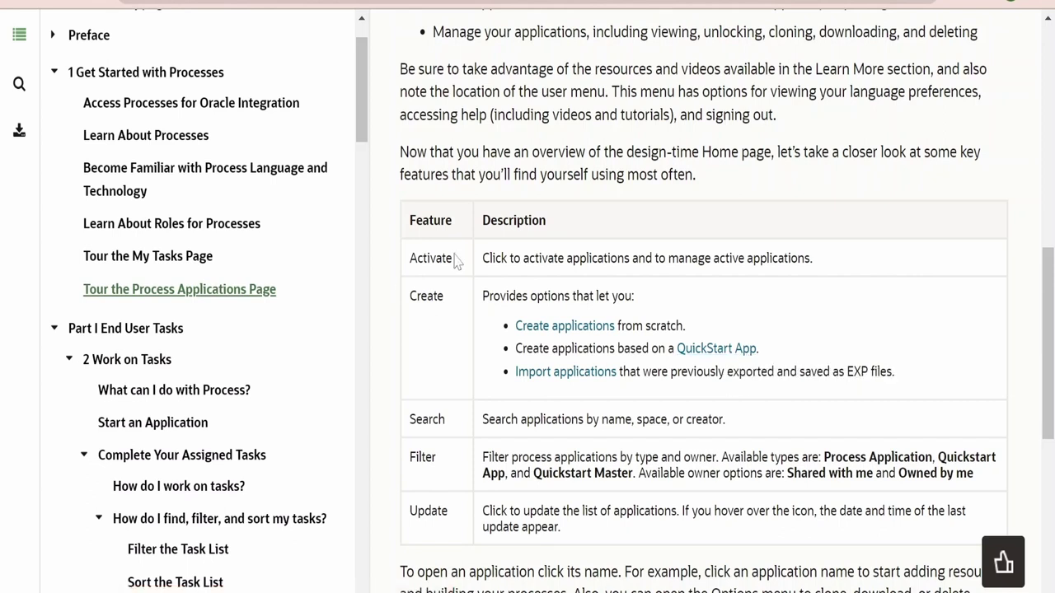
Read the Process Applications feature table to its end, highlighting the Activate feature along the way
{"action": "left_click_drag", "start_coordinate": [457, 258], "coordinate": [411, 262]}
{"action": "scroll", "coordinate": [428, 355], "scroll_direction": "down", "scroll_amount": 1}
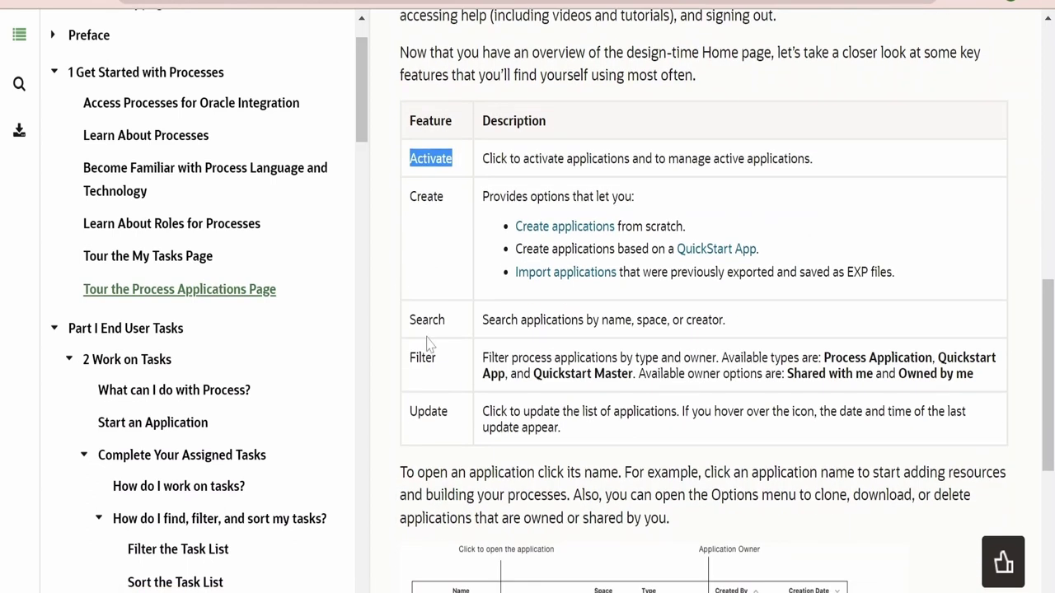
{"action": "left_click", "coordinate": [429, 338]}
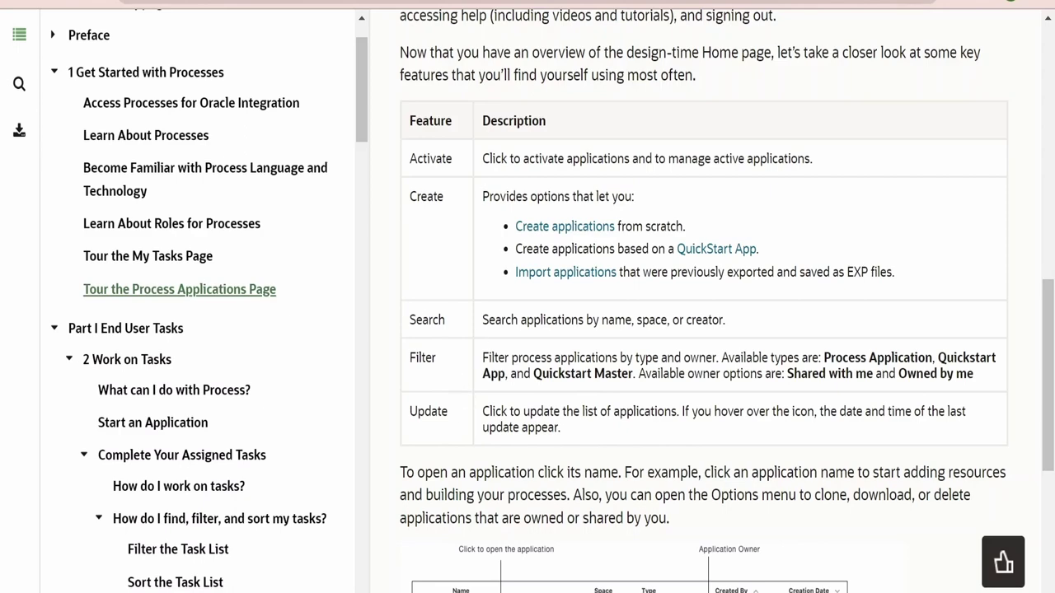
{"action": "left_click_drag", "start_coordinate": [410, 121], "coordinate": [405, 413]}
{"action": "scroll", "coordinate": [471, 426], "scroll_direction": "down", "scroll_amount": 4}
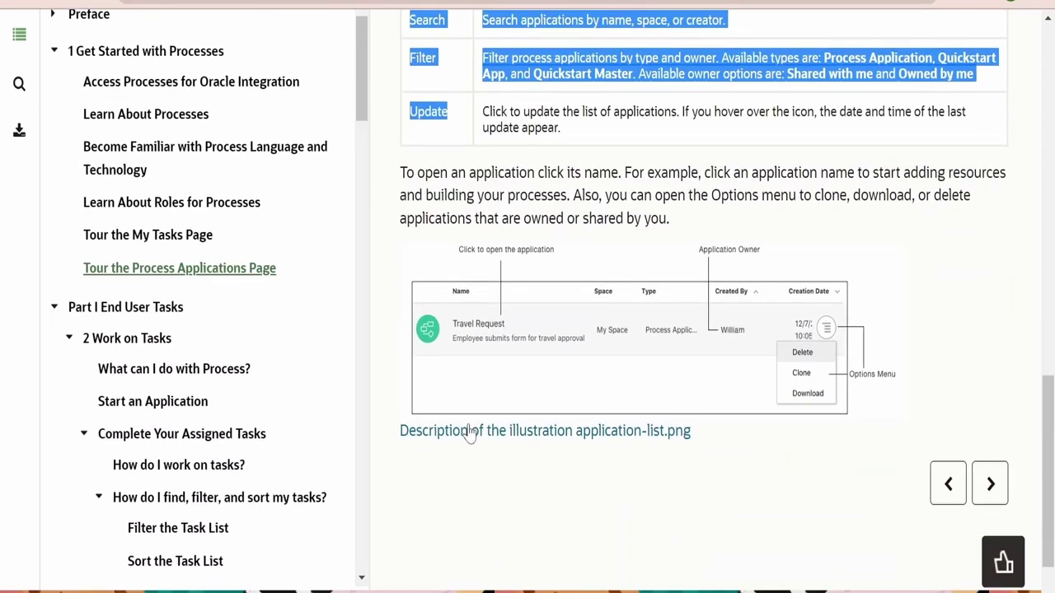
{"action": "scroll", "coordinate": [471, 433], "scroll_direction": "down", "scroll_amount": 1}
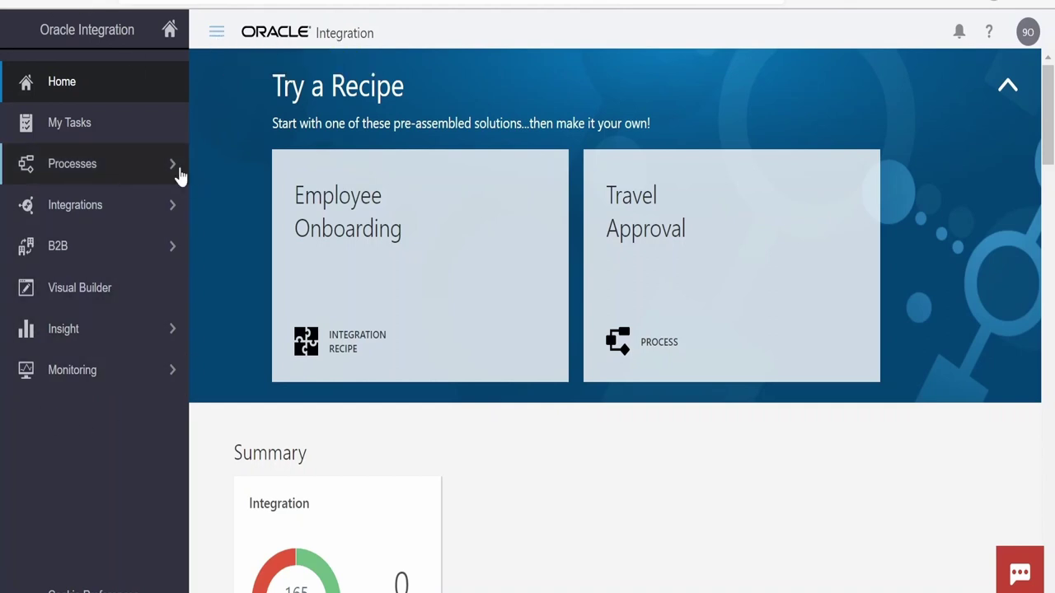
{"action": "left_click", "coordinate": [69, 124]}
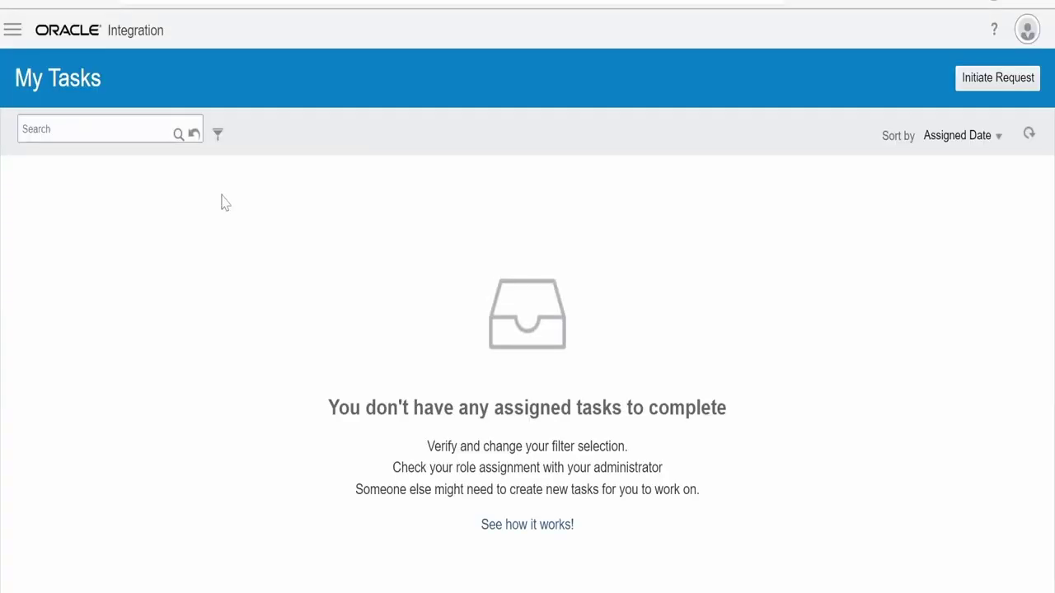
{"action": "left_click", "coordinate": [13, 29]}
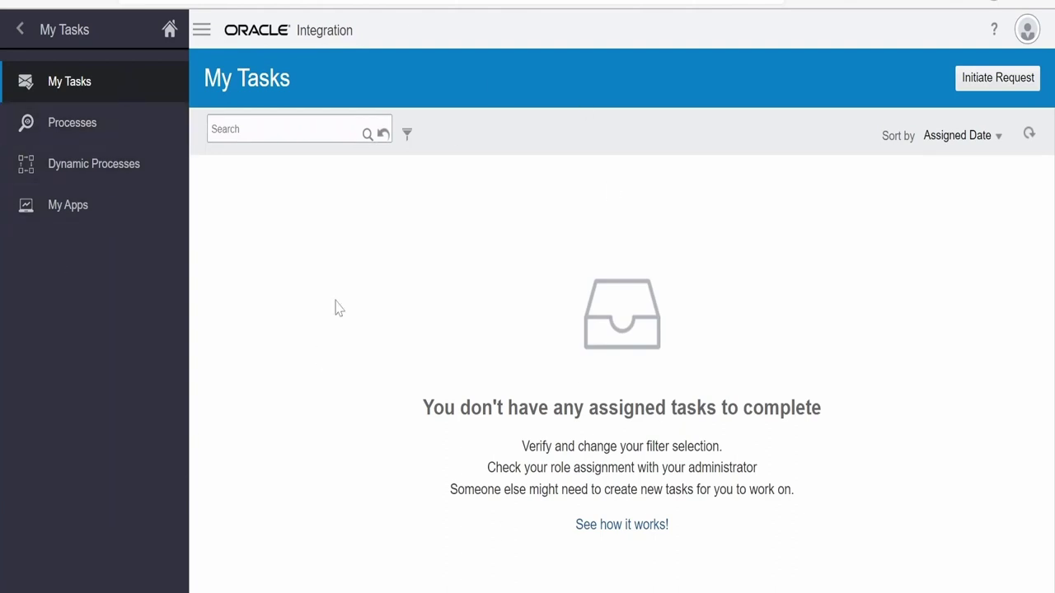
{"action": "left_click", "coordinate": [83, 131]}
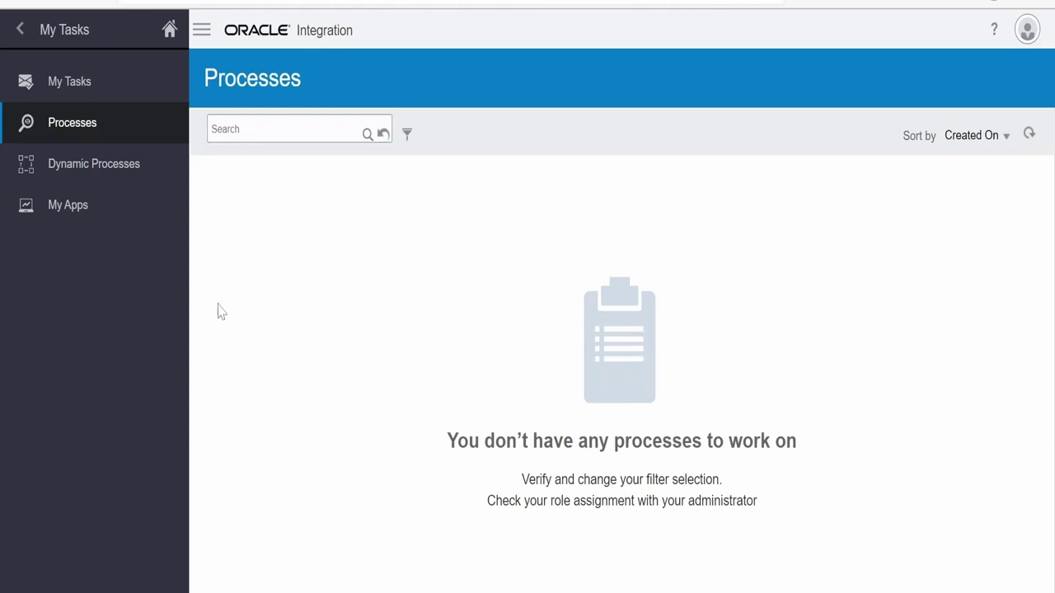
{"action": "left_click", "coordinate": [54, 208]}
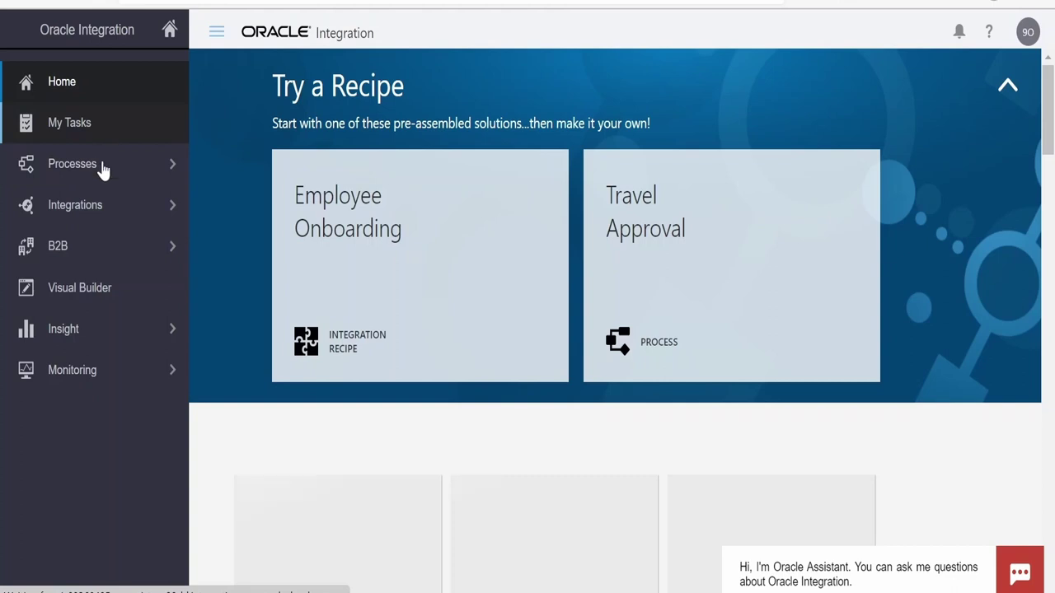
Open Process Applications under Processes and bring up the Create options
{"action": "left_click", "coordinate": [162, 168]}
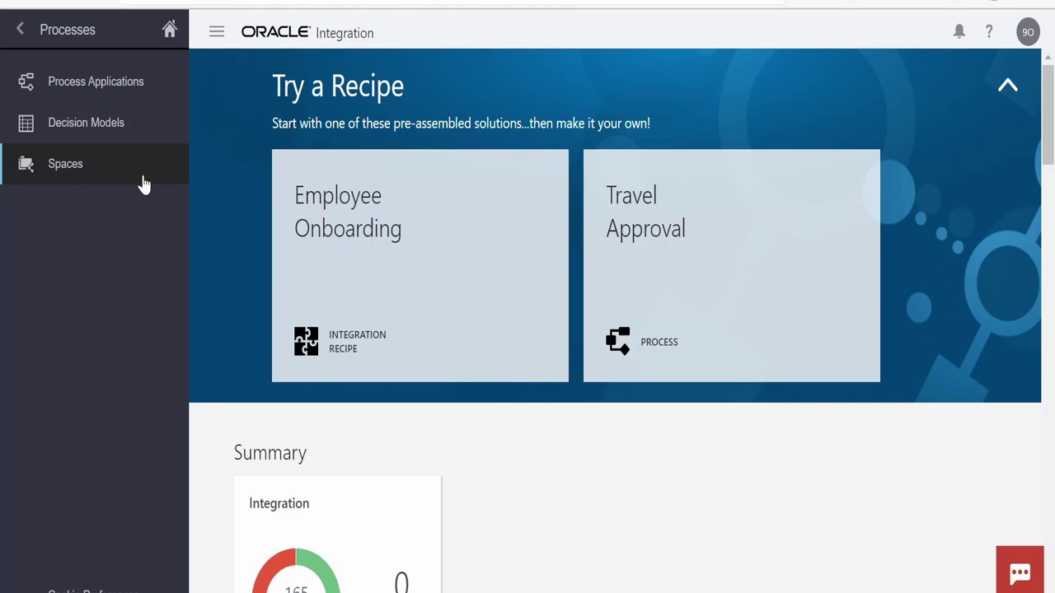
{"action": "left_click", "coordinate": [105, 97]}
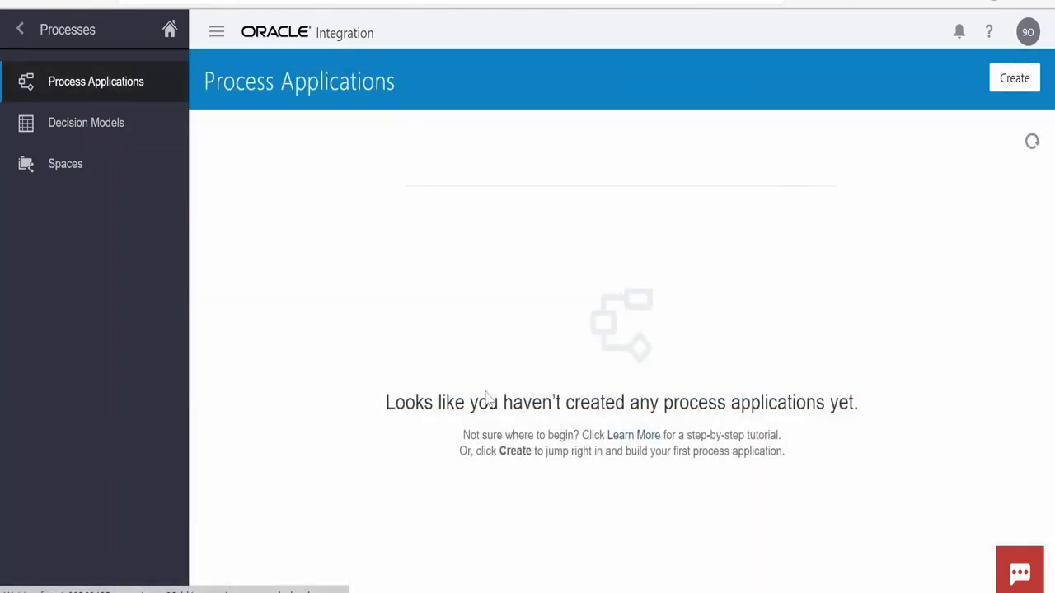
{"action": "left_click", "coordinate": [1014, 79]}
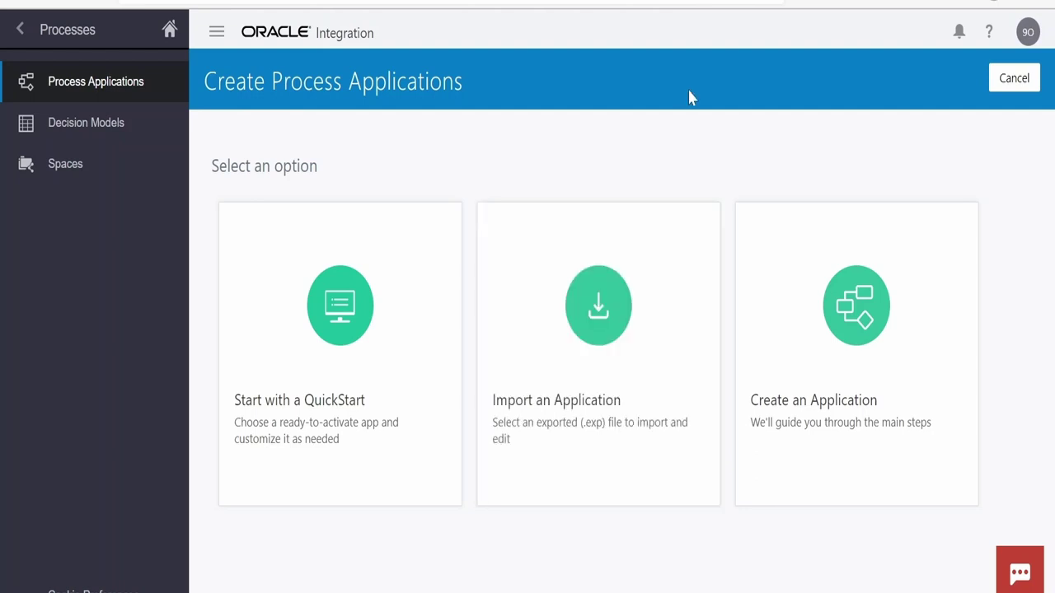
Review the creation options, then open the Decision Models list
{"action": "mouse_move", "coordinate": [595, 443]}
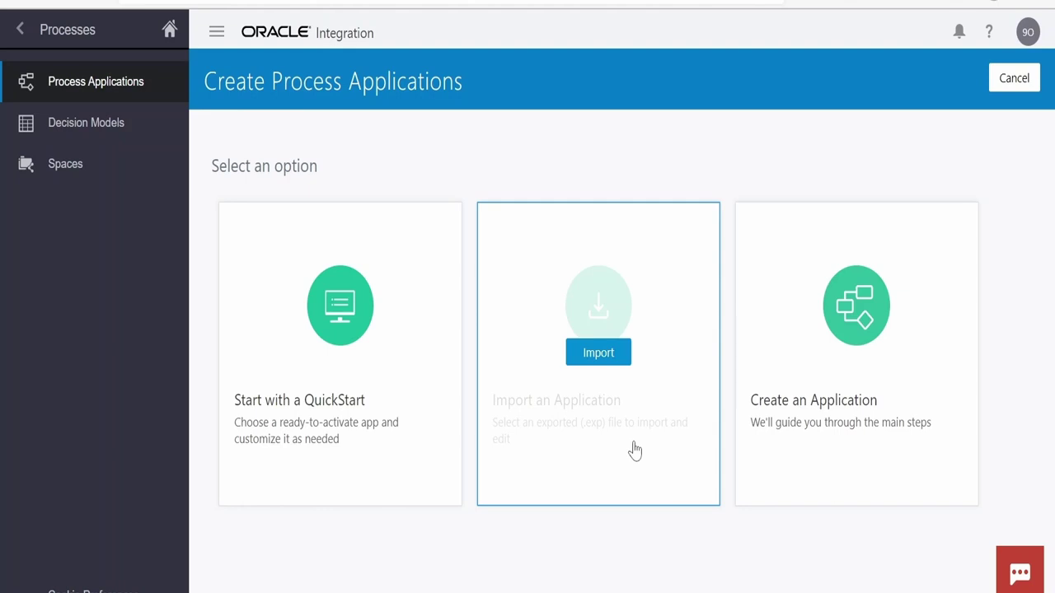
{"action": "mouse_move", "coordinate": [855, 417]}
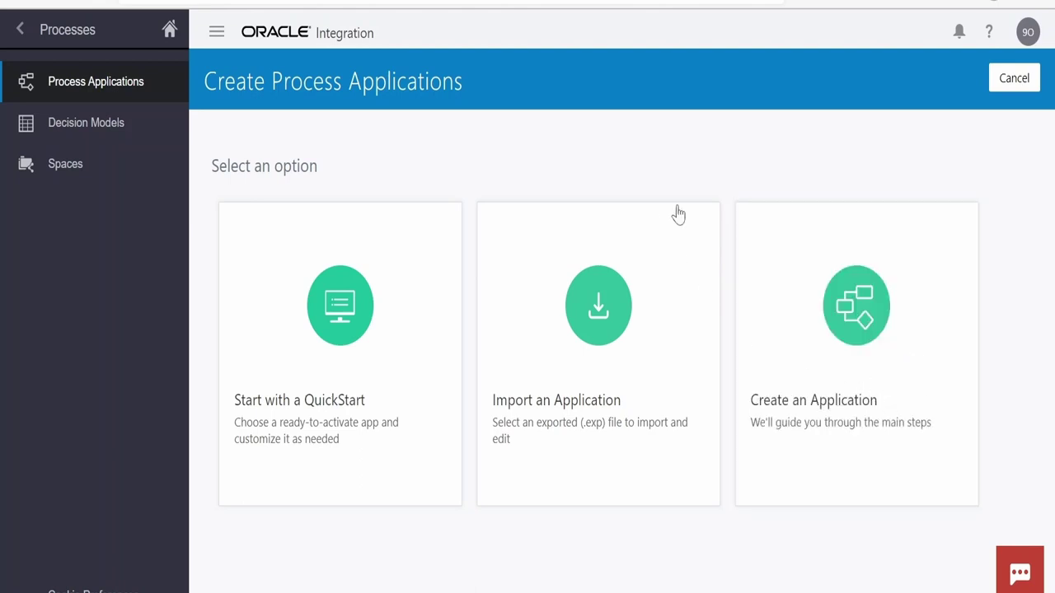
{"action": "mouse_move", "coordinate": [522, 467]}
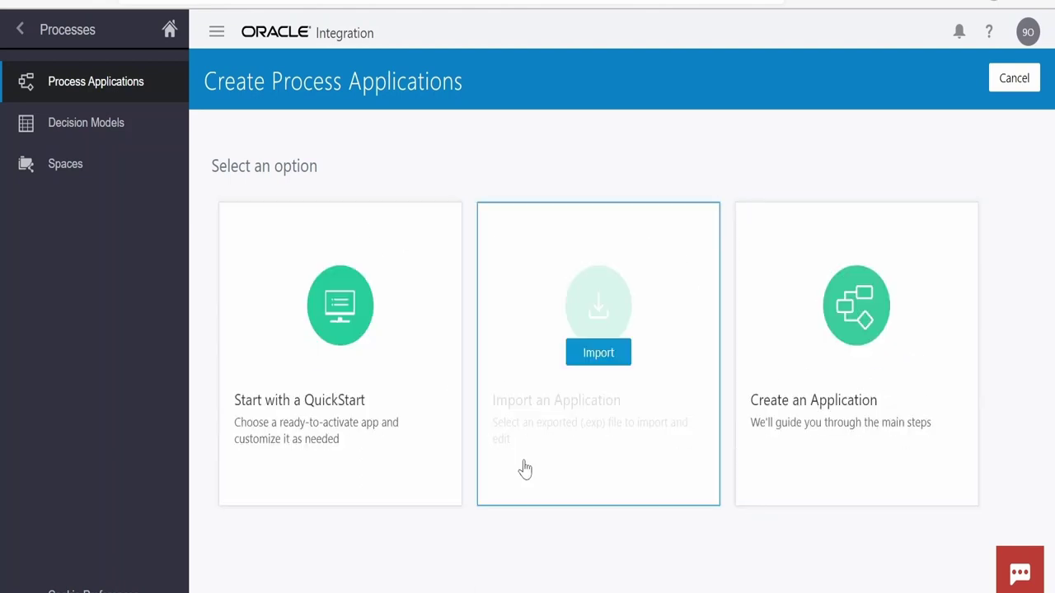
{"action": "left_click", "coordinate": [85, 140]}
{"action": "mouse_move", "coordinate": [706, 254]}
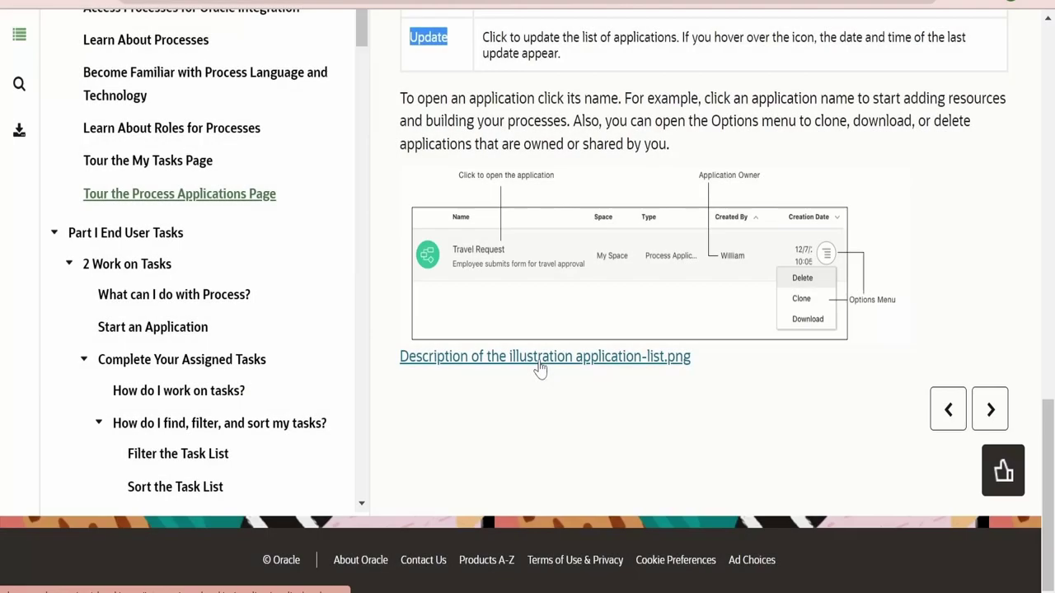
Open Part I End User Tasks, advance to Work on Tasks, and highlight 'business process'
{"action": "scroll", "coordinate": [540, 368], "scroll_direction": "up", "scroll_amount": 3}
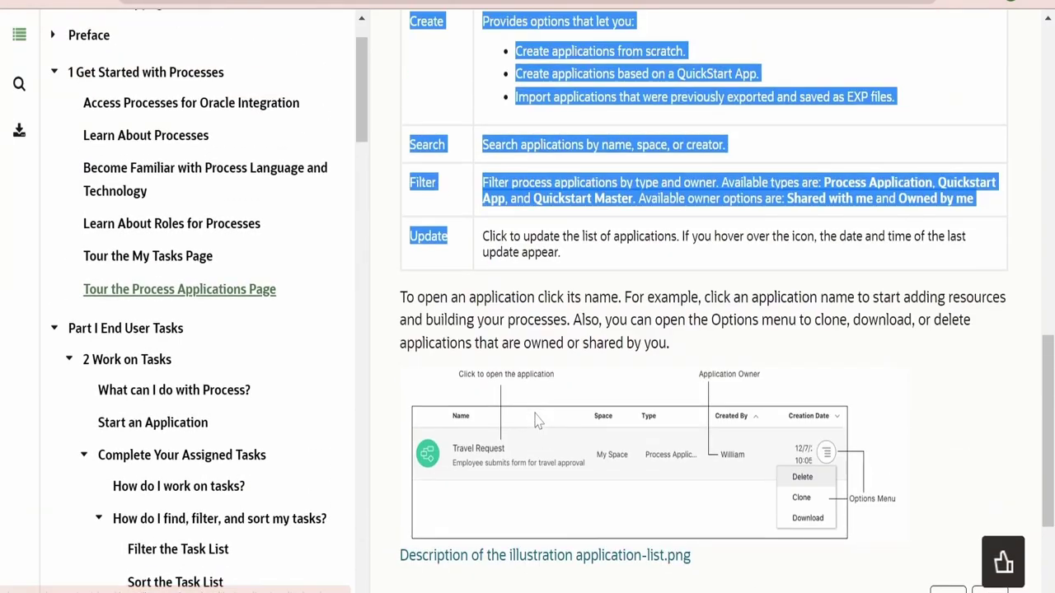
{"action": "scroll", "coordinate": [427, 454], "scroll_direction": "up", "scroll_amount": 10}
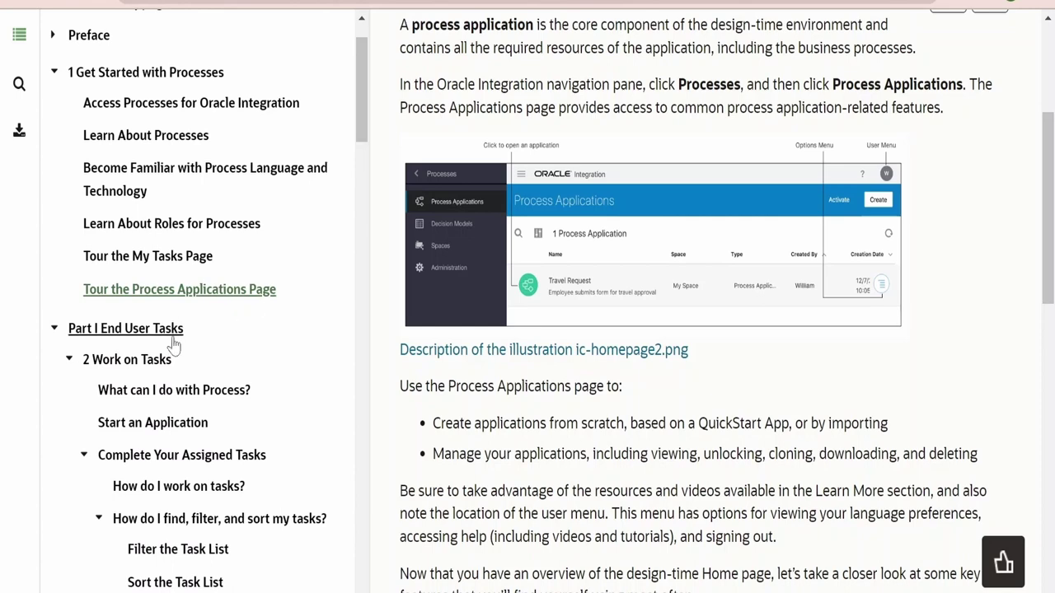
{"action": "left_click", "coordinate": [145, 328]}
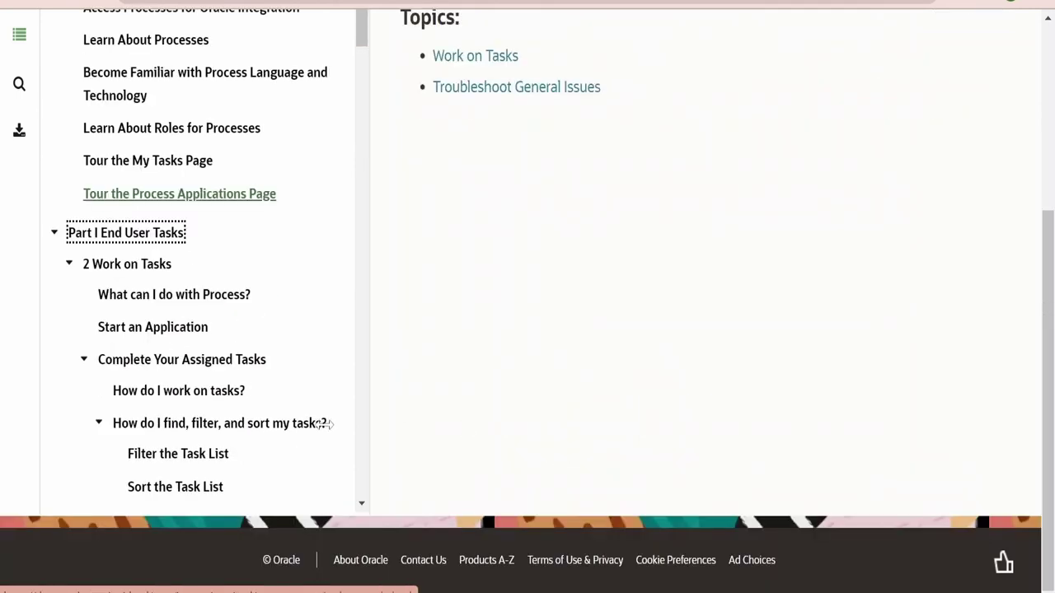
{"action": "left_click", "coordinate": [997, 258]}
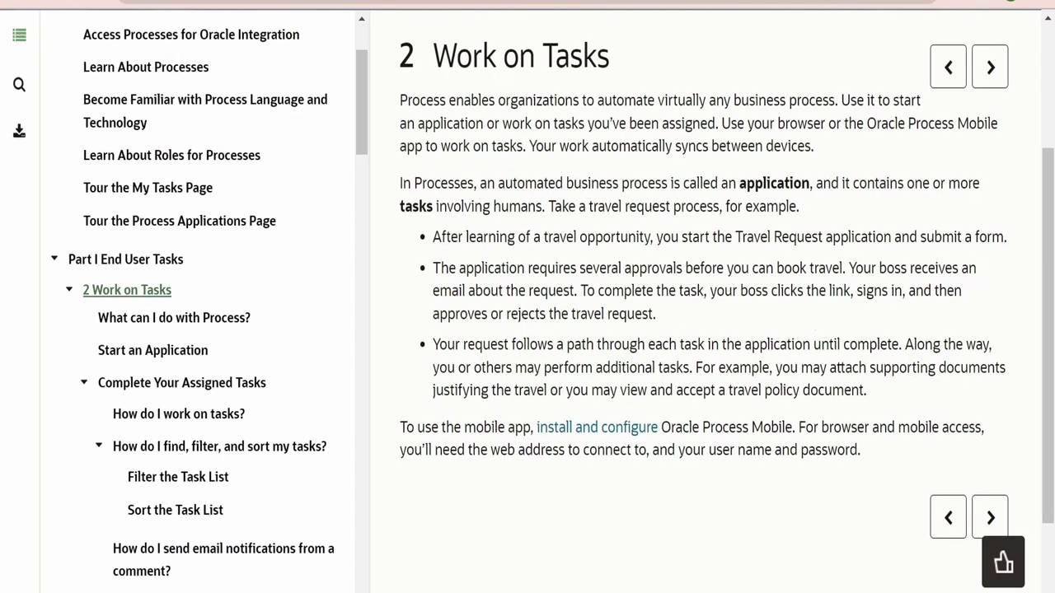
{"action": "scroll", "coordinate": [527, 329], "scroll_direction": "up", "scroll_amount": 1}
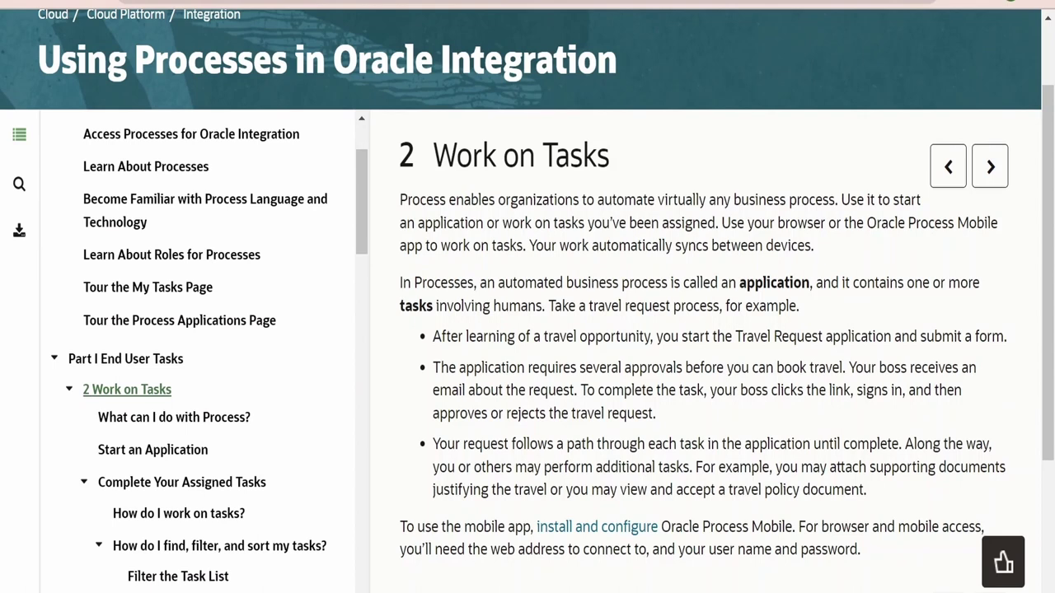
{"action": "left_click_drag", "start_coordinate": [734, 200], "coordinate": [708, 222]}
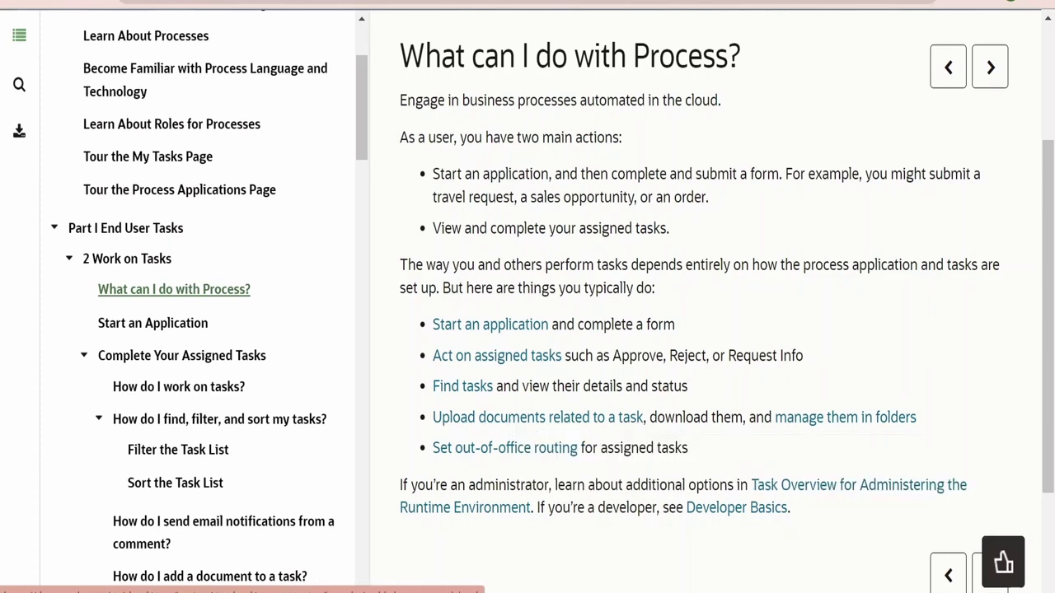
Read the 'What can I do with Process?' overview of typical end-user tasks
{"action": "mouse_move", "coordinate": [631, 424]}
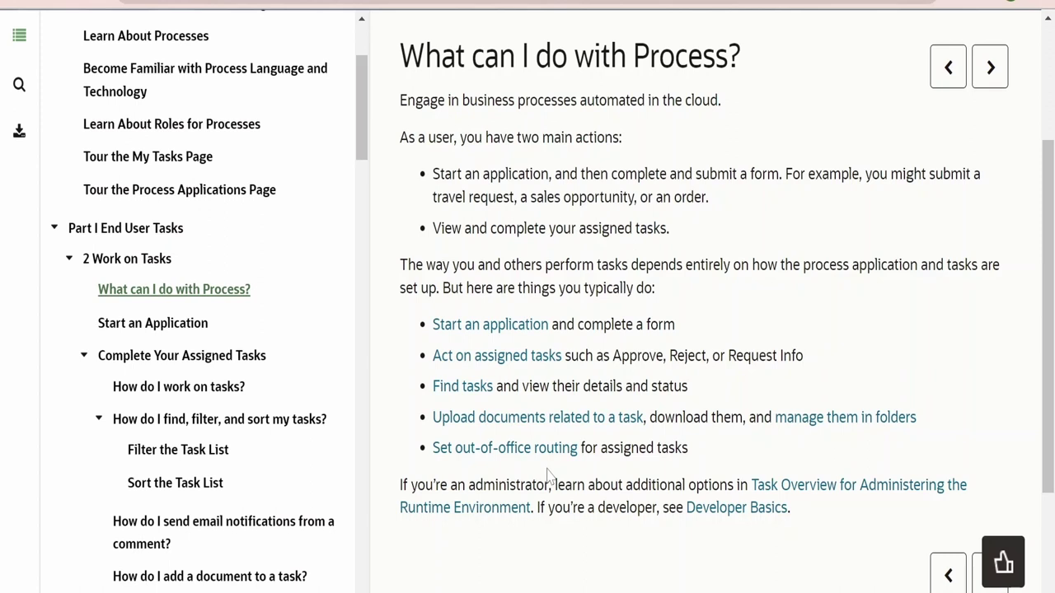
{"action": "scroll", "coordinate": [956, 453], "scroll_direction": "down", "scroll_amount": 3}
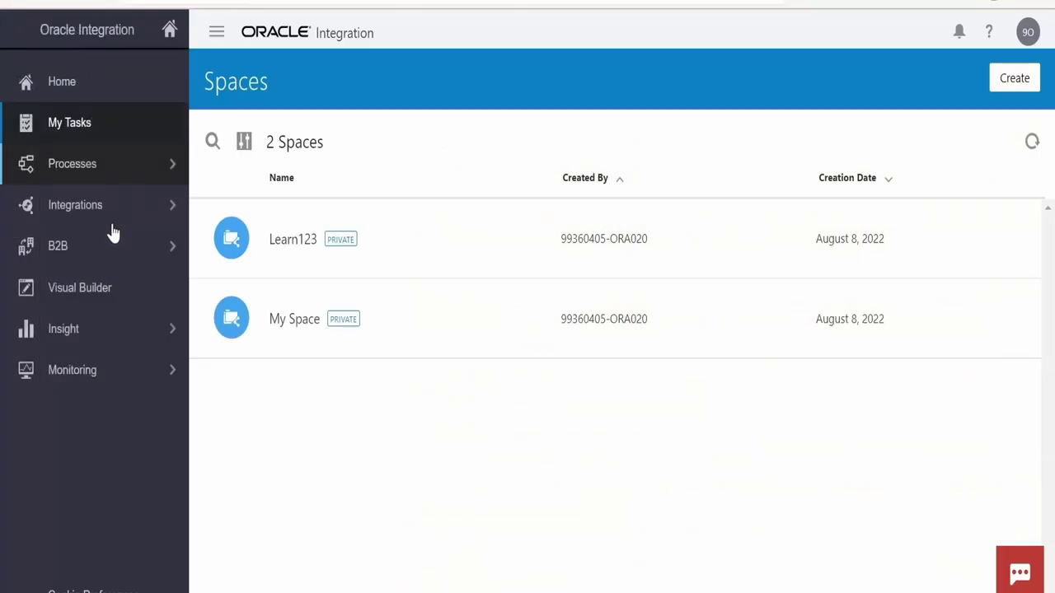
Open the My Tasks workspace and check its My Apps entry
{"action": "left_click", "coordinate": [119, 347]}
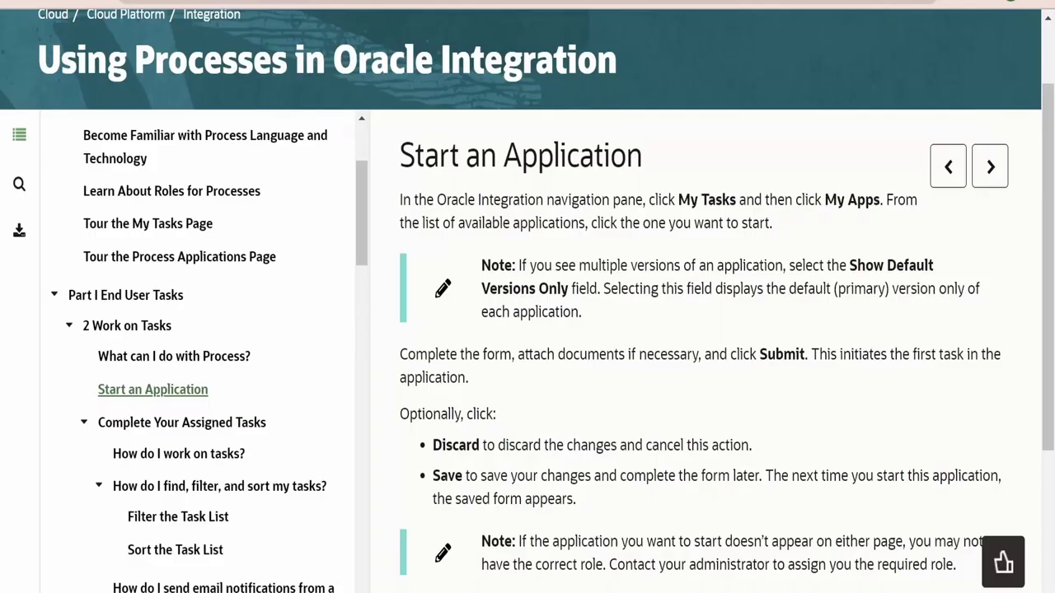
{"action": "scroll", "coordinate": [556, 335], "scroll_direction": "down", "scroll_amount": 1}
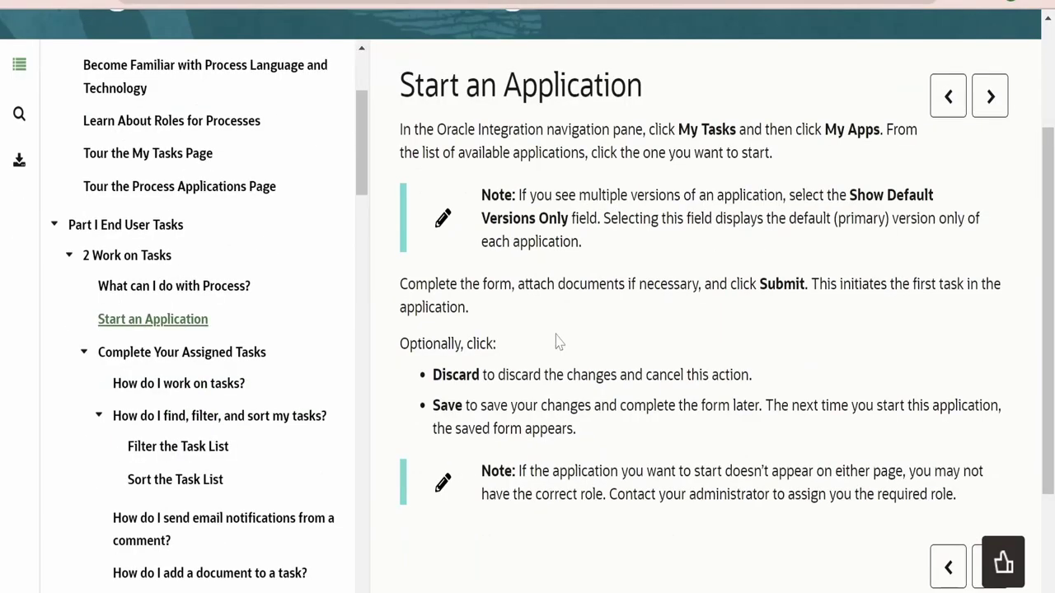
Advance to the next help topic and highlight the History bullet in step 4
{"action": "scroll", "coordinate": [555, 344], "scroll_direction": "down", "scroll_amount": 2}
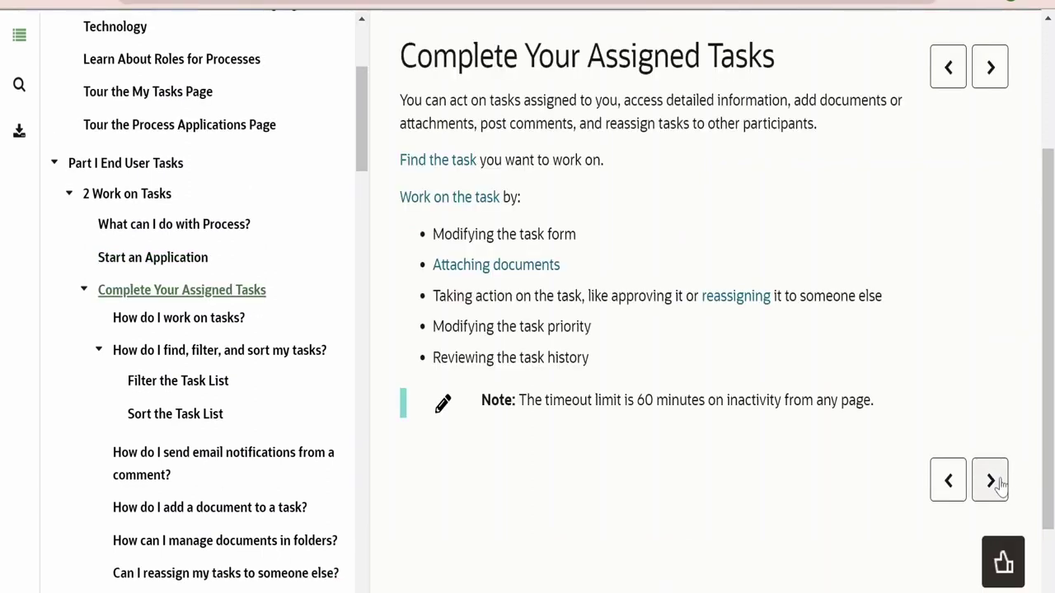
{"action": "left_click", "coordinate": [991, 482]}
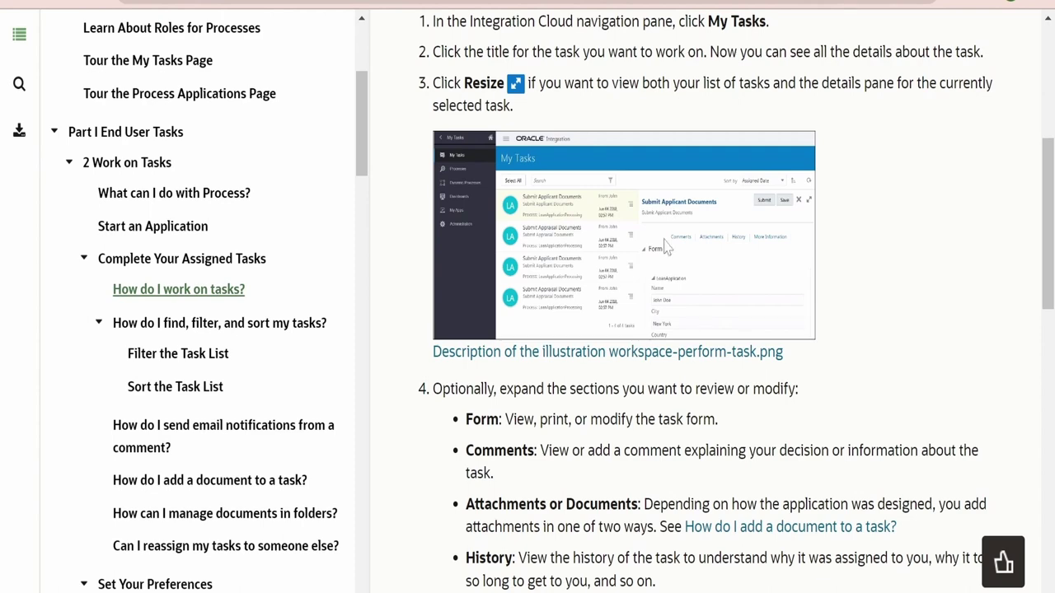
{"action": "scroll", "coordinate": [1020, 436], "scroll_direction": "down", "scroll_amount": 5}
{"action": "scroll", "coordinate": [472, 231], "scroll_direction": "up", "scroll_amount": 3}
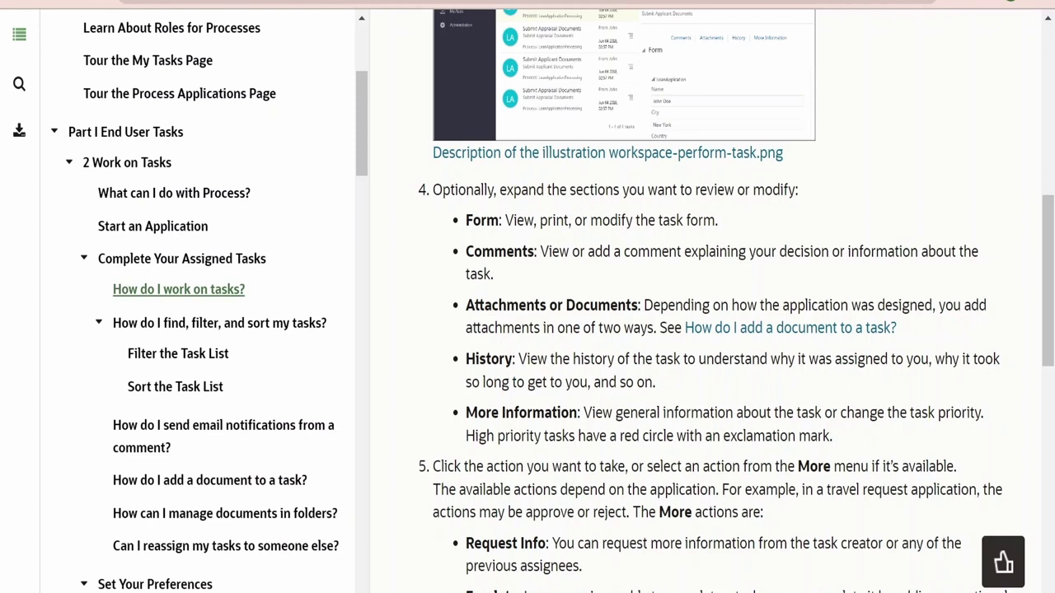
{"action": "left_click_drag", "start_coordinate": [466, 359], "coordinate": [548, 358]}
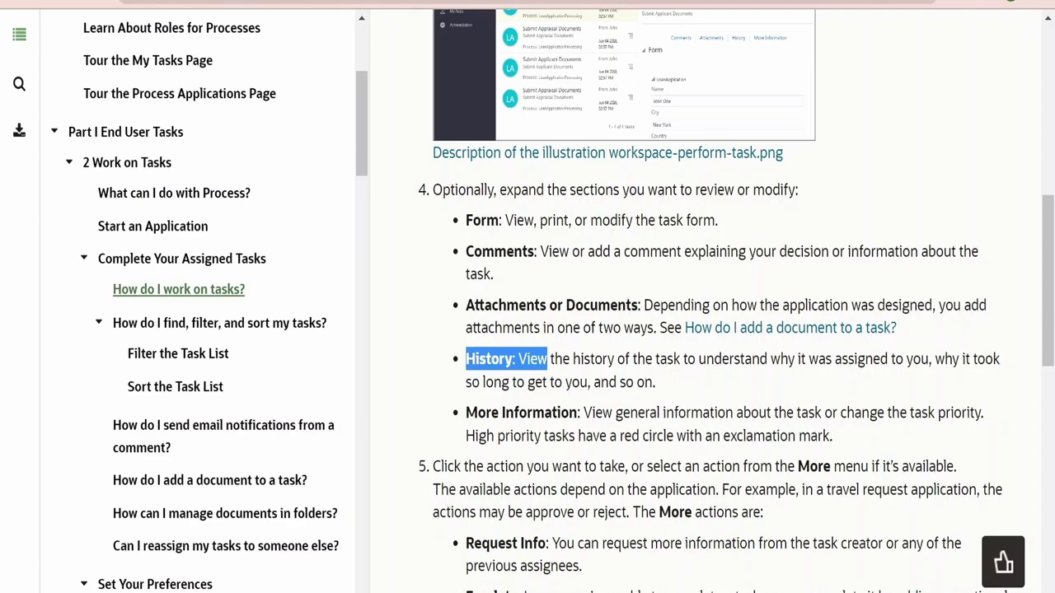
Go on to the finding, filtering and sorting topic, then open the empty My Tasks list
{"action": "scroll", "coordinate": [709, 314], "scroll_direction": "down", "scroll_amount": 5}
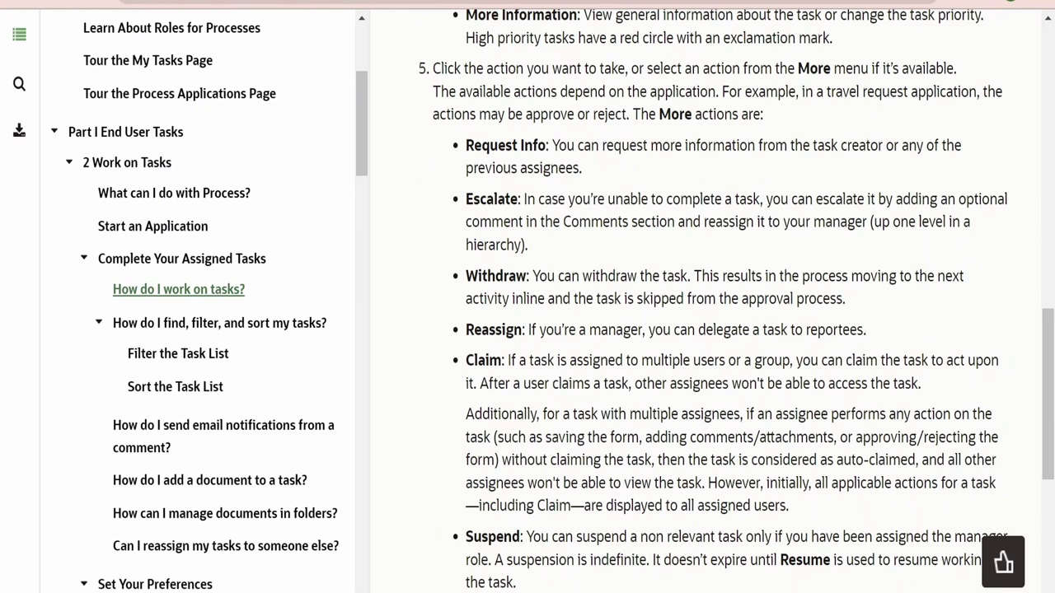
{"action": "scroll", "coordinate": [709, 454], "scroll_direction": "down", "scroll_amount": 6}
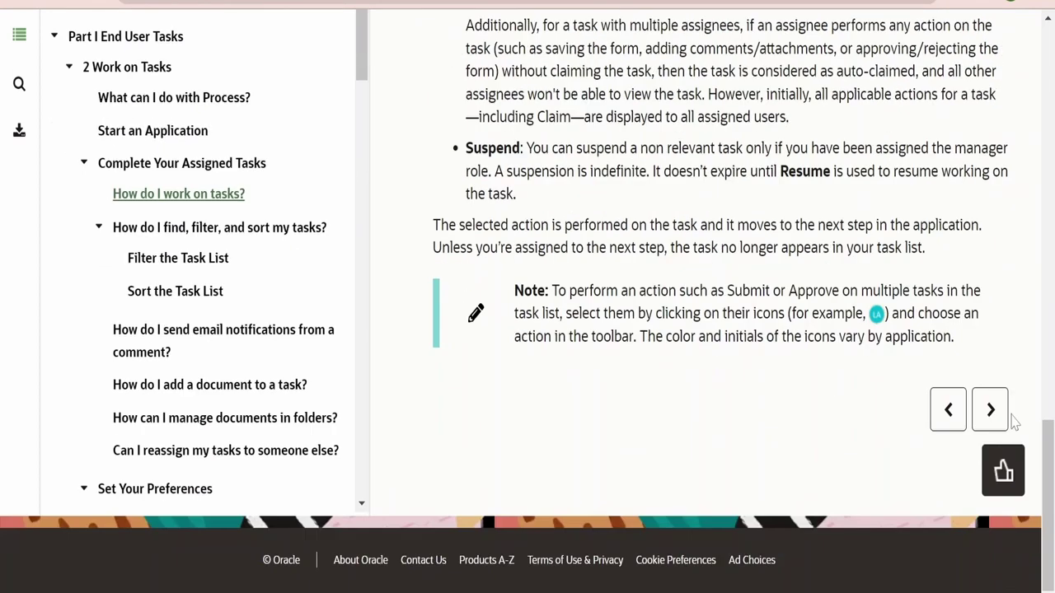
{"action": "left_click", "coordinate": [999, 414]}
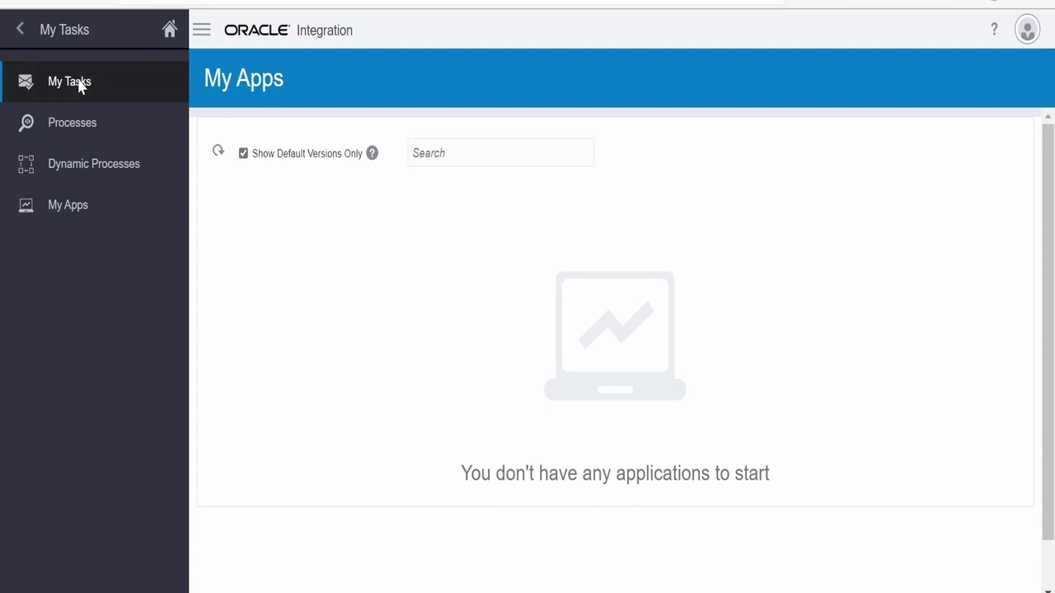
{"action": "left_click", "coordinate": [80, 85]}
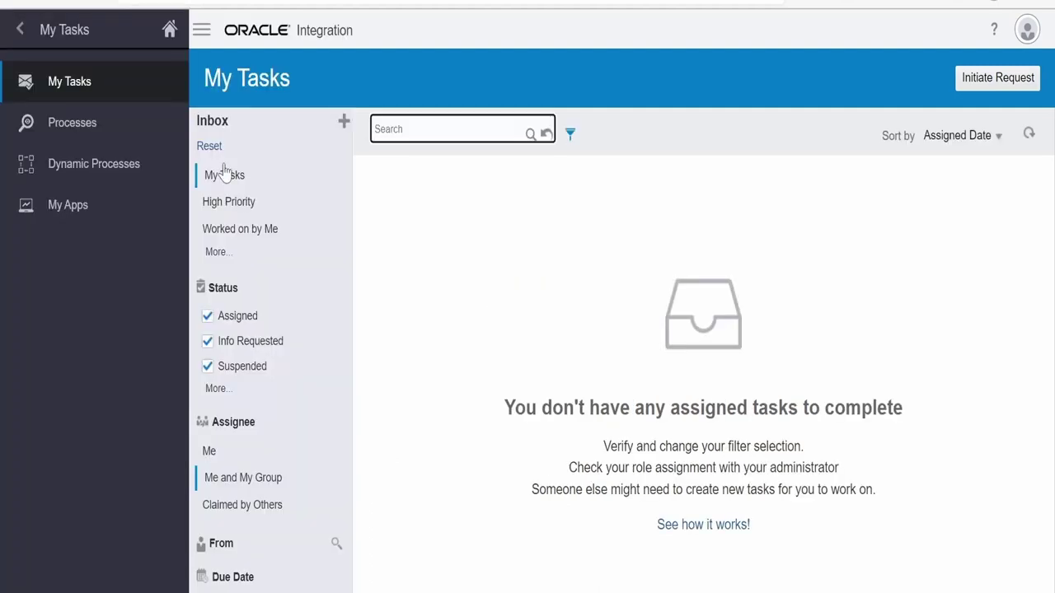
{"action": "scroll", "coordinate": [243, 567], "scroll_direction": "down", "scroll_amount": 1}
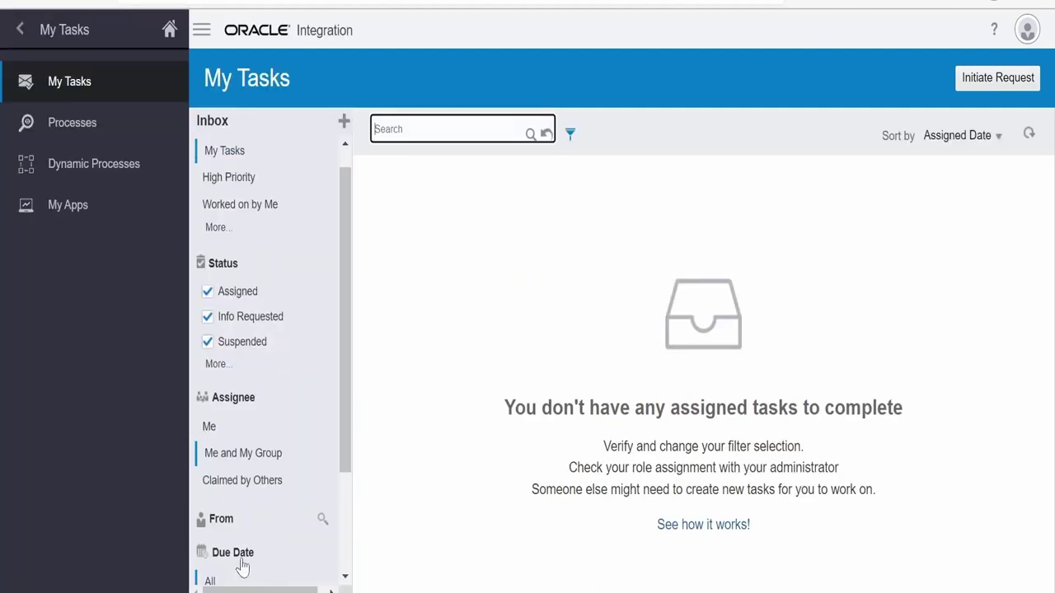
{"action": "scroll", "coordinate": [243, 567], "scroll_direction": "up", "scroll_amount": 1}
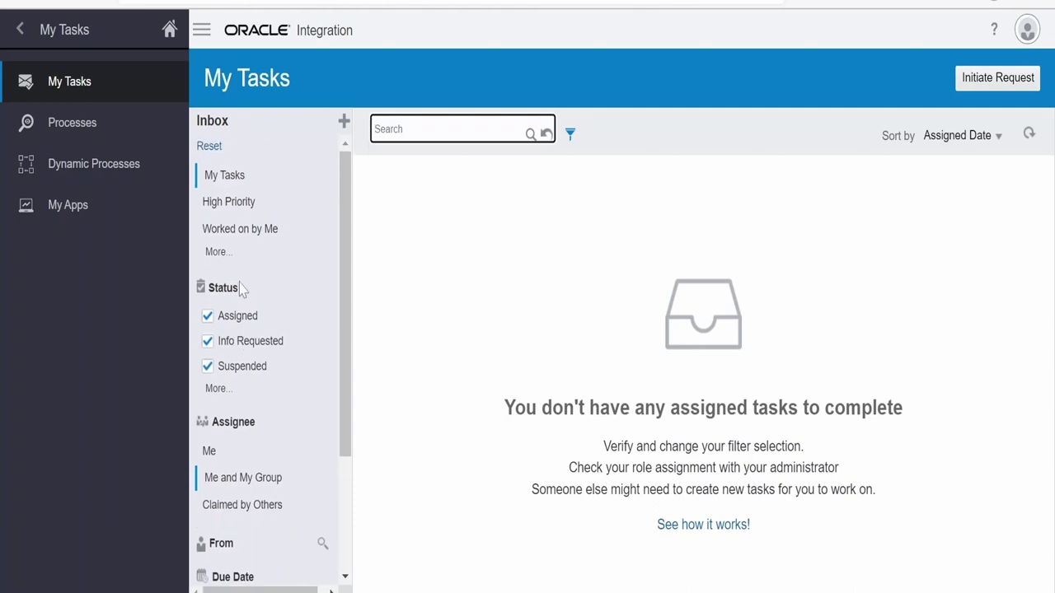
{"action": "left_click", "coordinate": [570, 134]}
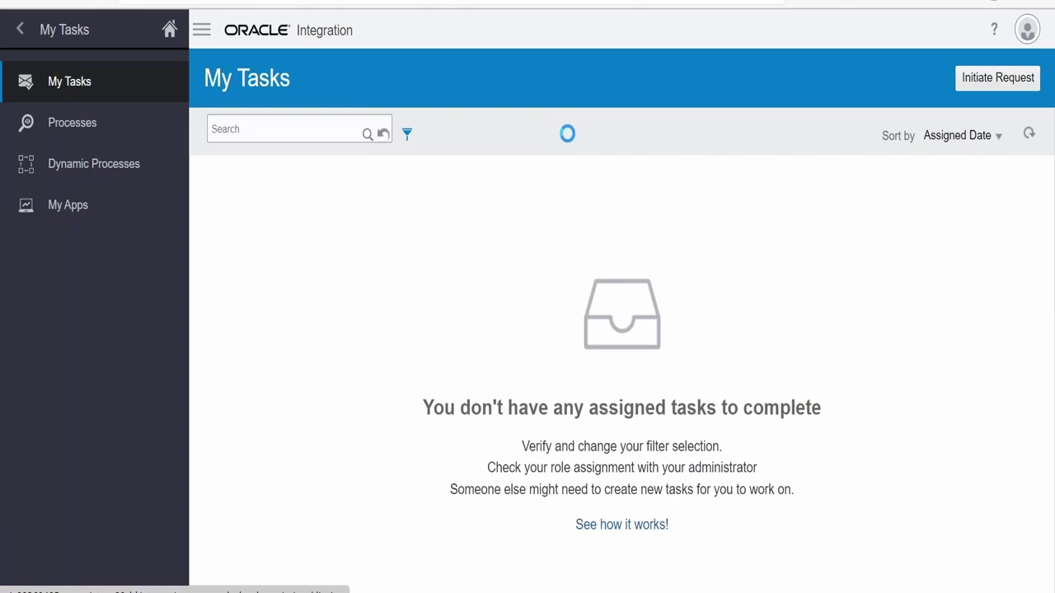
{"action": "left_click", "coordinate": [981, 136]}
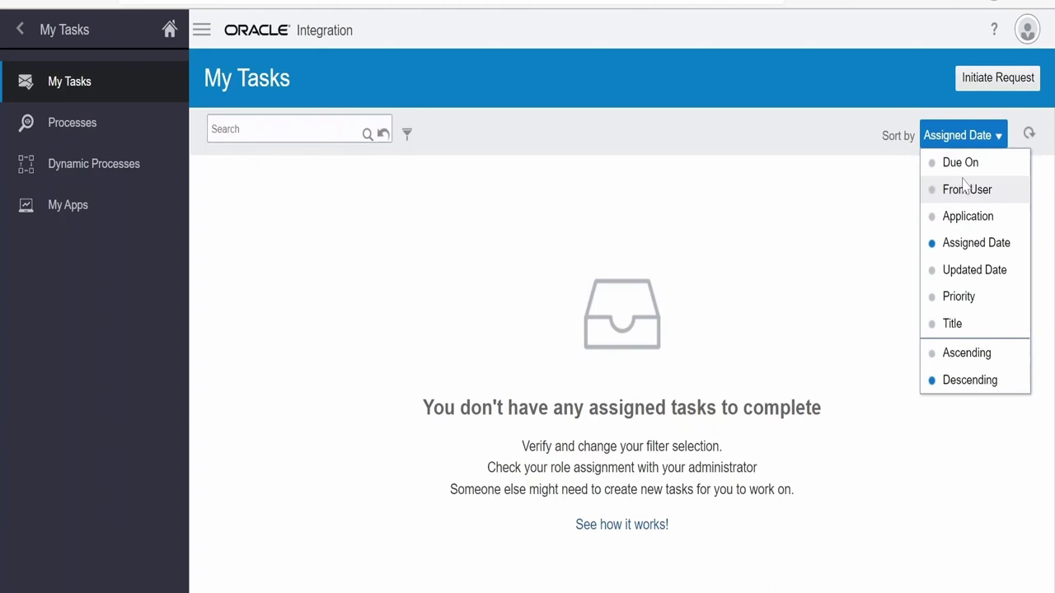
{"action": "left_click", "coordinate": [281, 130]}
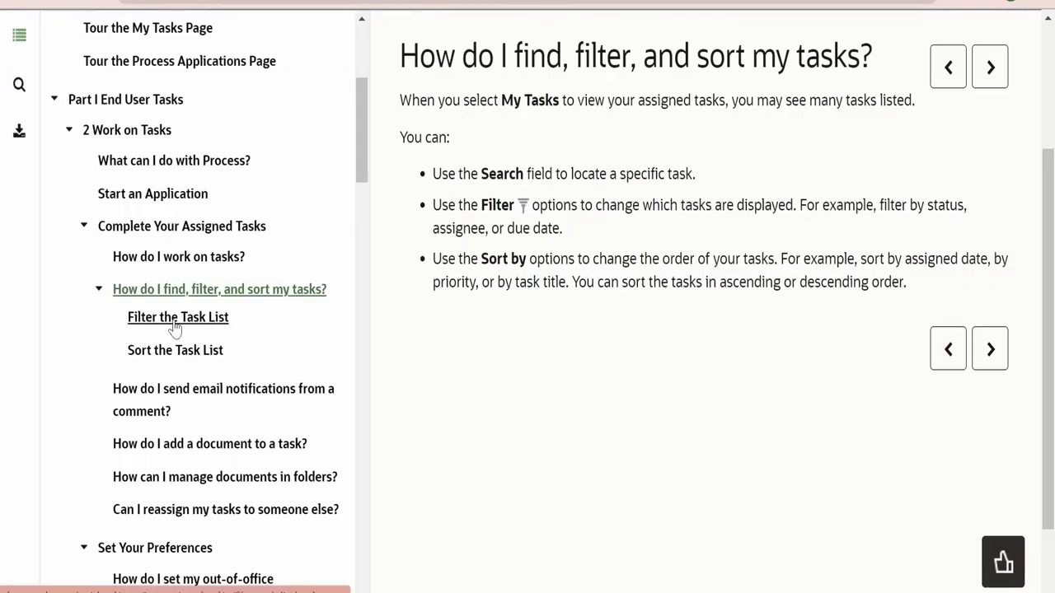
Read the Filter the Task List, Sort the Task List, and comment email notification topics
{"action": "left_click", "coordinate": [169, 324]}
{"action": "left_click", "coordinate": [172, 355]}
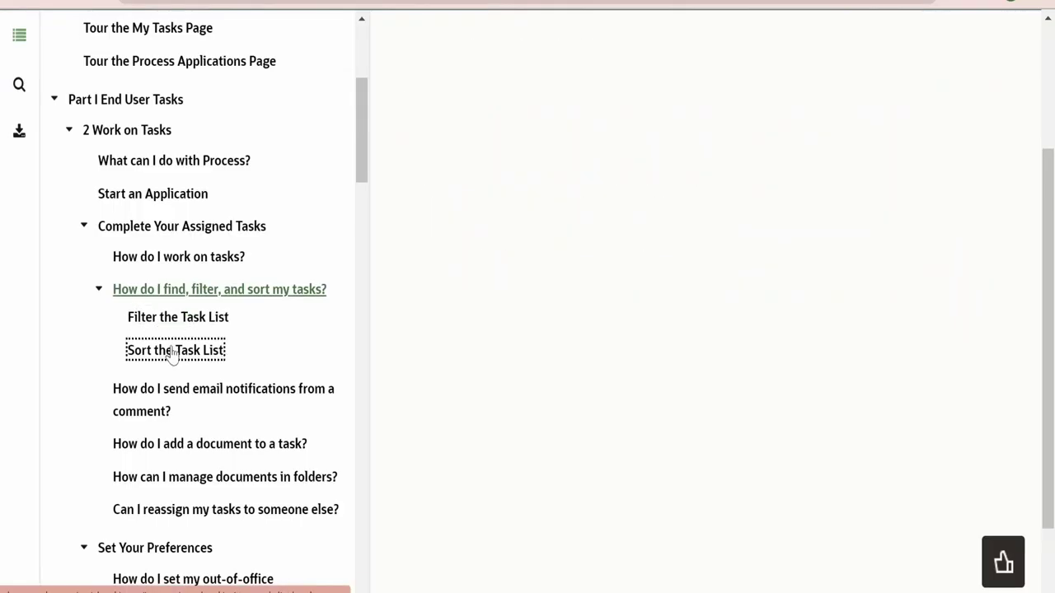
{"action": "left_click", "coordinate": [150, 403]}
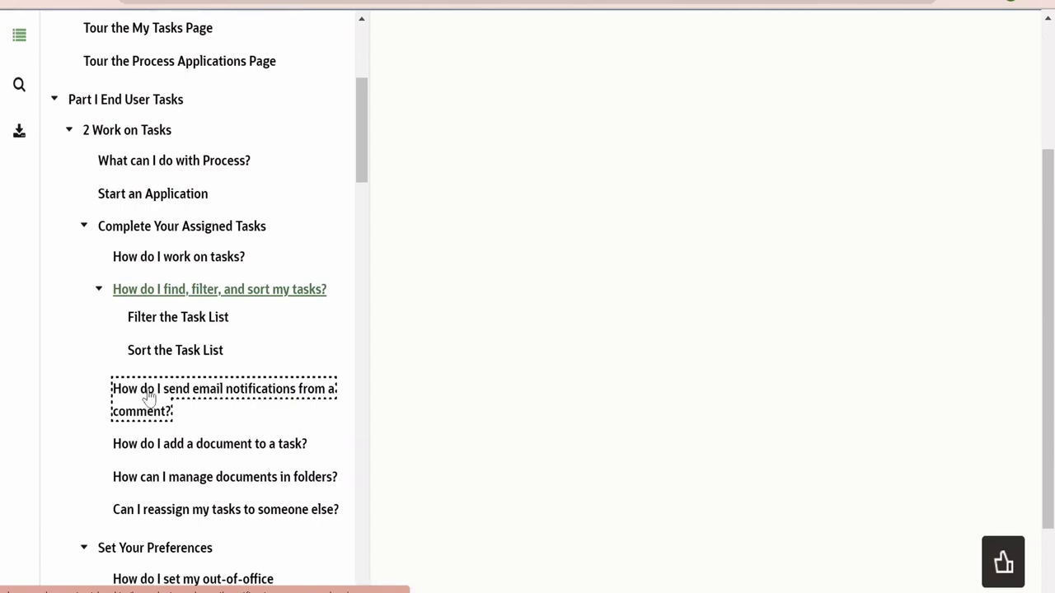
{"action": "left_click", "coordinate": [149, 396]}
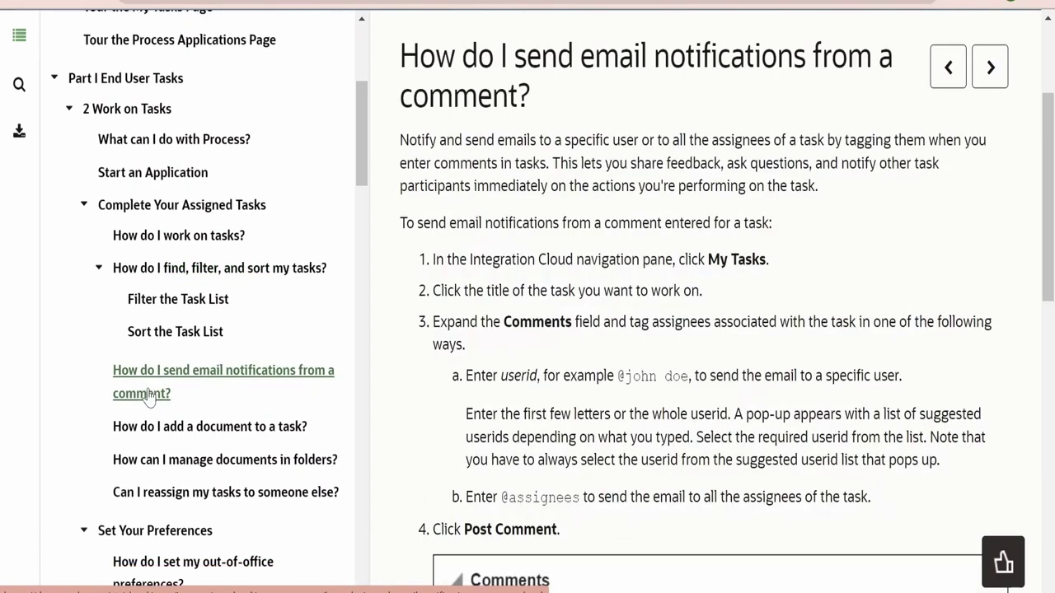
{"action": "scroll", "coordinate": [148, 396], "scroll_direction": "down", "scroll_amount": 2}
{"action": "scroll", "coordinate": [577, 209], "scroll_direction": "down", "scroll_amount": 5}
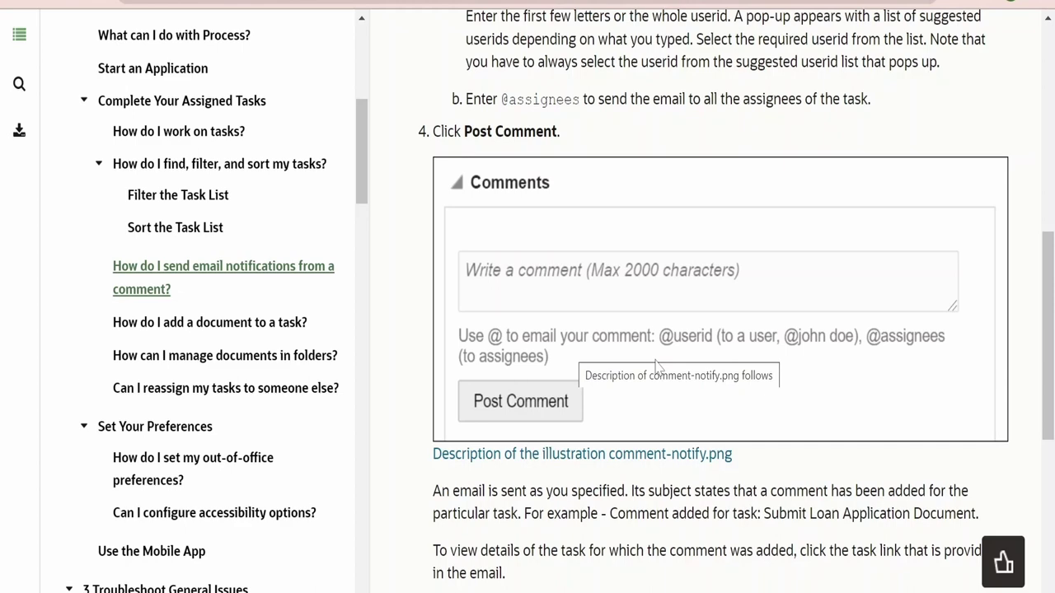
{"action": "scroll", "coordinate": [608, 393], "scroll_direction": "down", "scroll_amount": 5}
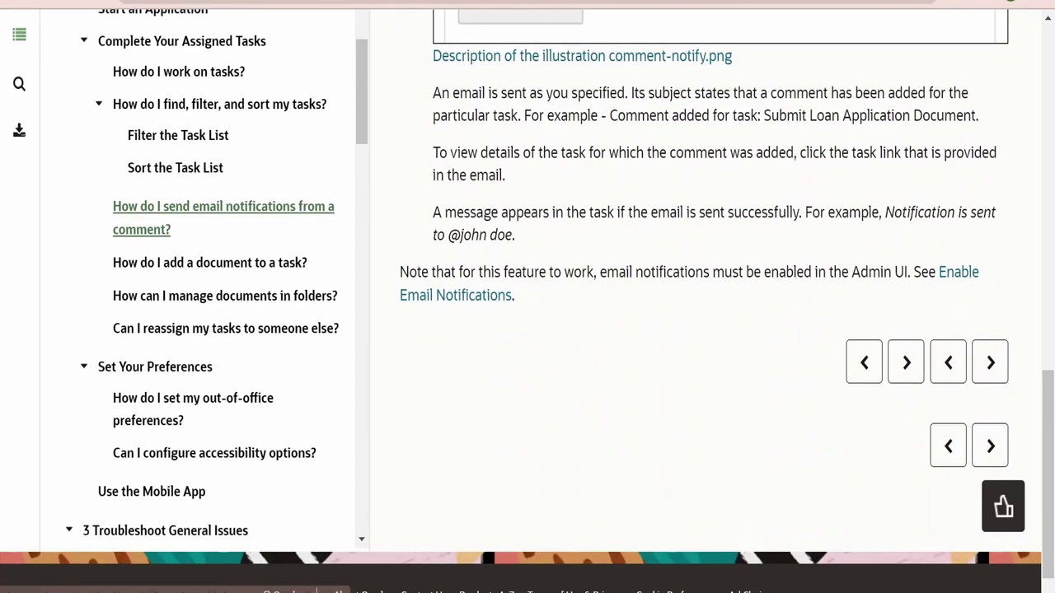
Read the adding-a-document topic, highlighting the 1 MB file size limit note
{"action": "left_click", "coordinate": [269, 272]}
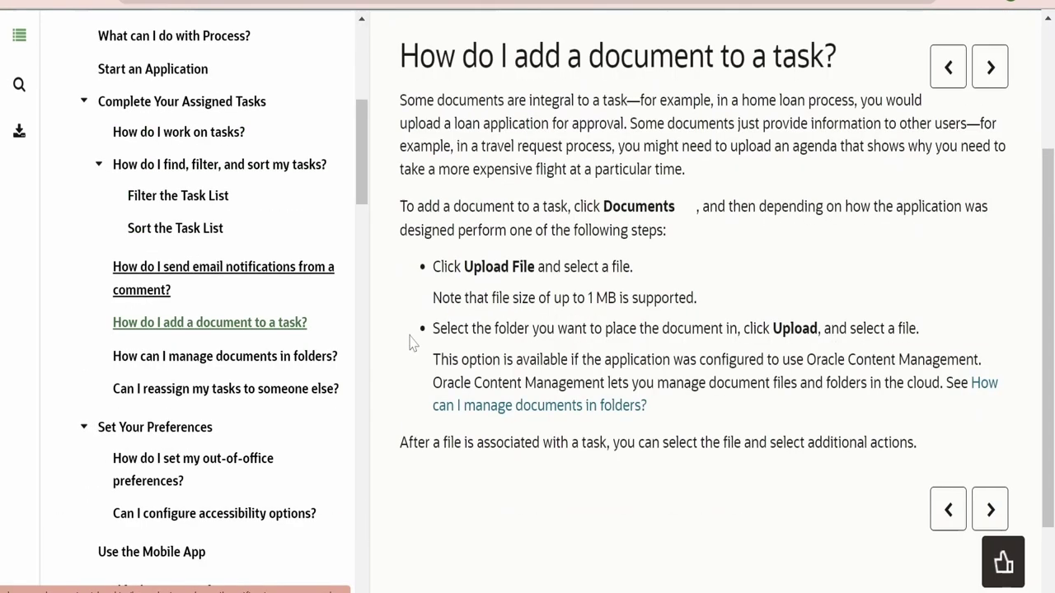
{"action": "left_click_drag", "start_coordinate": [433, 298], "coordinate": [714, 315]}
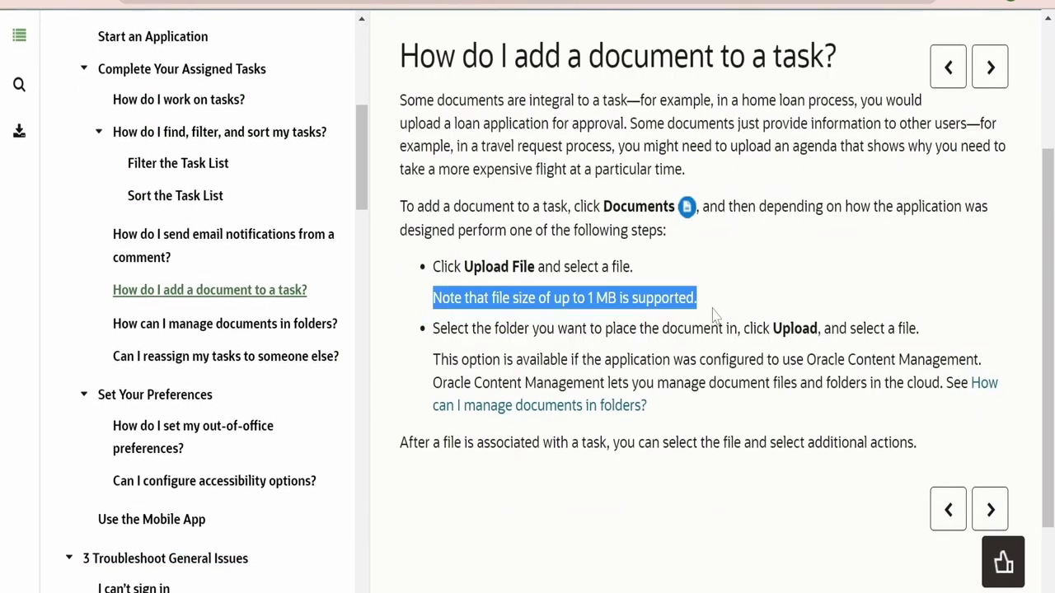
{"action": "scroll", "coordinate": [695, 317], "scroll_direction": "down", "scroll_amount": 2}
{"action": "scroll", "coordinate": [690, 321], "scroll_direction": "up", "scroll_amount": 4}
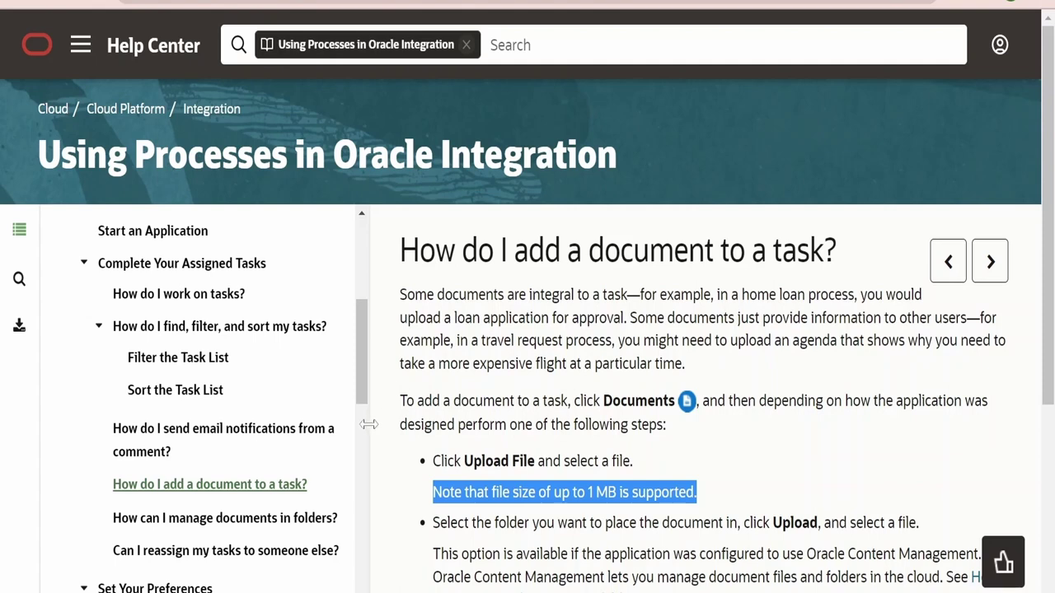
{"action": "scroll", "coordinate": [276, 335], "scroll_direction": "down", "scroll_amount": 3}
{"action": "left_click", "coordinate": [276, 336]}
Go through managing documents in folders and reassigning tasks, ending on Set Your Preferences
{"action": "left_click", "coordinate": [276, 327]}
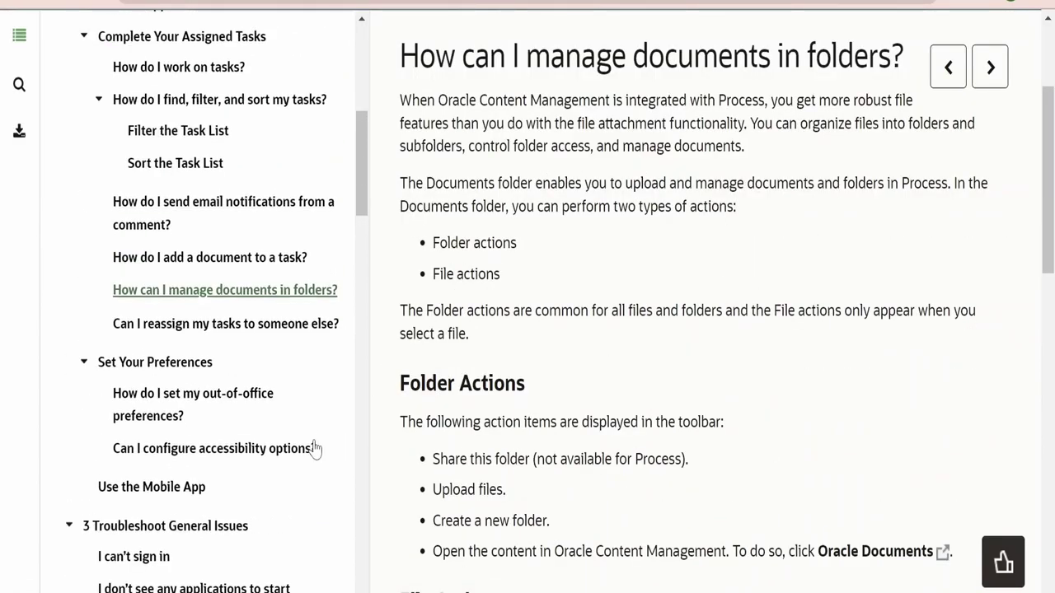
{"action": "left_click", "coordinate": [298, 328]}
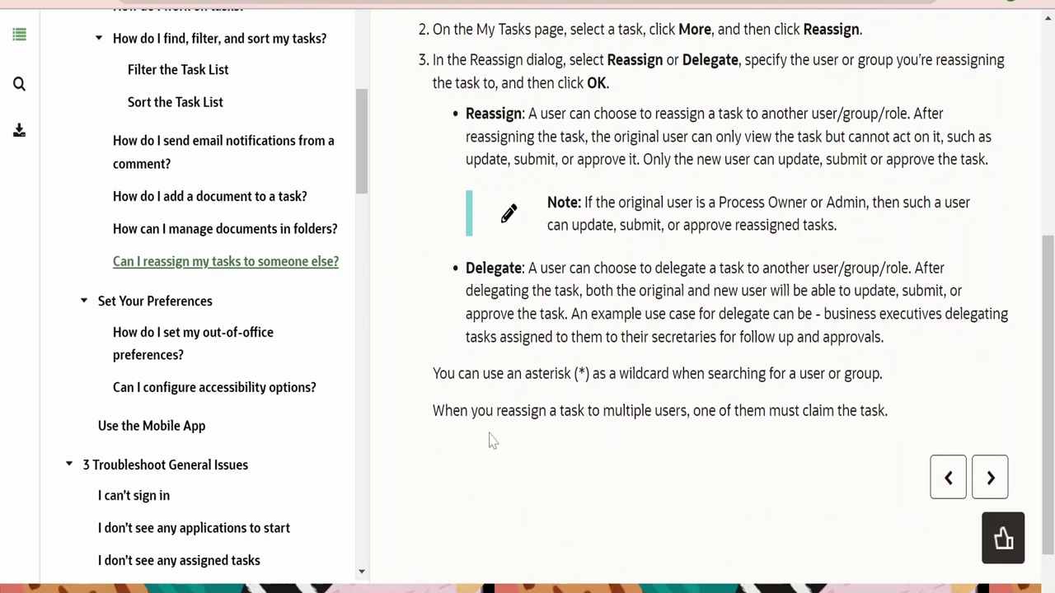
{"action": "left_click", "coordinate": [170, 307]}
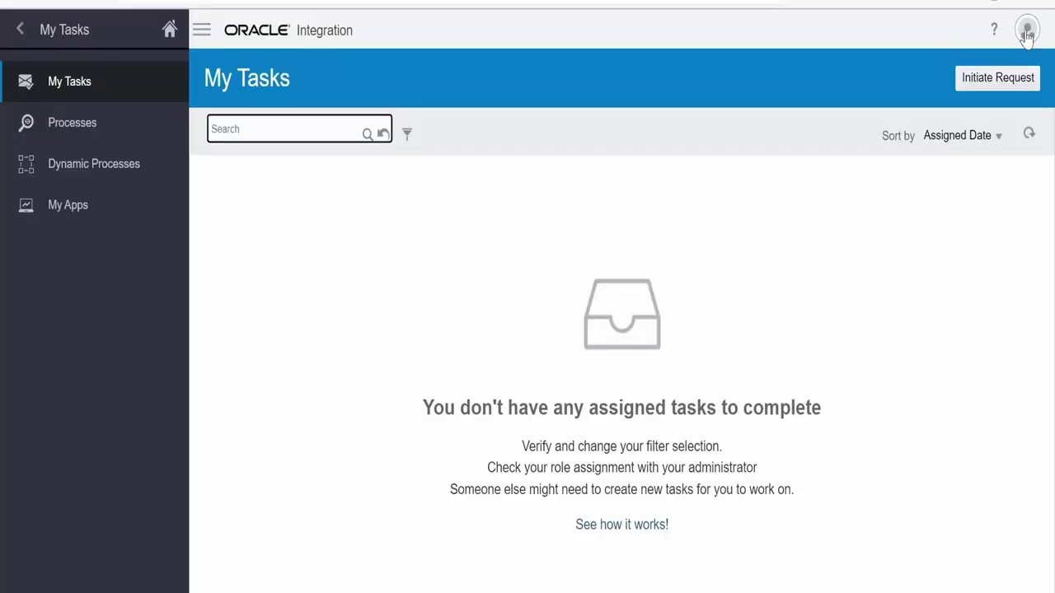
{"action": "left_click", "coordinate": [1027, 33]}
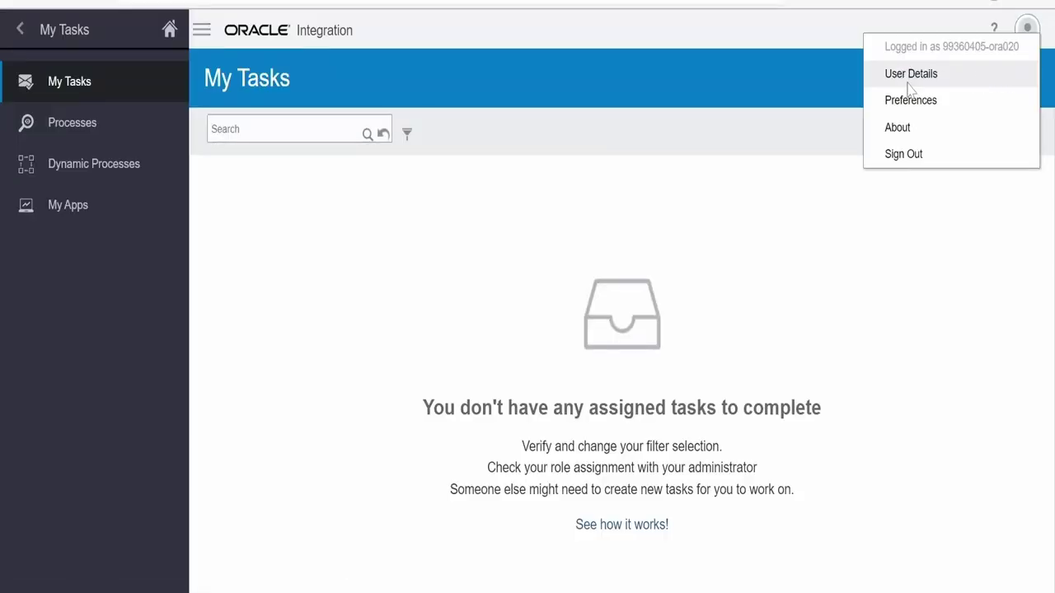
{"action": "left_click", "coordinate": [909, 99]}
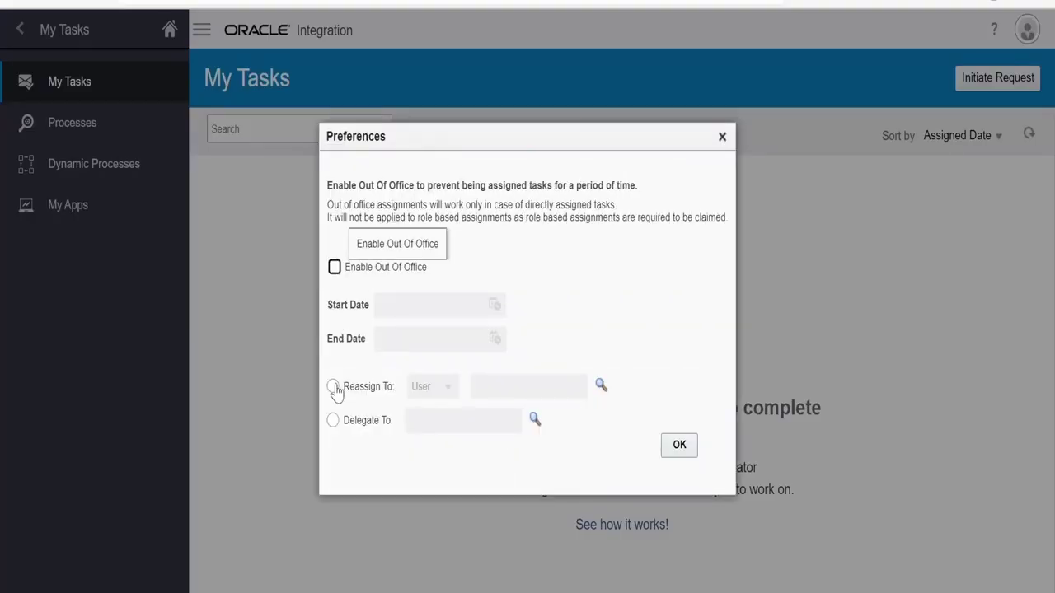
{"action": "left_click", "coordinate": [338, 269]}
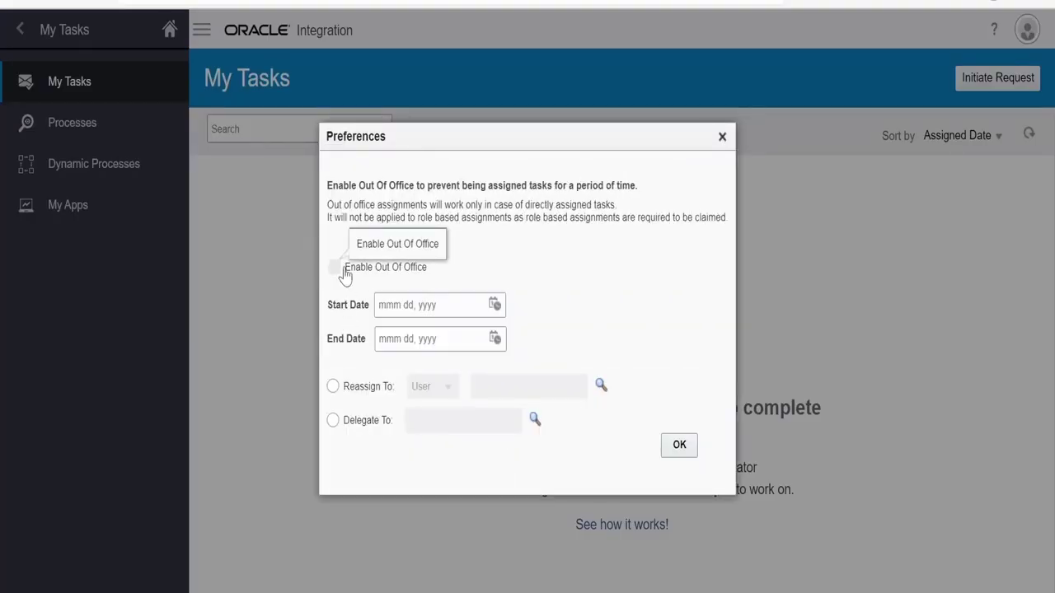
{"action": "left_click", "coordinate": [345, 273]}
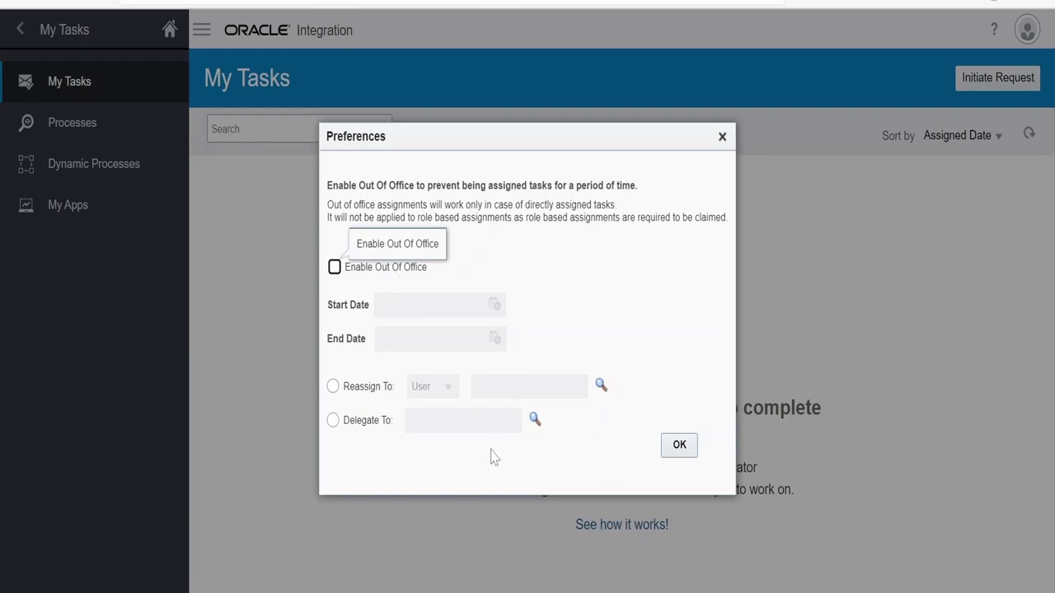
{"action": "left_click", "coordinate": [722, 137]}
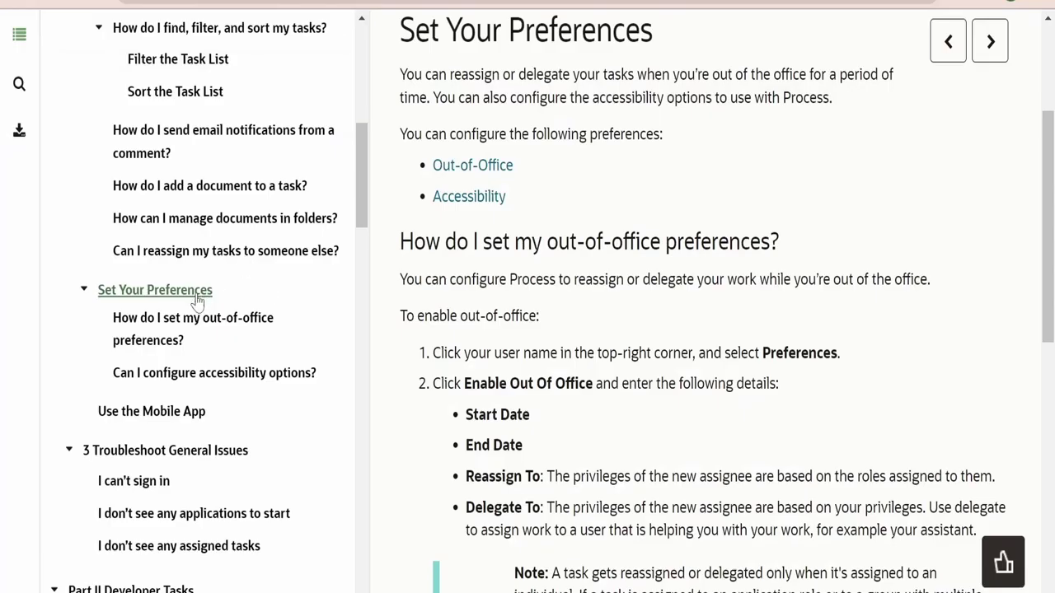
Read the Use the Mobile App topic, highlighting the supported devices in the download heading
{"action": "scroll", "coordinate": [198, 301], "scroll_direction": "down", "scroll_amount": 3}
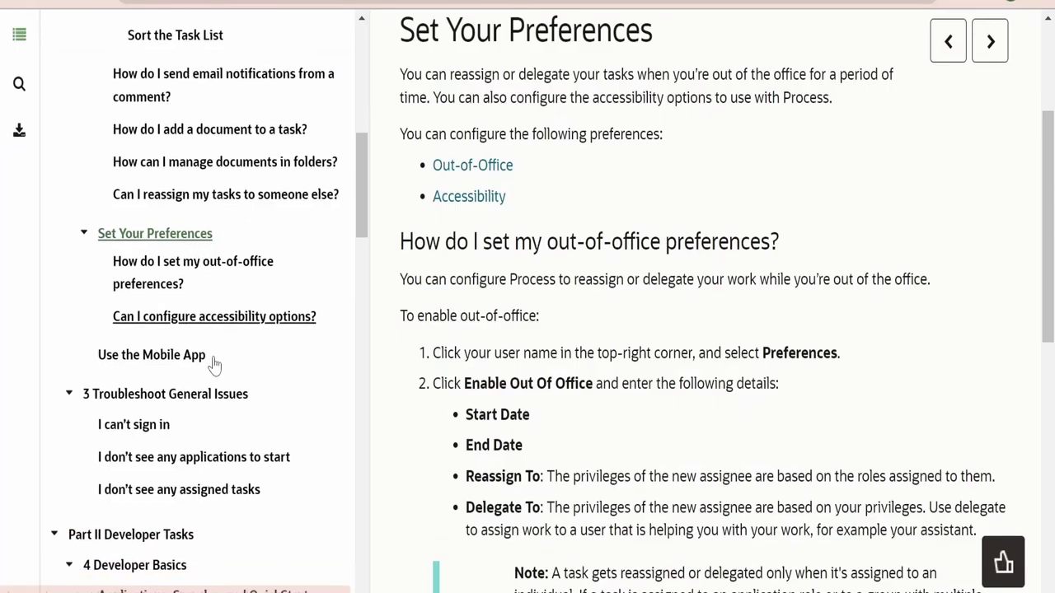
{"action": "left_click", "coordinate": [153, 314]}
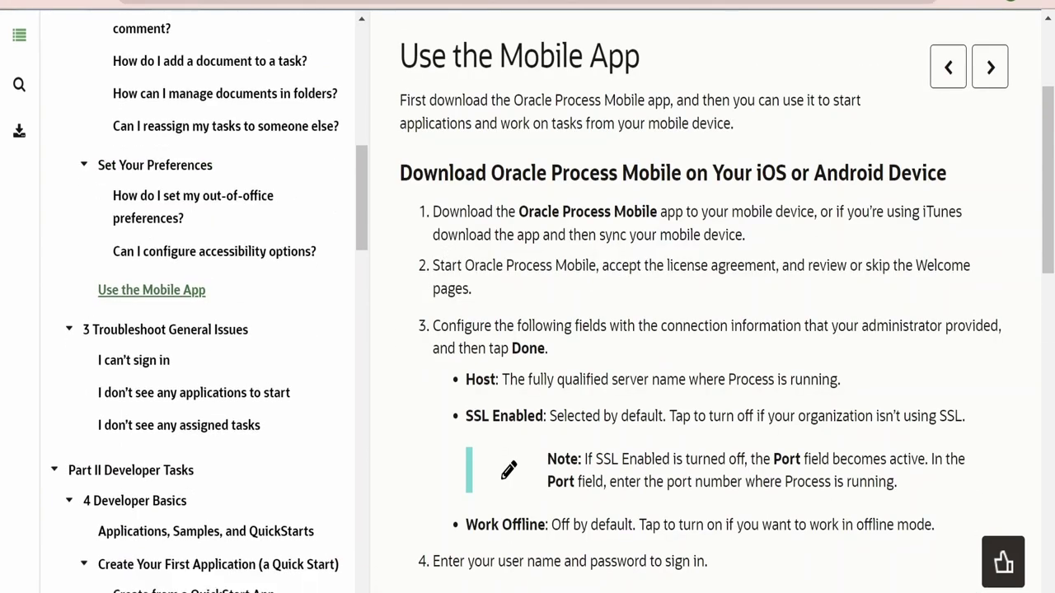
{"action": "left_click_drag", "start_coordinate": [753, 173], "coordinate": [912, 175]}
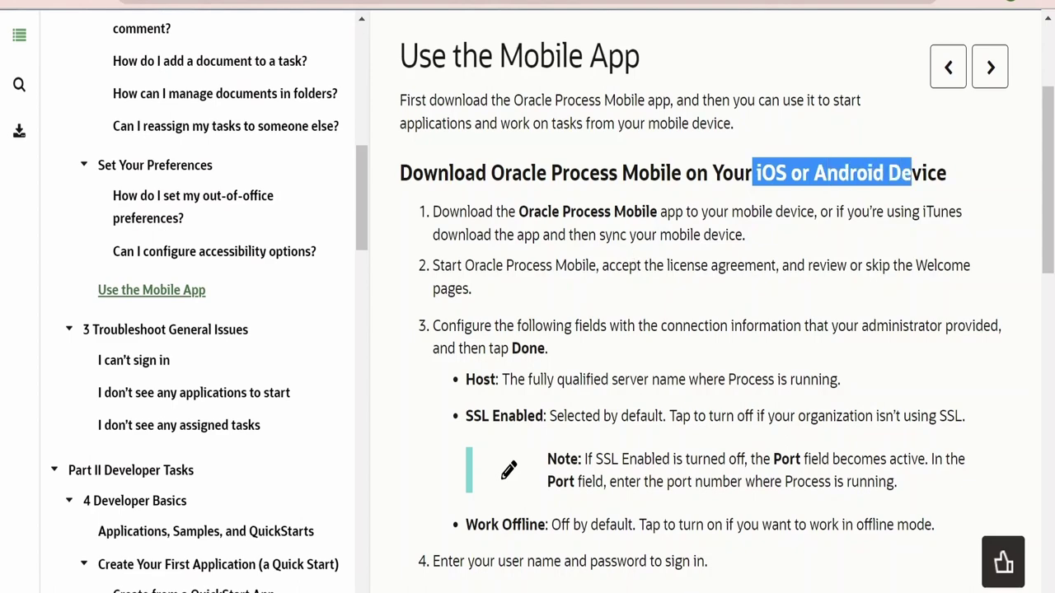
{"action": "left_click_drag", "start_coordinate": [519, 212], "coordinate": [661, 212]}
{"action": "scroll", "coordinate": [661, 212], "scroll_direction": "down", "scroll_amount": 2}
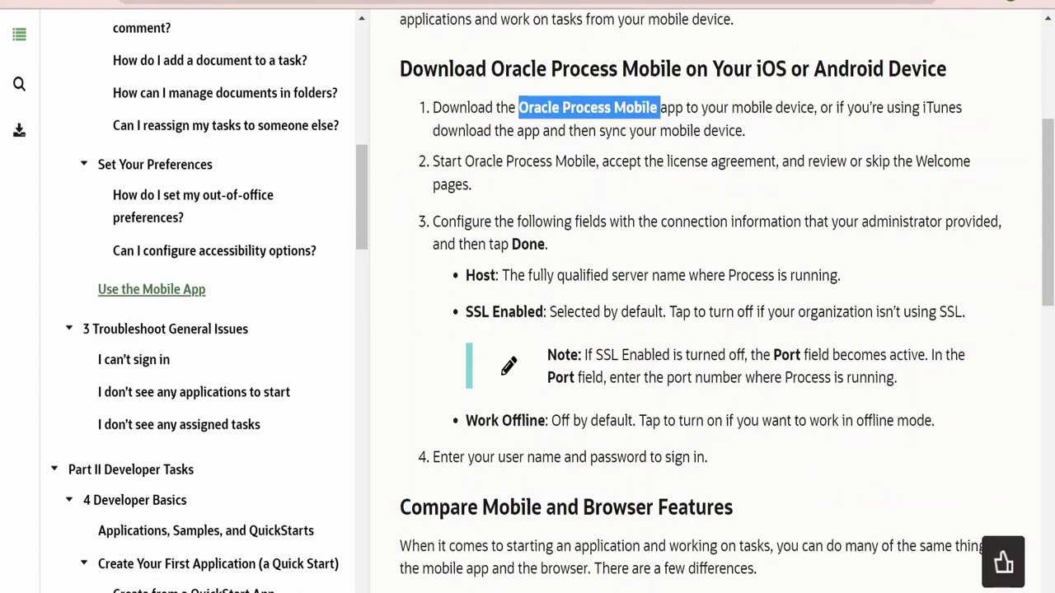
{"action": "scroll", "coordinate": [671, 436], "scroll_direction": "down", "scroll_amount": 5}
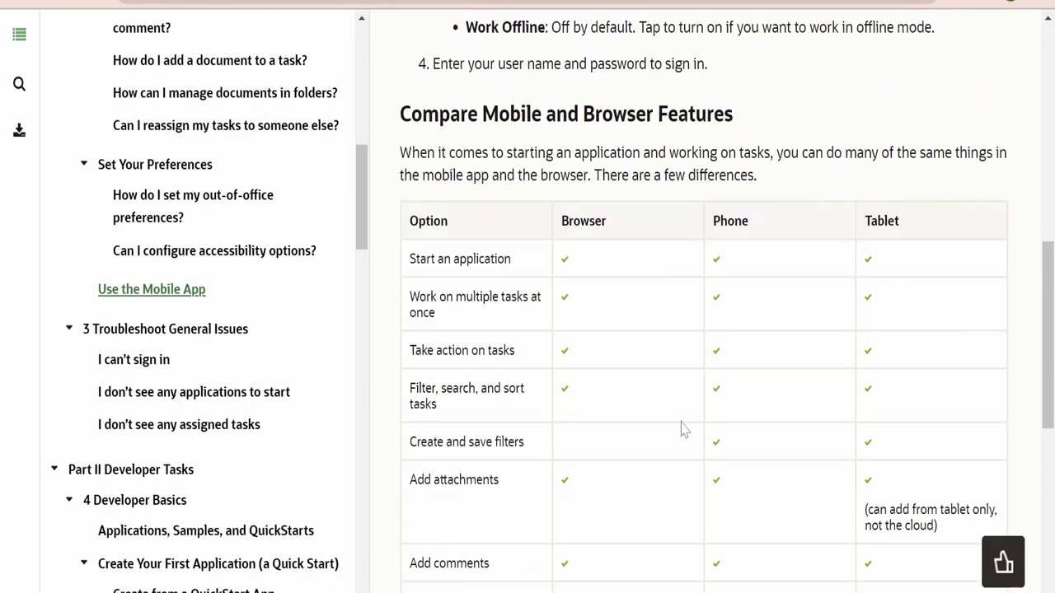
Read Troubleshoot General Issues, highlighting the case-sensitive login note
{"action": "left_click", "coordinate": [147, 332]}
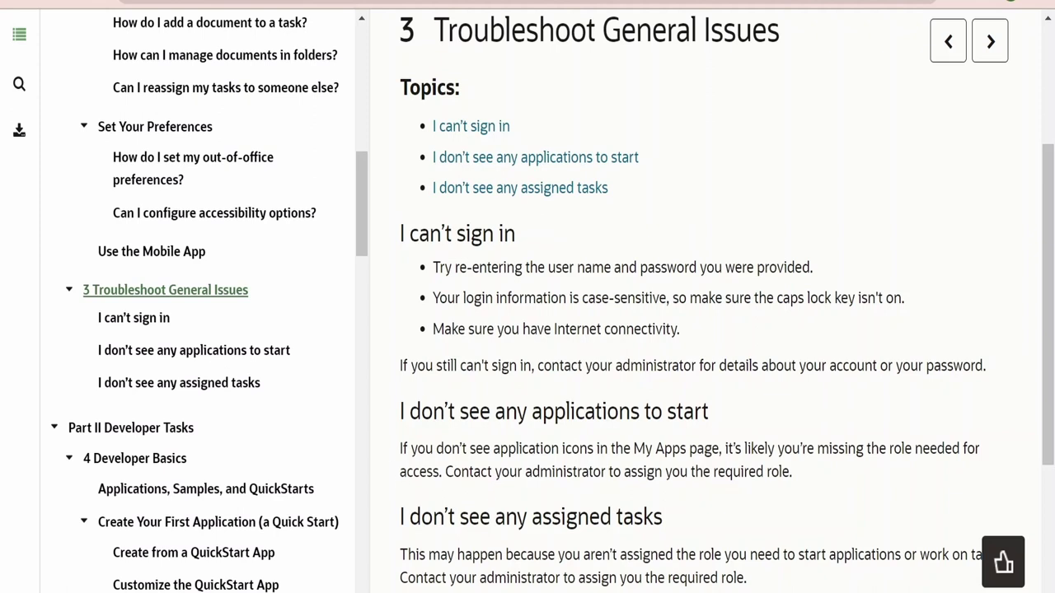
{"action": "scroll", "coordinate": [566, 428], "scroll_direction": "down", "scroll_amount": 2}
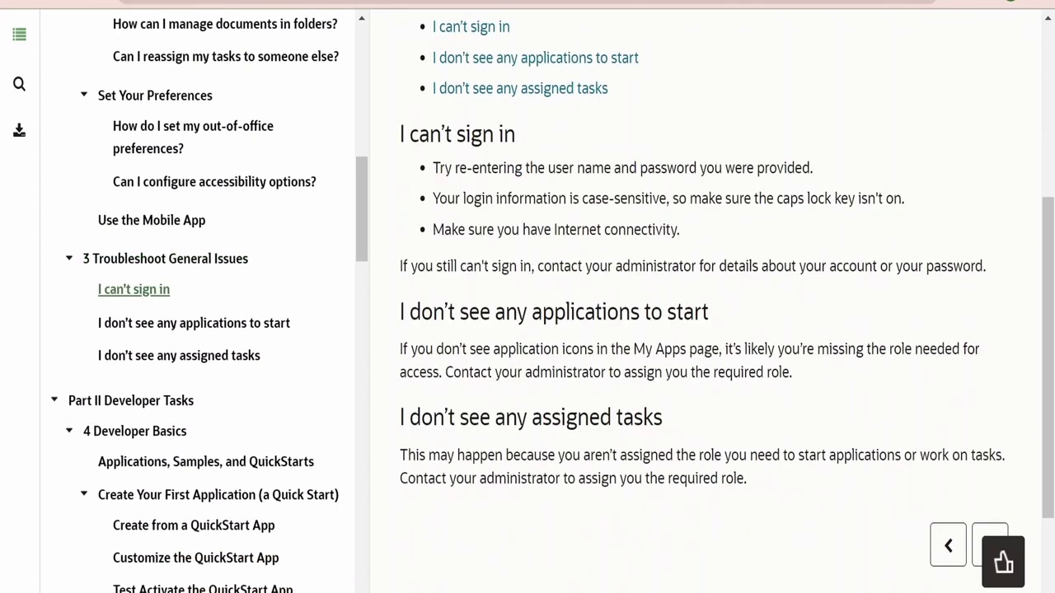
{"action": "left_click_drag", "start_coordinate": [432, 197], "coordinate": [673, 198]}
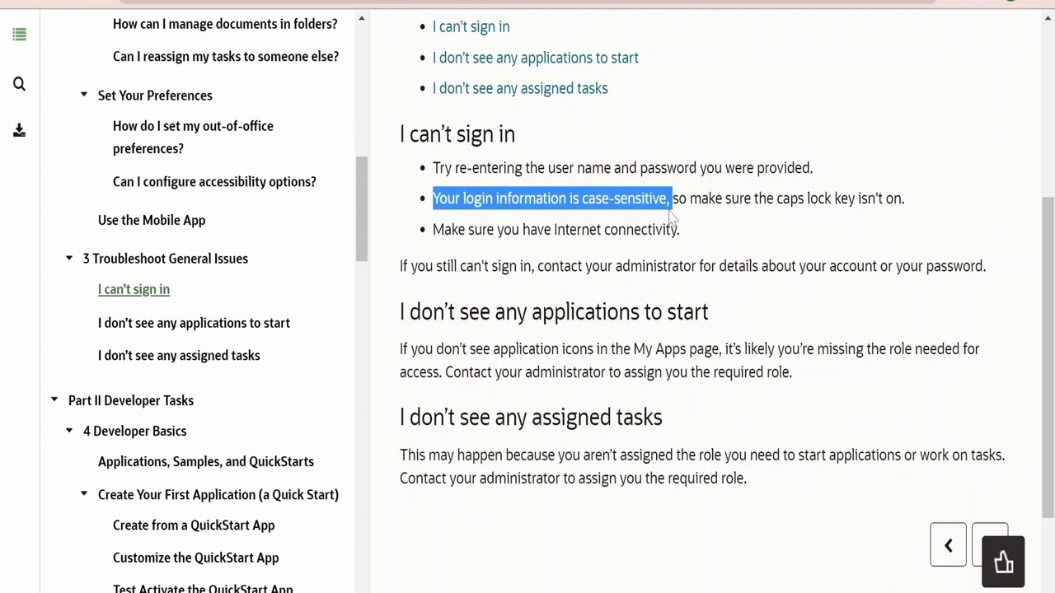
{"action": "scroll", "coordinate": [189, 349], "scroll_direction": "down", "scroll_amount": 5}
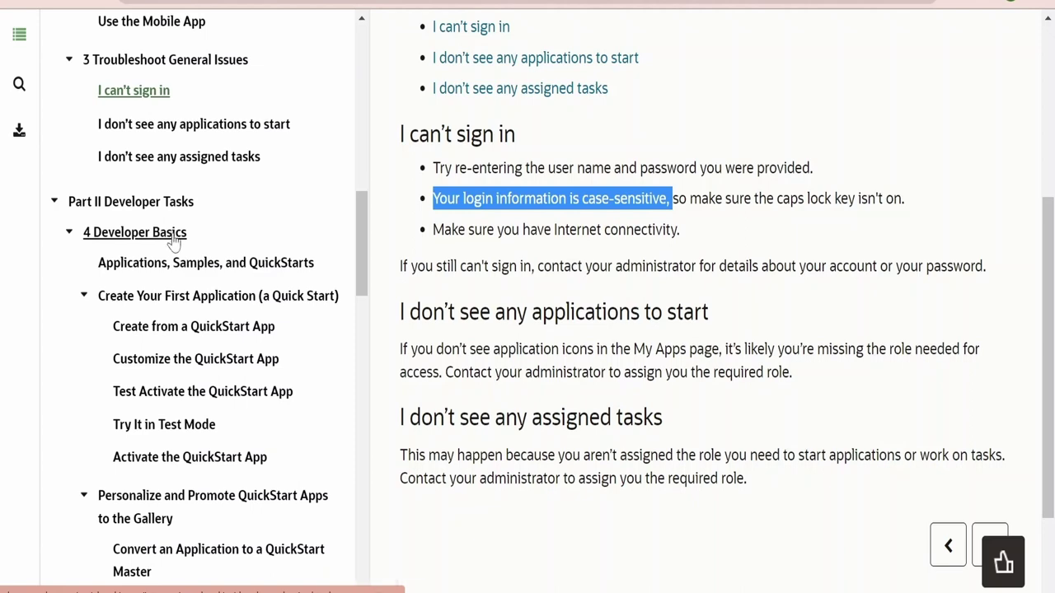
{"action": "scroll", "coordinate": [294, 303], "scroll_direction": "down", "scroll_amount": 20}
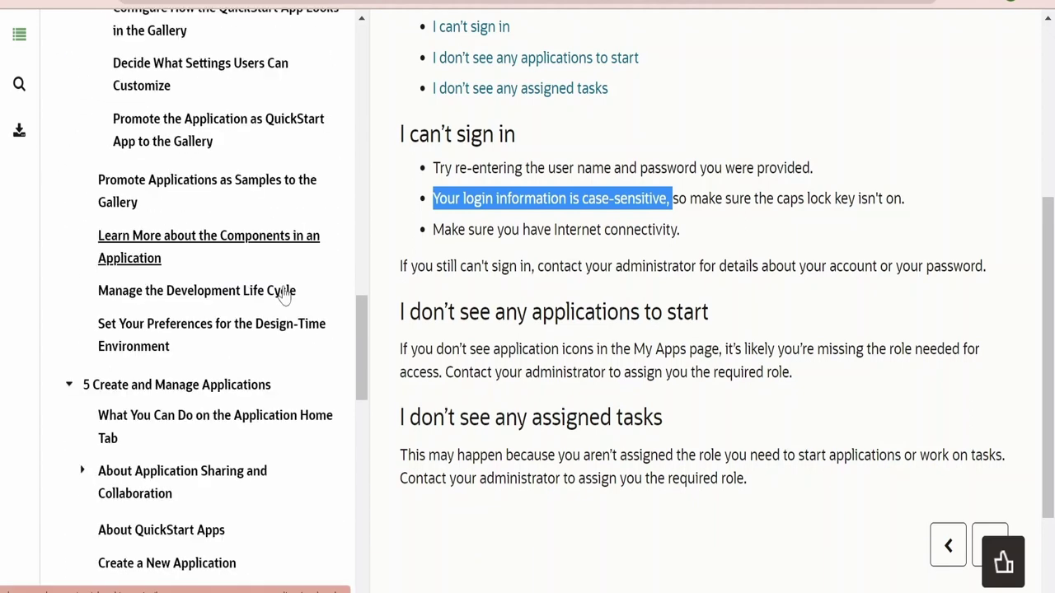
{"action": "scroll", "coordinate": [283, 297], "scroll_direction": "down", "scroll_amount": 17}
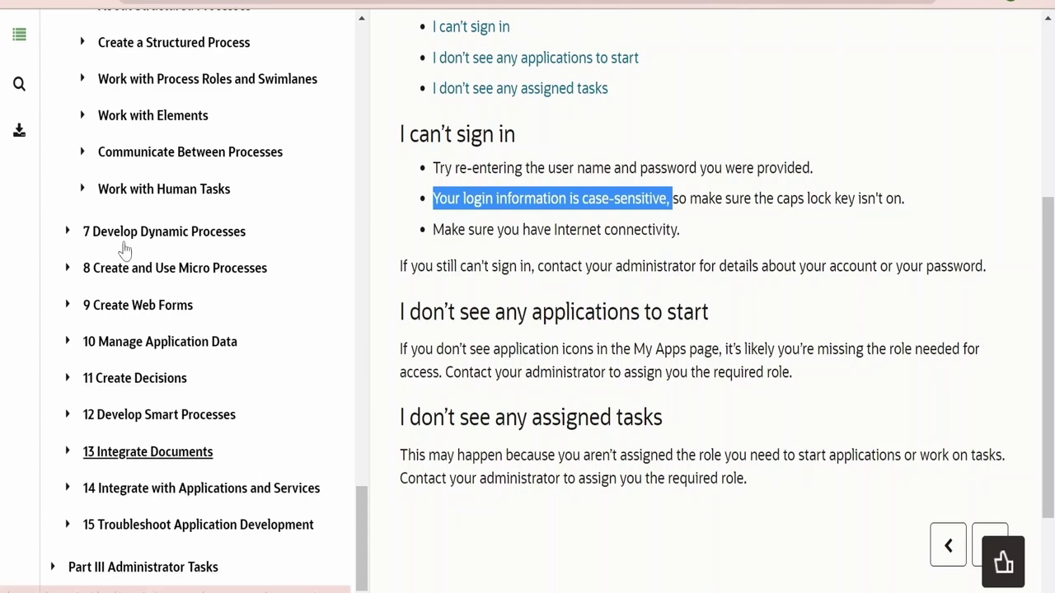
{"action": "scroll", "coordinate": [212, 371], "scroll_direction": "down", "scroll_amount": 3}
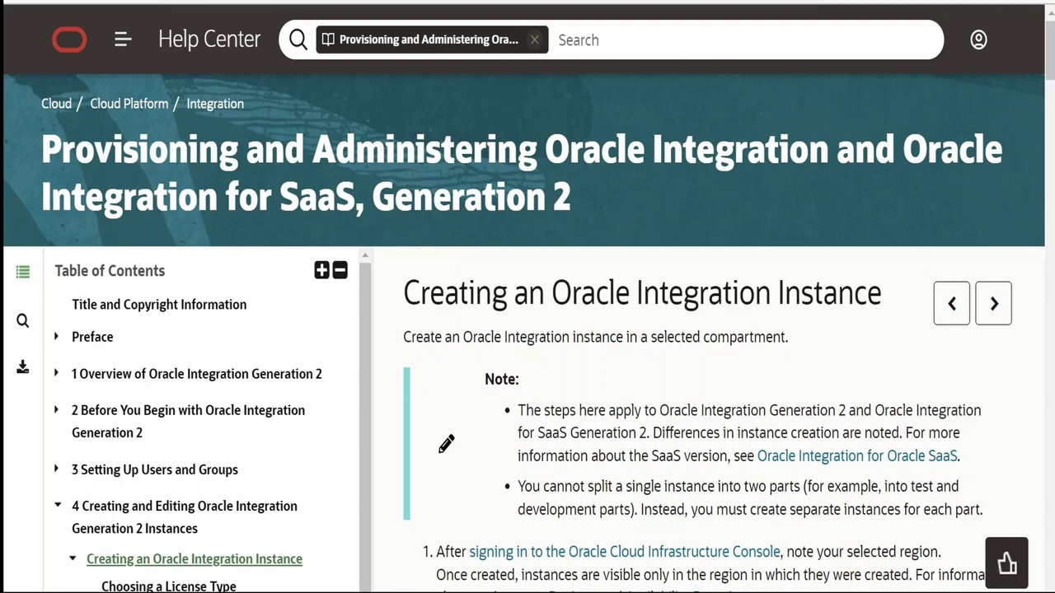
Scroll through instance-creation steps 1–5 and the field description table
{"action": "scroll", "coordinate": [212, 363], "scroll_direction": "down", "scroll_amount": 1}
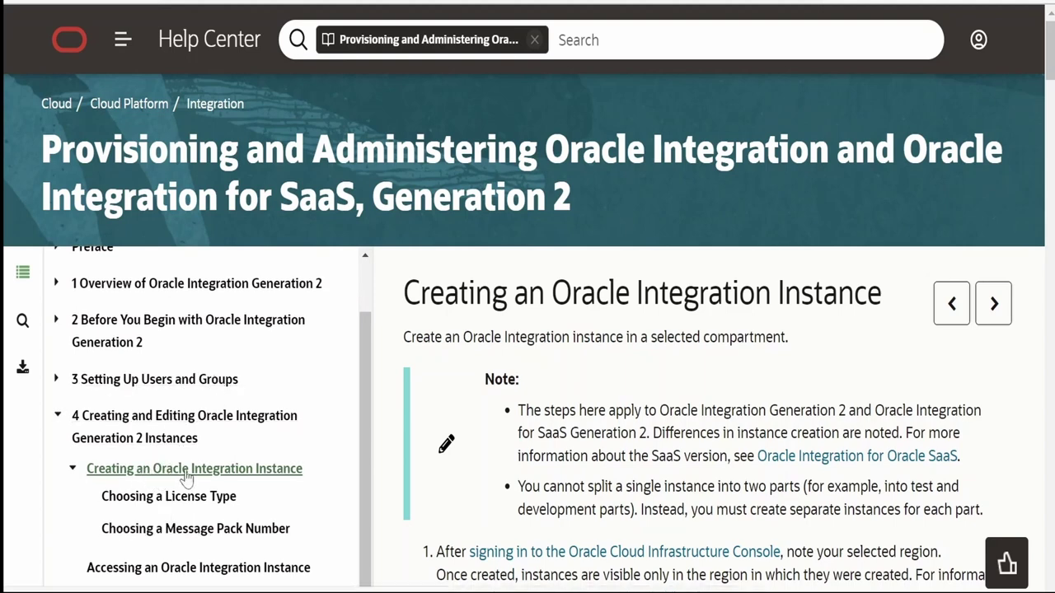
{"action": "scroll", "coordinate": [581, 381], "scroll_direction": "down", "scroll_amount": 4}
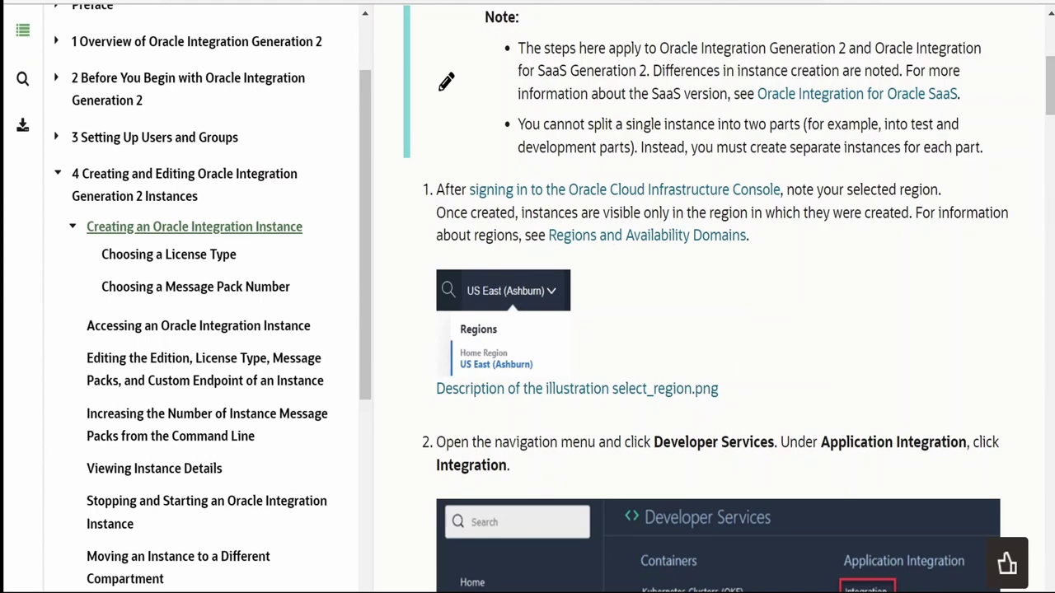
{"action": "scroll", "coordinate": [791, 243], "scroll_direction": "down", "scroll_amount": 3}
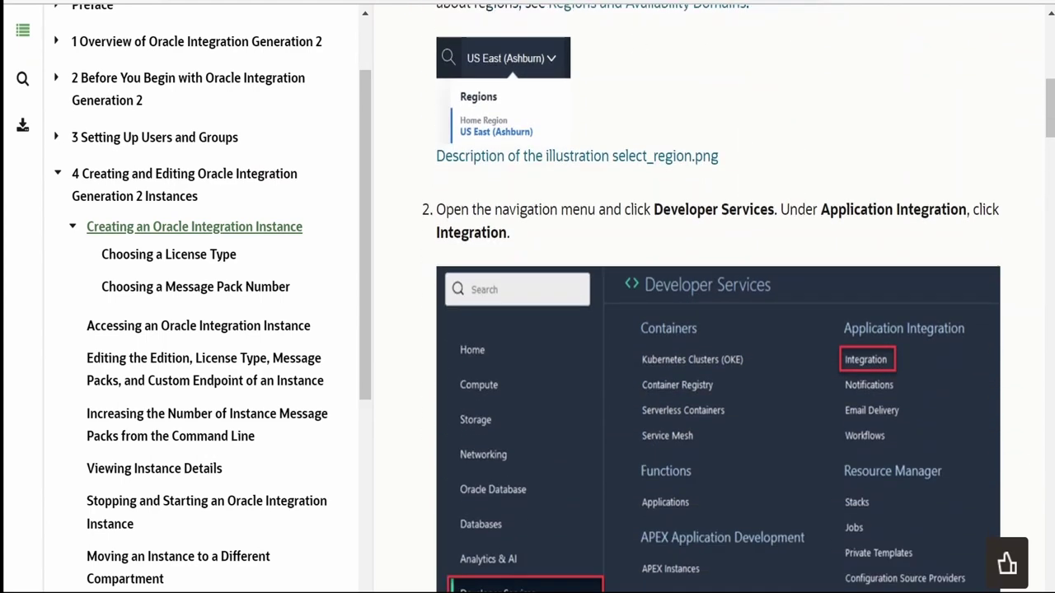
{"action": "scroll", "coordinate": [541, 297], "scroll_direction": "down", "scroll_amount": 2}
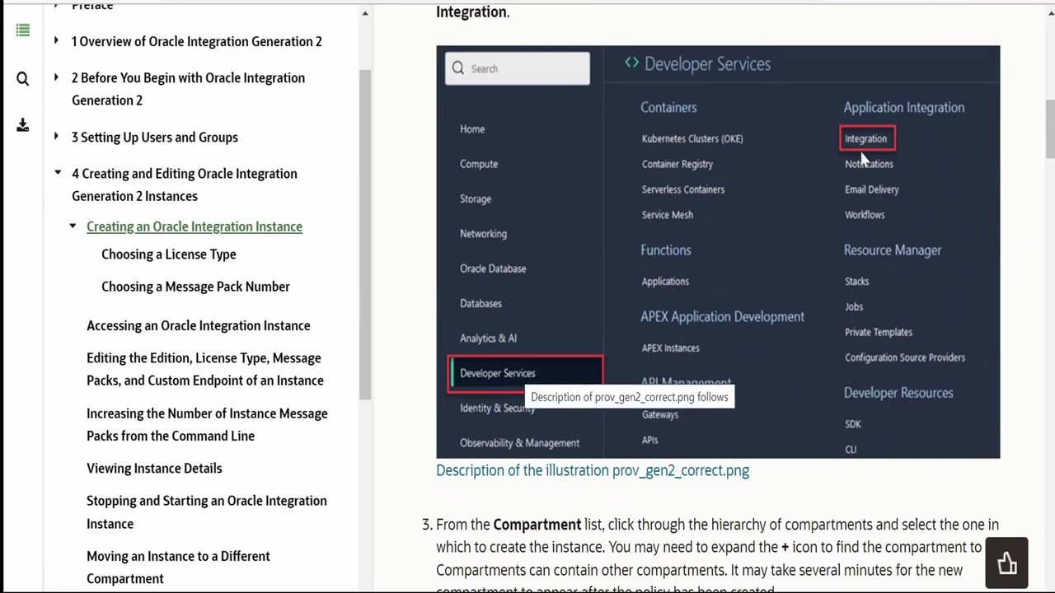
{"action": "scroll", "coordinate": [865, 144], "scroll_direction": "down", "scroll_amount": 3}
{"action": "scroll", "coordinate": [791, 268], "scroll_direction": "down", "scroll_amount": 3}
{"action": "scroll", "coordinate": [791, 268], "scroll_direction": "up", "scroll_amount": 1}
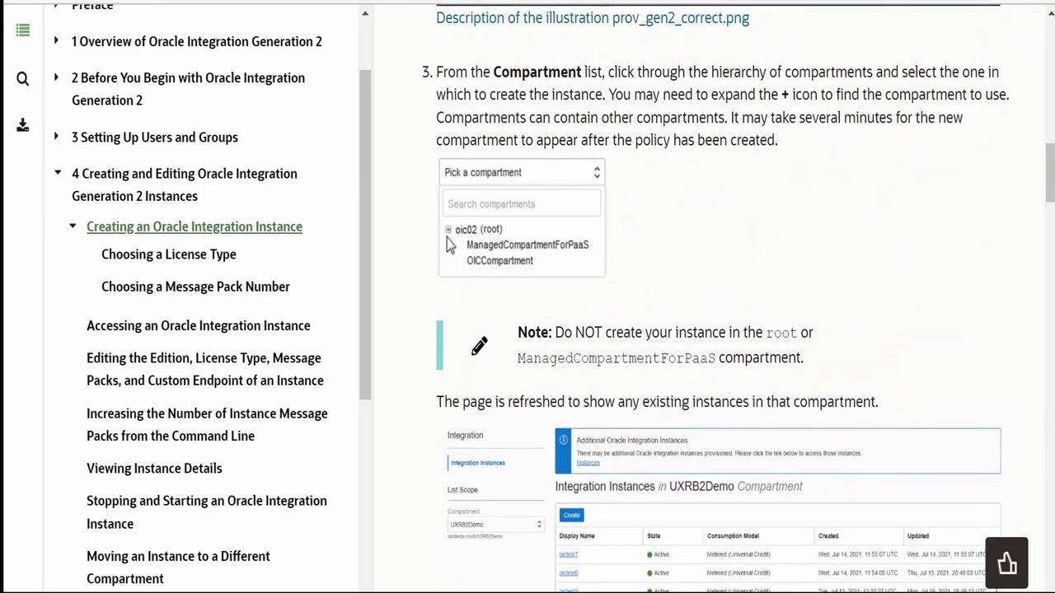
{"action": "scroll", "coordinate": [548, 264], "scroll_direction": "down", "scroll_amount": 1}
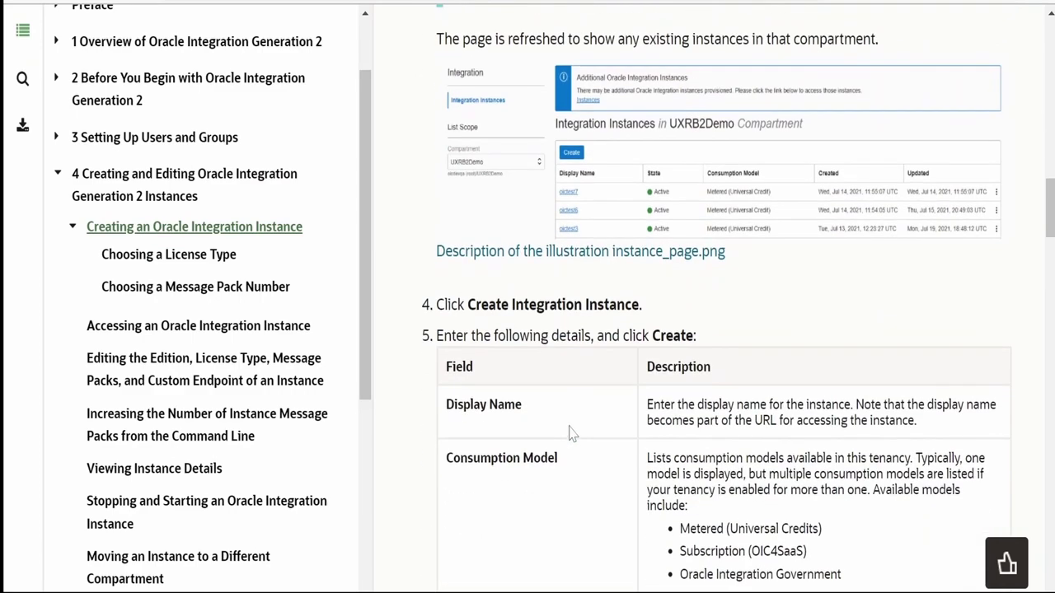
{"action": "scroll", "coordinate": [573, 435], "scroll_direction": "down", "scroll_amount": 8}
{"action": "scroll", "coordinate": [577, 403], "scroll_direction": "down", "scroll_amount": 7}
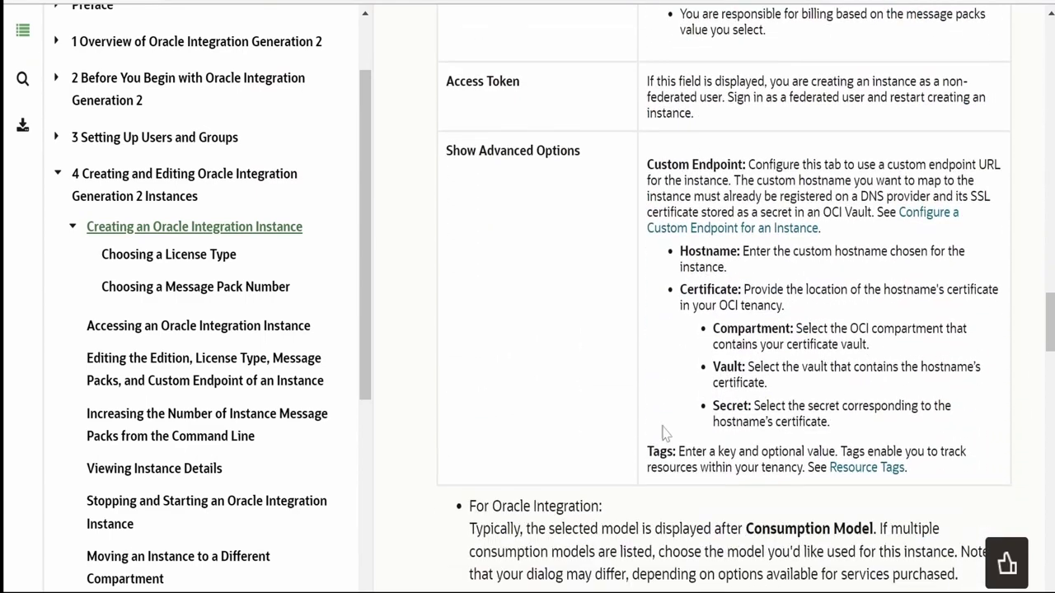
{"action": "scroll", "coordinate": [674, 69], "scroll_direction": "down", "scroll_amount": 5}
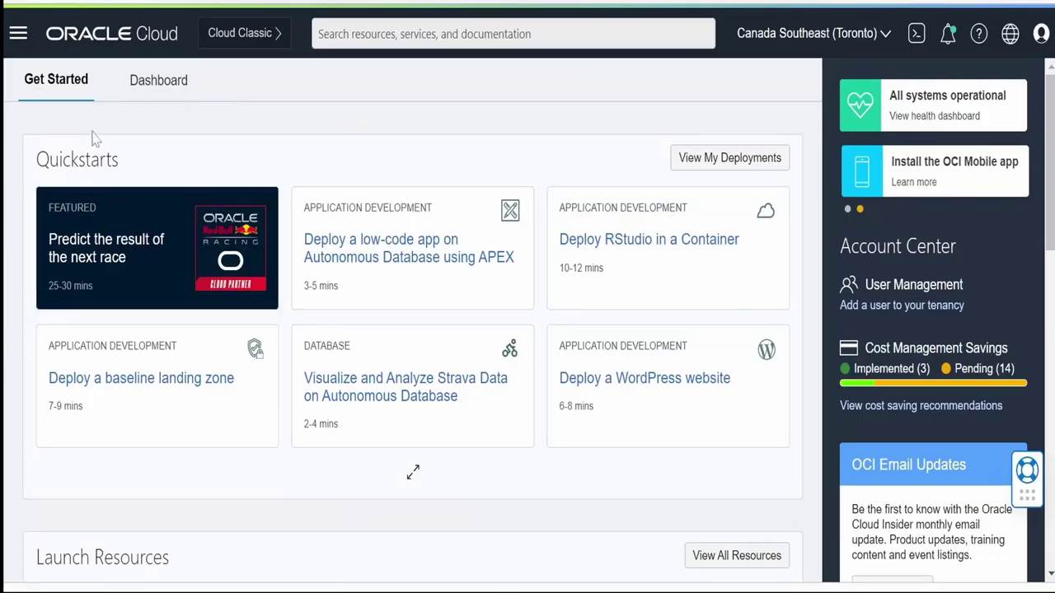
Via Developer Services > Integration, create a new instance with display name learning236
{"action": "left_click", "coordinate": [18, 36]}
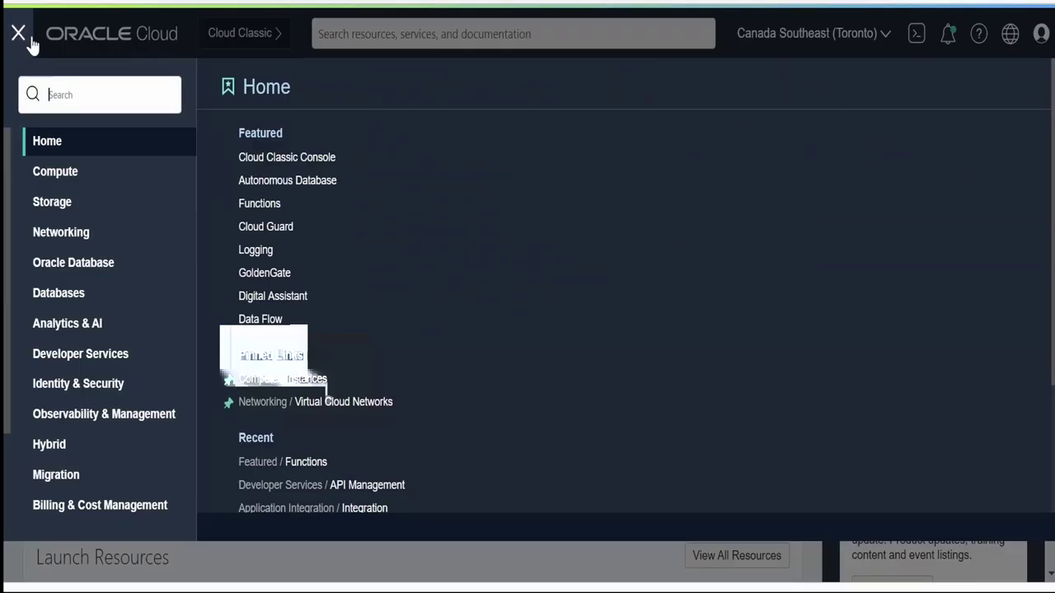
{"action": "left_click", "coordinate": [87, 359]}
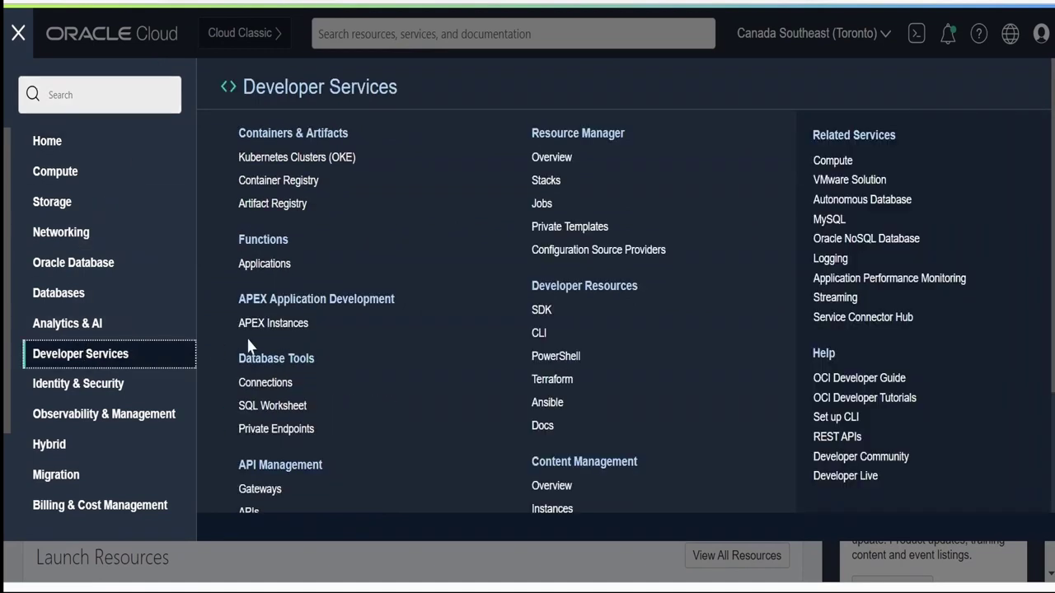
{"action": "scroll", "coordinate": [357, 426], "scroll_direction": "down", "scroll_amount": 3}
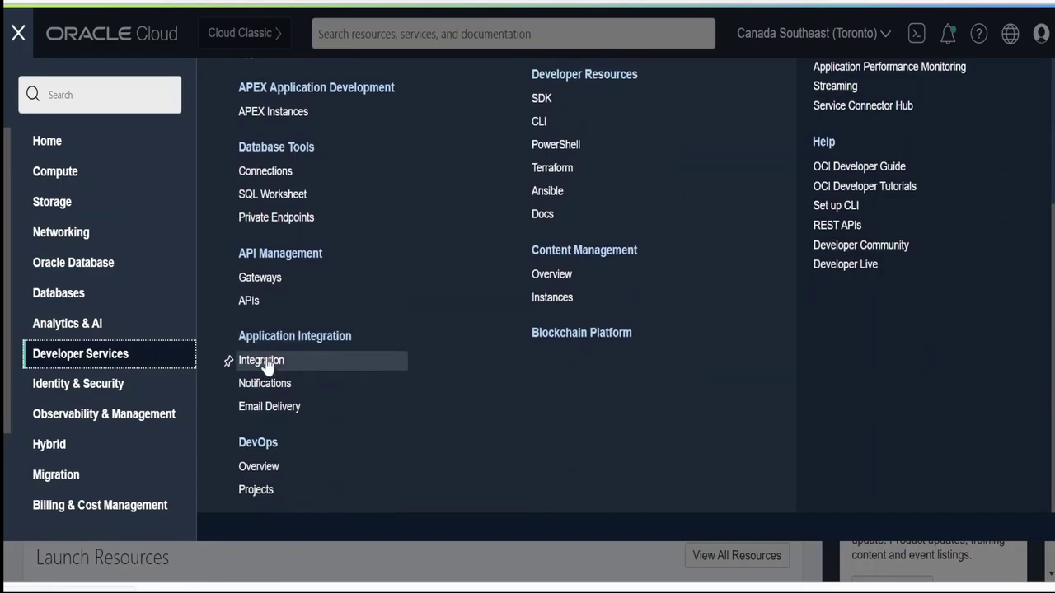
{"action": "left_click", "coordinate": [263, 362]}
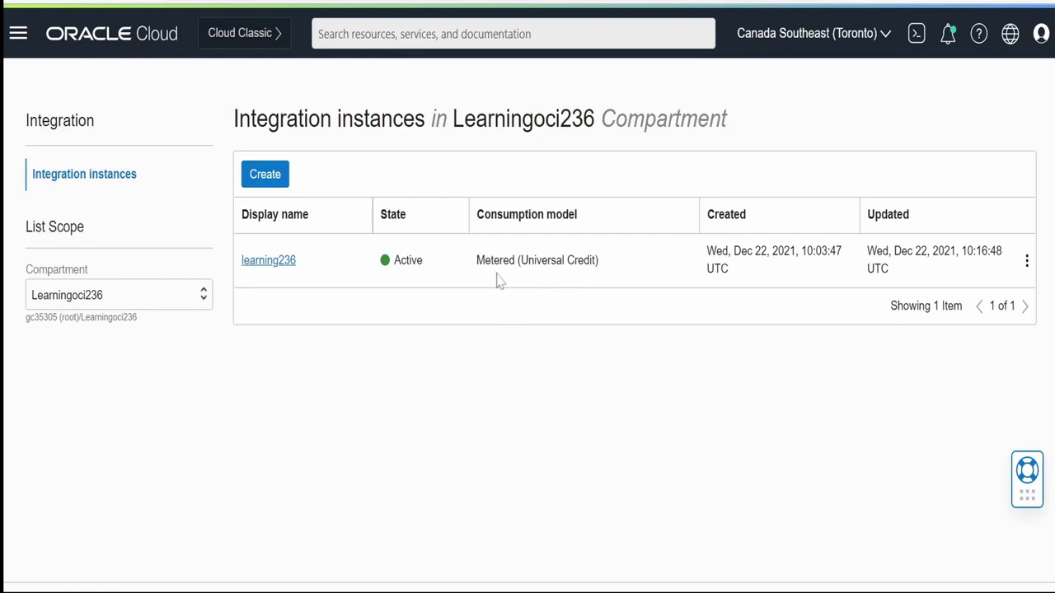
{"action": "left_click", "coordinate": [266, 177]}
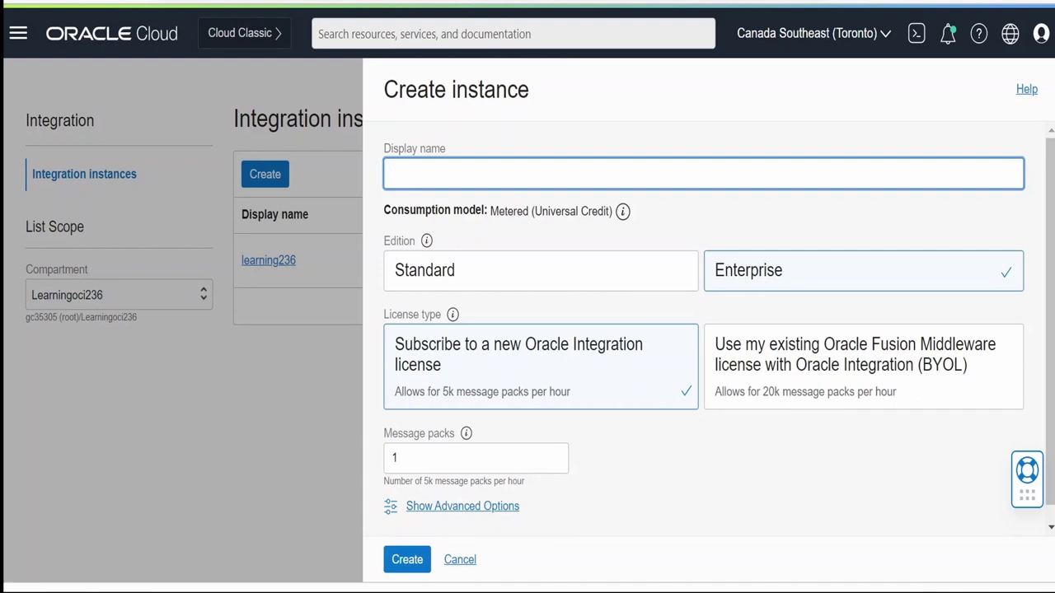
{"action": "type", "text": "learning"}
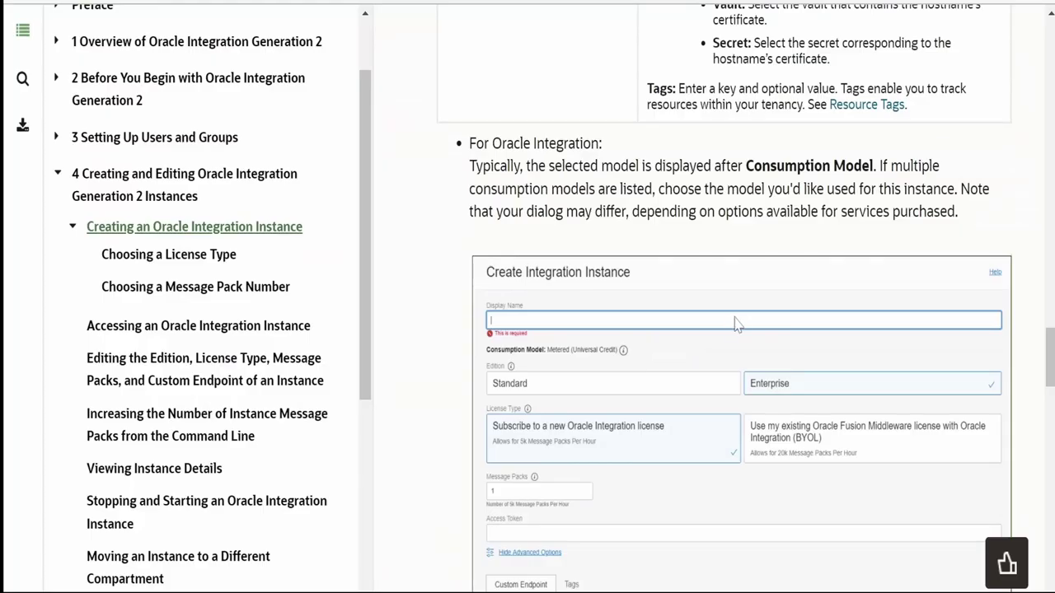
Scroll through the Oracle Integration Standard vs Enterprise editions comparison table
{"action": "scroll", "coordinate": [730, 329], "scroll_direction": "down", "scroll_amount": 6}
{"action": "scroll", "coordinate": [725, 338], "scroll_direction": "down", "scroll_amount": 15}
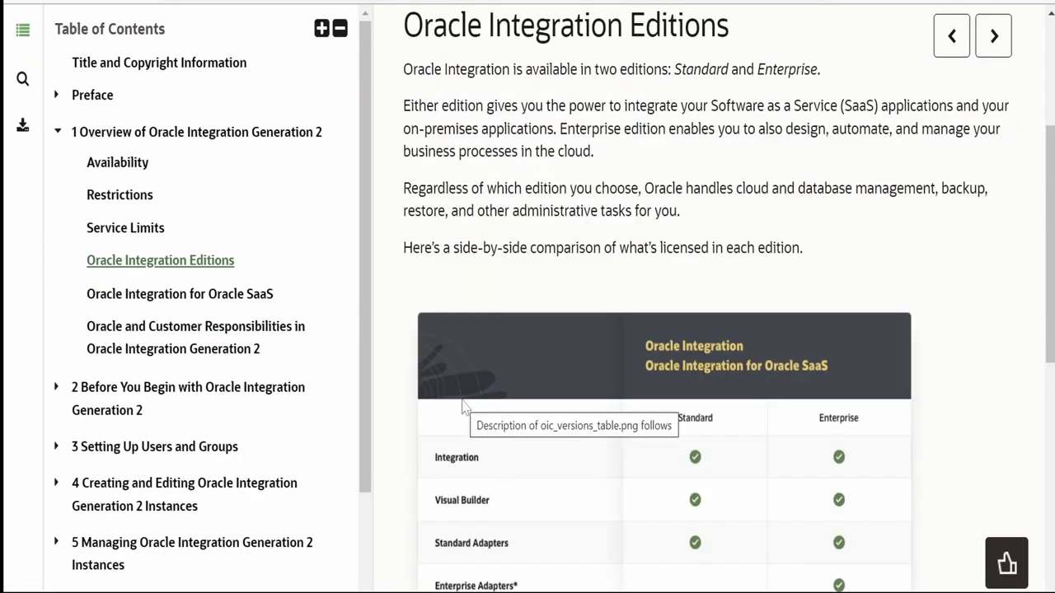
{"action": "scroll", "coordinate": [539, 420], "scroll_direction": "down", "scroll_amount": 2}
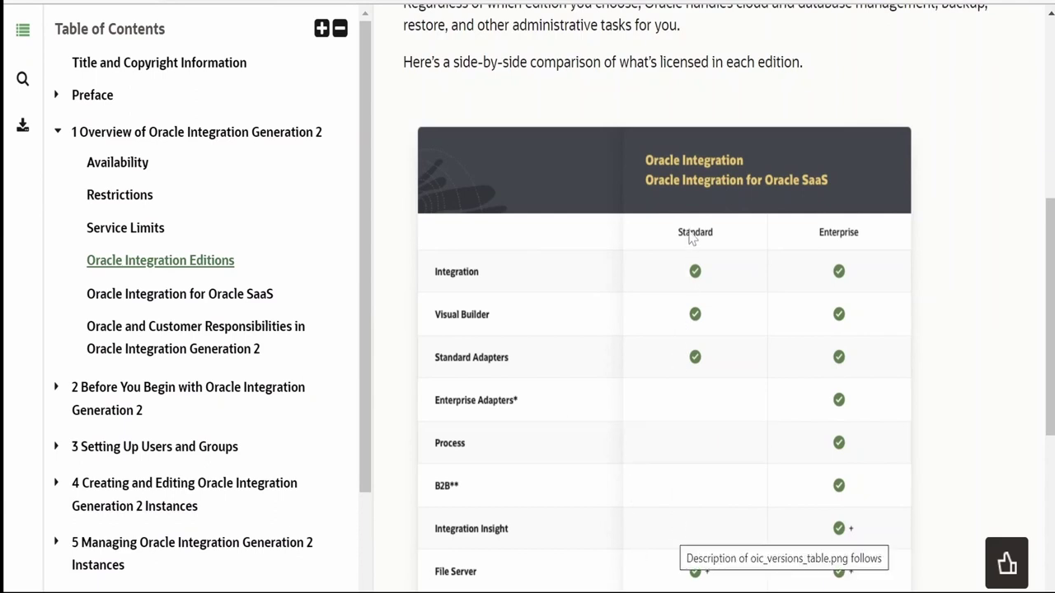
{"action": "scroll", "coordinate": [789, 320], "scroll_direction": "down", "scroll_amount": 1}
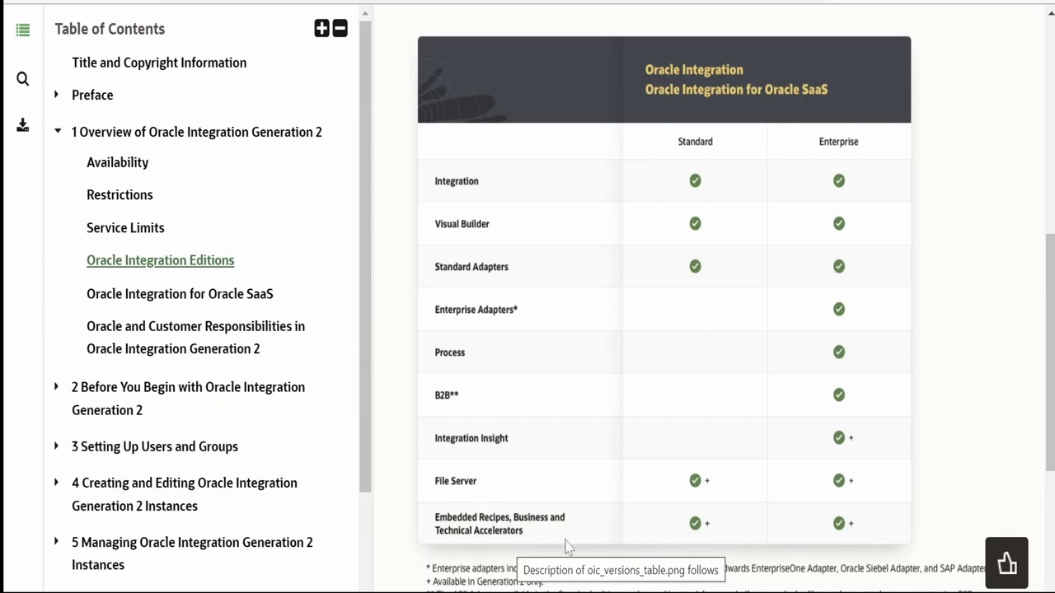
{"action": "scroll", "coordinate": [566, 547], "scroll_direction": "down", "scroll_amount": 2}
{"action": "scroll", "coordinate": [572, 536], "scroll_direction": "up", "scroll_amount": 1}
{"action": "scroll", "coordinate": [575, 537], "scroll_direction": "up", "scroll_amount": 1}
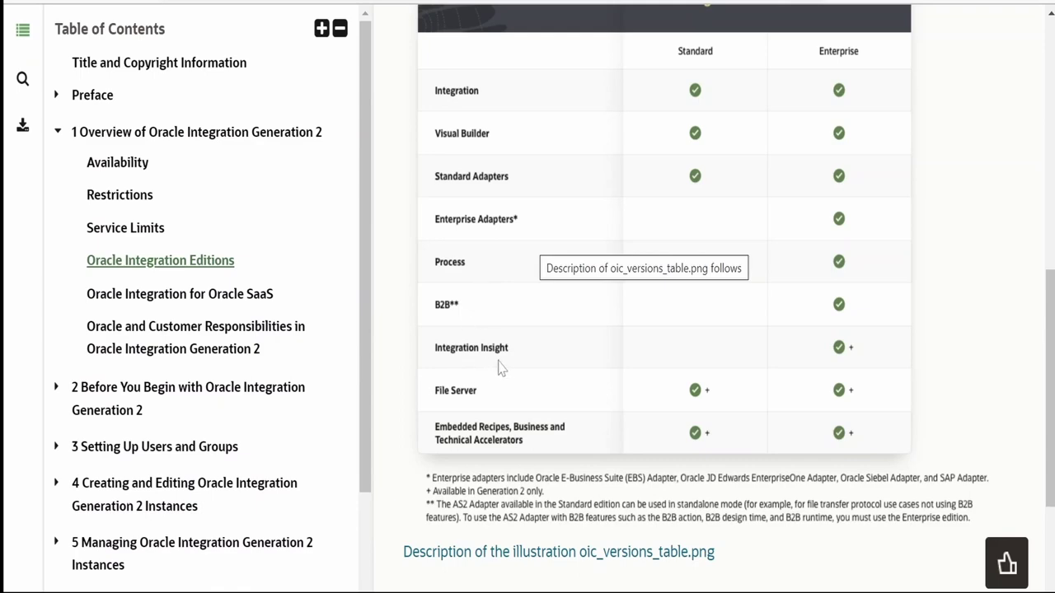
{"action": "scroll", "coordinate": [512, 371], "scroll_direction": "down", "scroll_amount": 3}
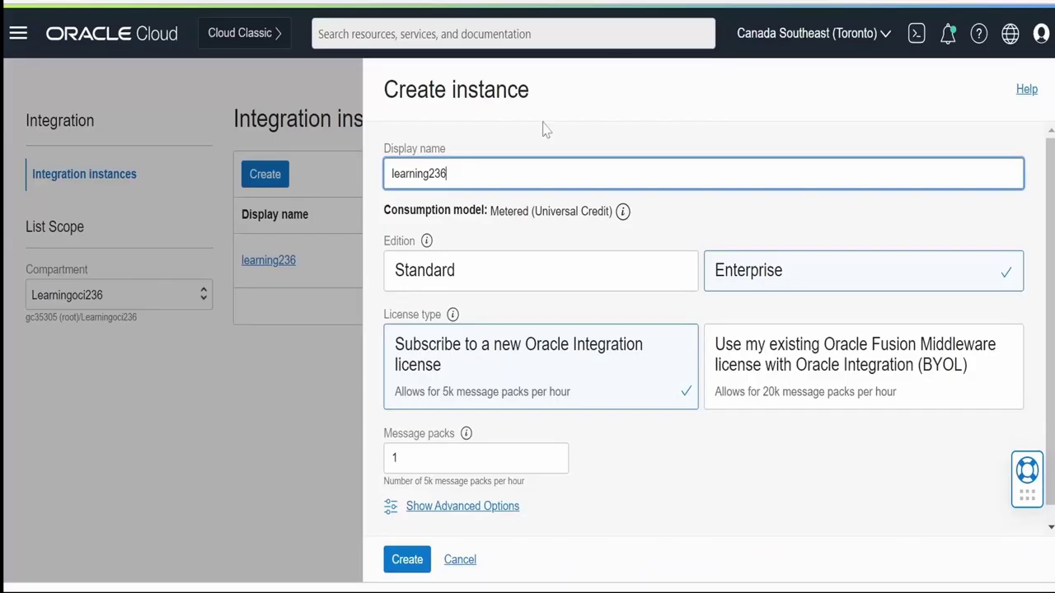
Keep Enterprise edition and a new Oracle Integration license for learning236, and set message packs to 1
{"action": "left_click", "coordinate": [843, 285]}
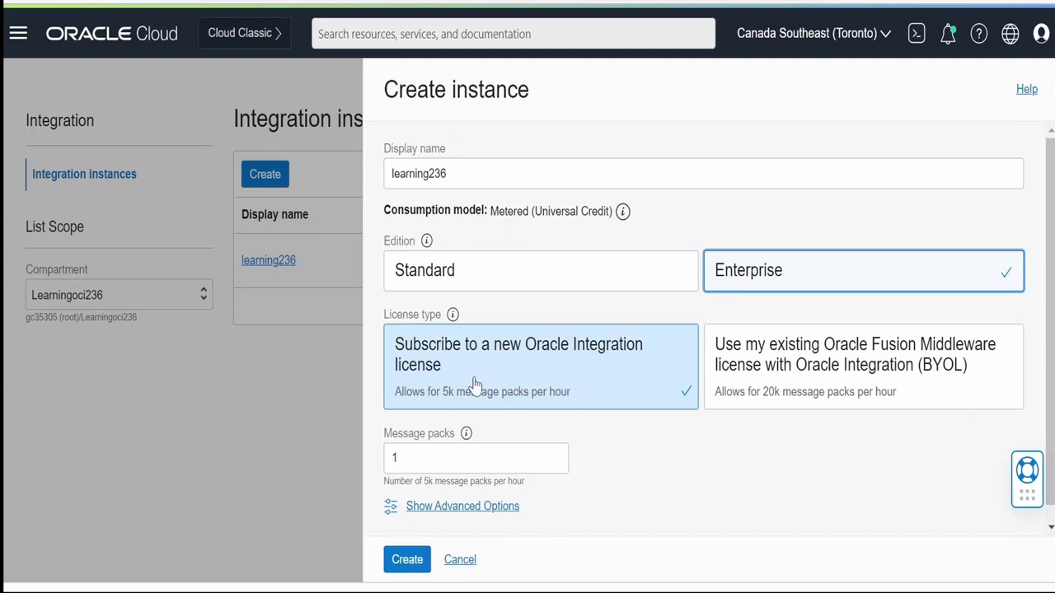
{"action": "left_click", "coordinate": [515, 384]}
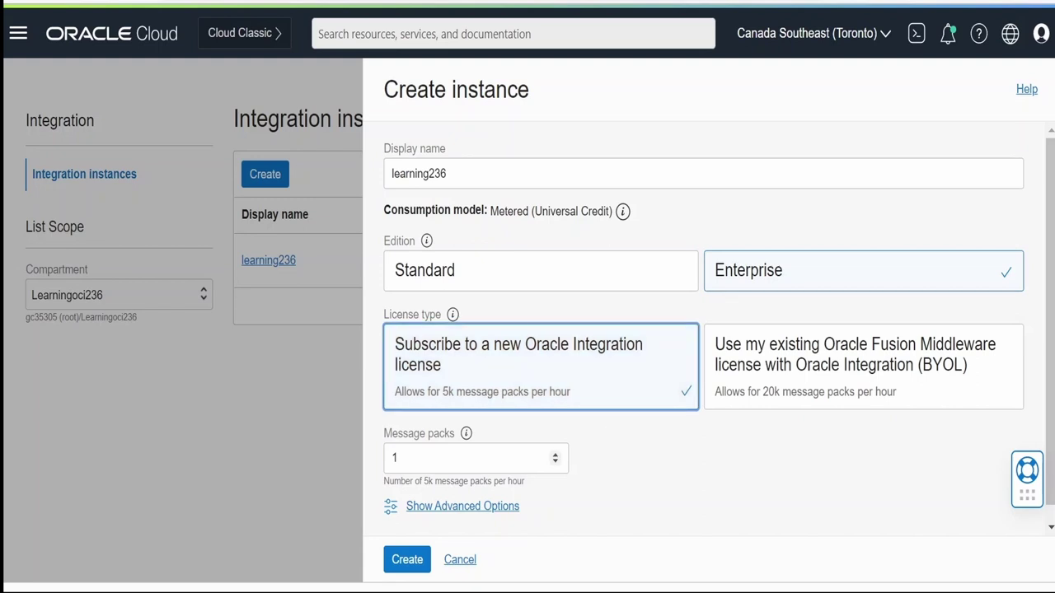
{"action": "left_click", "coordinate": [554, 454]}
{"action": "left_click", "coordinate": [555, 455]}
{"action": "left_click", "coordinate": [555, 454]}
{"action": "left_click", "coordinate": [554, 454]}
{"action": "left_click", "coordinate": [555, 455]}
{"action": "left_click", "coordinate": [555, 455]}
{"action": "left_click", "coordinate": [555, 455]}
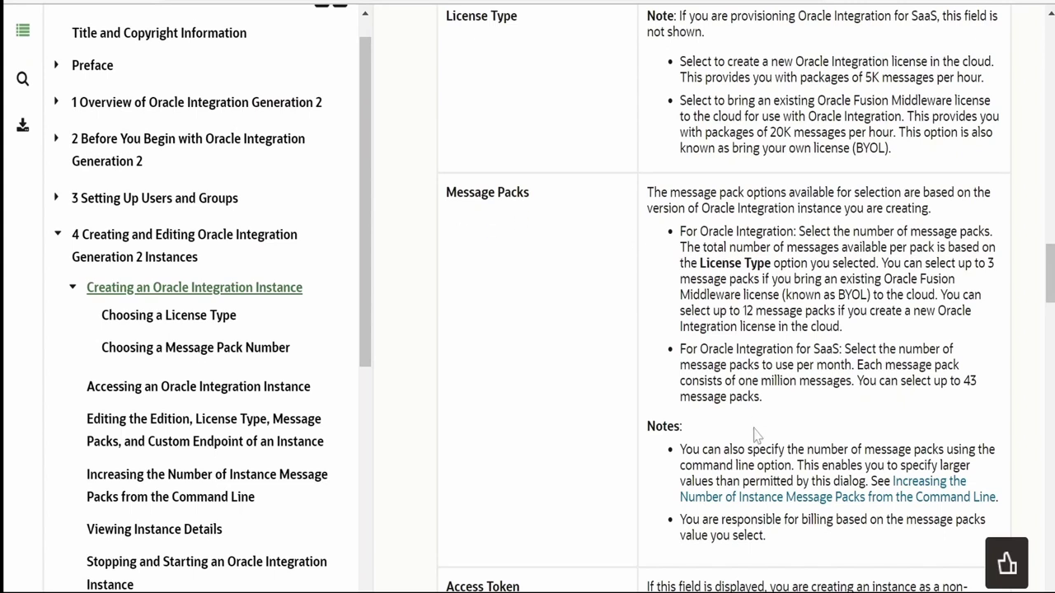
{"action": "scroll", "coordinate": [540, 177], "scroll_direction": "down", "scroll_amount": 1}
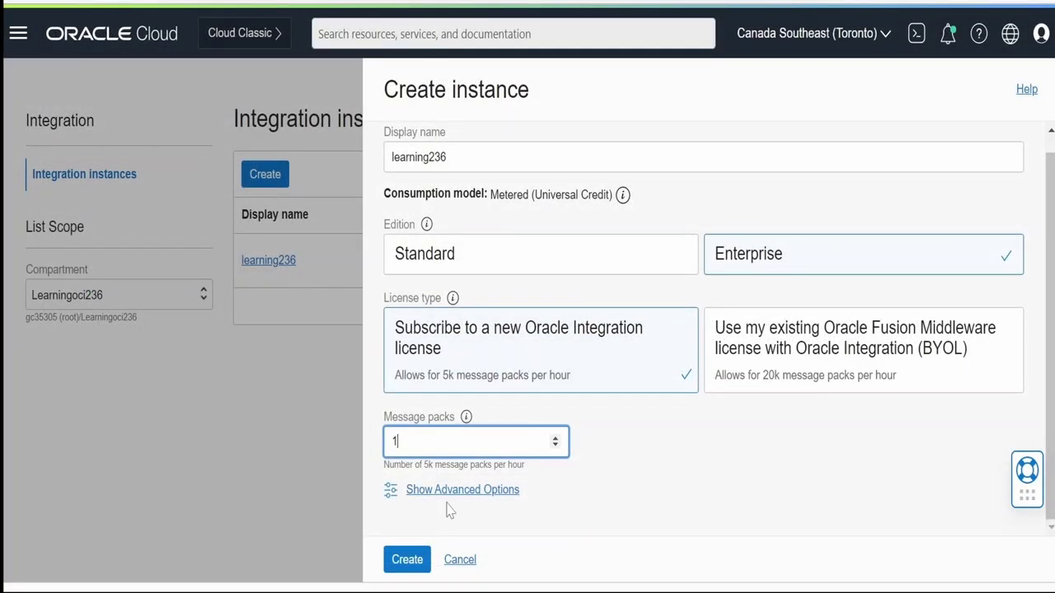
{"action": "key", "text": "Tab"}
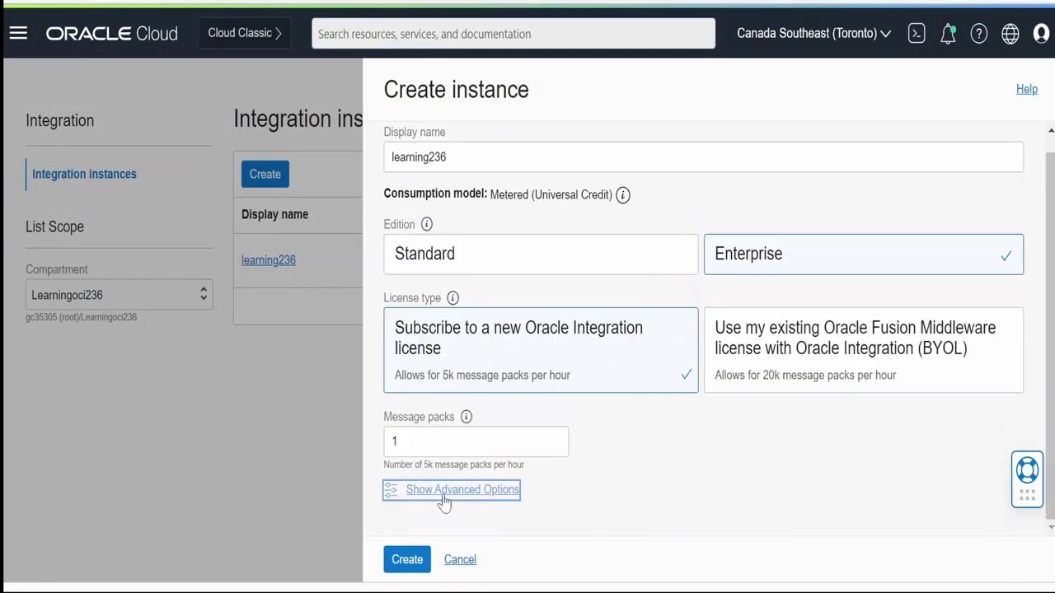
Show the advanced options and review the Custom Endpoint and Tags settings
{"action": "left_click", "coordinate": [443, 494]}
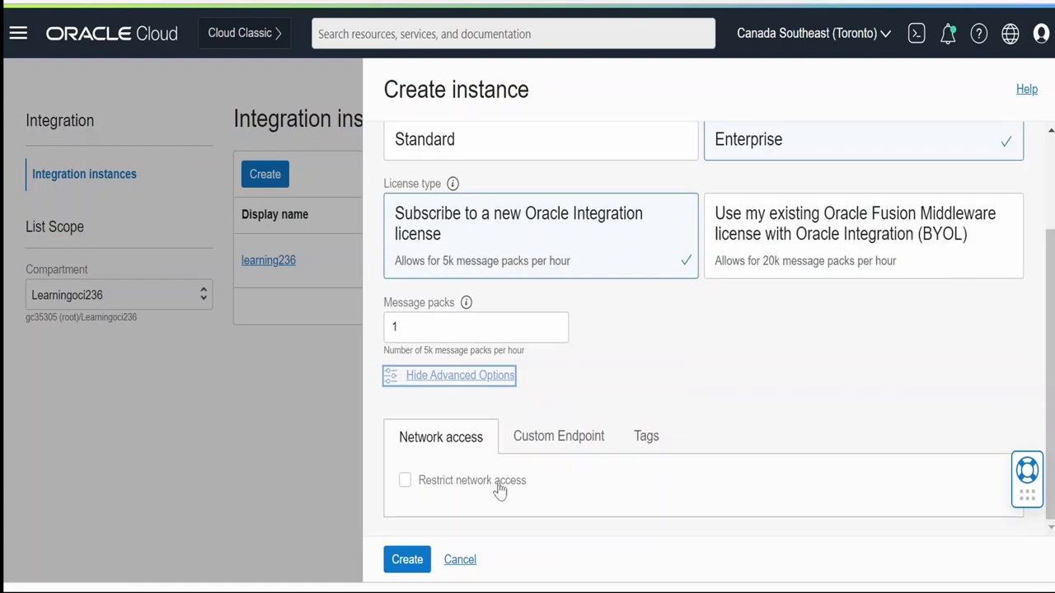
{"action": "left_click", "coordinate": [558, 436]}
{"action": "scroll", "coordinate": [562, 440], "scroll_direction": "down", "scroll_amount": 2}
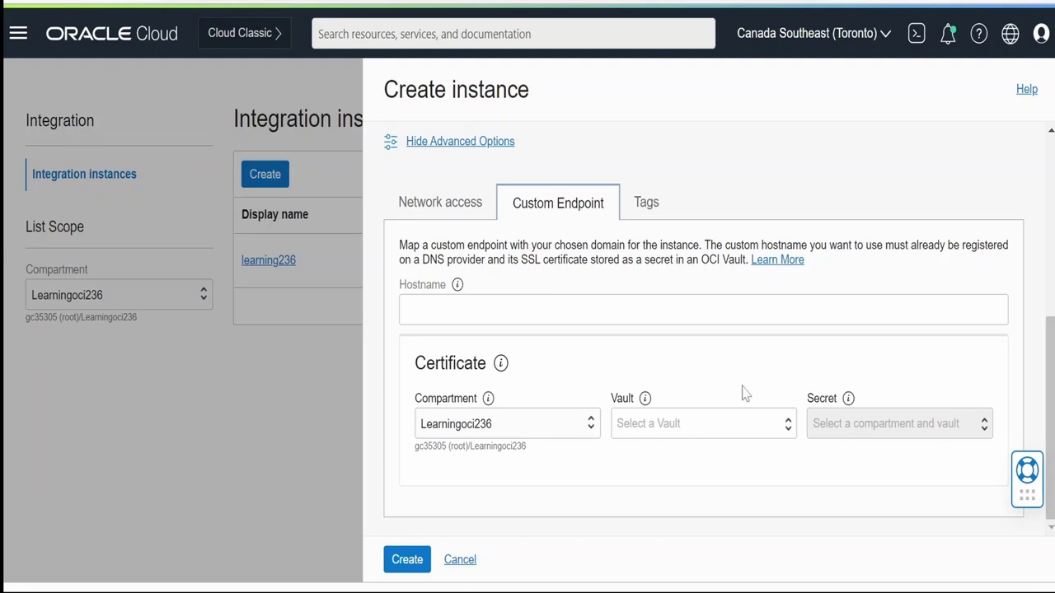
{"action": "left_click", "coordinate": [652, 202]}
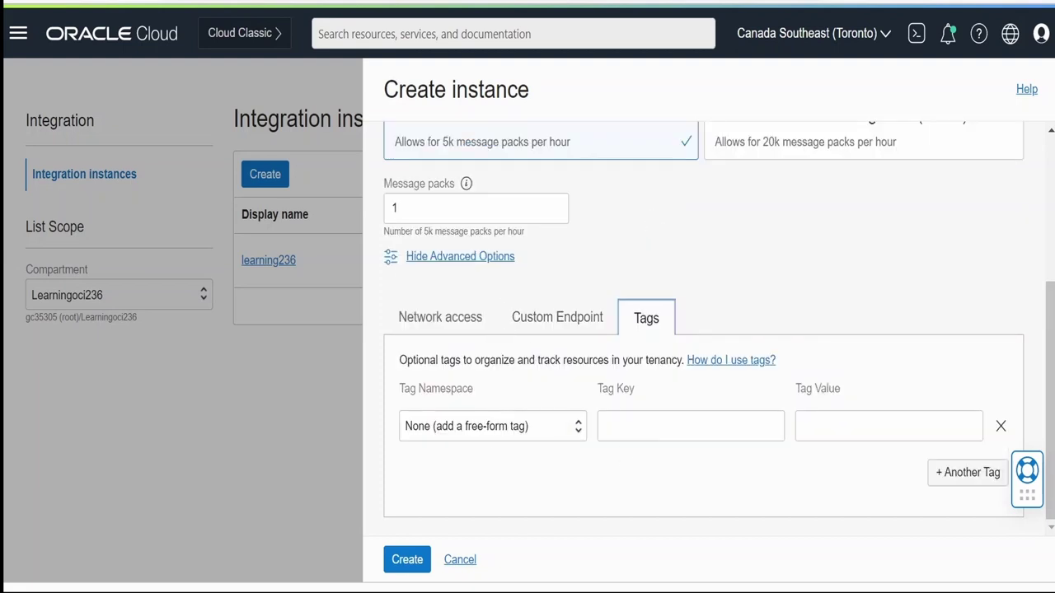
Turn on Restrict network access under the Network access settings
{"action": "left_click", "coordinate": [452, 323]}
{"action": "left_click", "coordinate": [405, 481]}
{"action": "scroll", "coordinate": [437, 490], "scroll_direction": "down", "scroll_amount": 2}
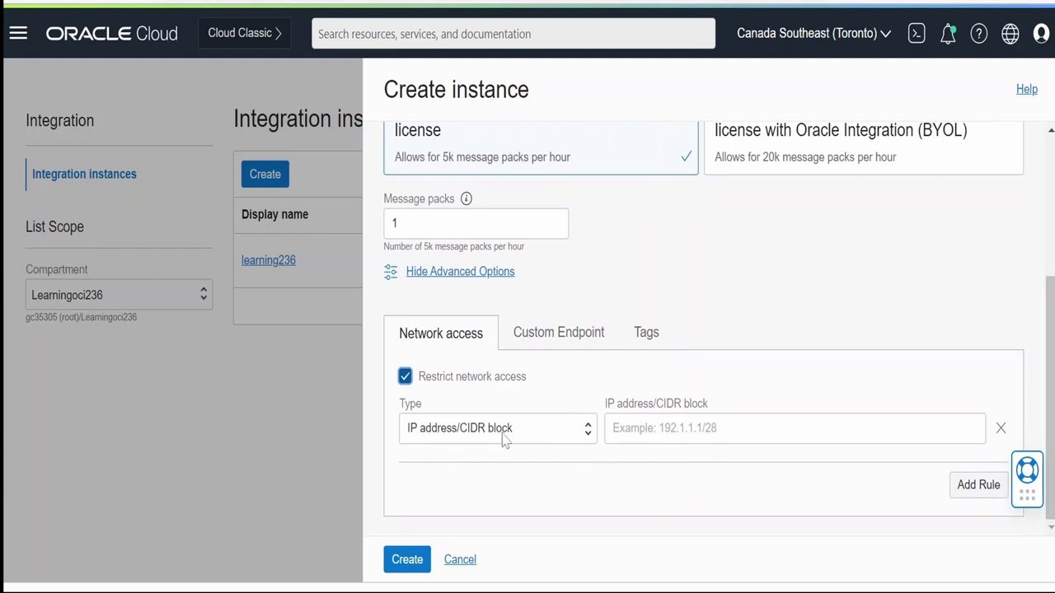
{"action": "scroll", "coordinate": [513, 413], "scroll_direction": "up", "scroll_amount": 4}
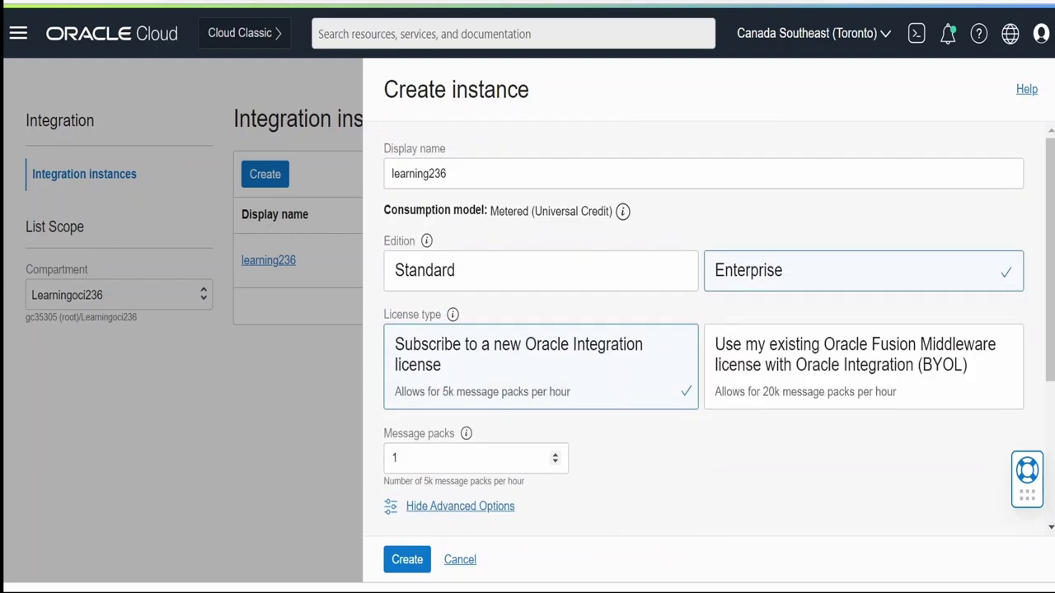
{"action": "scroll", "coordinate": [521, 459], "scroll_direction": "down", "scroll_amount": 2}
{"action": "scroll", "coordinate": [521, 458], "scroll_direction": "down", "scroll_amount": 3}
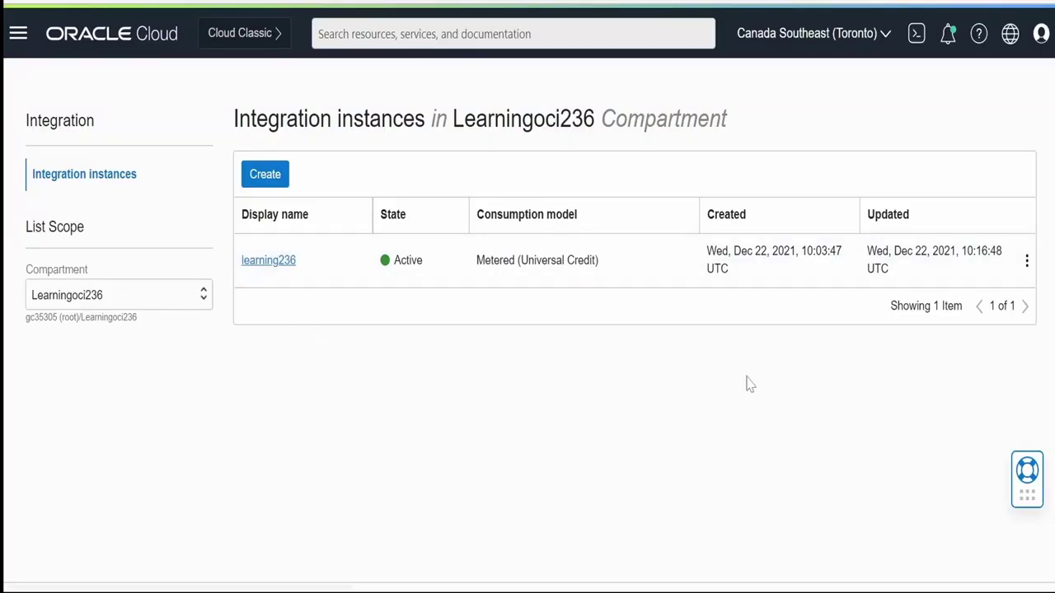
Open learning236 from the Integration instances list and scroll its details
{"action": "left_click", "coordinate": [276, 262]}
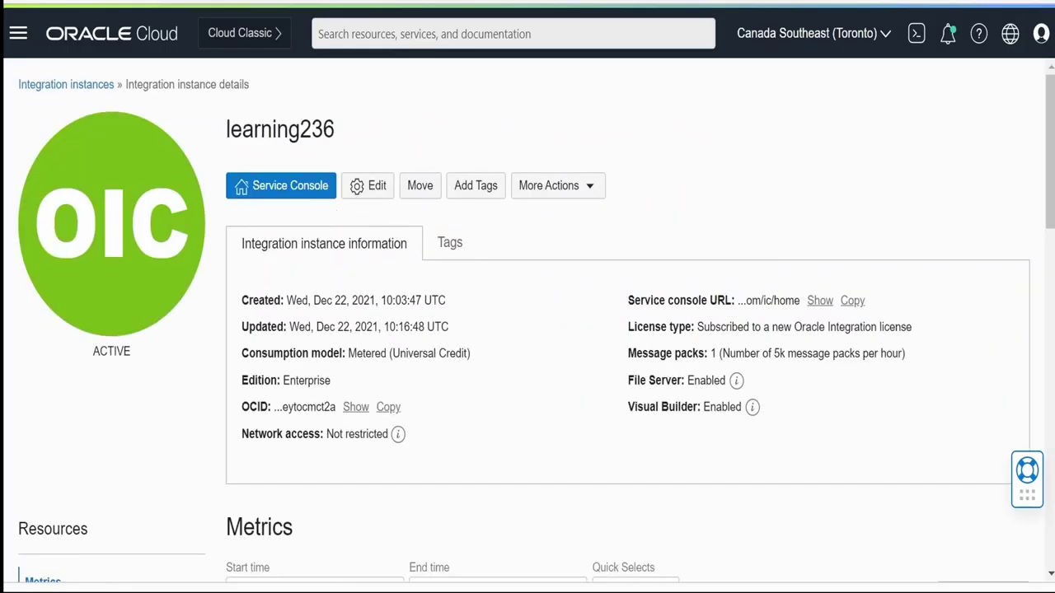
{"action": "scroll", "coordinate": [449, 462], "scroll_direction": "down", "scroll_amount": 3}
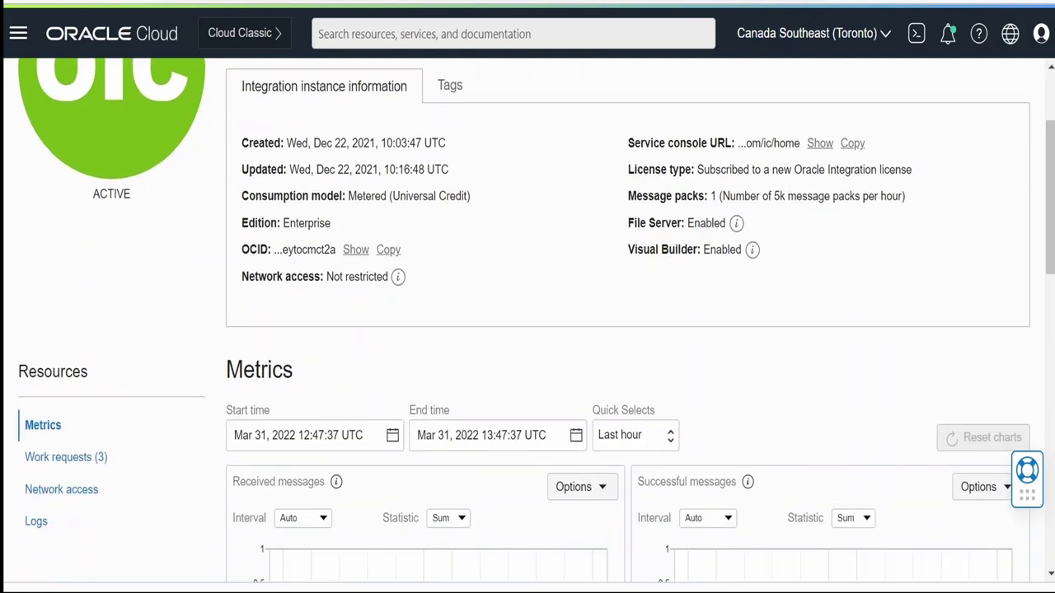
{"action": "scroll", "coordinate": [447, 454], "scroll_direction": "up", "scroll_amount": 3}
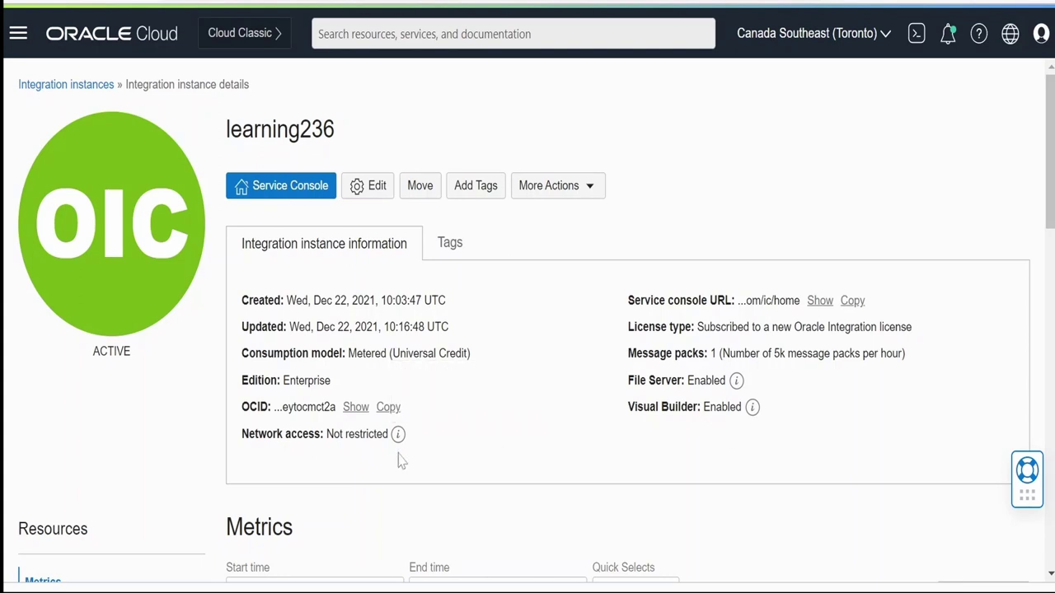
{"action": "scroll", "coordinate": [399, 459], "scroll_direction": "down", "scroll_amount": 2}
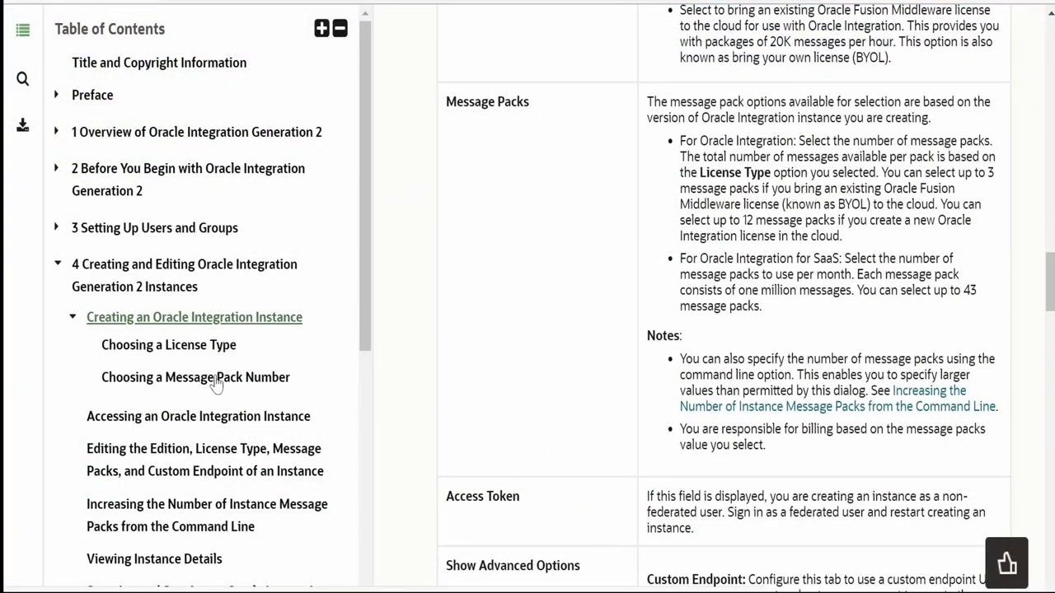
Read through the Accessing an Oracle Integration Instance topic's steps in the help
{"action": "left_click", "coordinate": [208, 418]}
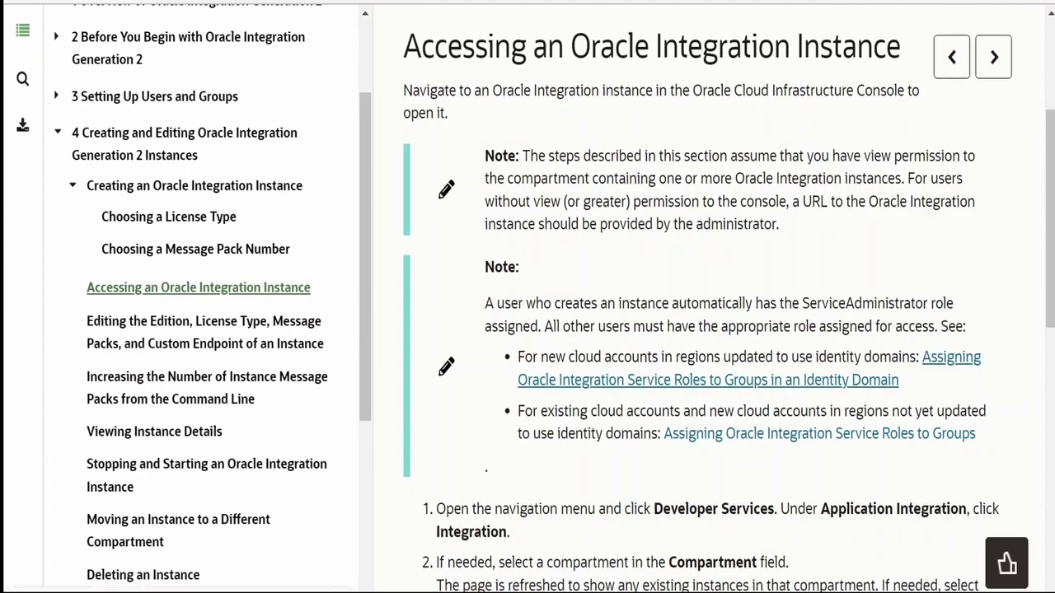
{"action": "scroll", "coordinate": [593, 382], "scroll_direction": "down", "scroll_amount": 5}
{"action": "scroll", "coordinate": [590, 386], "scroll_direction": "down", "scroll_amount": 3}
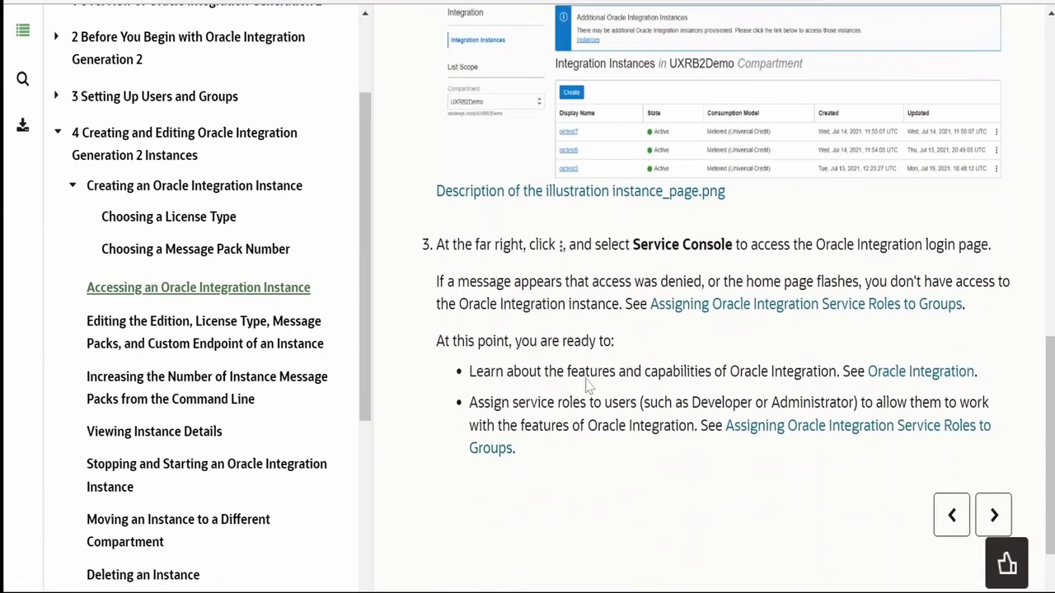
{"action": "scroll", "coordinate": [590, 385], "scroll_direction": "up", "scroll_amount": 3}
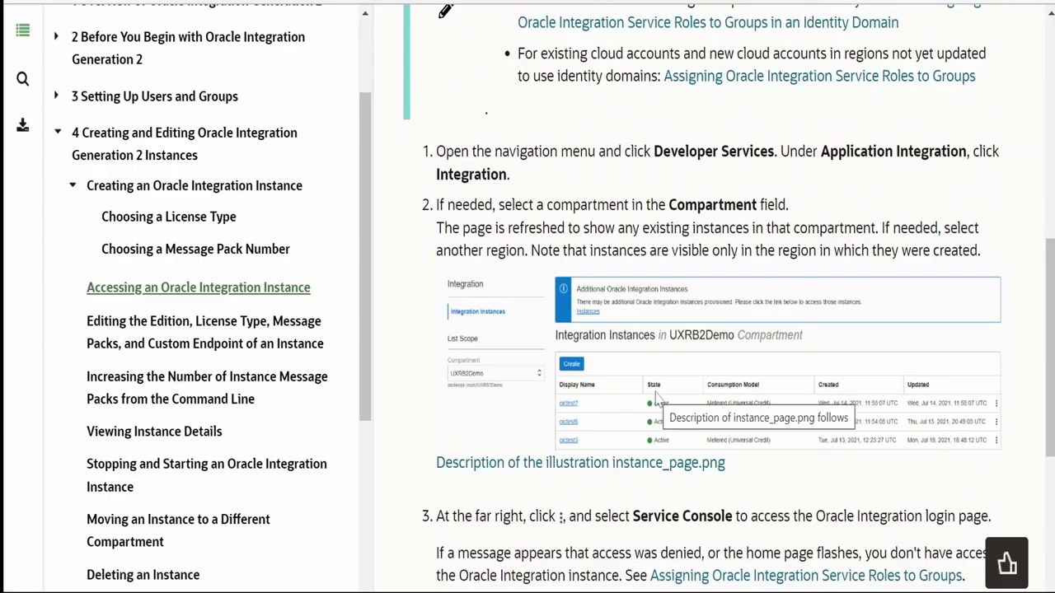
{"action": "scroll", "coordinate": [657, 395], "scroll_direction": "up", "scroll_amount": 5}
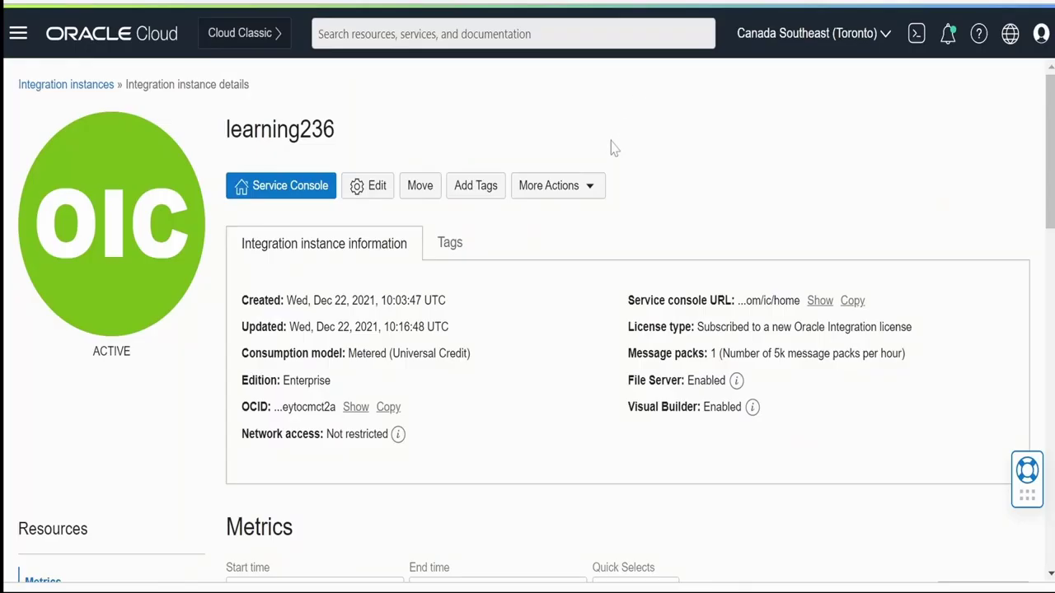
Launch the learning236 Service Console to reach the Oracle Integration home page
{"action": "left_click", "coordinate": [557, 186]}
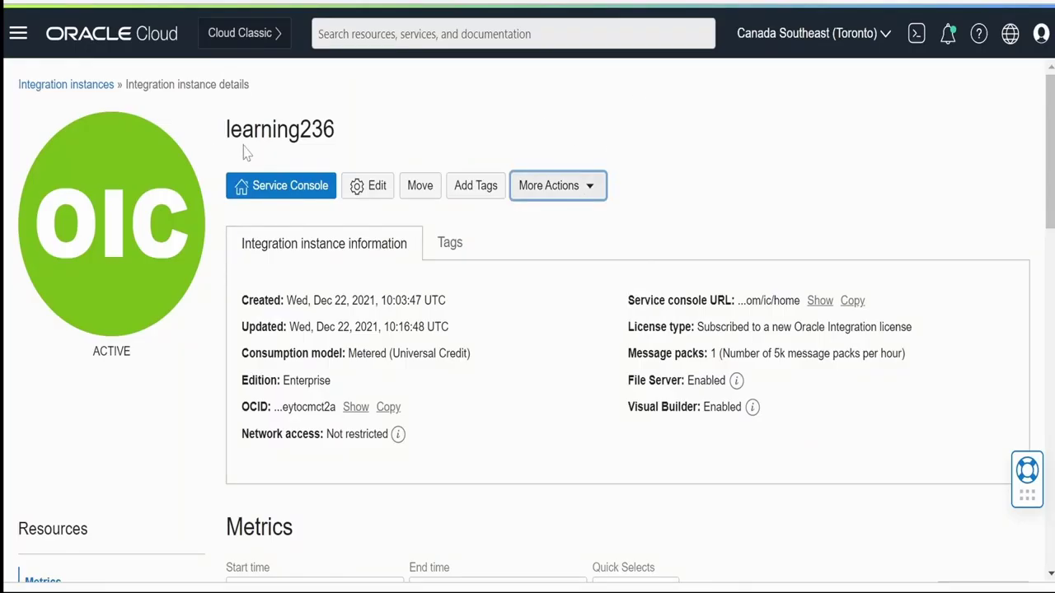
{"action": "left_click", "coordinate": [279, 196]}
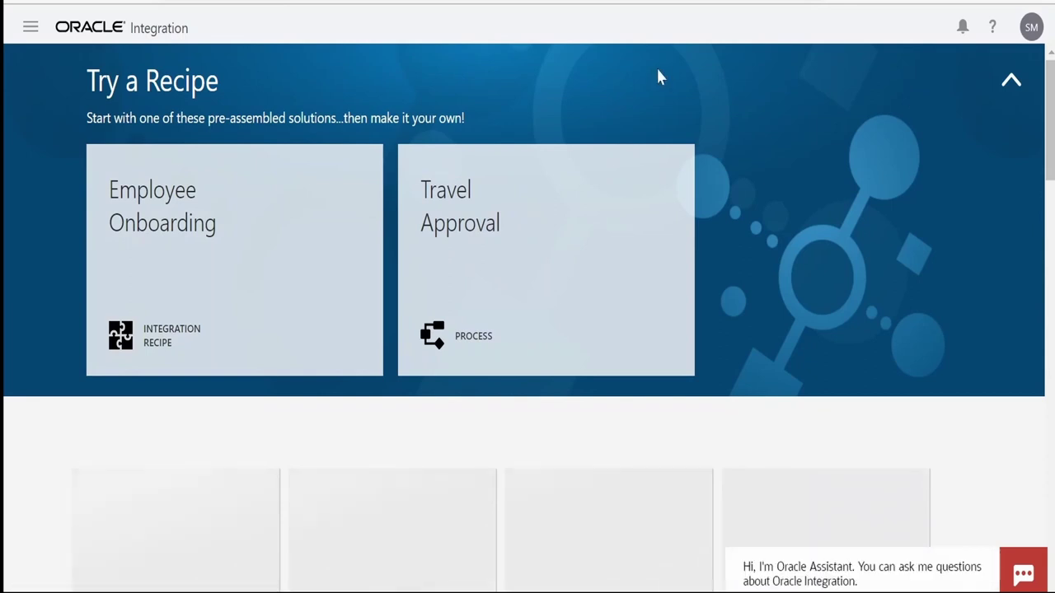
Expand Processes in the navigation drawer to list Process Applications, Decision Models and Spaces
{"action": "left_click", "coordinate": [30, 27]}
{"action": "left_click", "coordinate": [88, 201]}
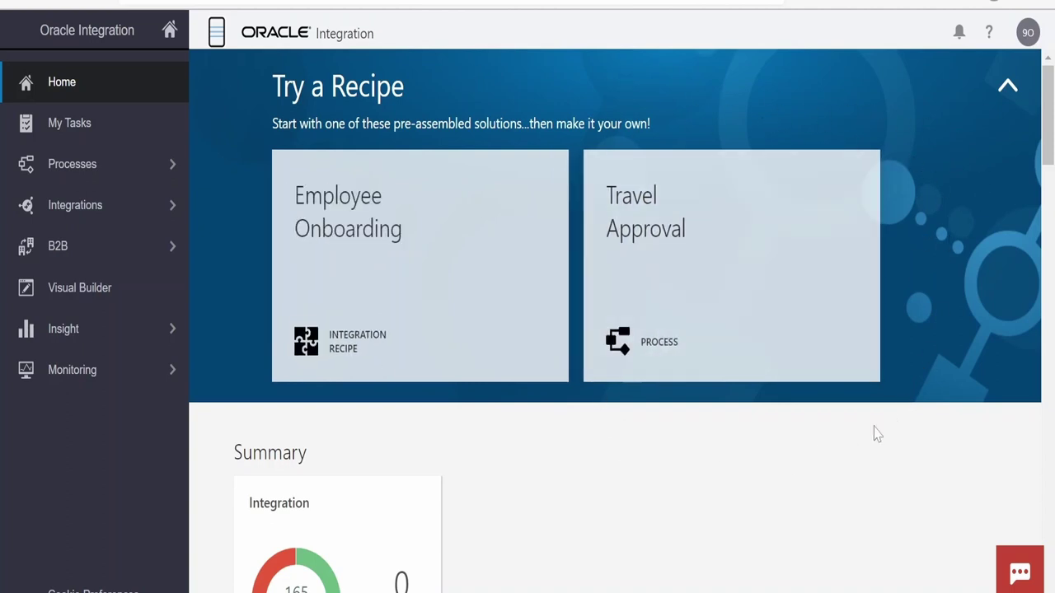
{"action": "left_click", "coordinate": [218, 34]}
{"action": "left_click", "coordinate": [30, 43]}
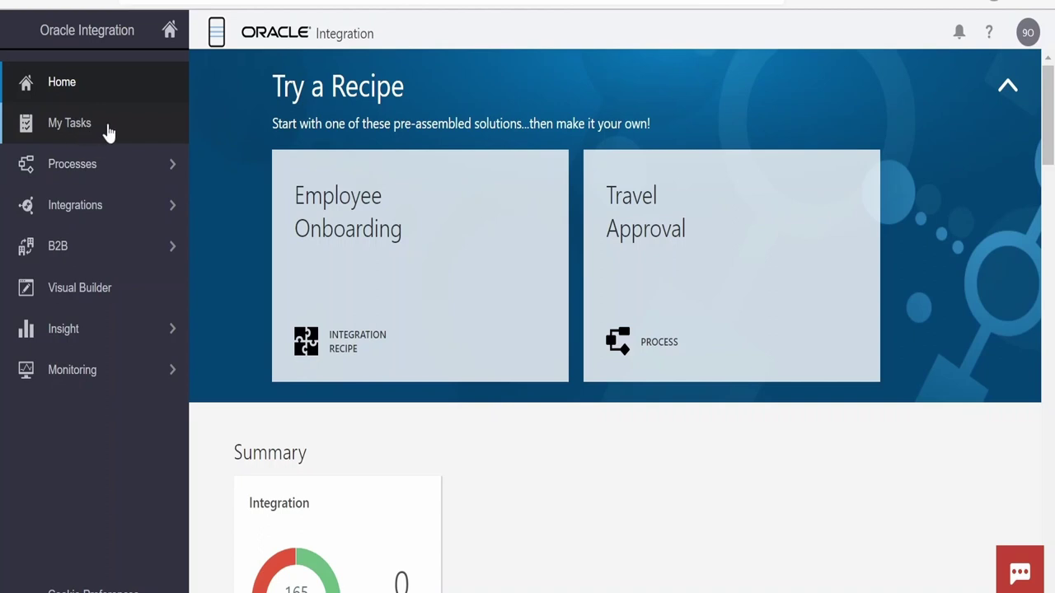
{"action": "left_click", "coordinate": [89, 169]}
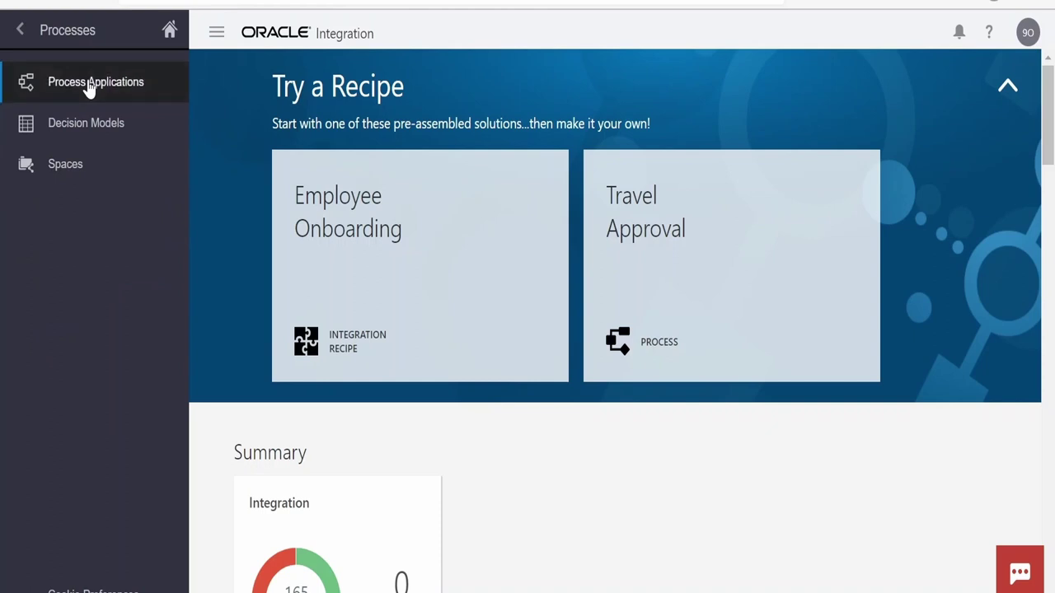
View the empty Process Applications page, then expand the Processes menu again
{"action": "left_click", "coordinate": [89, 86]}
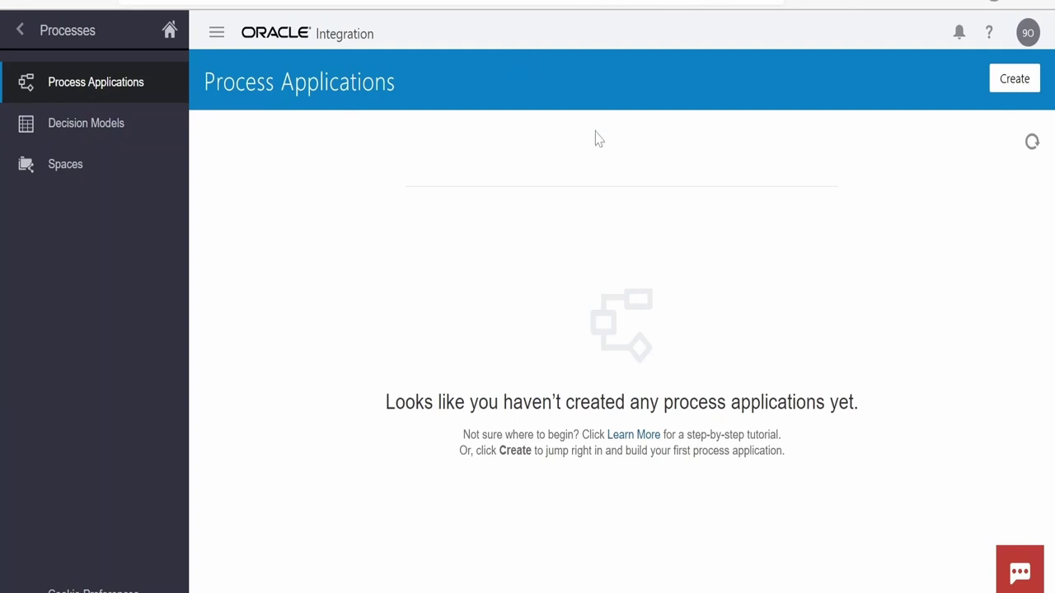
{"action": "left_click", "coordinate": [20, 31]}
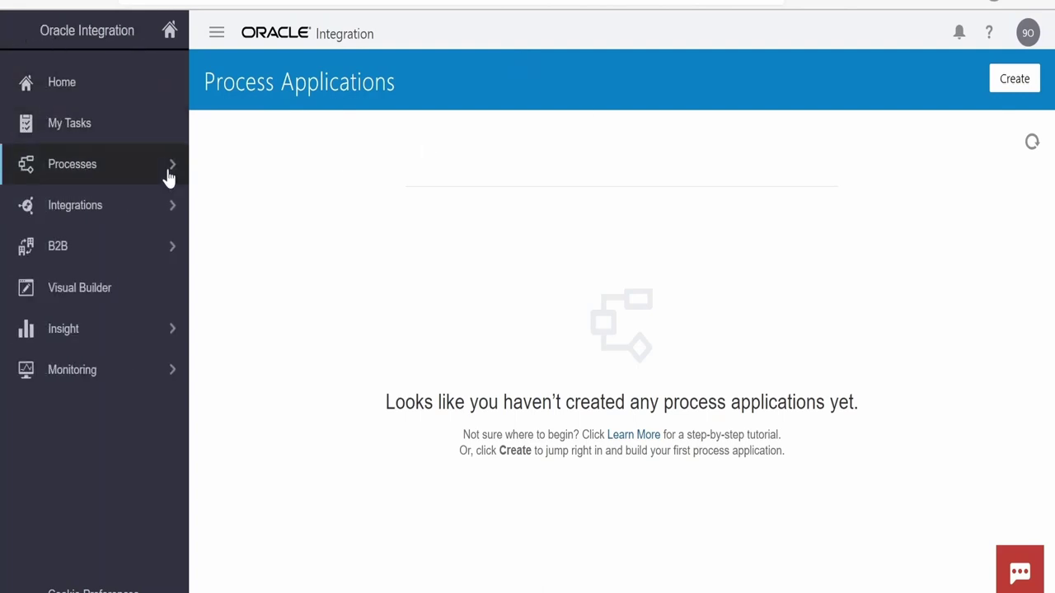
{"action": "left_click", "coordinate": [168, 169]}
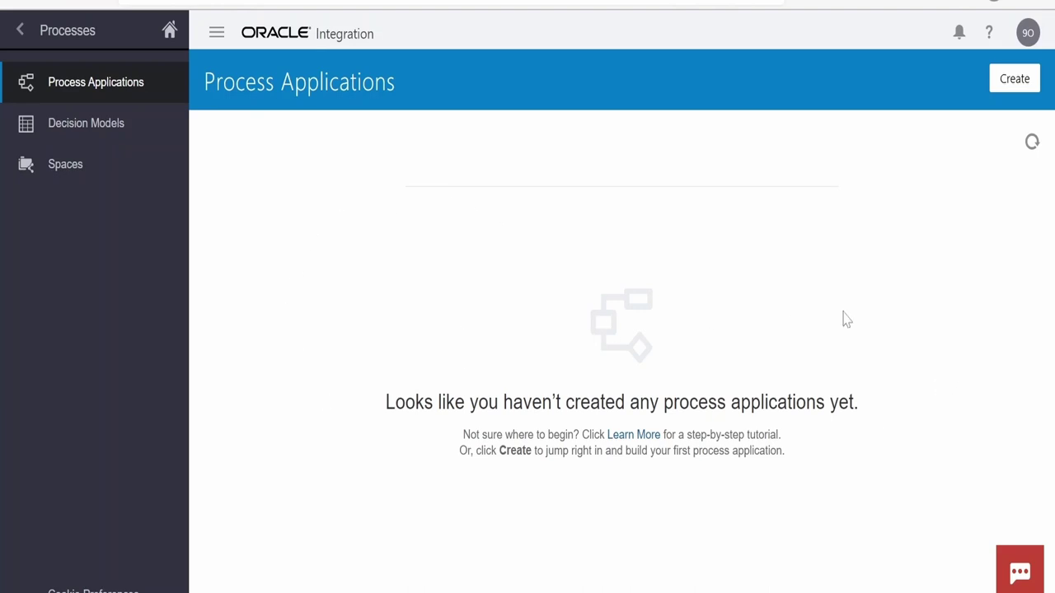
Create a process application via Start with a QuickStart's Browse option
{"action": "left_click", "coordinate": [1016, 87]}
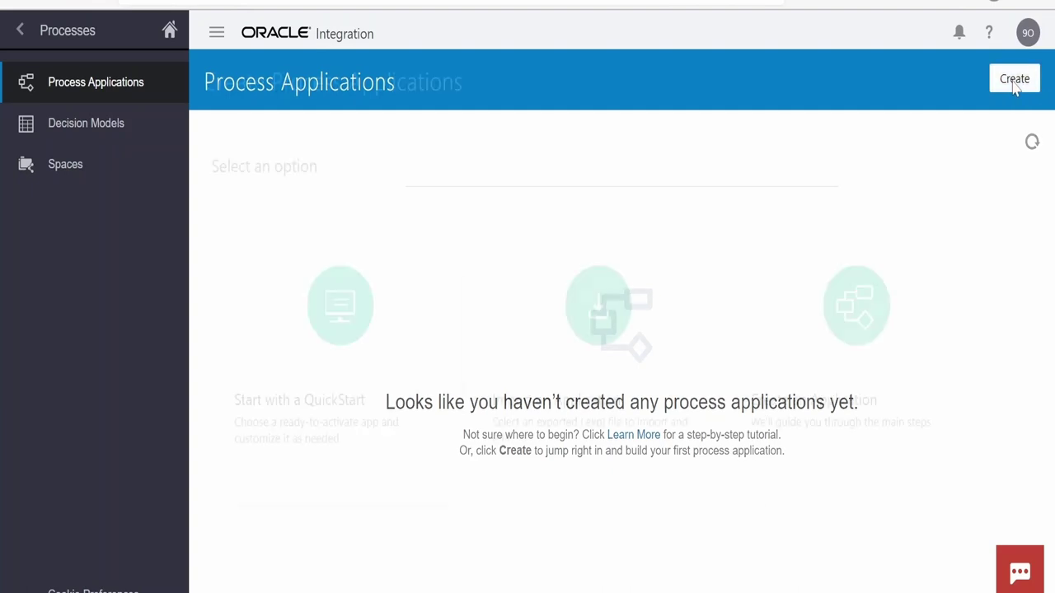
{"action": "mouse_move", "coordinate": [642, 353]}
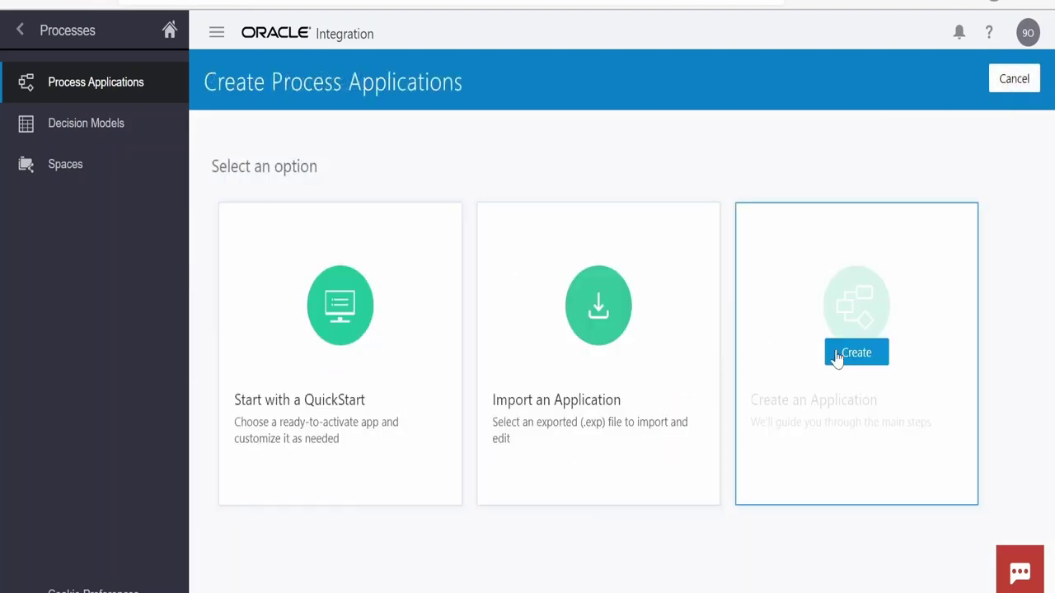
{"action": "mouse_move", "coordinate": [349, 354]}
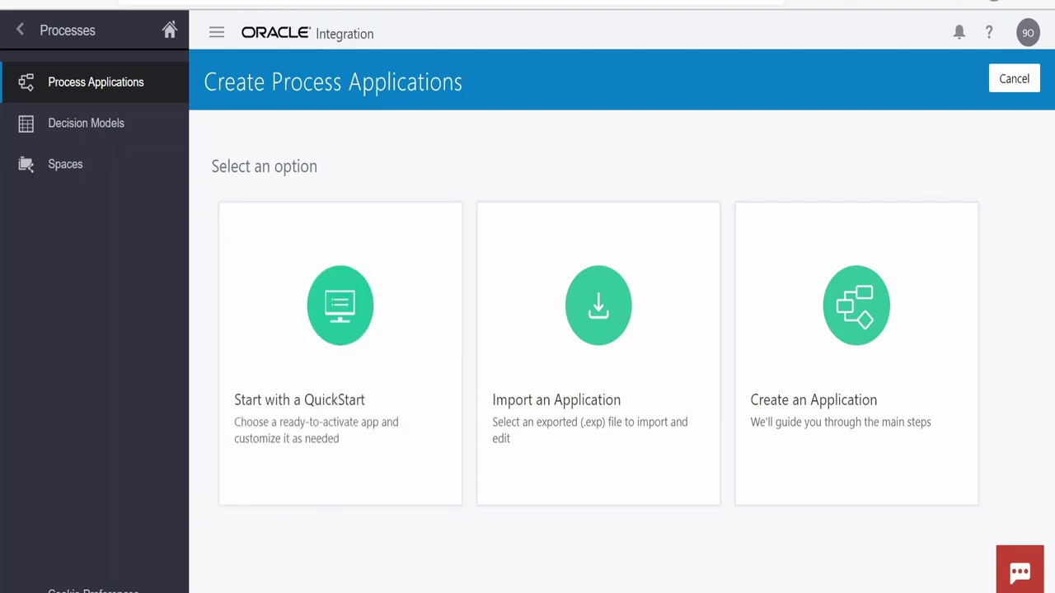
{"action": "left_click", "coordinate": [342, 356]}
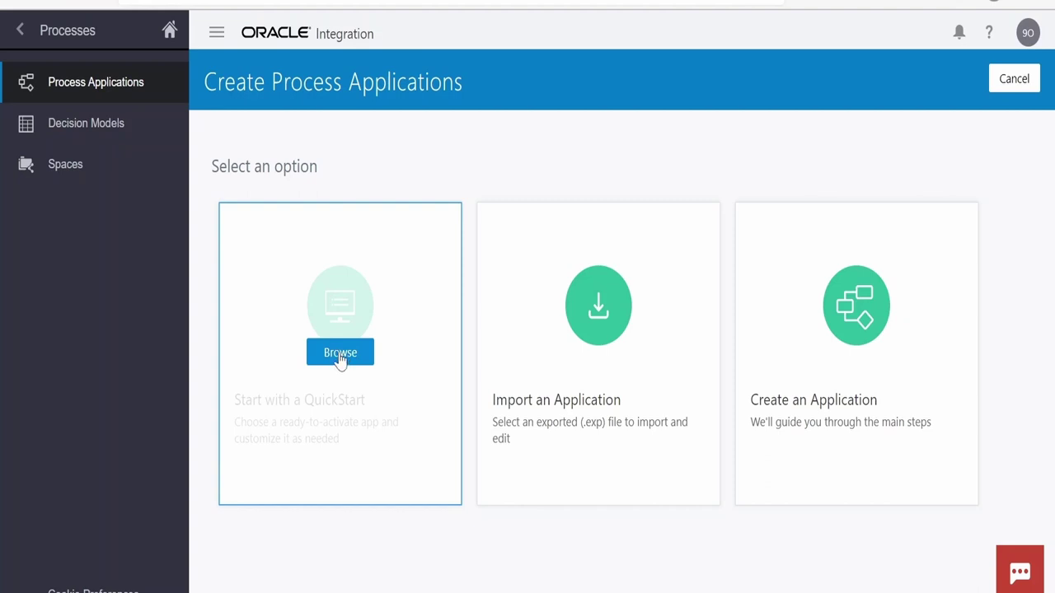
{"action": "left_click", "coordinate": [341, 354]}
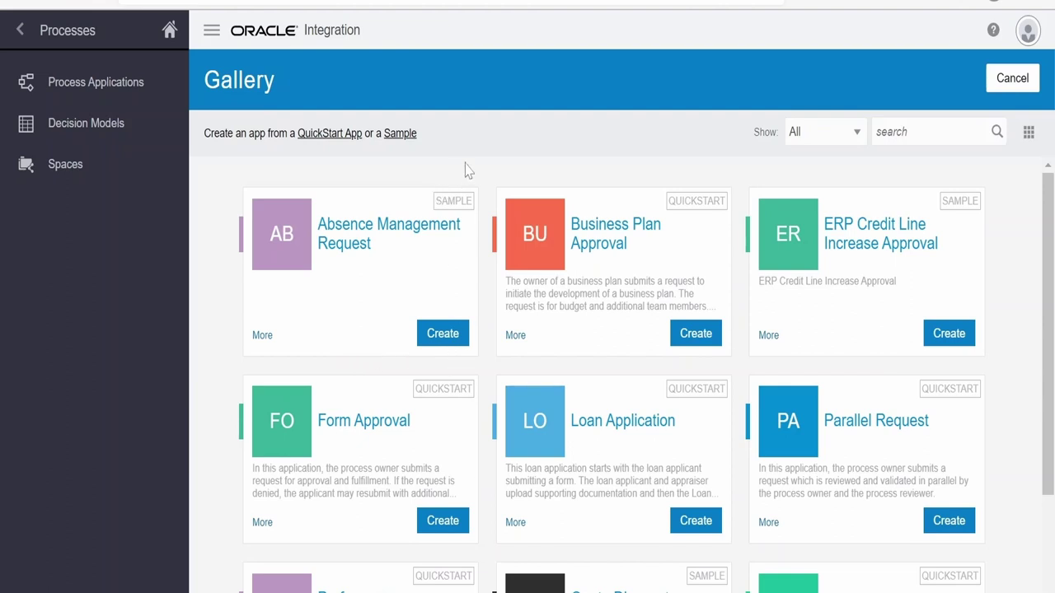
Browse the gallery and choose Create on the Travel Approval QuickStart card
{"action": "scroll", "coordinate": [637, 318], "scroll_direction": "down", "scroll_amount": 2}
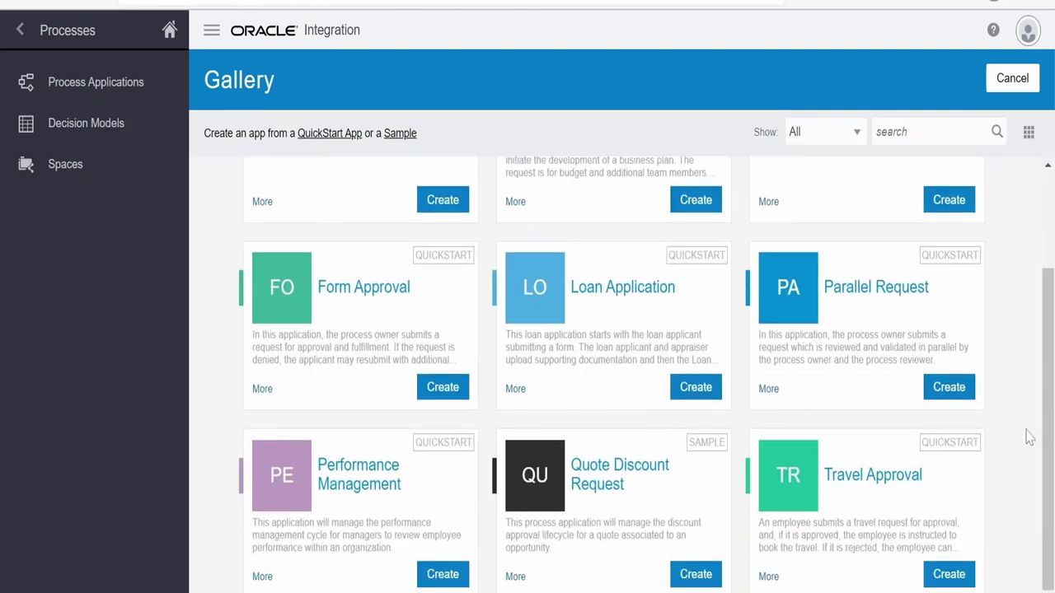
{"action": "scroll", "coordinate": [412, 264], "scroll_direction": "up", "scroll_amount": 2}
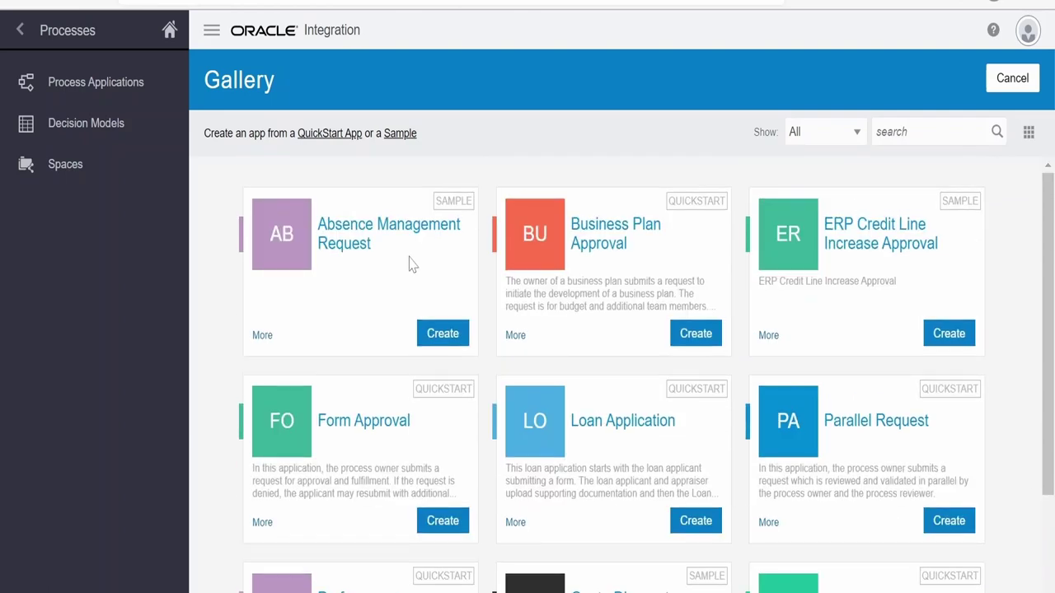
{"action": "scroll", "coordinate": [789, 289], "scroll_direction": "down", "scroll_amount": 2}
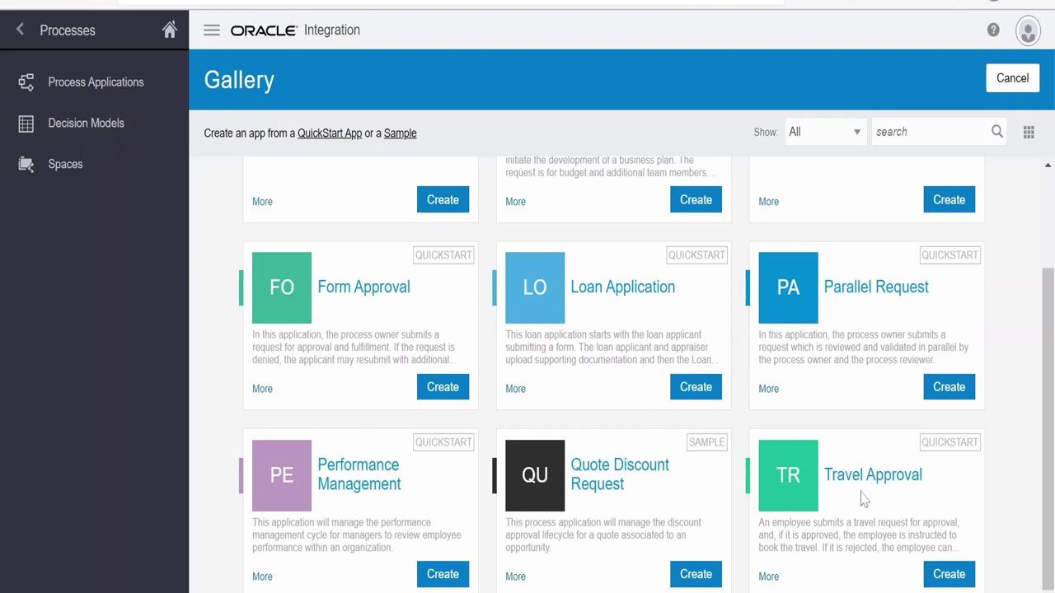
{"action": "scroll", "coordinate": [862, 412], "scroll_direction": "up", "scroll_amount": 2}
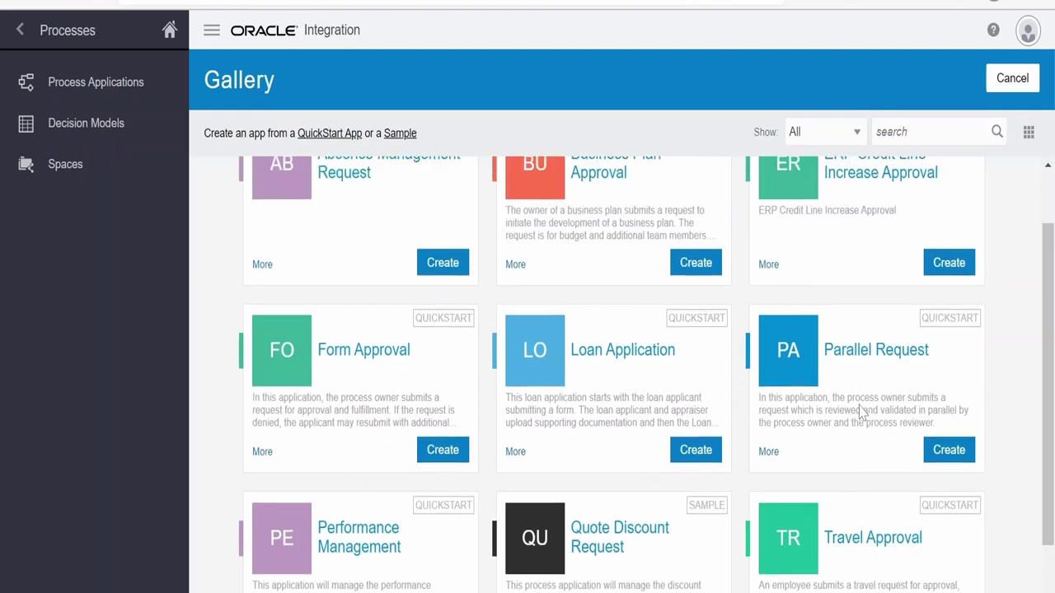
{"action": "scroll", "coordinate": [861, 412], "scroll_direction": "down", "scroll_amount": 2}
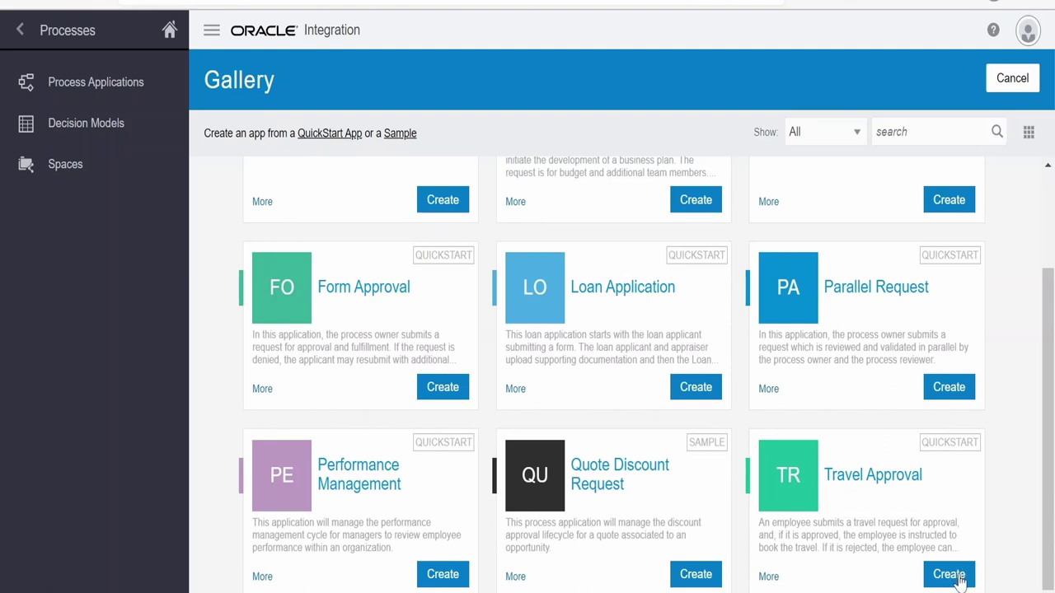
{"action": "left_click", "coordinate": [948, 574]}
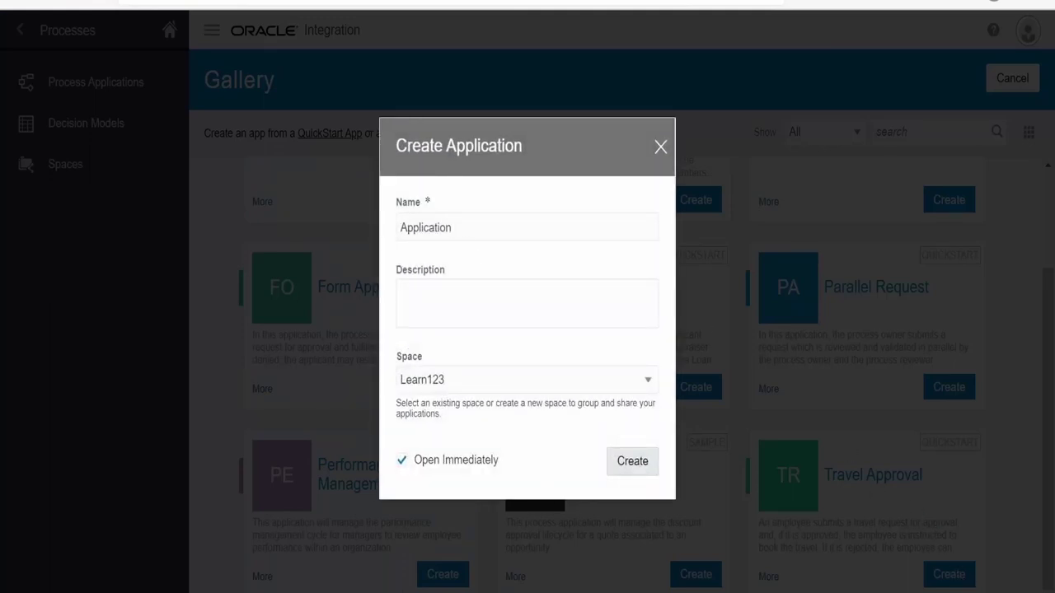
Create an app named Travel in the Learn123 space, opening it immediately
{"action": "type", "text": "Travel"}
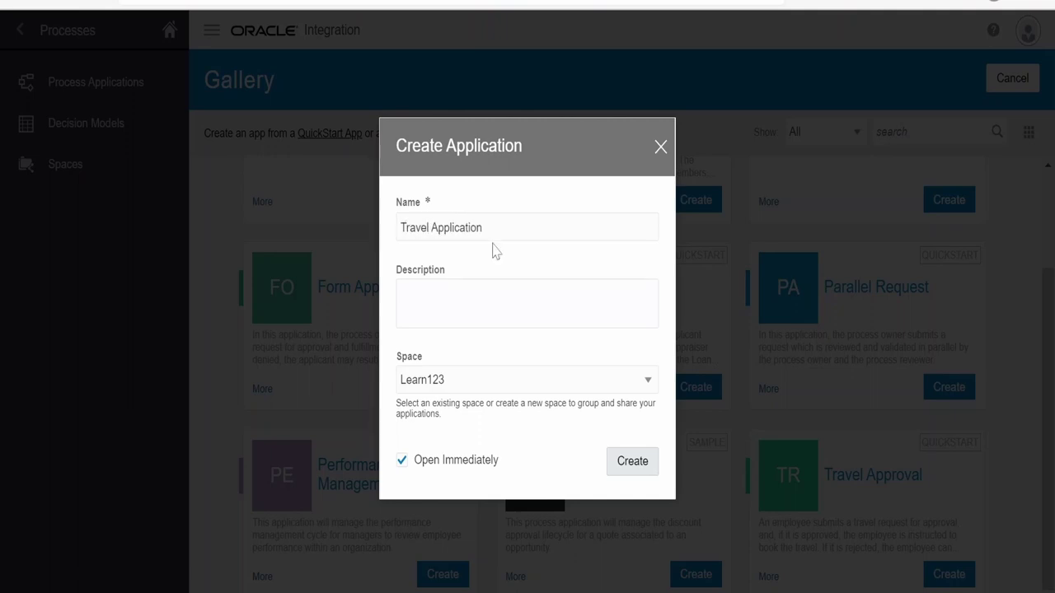
{"action": "left_click", "coordinate": [630, 387]}
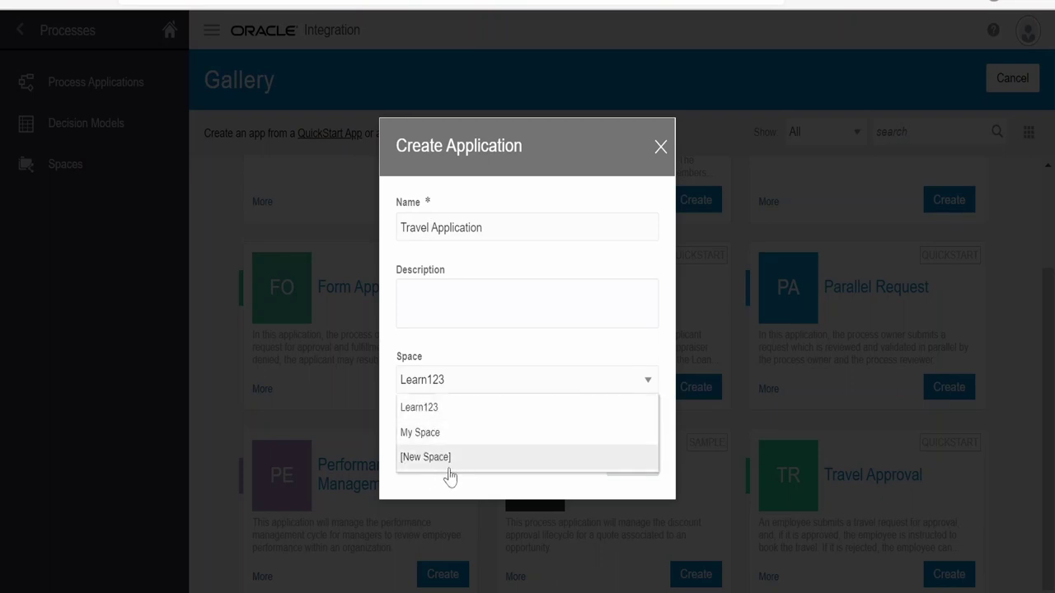
{"action": "left_click", "coordinate": [443, 460]}
{"action": "left_click", "coordinate": [572, 380]}
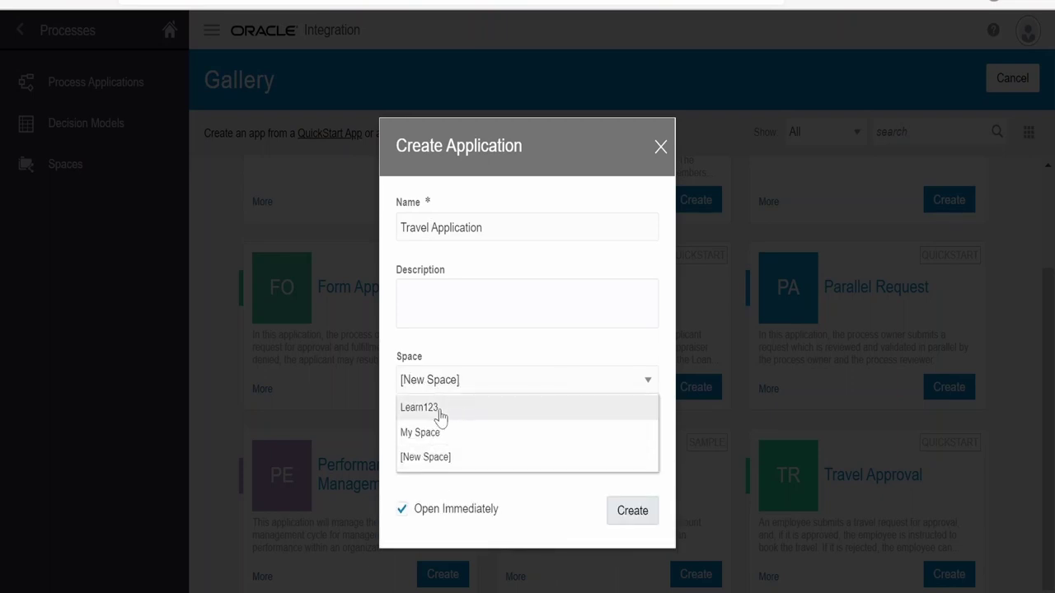
{"action": "left_click", "coordinate": [432, 406]}
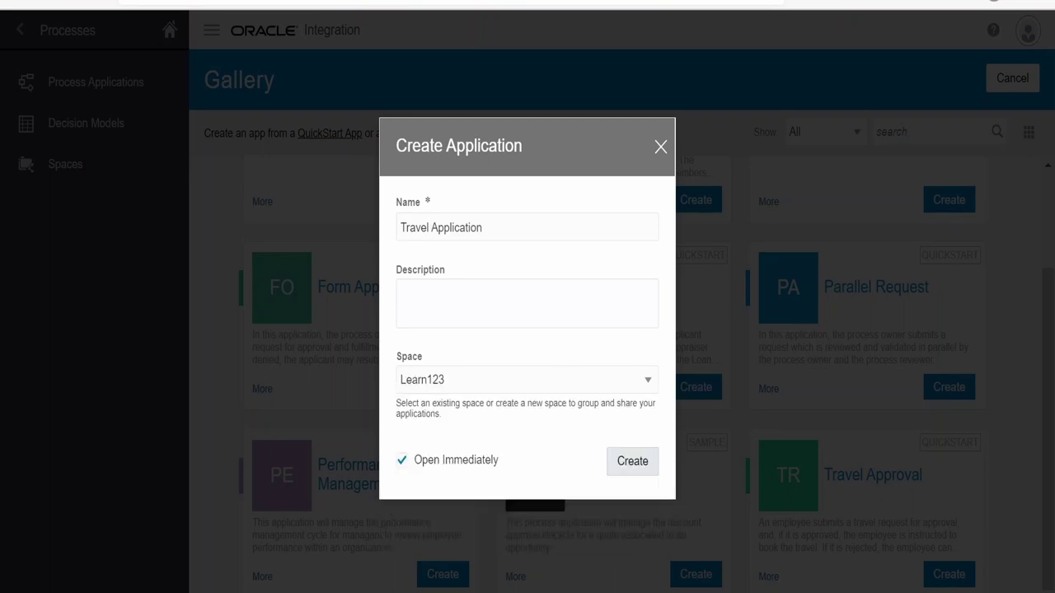
{"action": "left_click", "coordinate": [453, 385]}
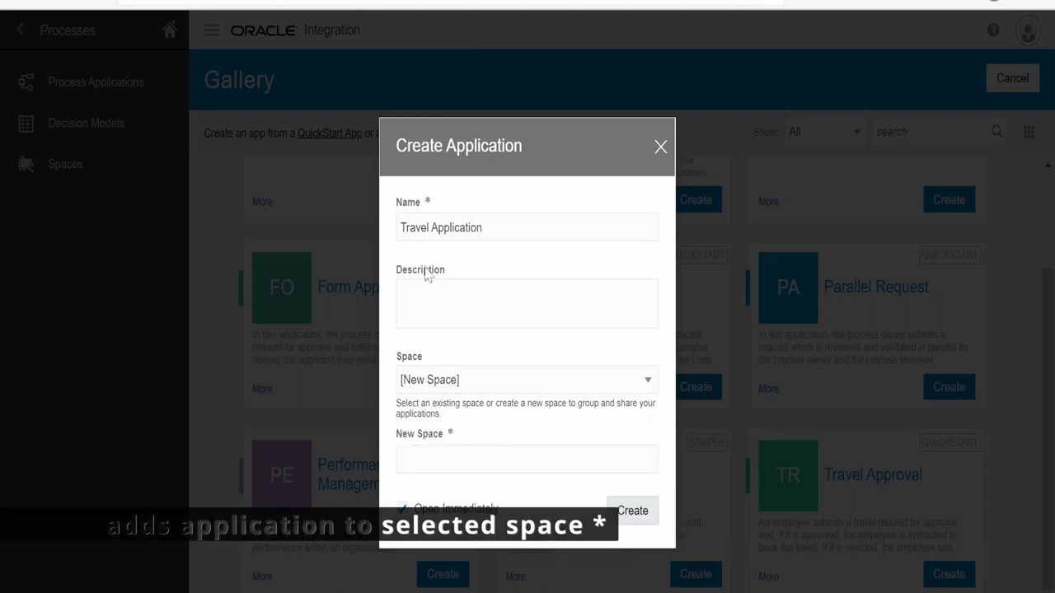
{"action": "left_click", "coordinate": [468, 382]}
{"action": "left_click", "coordinate": [452, 404]}
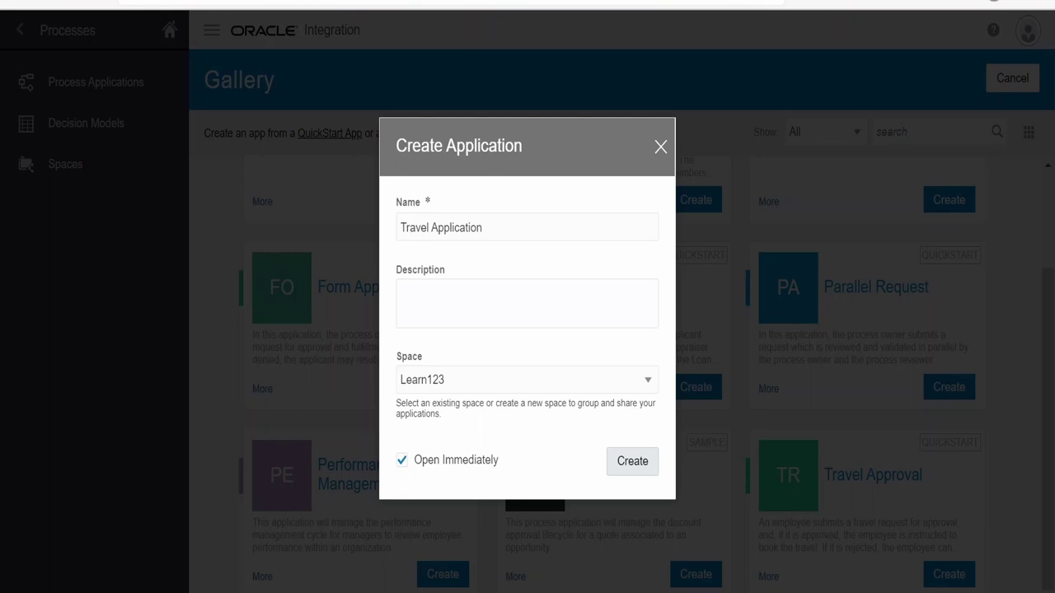
{"action": "left_click", "coordinate": [638, 464]}
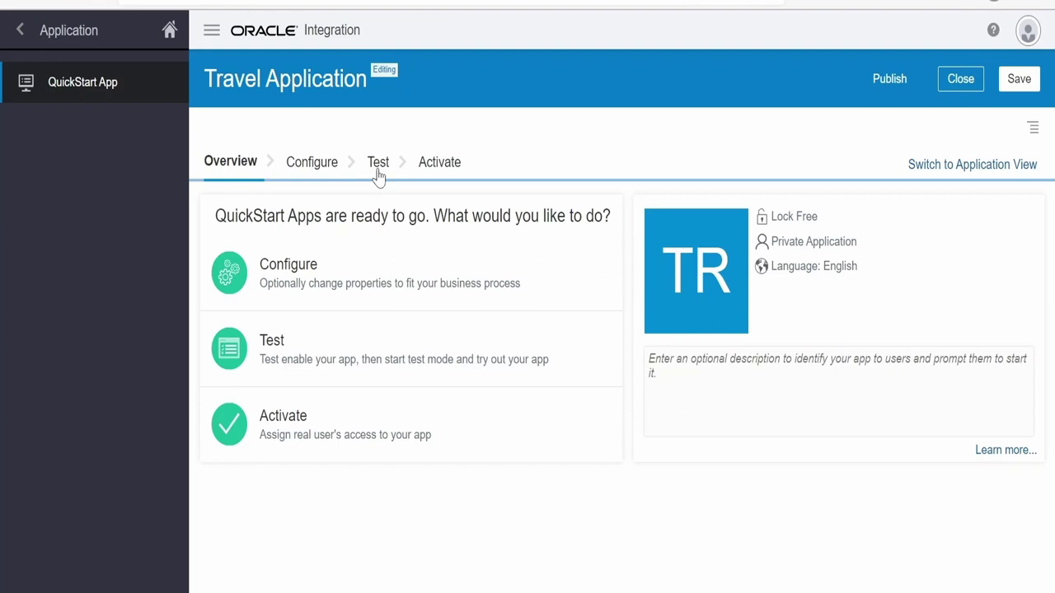
Show the Configure list and review the Submit Travel Request and Approve Request activities
{"action": "left_click", "coordinate": [308, 165]}
{"action": "scroll", "coordinate": [641, 473], "scroll_direction": "down", "scroll_amount": 2}
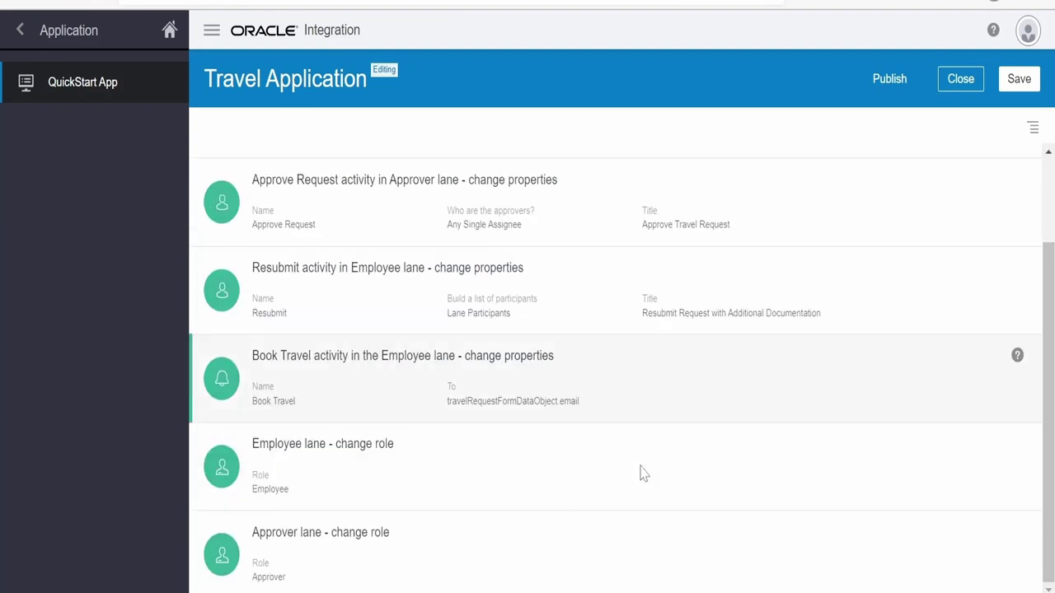
{"action": "scroll", "coordinate": [640, 473], "scroll_direction": "up", "scroll_amount": 2}
{"action": "scroll", "coordinate": [641, 473], "scroll_direction": "down", "scroll_amount": 2}
{"action": "scroll", "coordinate": [641, 473], "scroll_direction": "up", "scroll_amount": 2}
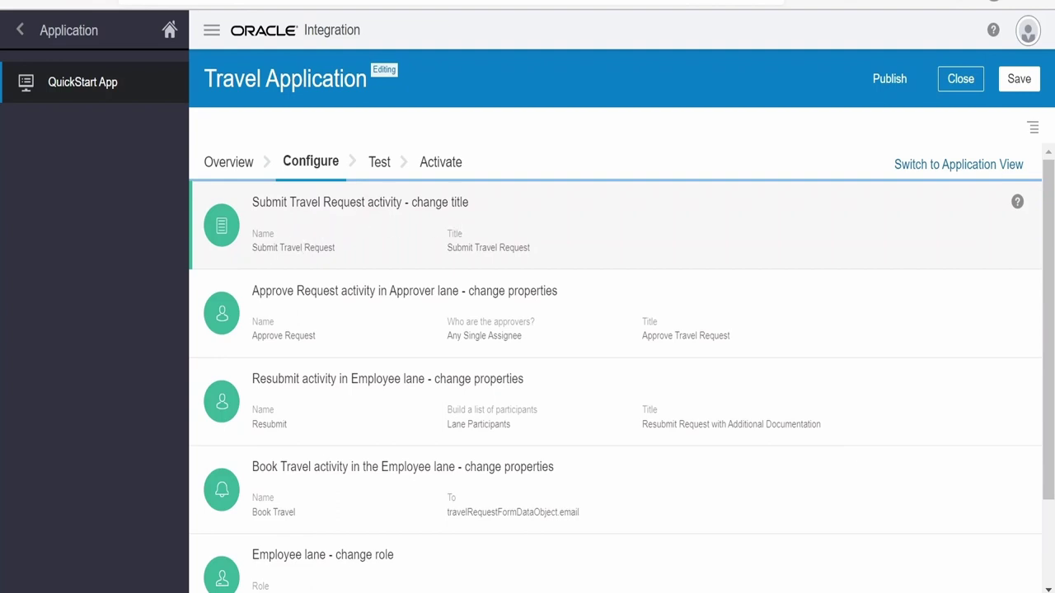
{"action": "left_click_drag", "start_coordinate": [251, 248], "coordinate": [344, 257]}
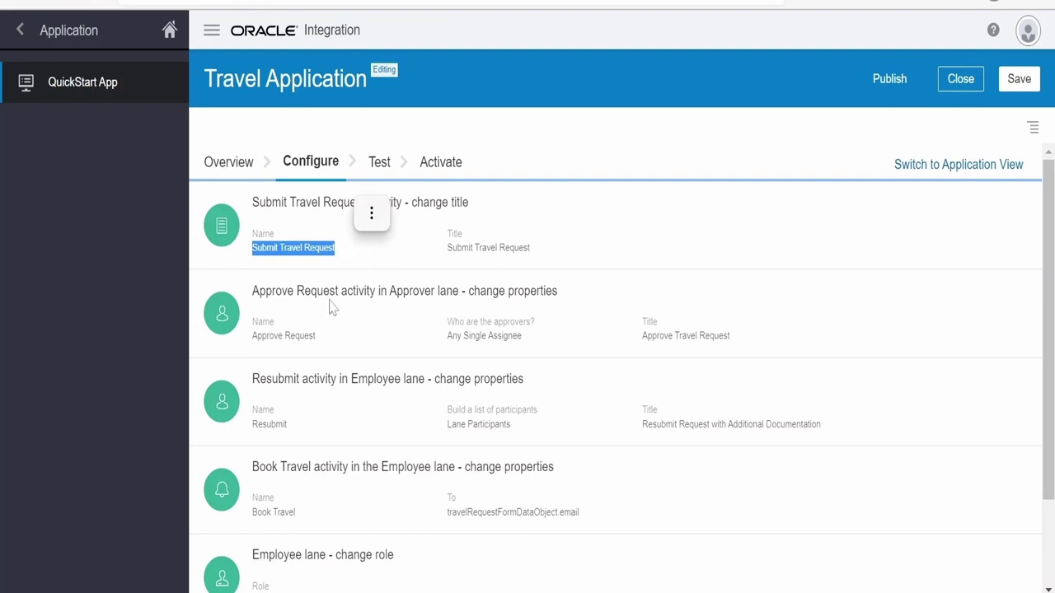
{"action": "left_click_drag", "start_coordinate": [251, 336], "coordinate": [325, 347]}
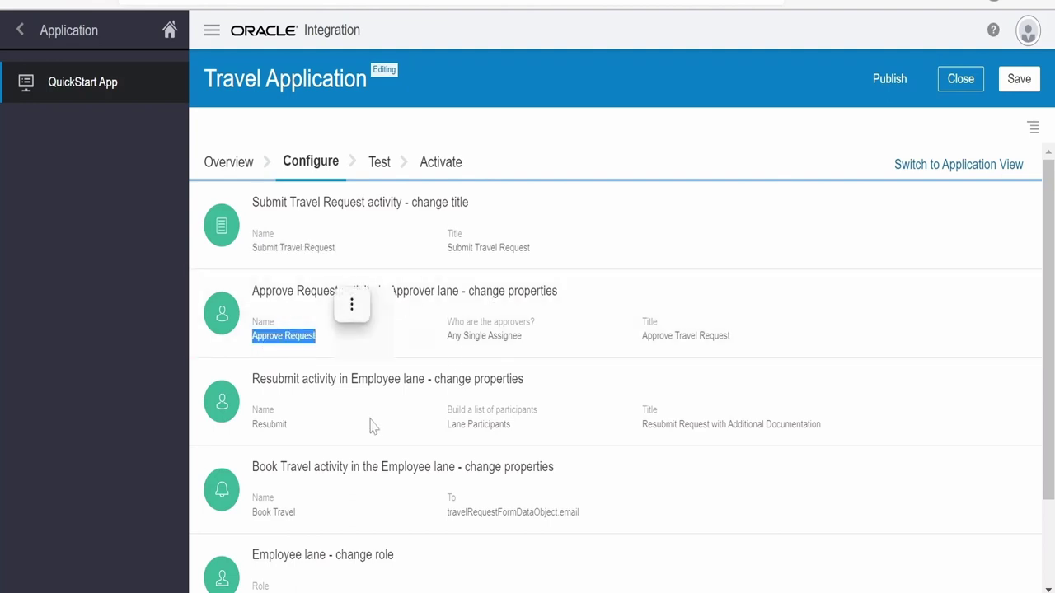
{"action": "left_click", "coordinate": [351, 305]}
{"action": "left_click", "coordinate": [161, 390]}
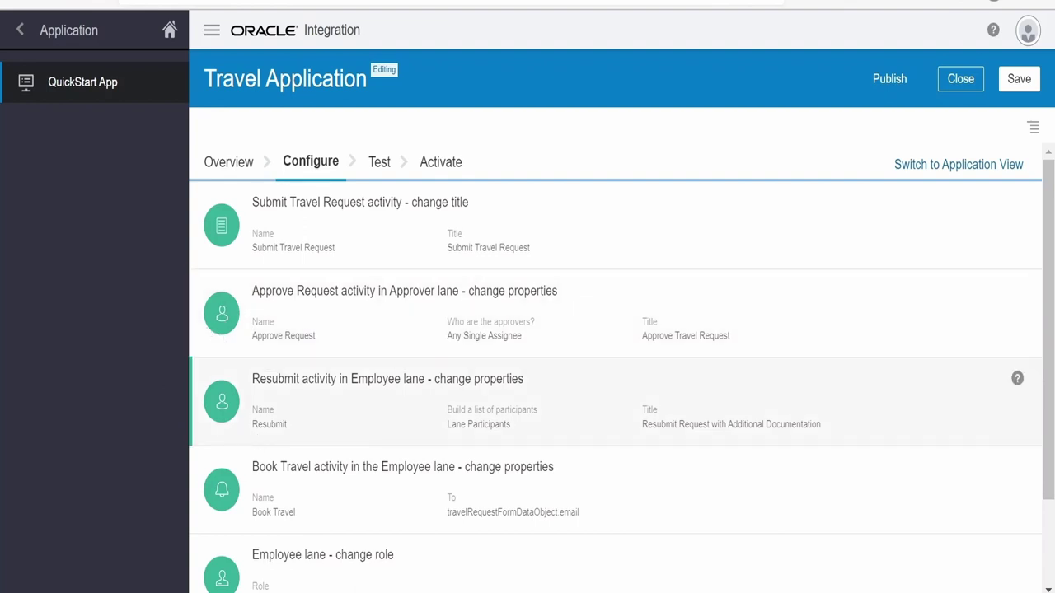
Review the Resubmit and Book Travel activities and the lane role settings below them
{"action": "left_click_drag", "start_coordinate": [252, 424], "coordinate": [290, 428]}
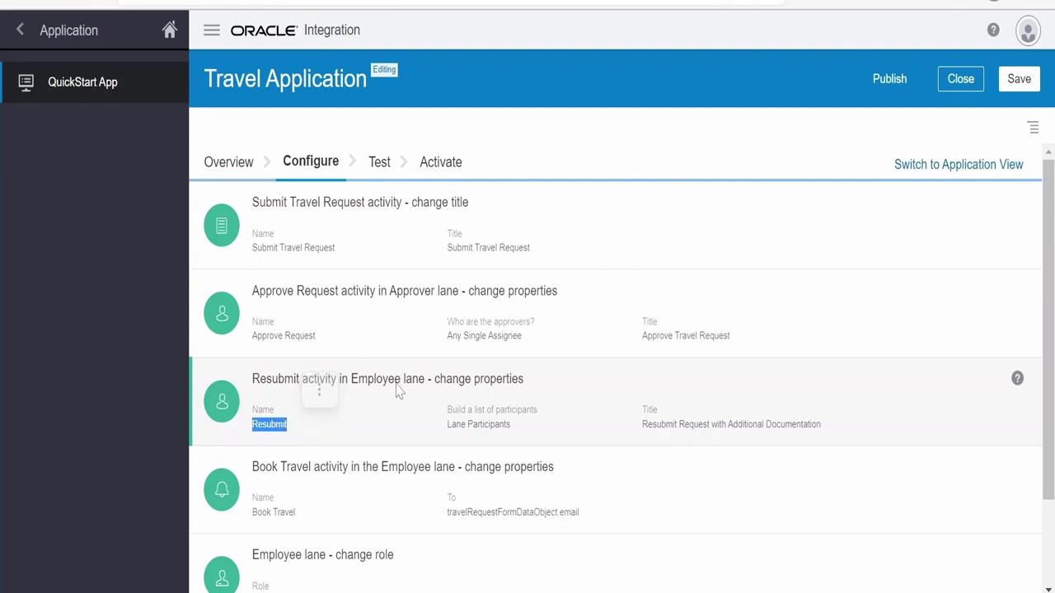
{"action": "double_click", "coordinate": [268, 422]}
{"action": "left_click", "coordinate": [157, 491]}
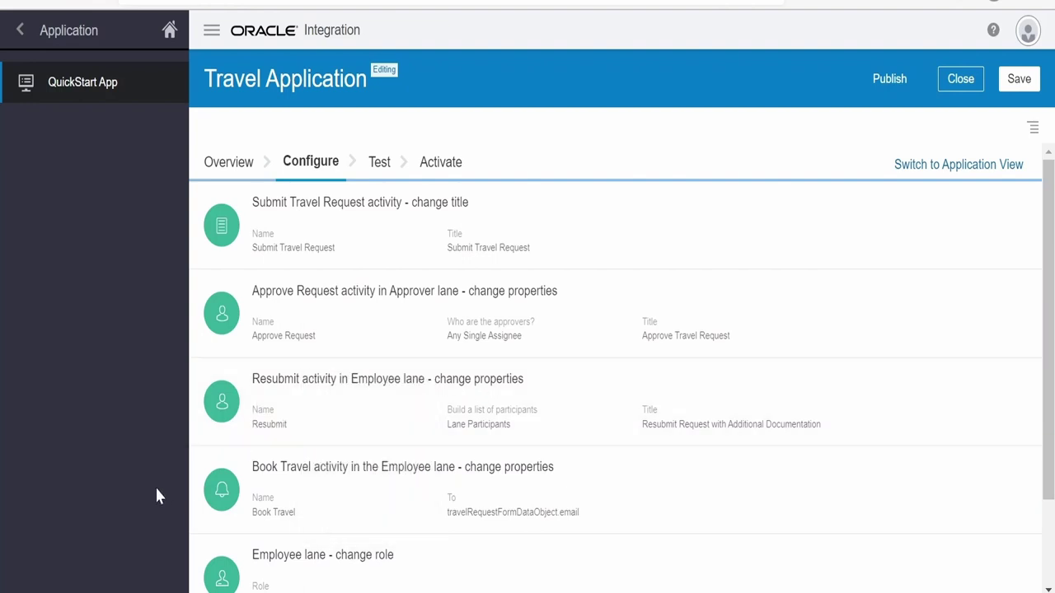
{"action": "left_click_drag", "start_coordinate": [253, 512], "coordinate": [295, 511]}
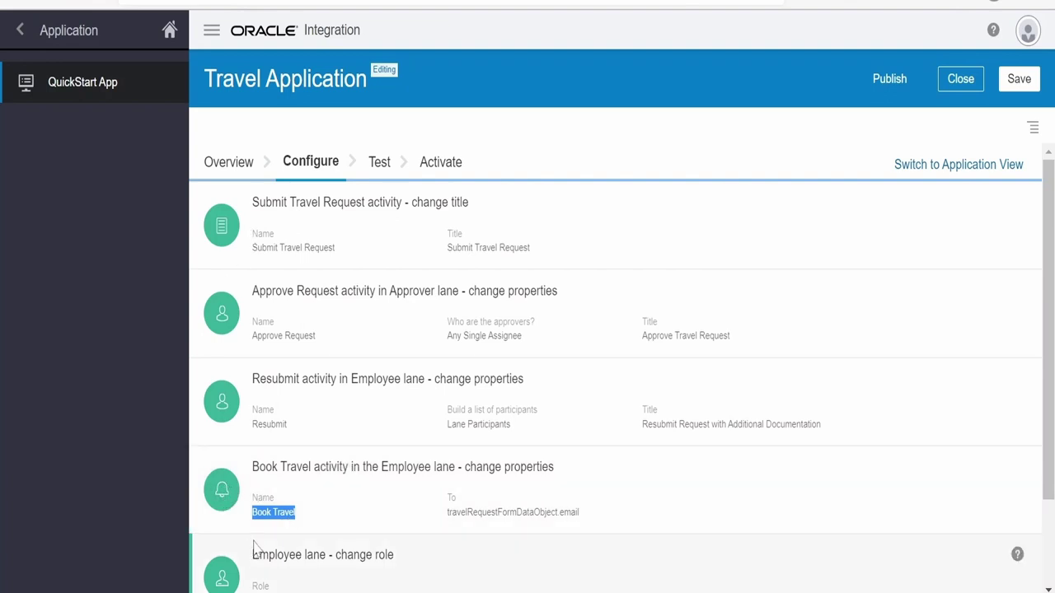
{"action": "scroll", "coordinate": [252, 546], "scroll_direction": "down", "scroll_amount": 2}
{"action": "scroll", "coordinate": [239, 437], "scroll_direction": "up", "scroll_amount": 2}
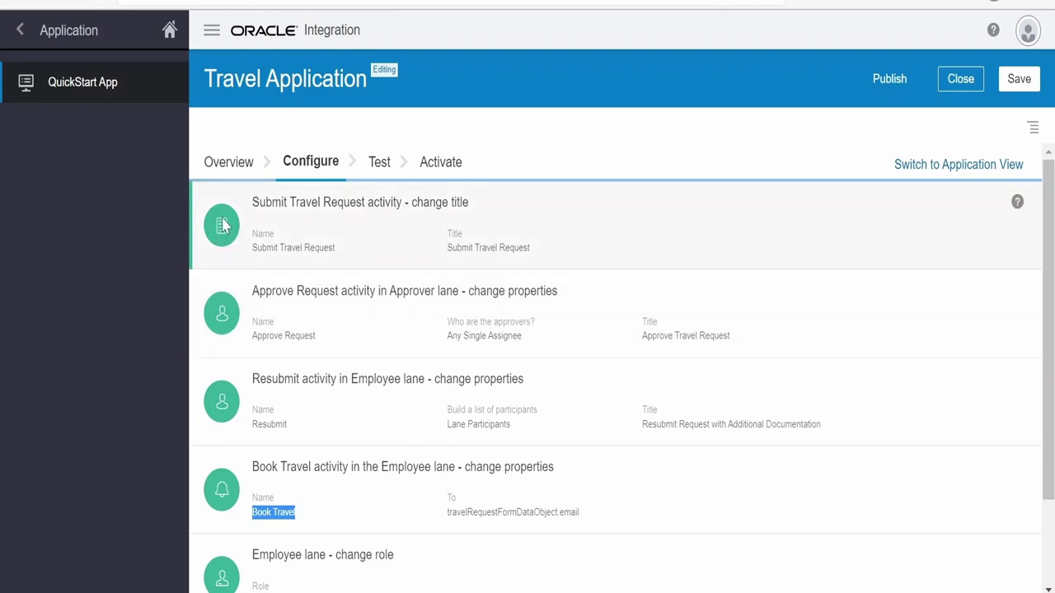
{"action": "scroll", "coordinate": [233, 476], "scroll_direction": "down", "scroll_amount": 1}
{"action": "scroll", "coordinate": [233, 475], "scroll_direction": "down", "scroll_amount": 1}
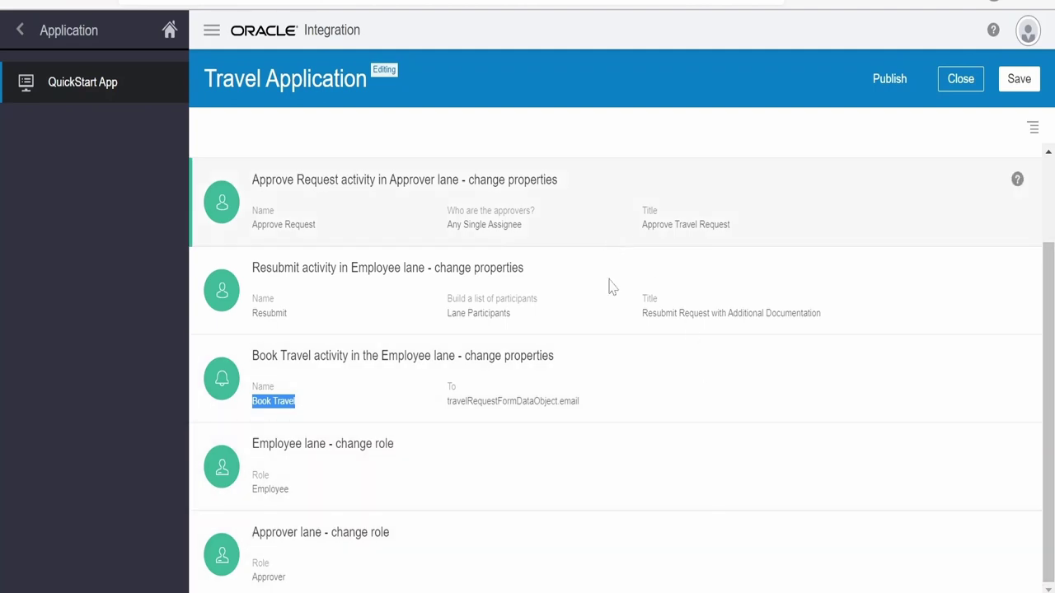
{"action": "scroll", "coordinate": [487, 278], "scroll_direction": "up", "scroll_amount": 3}
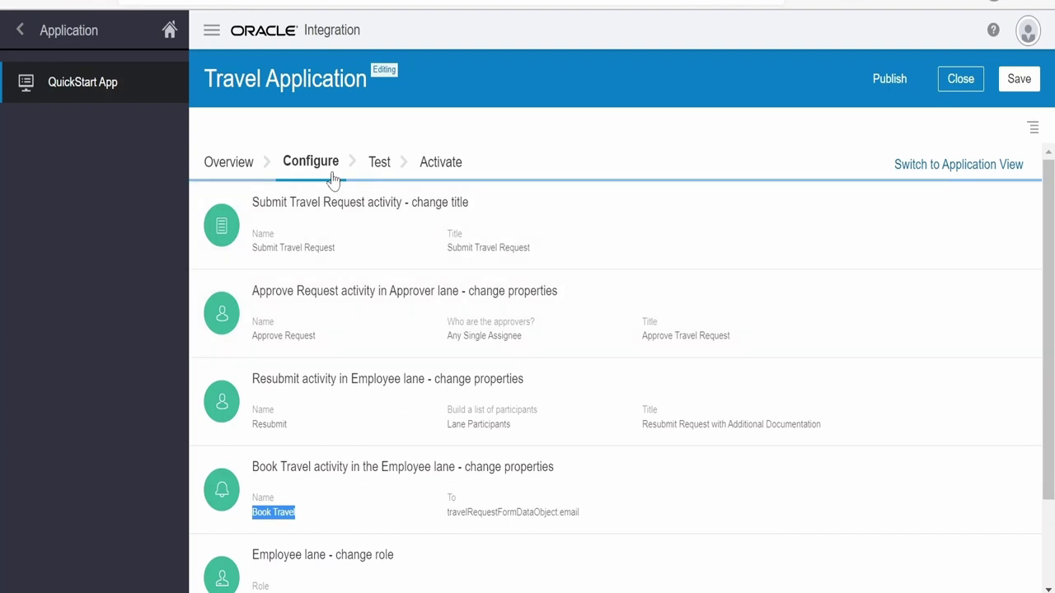
{"action": "left_click", "coordinate": [313, 239]}
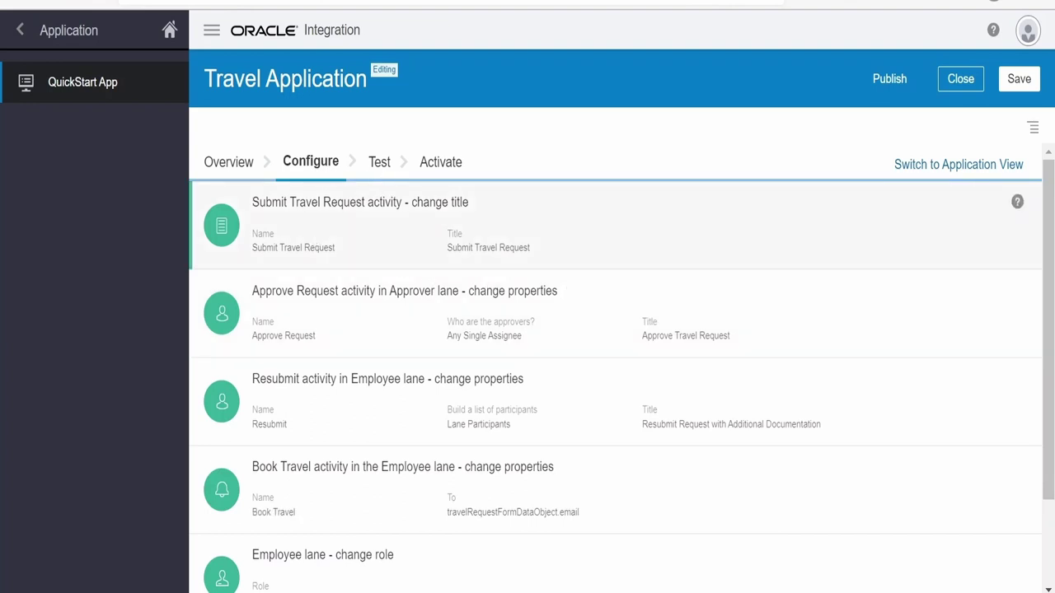
Change the Submit Travel Request activity's name and title to 'Submit Travel Request test', then save
{"action": "left_click", "coordinate": [466, 208]}
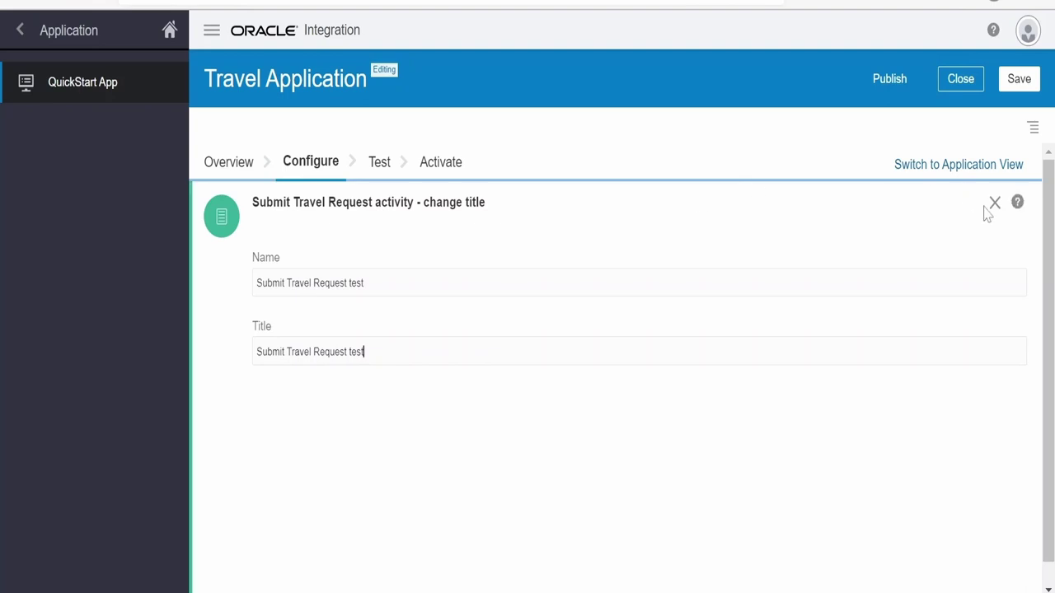
{"action": "left_click", "coordinate": [1017, 80]}
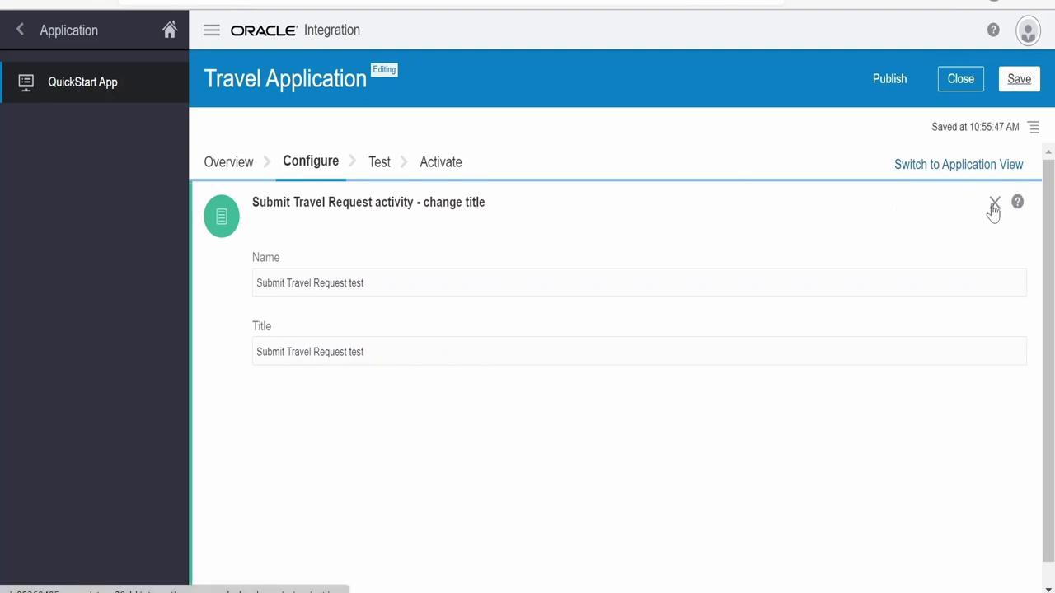
{"action": "left_click", "coordinate": [994, 203]}
{"action": "scroll", "coordinate": [281, 391], "scroll_direction": "down", "scroll_amount": 1}
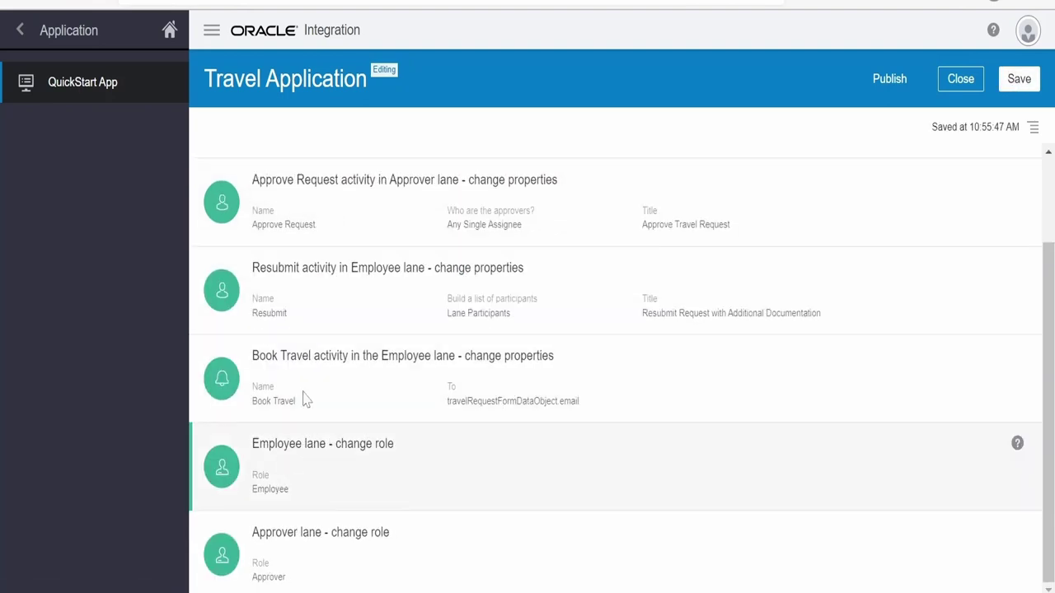
{"action": "scroll", "coordinate": [301, 400], "scroll_direction": "up", "scroll_amount": 3}
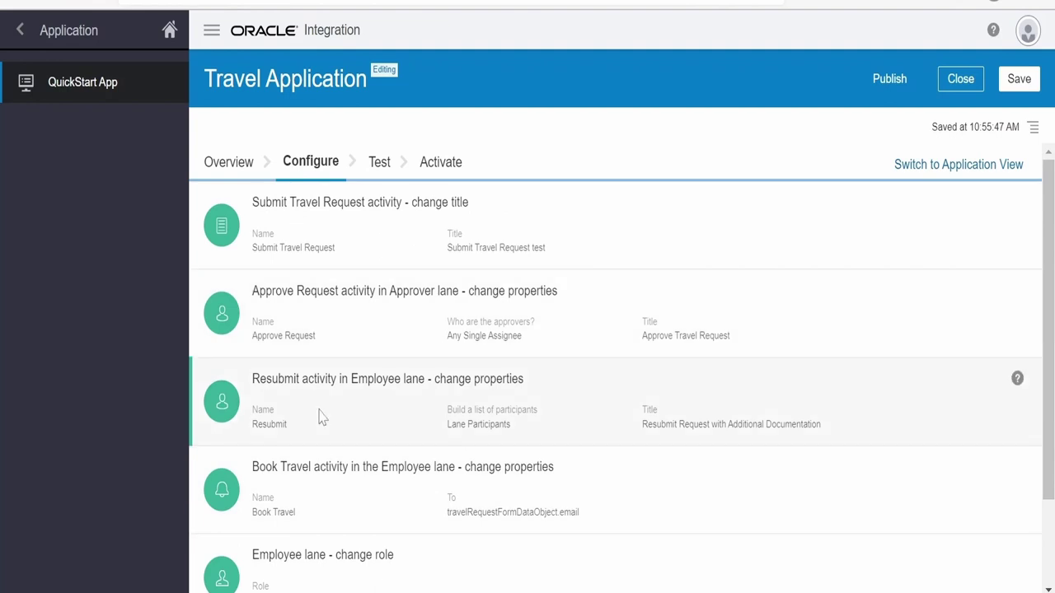
Give the Resubmit task a due date interval of 2 days
{"action": "left_click", "coordinate": [479, 389]}
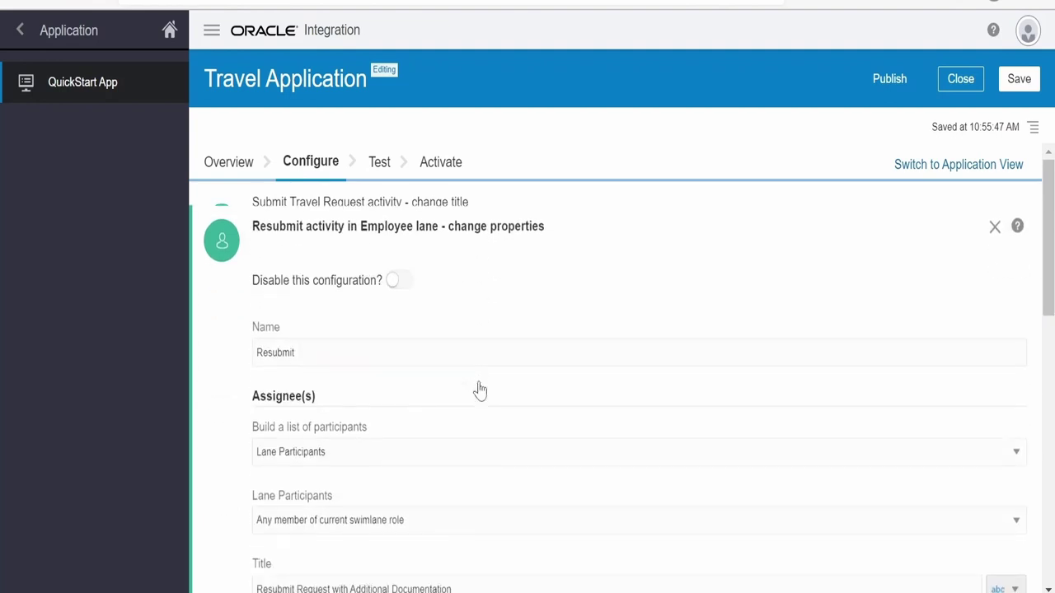
{"action": "scroll", "coordinate": [478, 390], "scroll_direction": "down", "scroll_amount": 6}
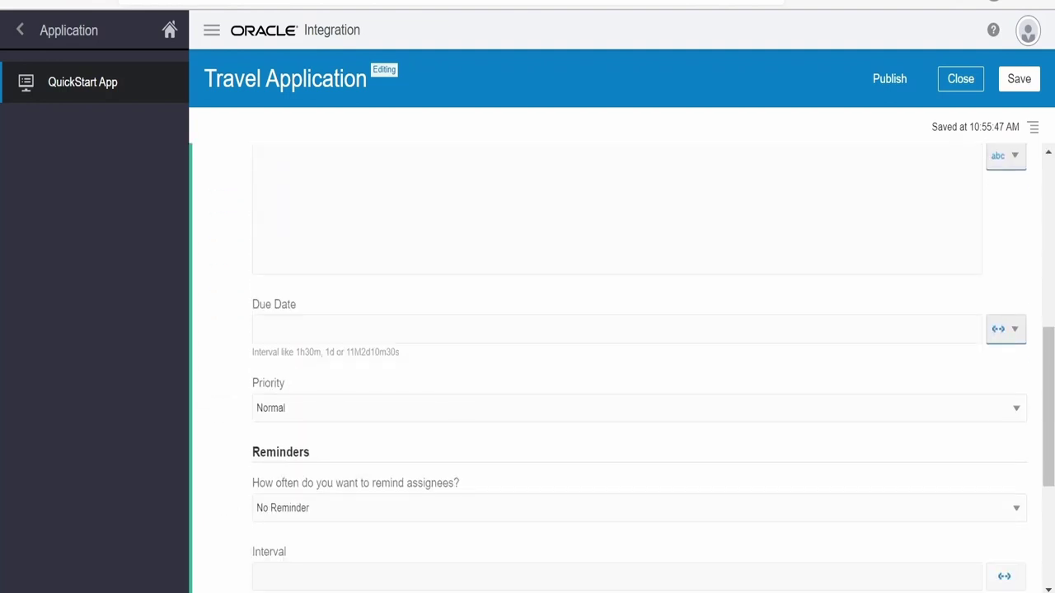
{"action": "left_click", "coordinate": [1008, 329]}
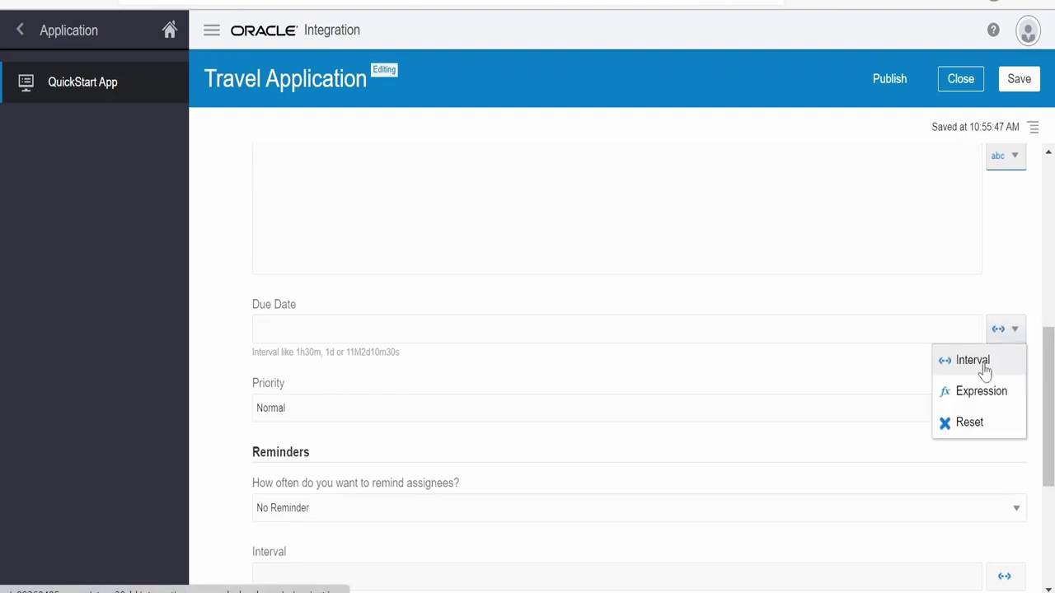
{"action": "left_click", "coordinate": [973, 361]}
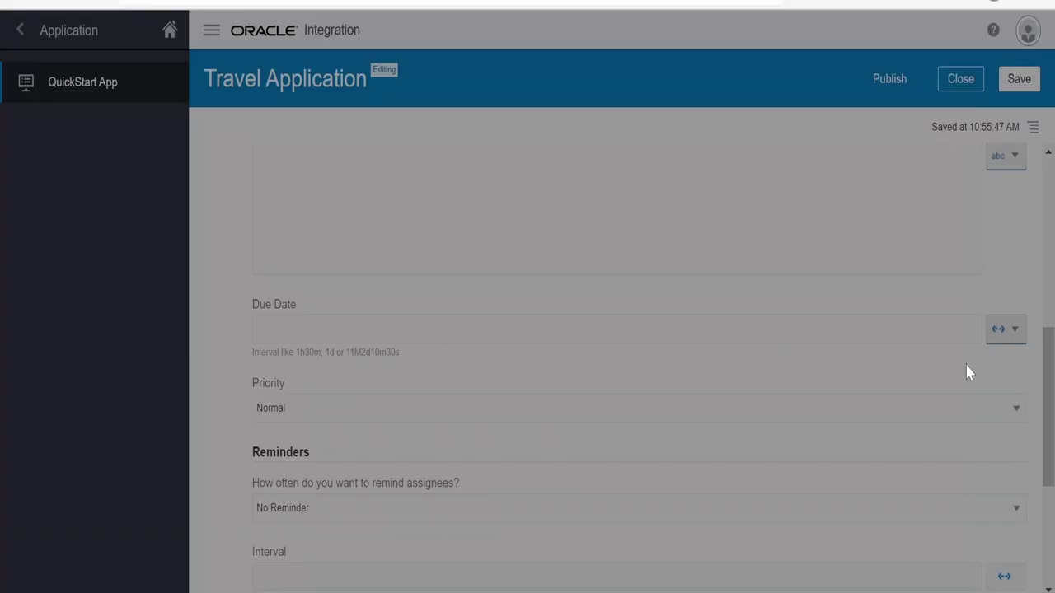
{"action": "double_click", "coordinate": [563, 296]}
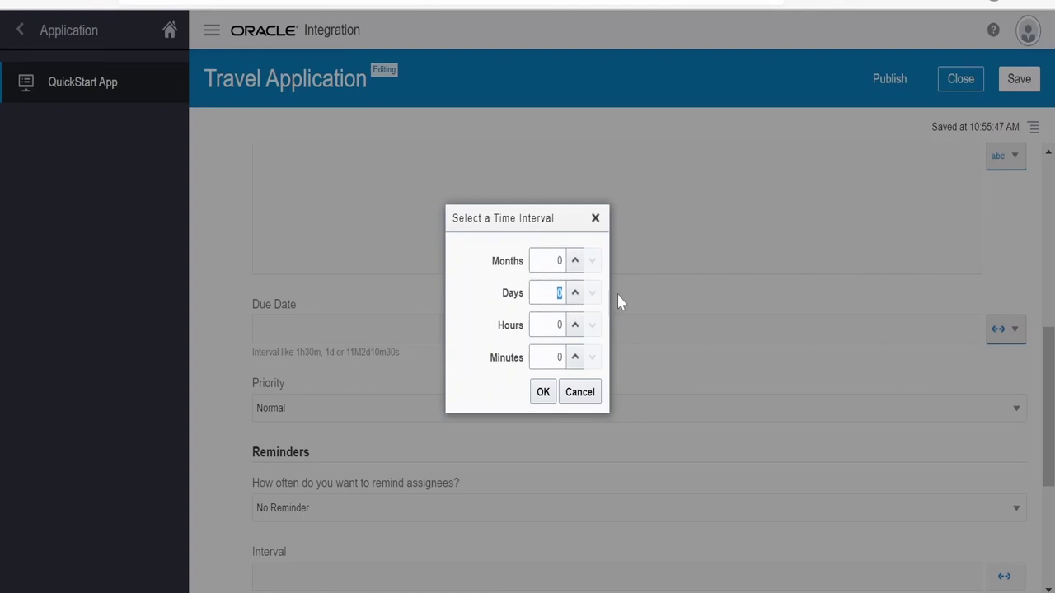
{"action": "left_click", "coordinate": [544, 393]}
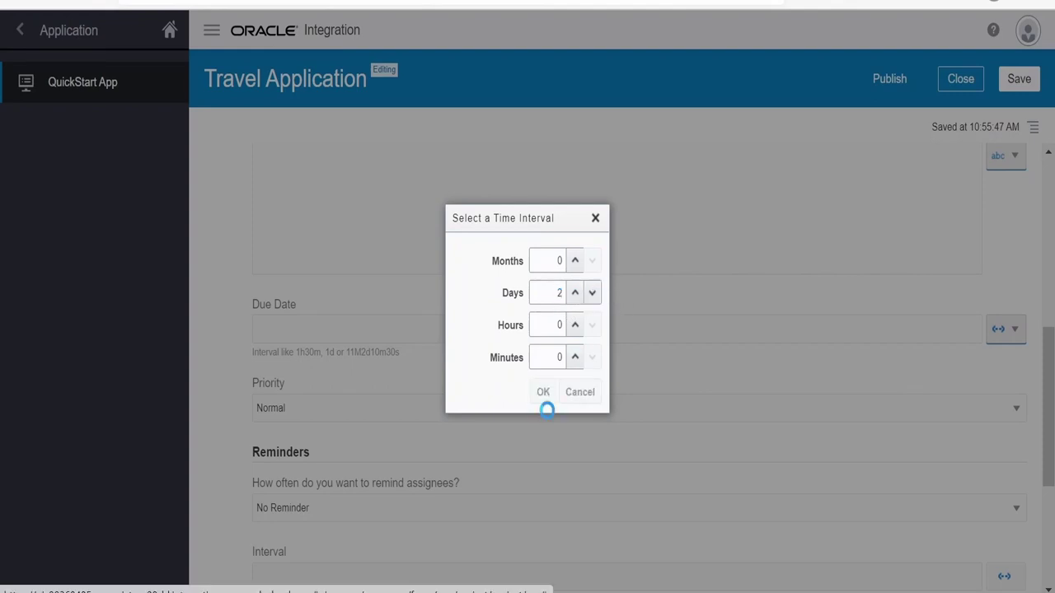
Set a Remind Once reminder 1 day After Assignment and collapse the Resubmit panel
{"action": "scroll", "coordinate": [363, 478], "scroll_direction": "down", "scroll_amount": 1}
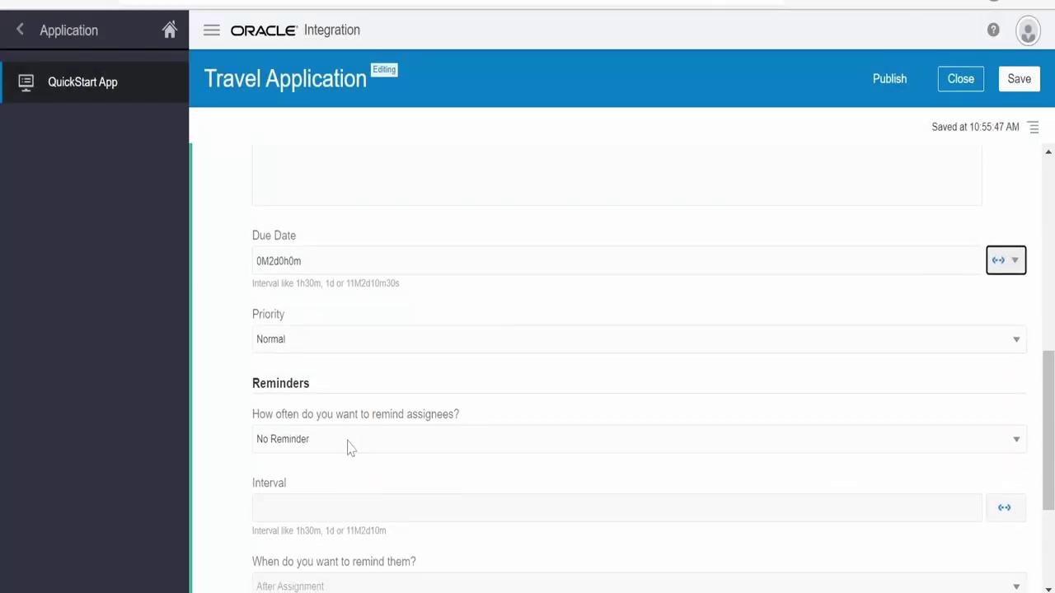
{"action": "left_click", "coordinate": [348, 447]}
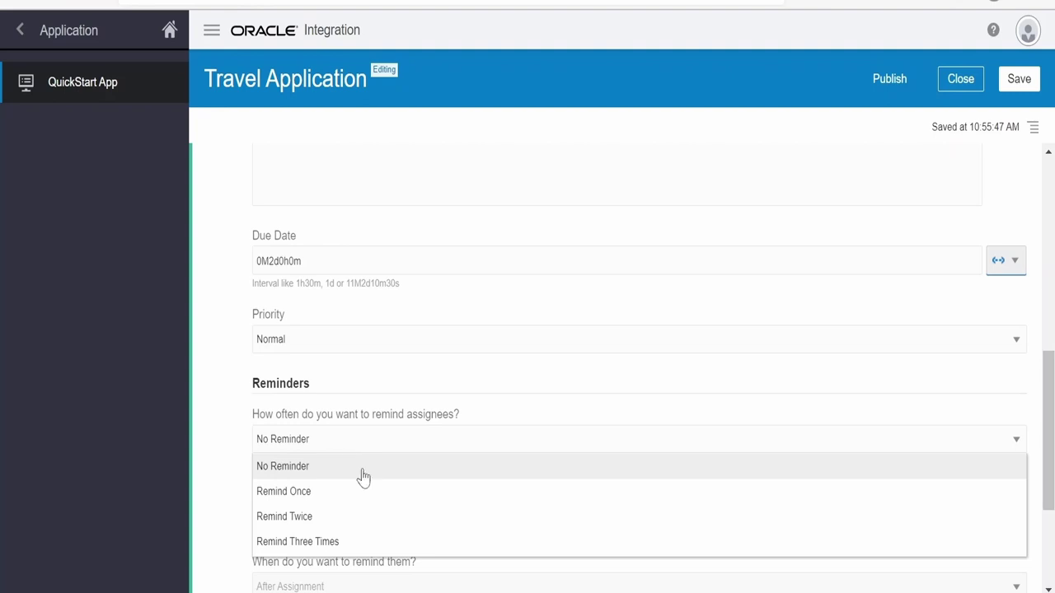
{"action": "left_click", "coordinate": [328, 494]}
{"action": "scroll", "coordinate": [347, 461], "scroll_direction": "down", "scroll_amount": 2}
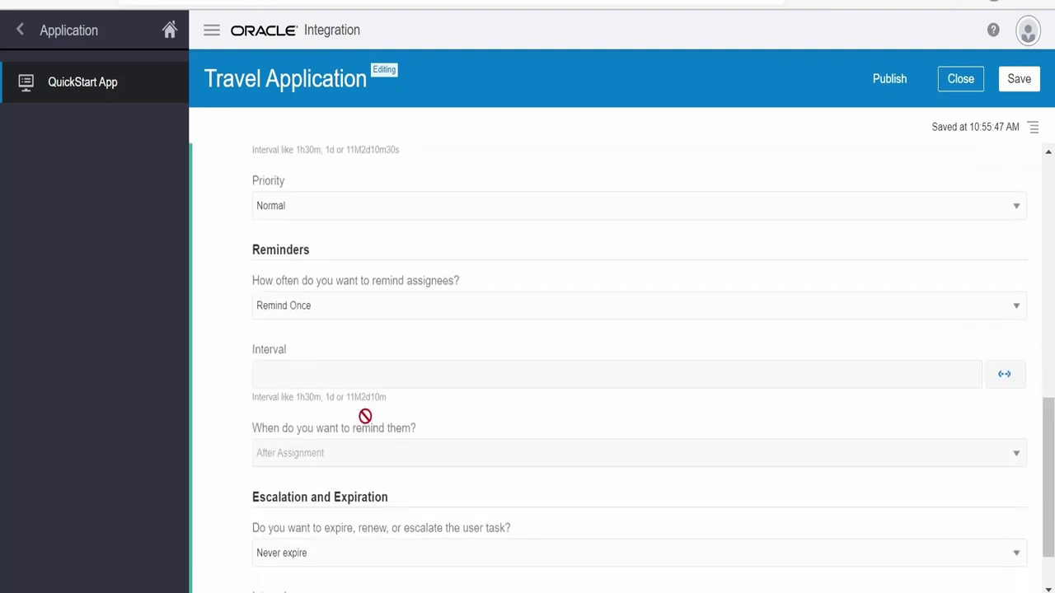
{"action": "scroll", "coordinate": [1006, 379], "scroll_direction": "up", "scroll_amount": 4}
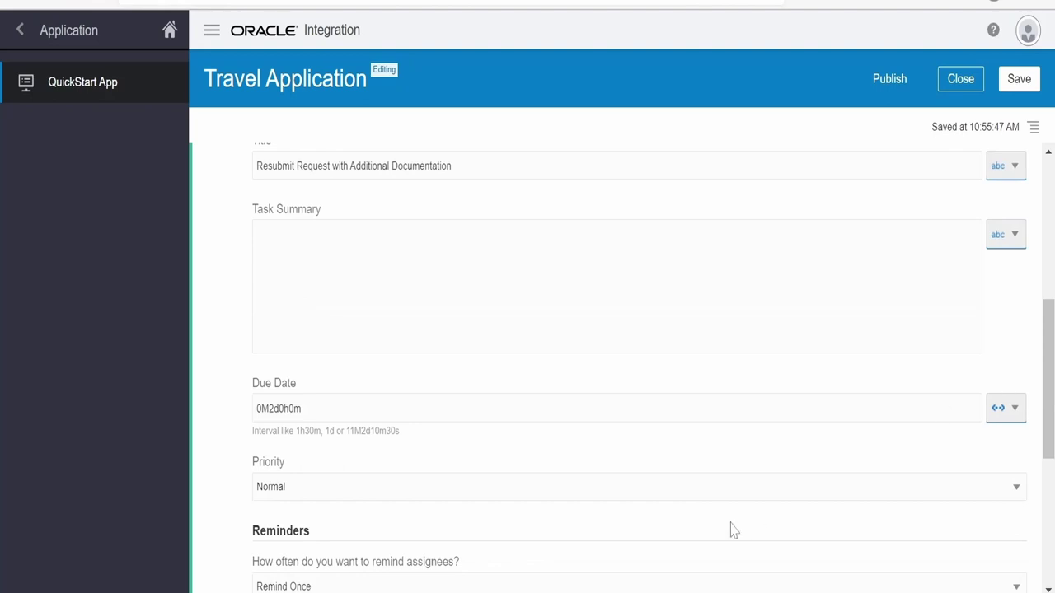
{"action": "scroll", "coordinate": [730, 530], "scroll_direction": "down", "scroll_amount": 3}
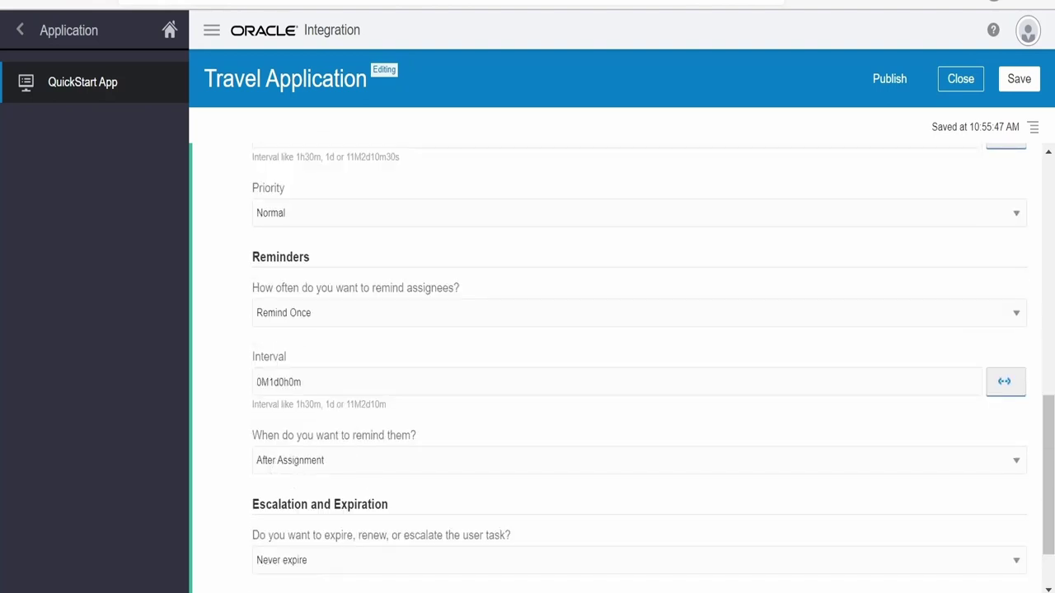
{"action": "scroll", "coordinate": [355, 461], "scroll_direction": "down", "scroll_amount": 1}
{"action": "left_click", "coordinate": [321, 402]}
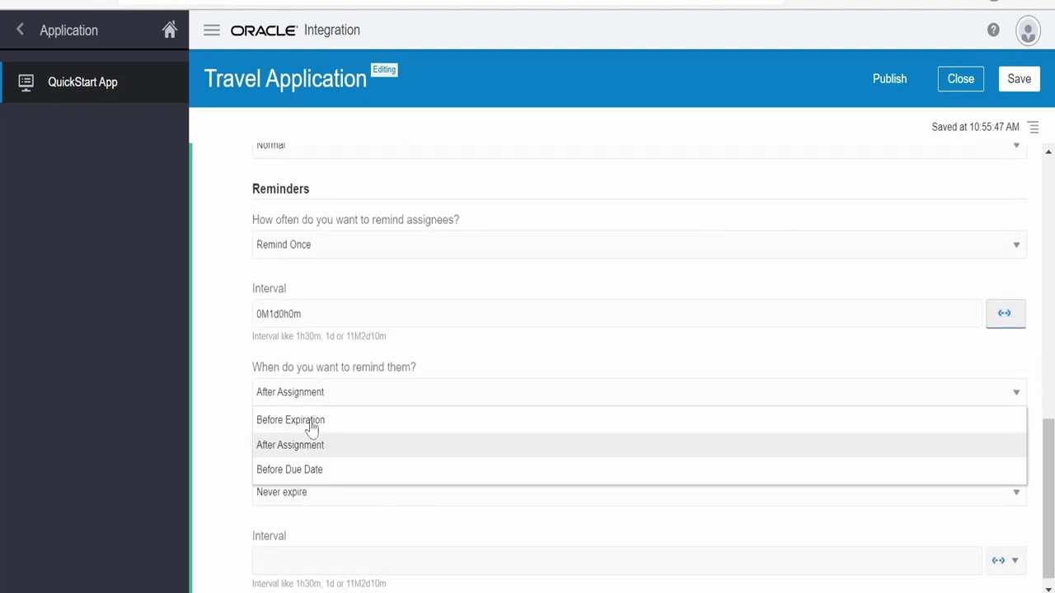
{"action": "left_click", "coordinate": [227, 472]}
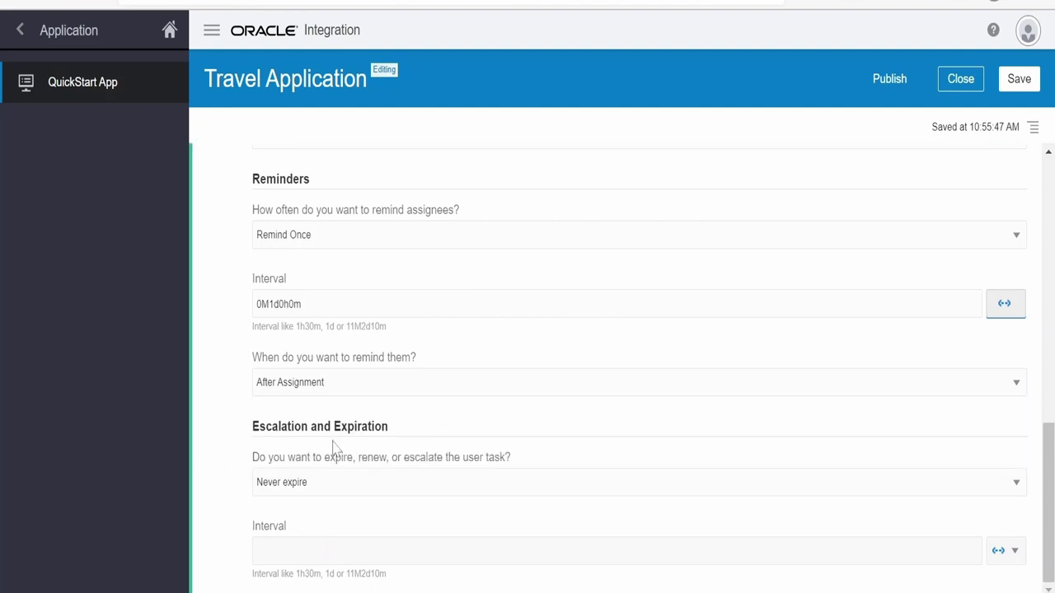
{"action": "scroll", "coordinate": [372, 511], "scroll_direction": "up", "scroll_amount": 10}
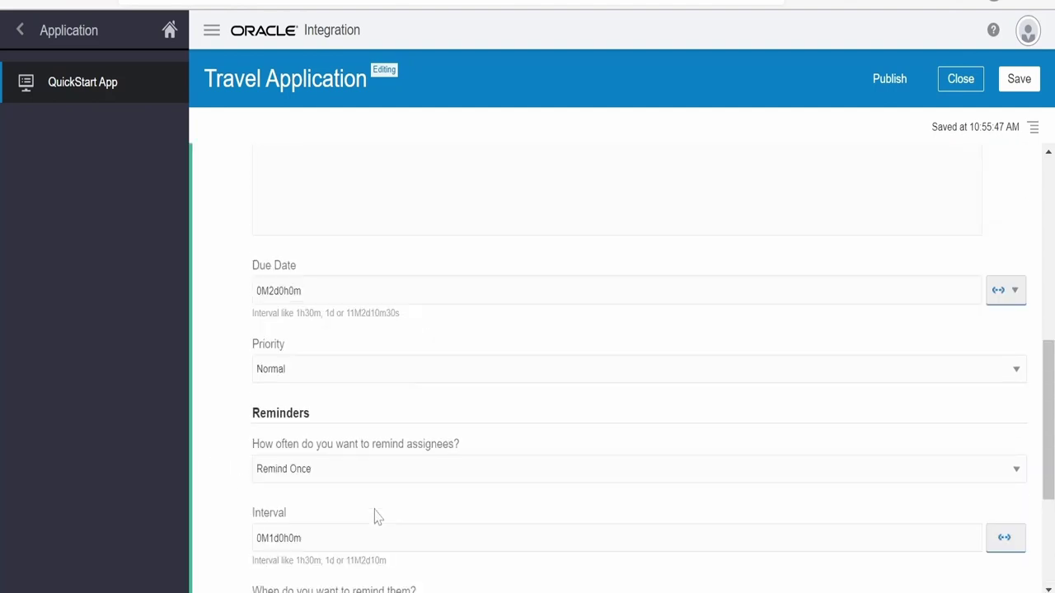
{"action": "scroll", "coordinate": [389, 315], "scroll_direction": "up", "scroll_amount": 2}
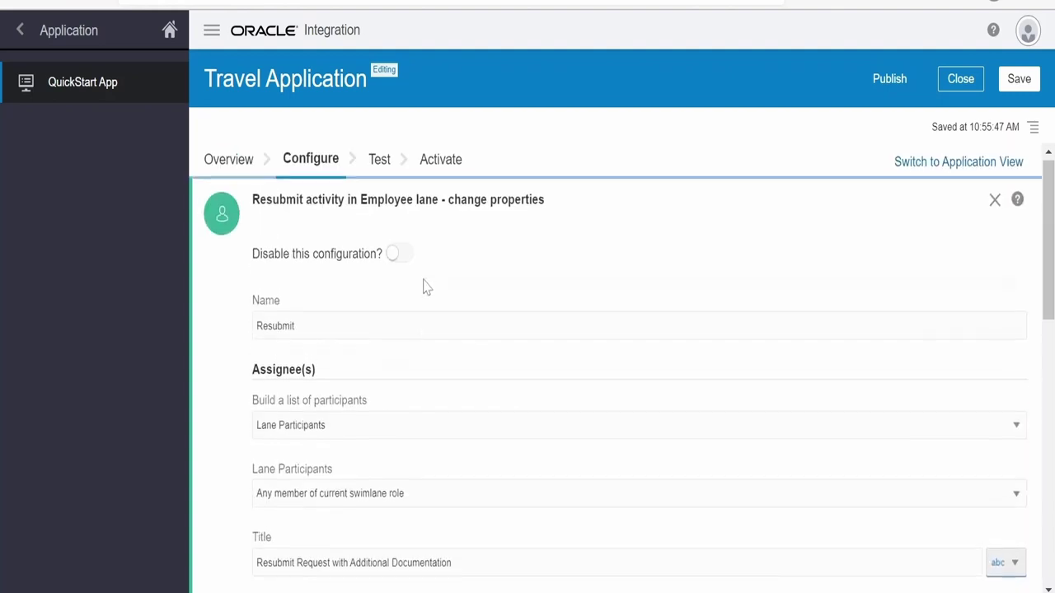
{"action": "left_click", "coordinate": [977, 216]}
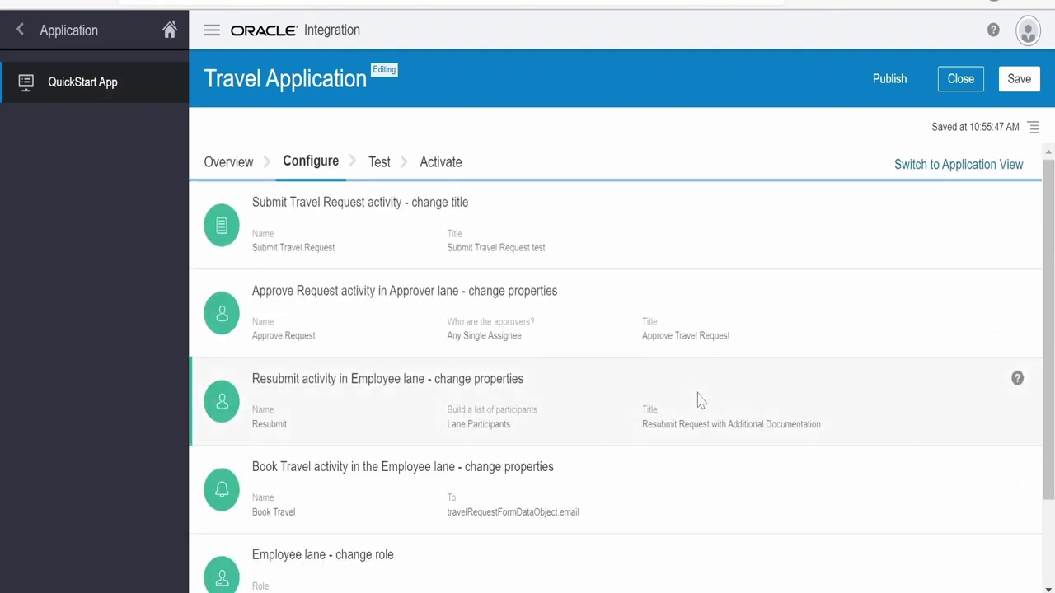
Change the Employee lane role to 'Employee test', save, and switch to the Application View
{"action": "scroll", "coordinate": [699, 402], "scroll_direction": "down", "scroll_amount": 1}
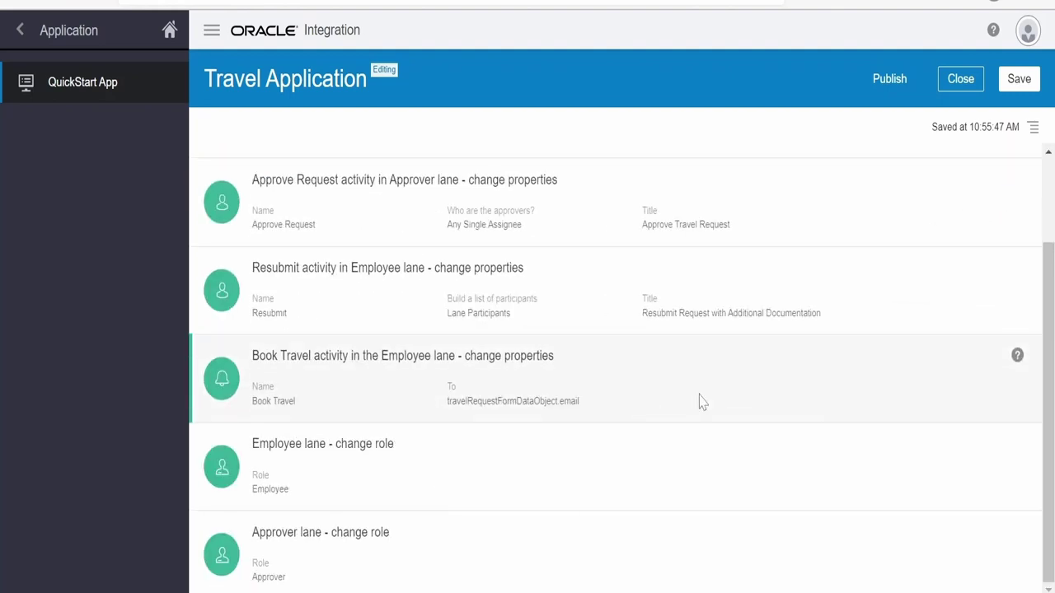
{"action": "left_click", "coordinate": [368, 455]}
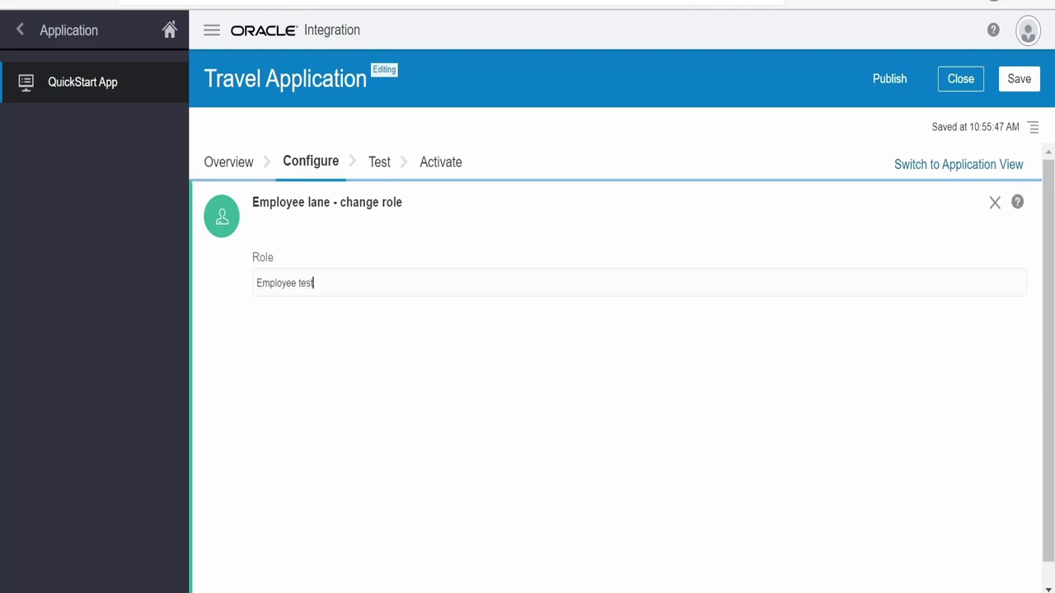
{"action": "left_click", "coordinate": [995, 203]}
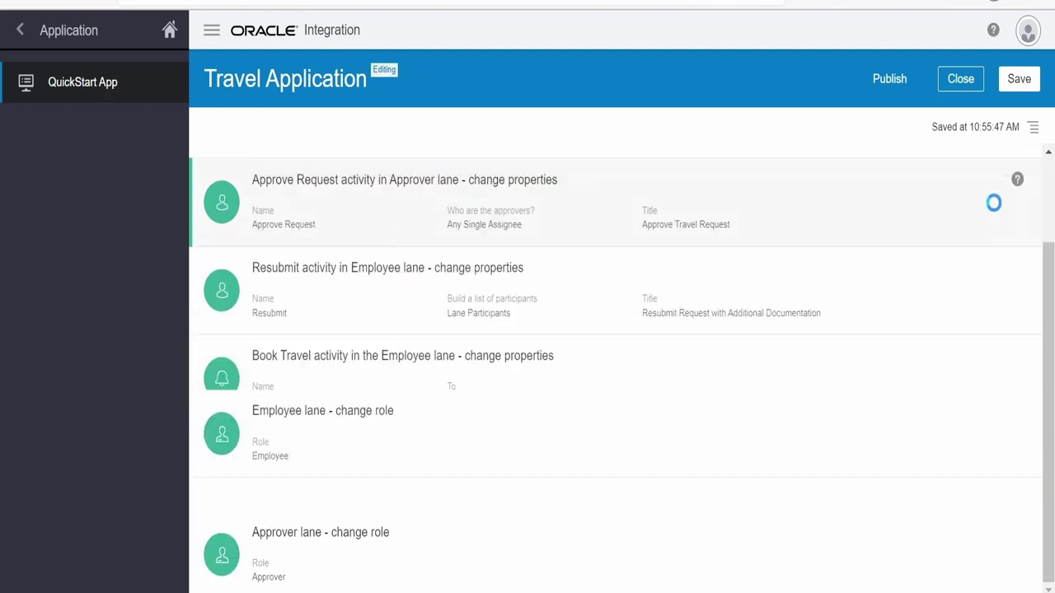
{"action": "left_click", "coordinate": [1020, 79]}
{"action": "scroll", "coordinate": [956, 305], "scroll_direction": "up", "scroll_amount": 2}
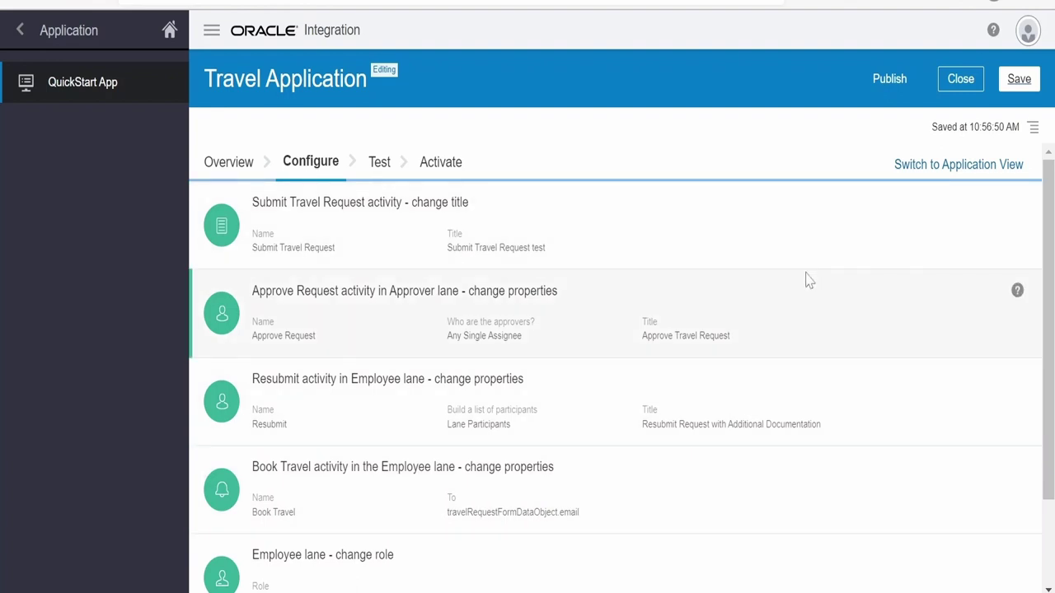
{"action": "left_click", "coordinate": [955, 165]}
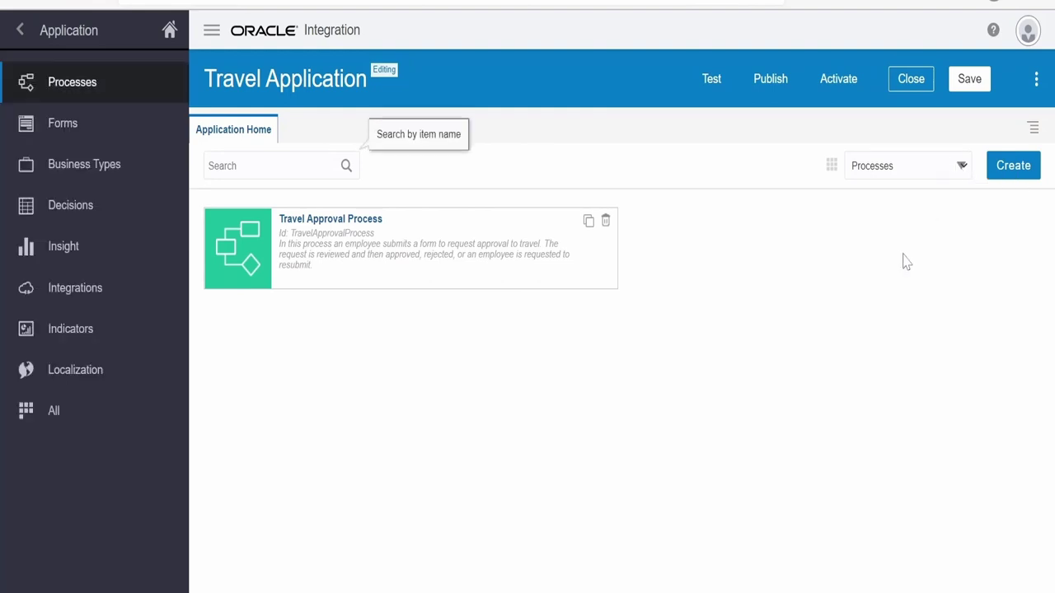
Open the Travel Approval Process diagram and show the Submit Travel Request start event's properties
{"action": "left_click", "coordinate": [326, 220]}
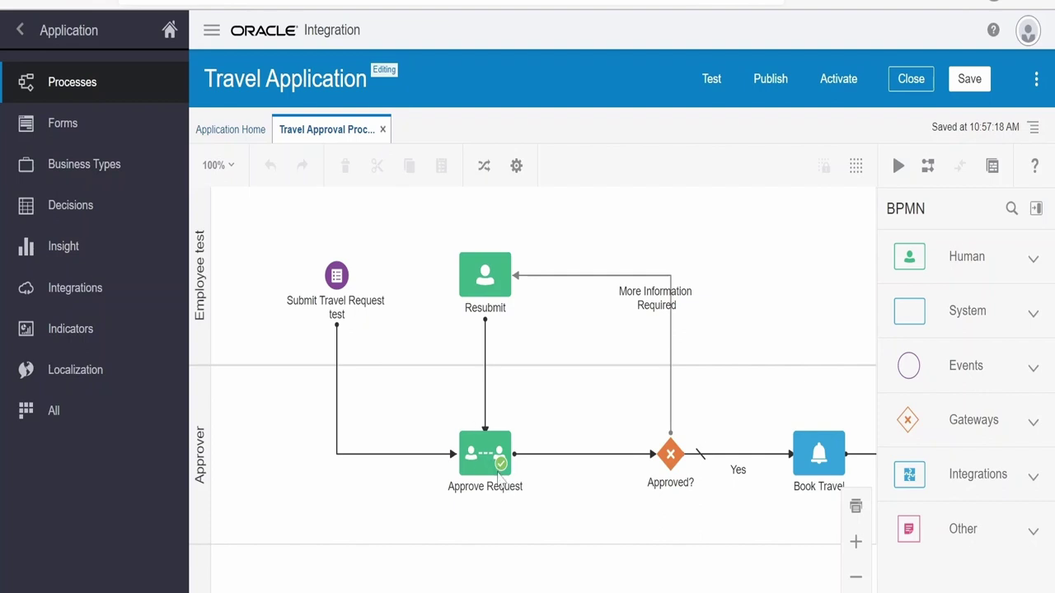
{"action": "left_click_drag", "start_coordinate": [576, 502], "coordinate": [454, 490]}
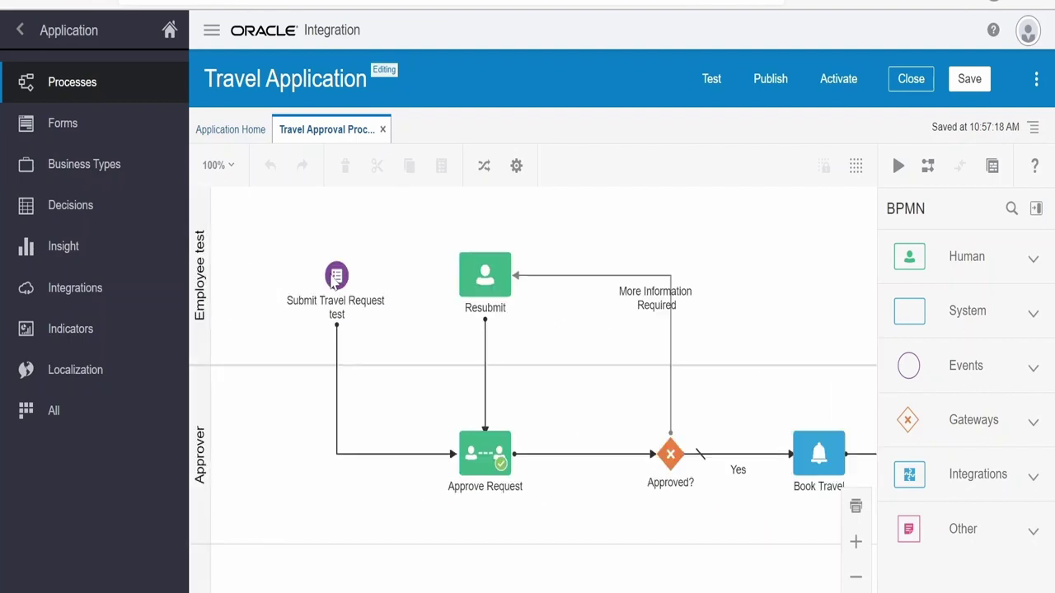
{"action": "left_click", "coordinate": [336, 275]}
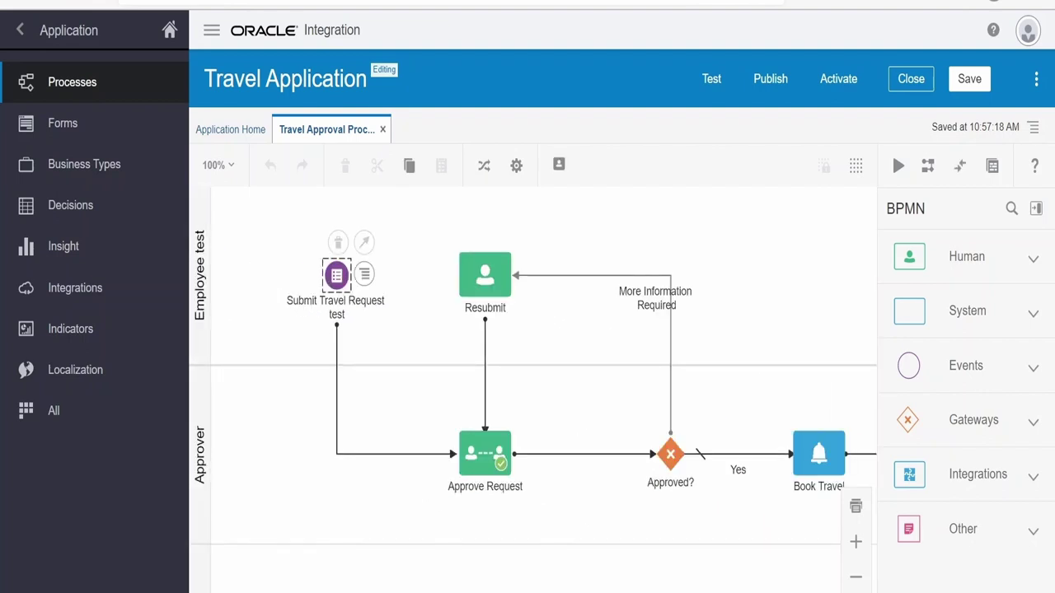
{"action": "left_click", "coordinate": [365, 274]}
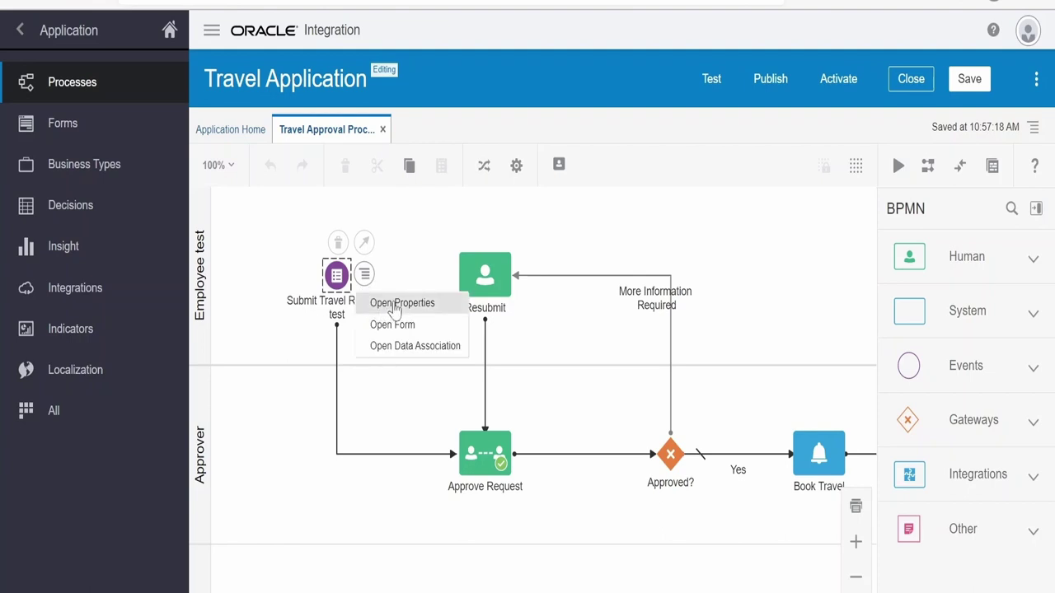
{"action": "left_click", "coordinate": [394, 303]}
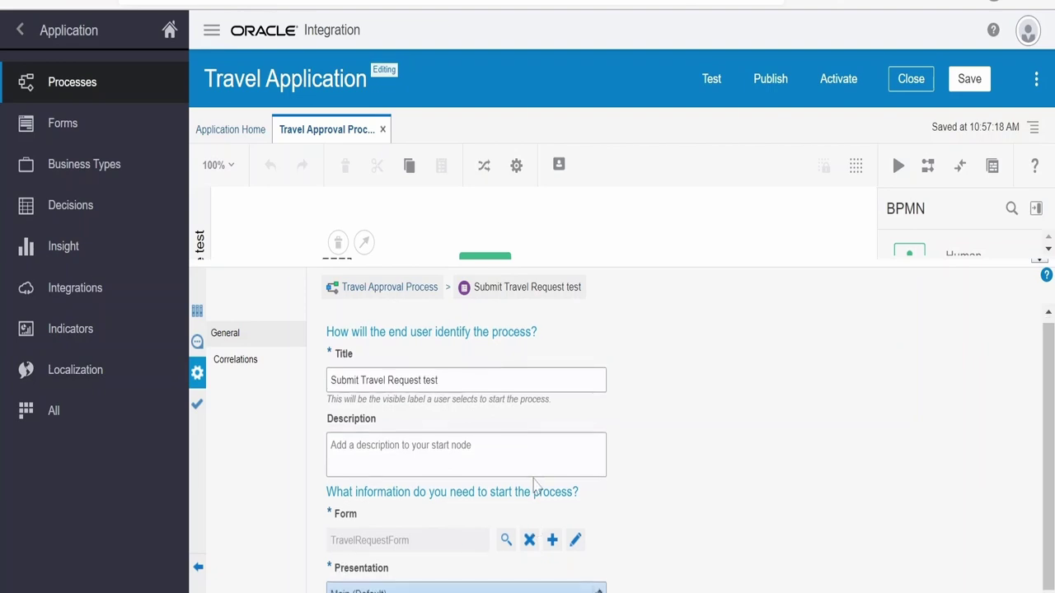
Open TravelRequestForm for editing from the start event's Form field
{"action": "left_click", "coordinate": [578, 541]}
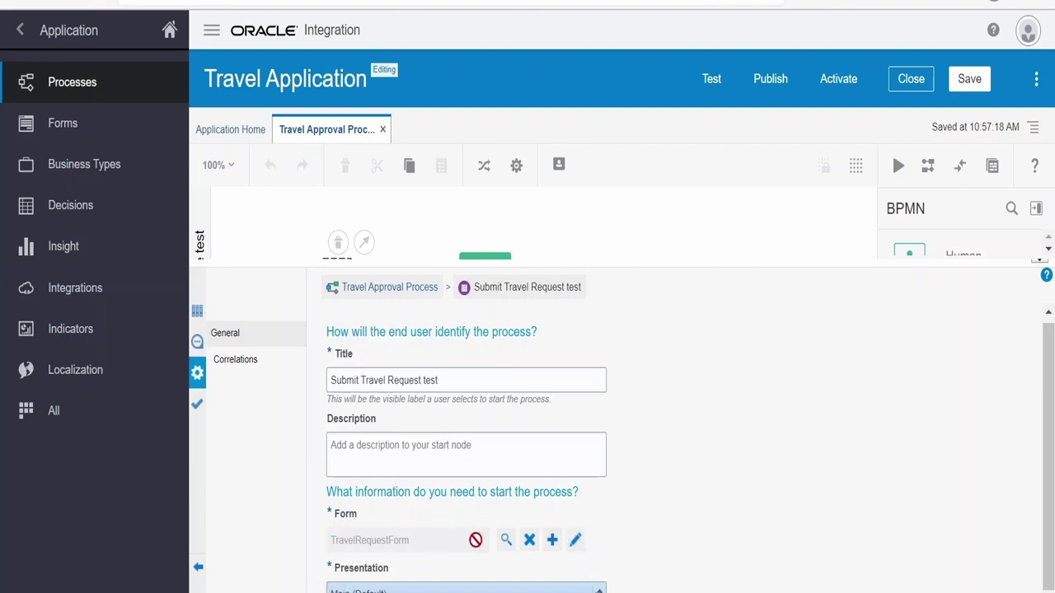
{"action": "left_click", "coordinate": [575, 540]}
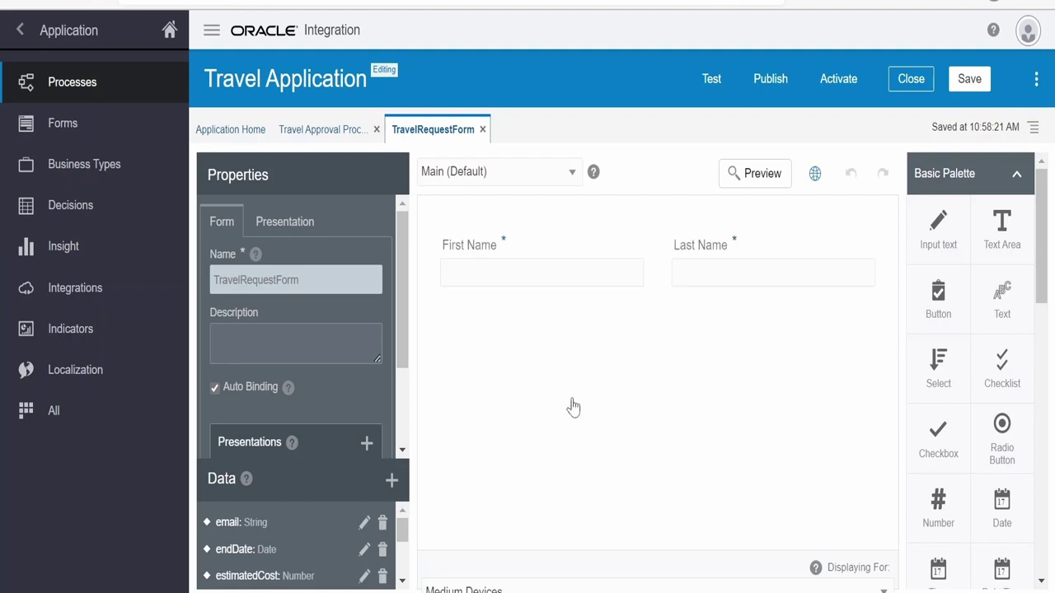
Preview the travel request form at phone, tablet and laptop sizes
{"action": "left_click", "coordinate": [750, 175]}
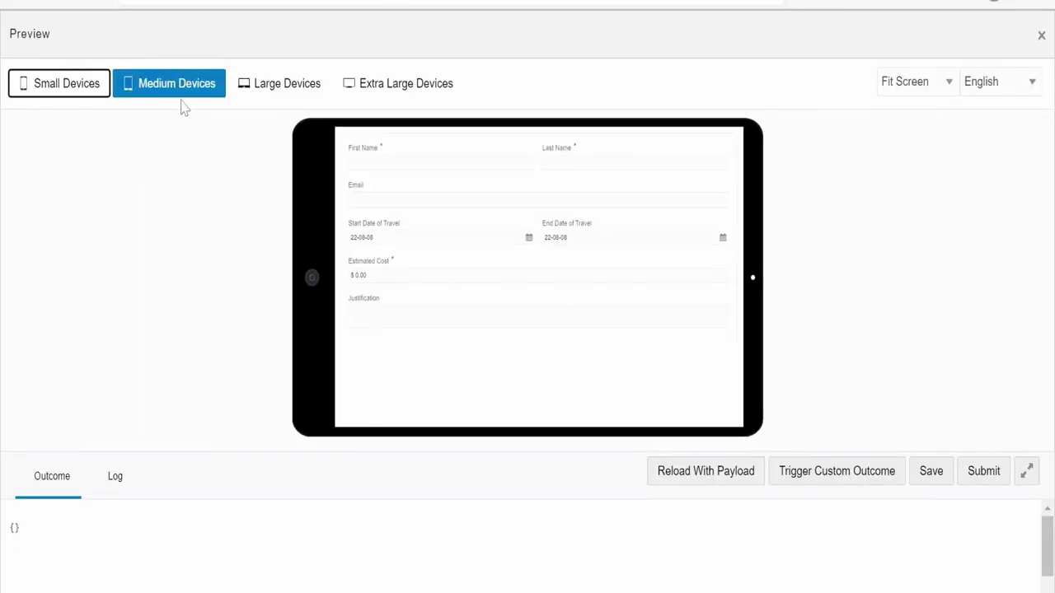
{"action": "left_click", "coordinate": [62, 92]}
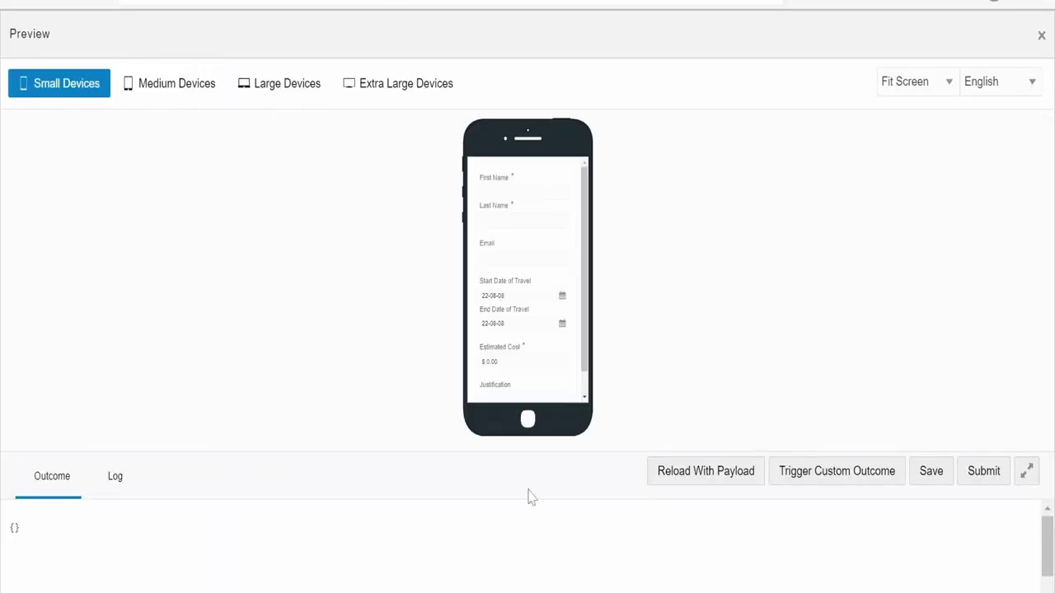
{"action": "scroll", "coordinate": [559, 313], "scroll_direction": "down", "scroll_amount": 1}
{"action": "left_click", "coordinate": [195, 86]}
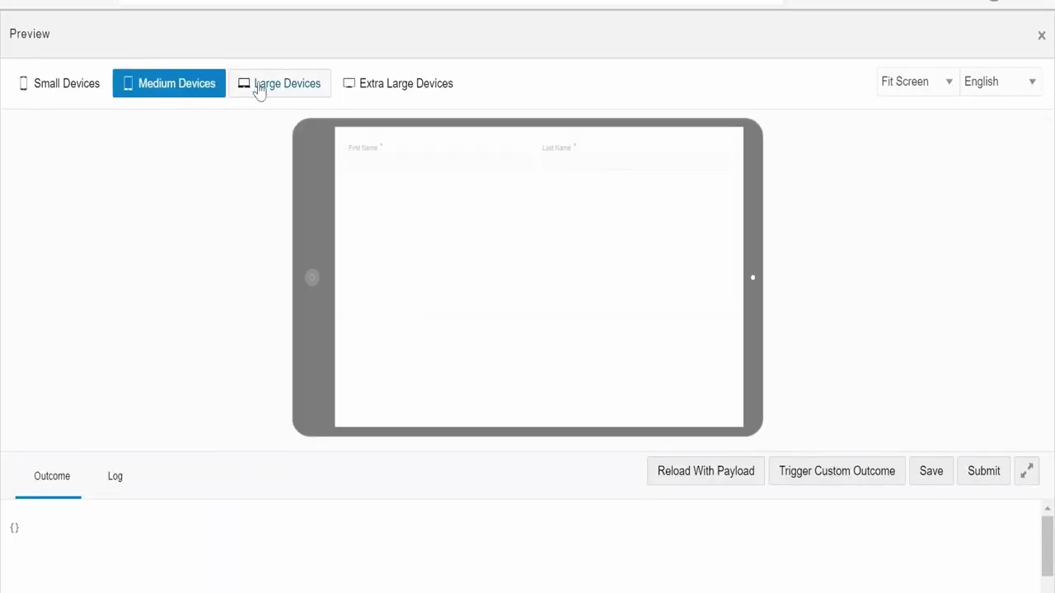
{"action": "left_click", "coordinate": [260, 89]}
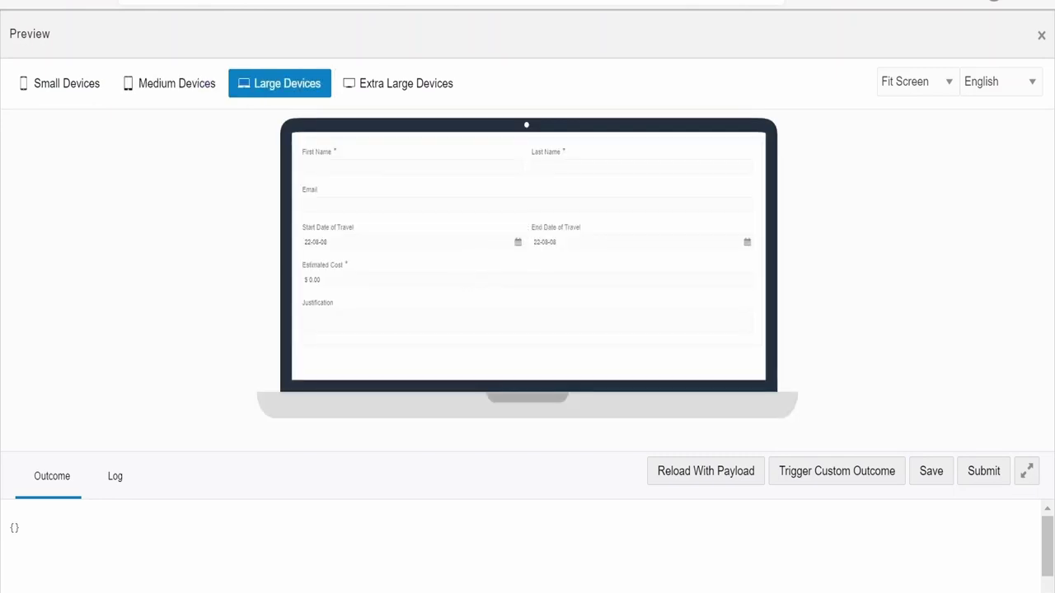
{"action": "left_click", "coordinate": [1041, 34]}
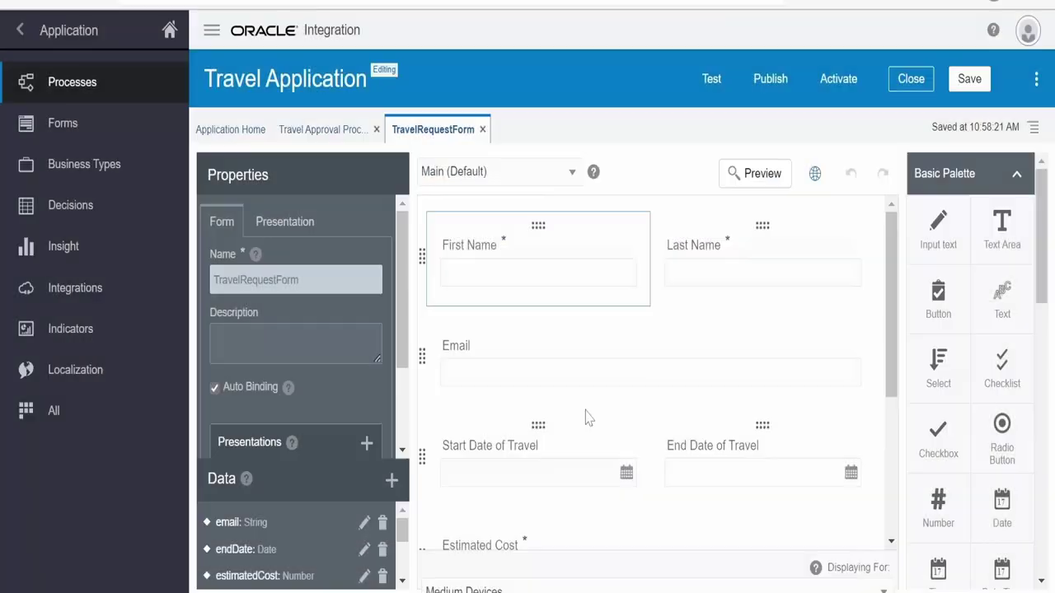
Select the Start Date of Travel field and review its General properties, bound to startDate
{"action": "left_click", "coordinate": [494, 453]}
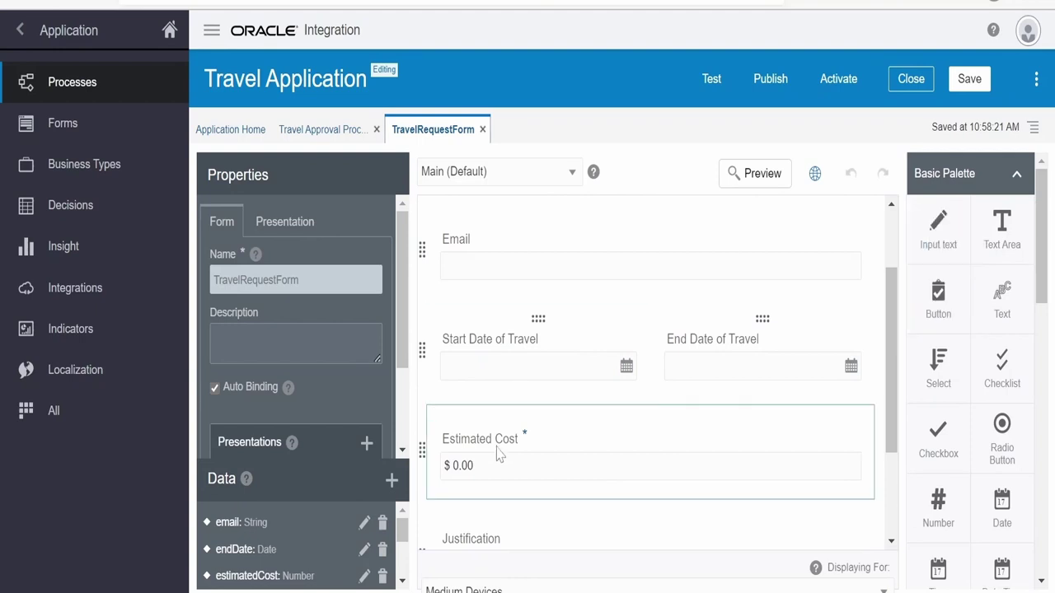
{"action": "scroll", "coordinate": [506, 524], "scroll_direction": "down", "scroll_amount": 1}
{"action": "scroll", "coordinate": [986, 490], "scroll_direction": "down", "scroll_amount": 4}
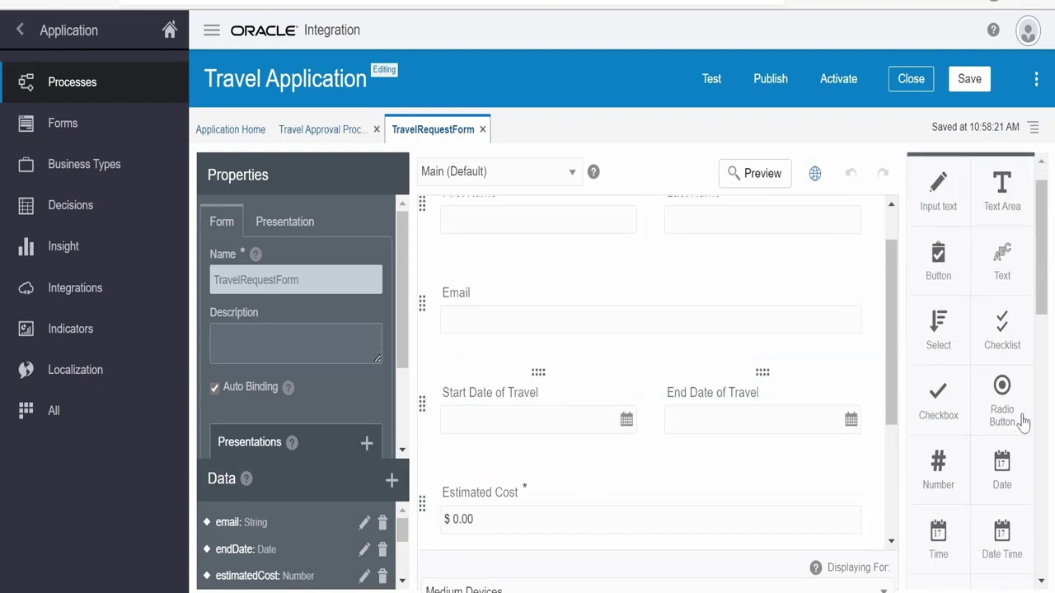
{"action": "scroll", "coordinate": [987, 490], "scroll_direction": "down", "scroll_amount": 1}
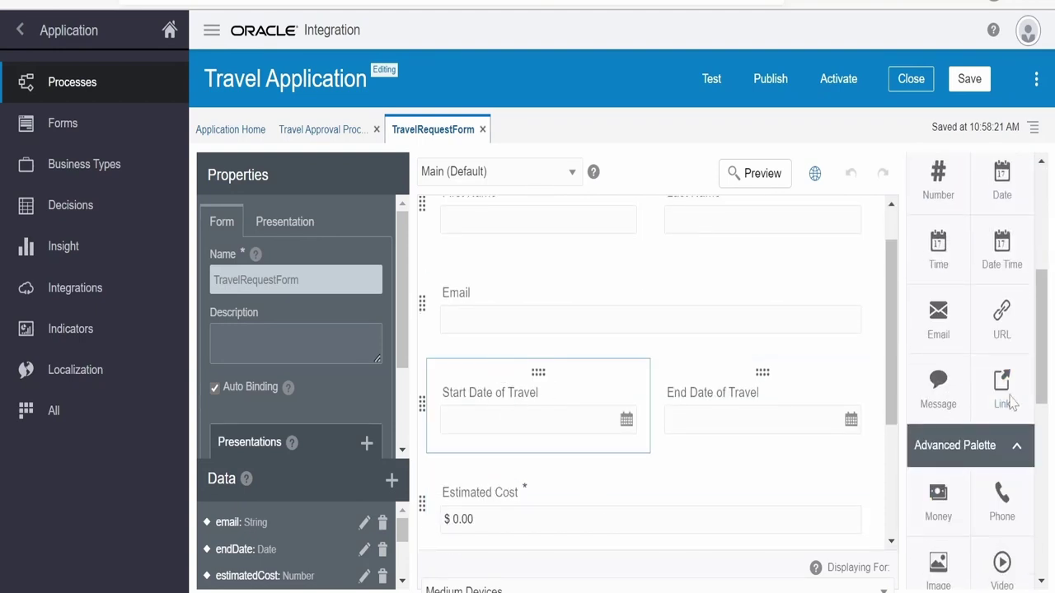
{"action": "scroll", "coordinate": [1010, 363], "scroll_direction": "up", "scroll_amount": 1}
{"action": "scroll", "coordinate": [464, 311], "scroll_direction": "up", "scroll_amount": 1}
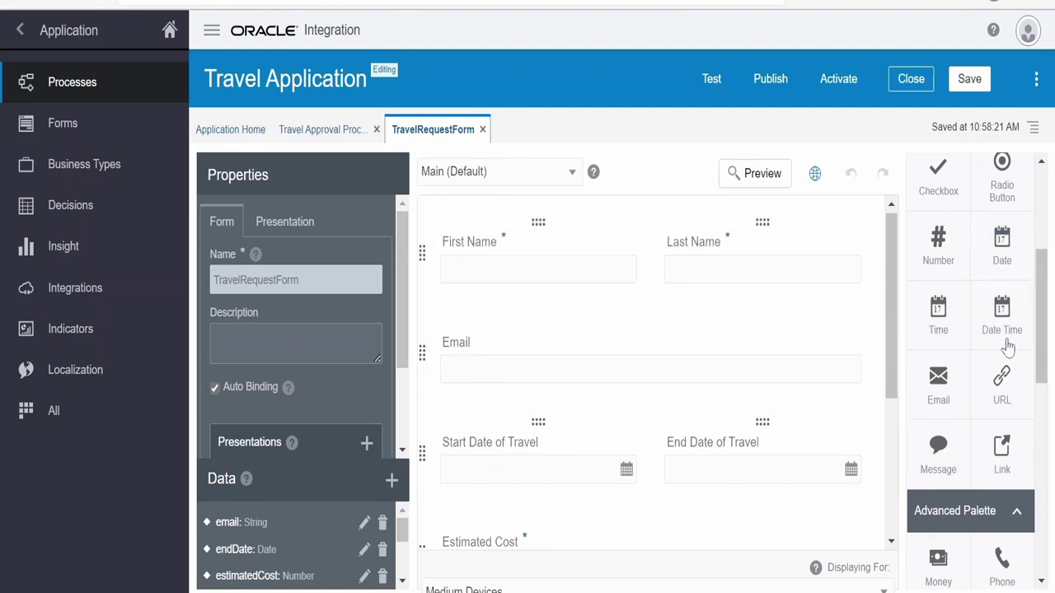
{"action": "scroll", "coordinate": [650, 500], "scroll_direction": "down", "scroll_amount": 2}
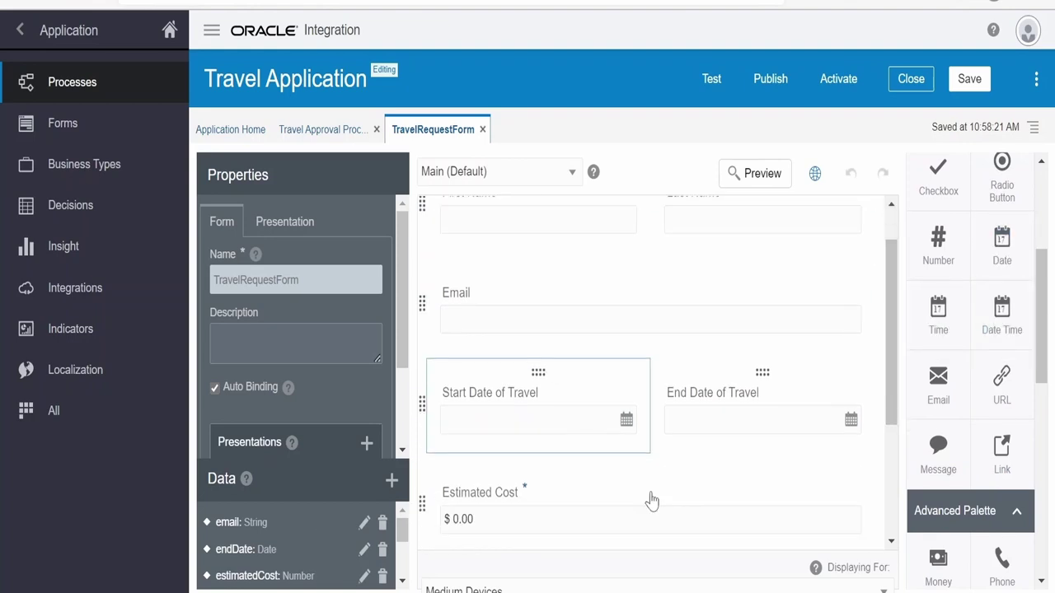
{"action": "scroll", "coordinate": [383, 414], "scroll_direction": "down", "scroll_amount": 2}
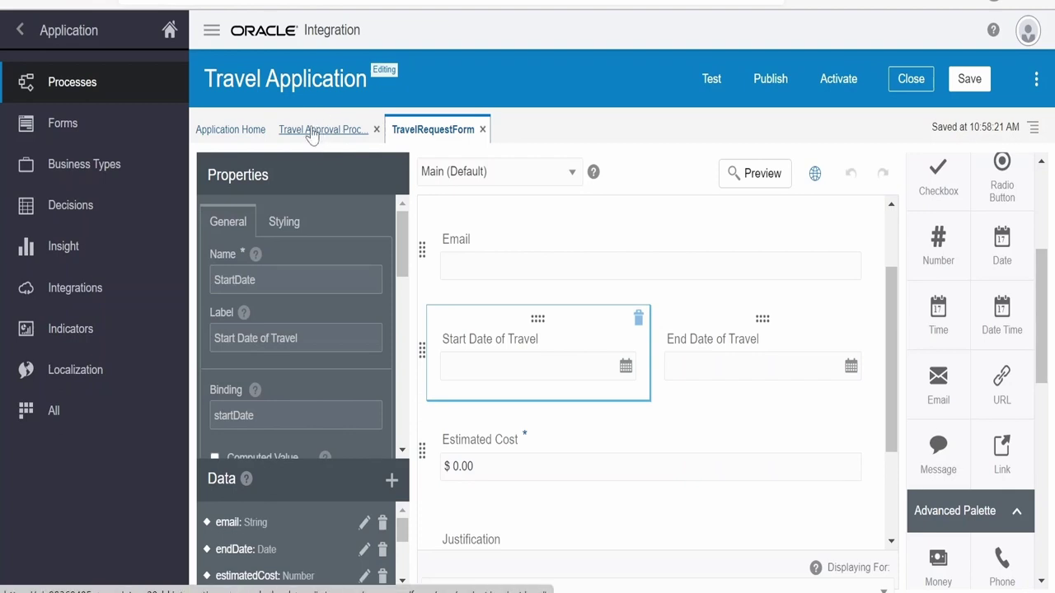
Return to the Travel Approval Process diagram and browse the Human and System activity palettes
{"action": "left_click", "coordinate": [313, 132]}
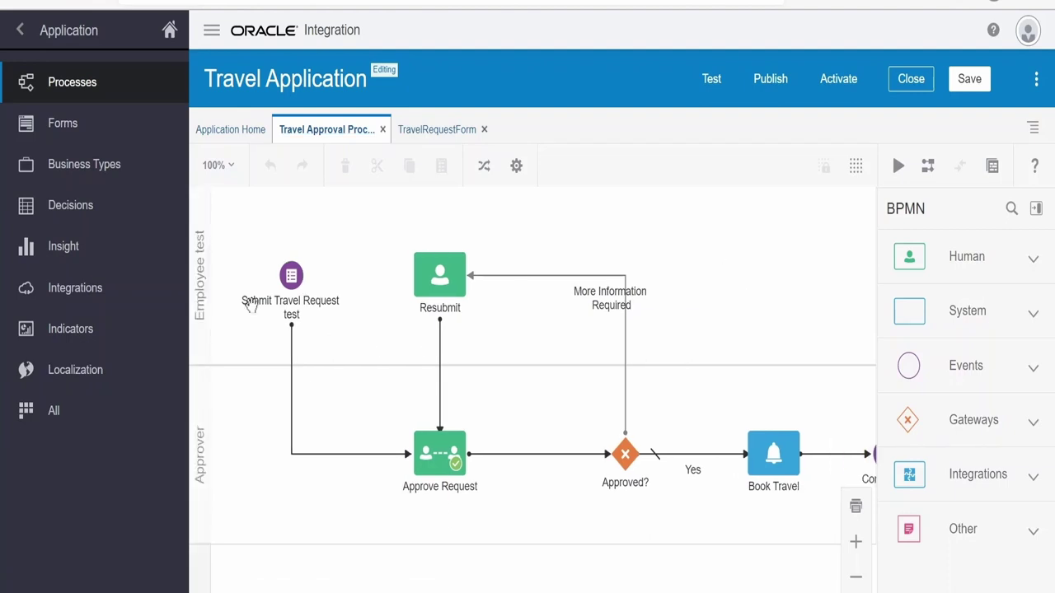
{"action": "left_click", "coordinate": [1033, 260]}
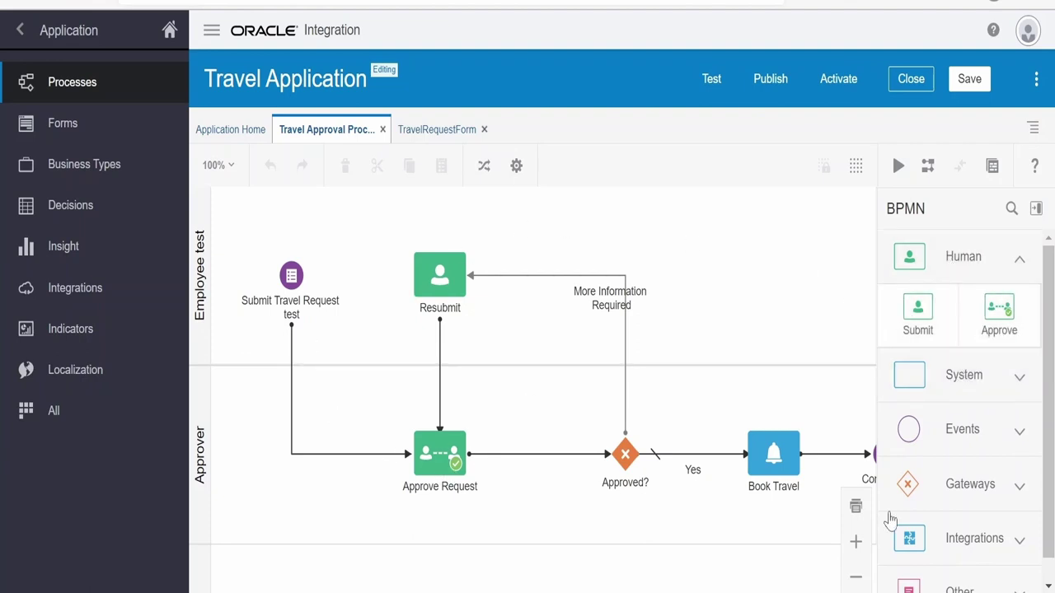
{"action": "scroll", "coordinate": [963, 354], "scroll_direction": "down", "scroll_amount": 1}
{"action": "left_click", "coordinate": [964, 350]}
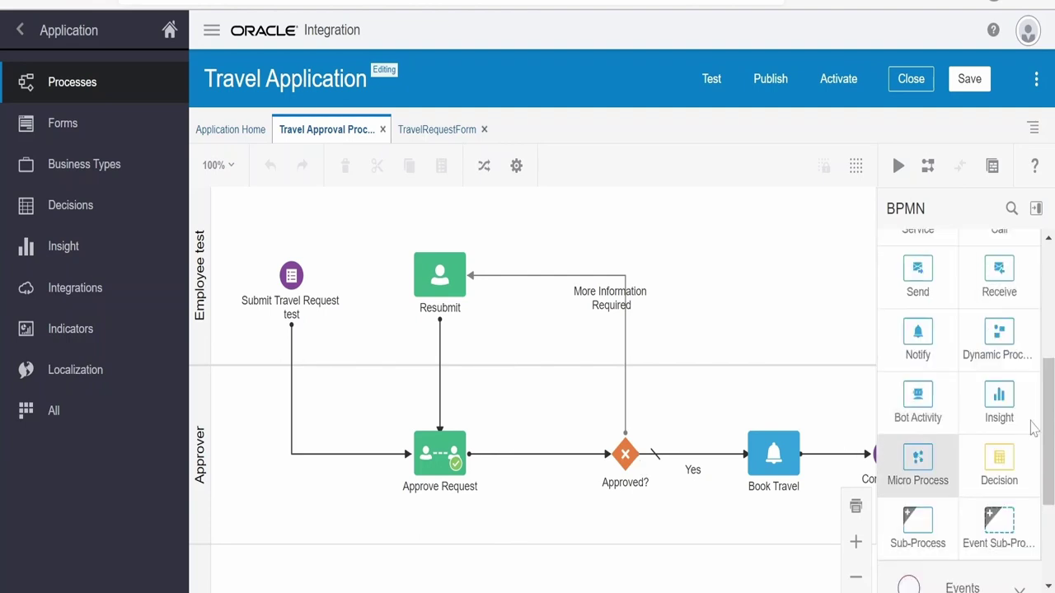
{"action": "scroll", "coordinate": [907, 322], "scroll_direction": "up", "scroll_amount": 3}
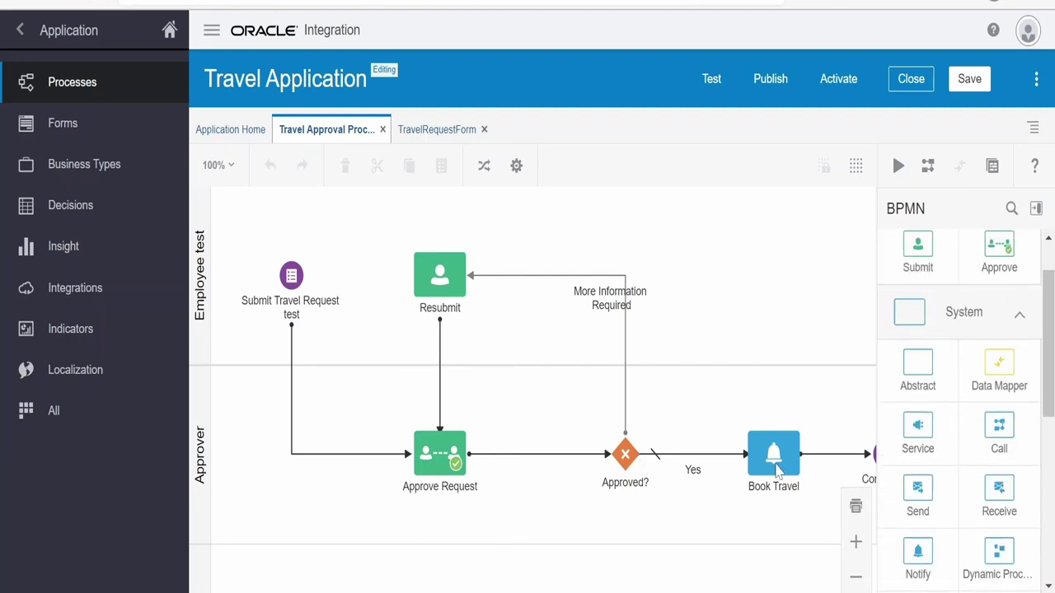
{"action": "scroll", "coordinate": [927, 541], "scroll_direction": "down", "scroll_amount": 1}
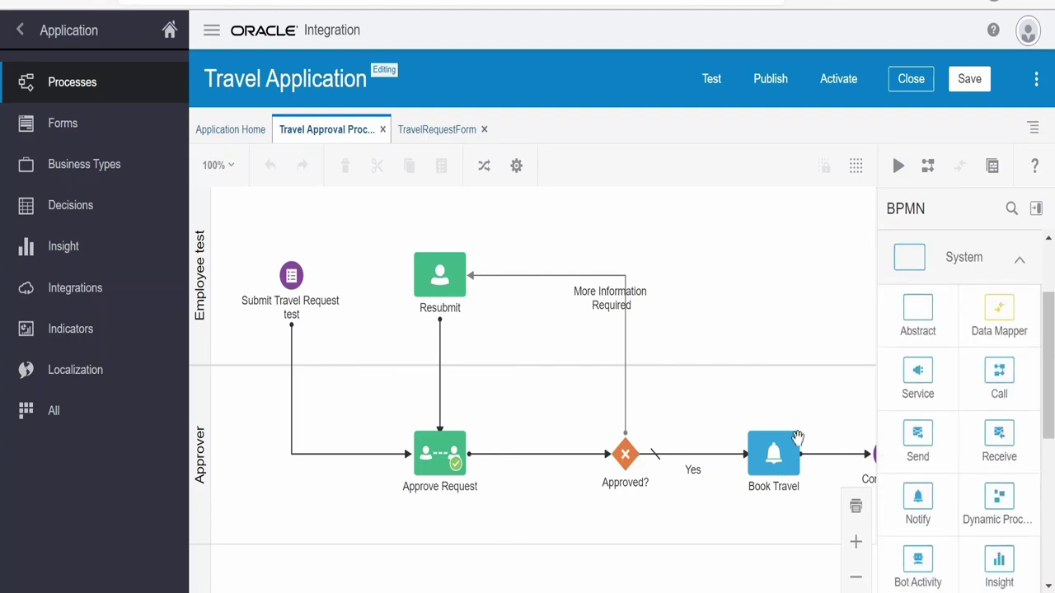
{"action": "left_click_drag", "start_coordinate": [796, 440], "coordinate": [664, 413]}
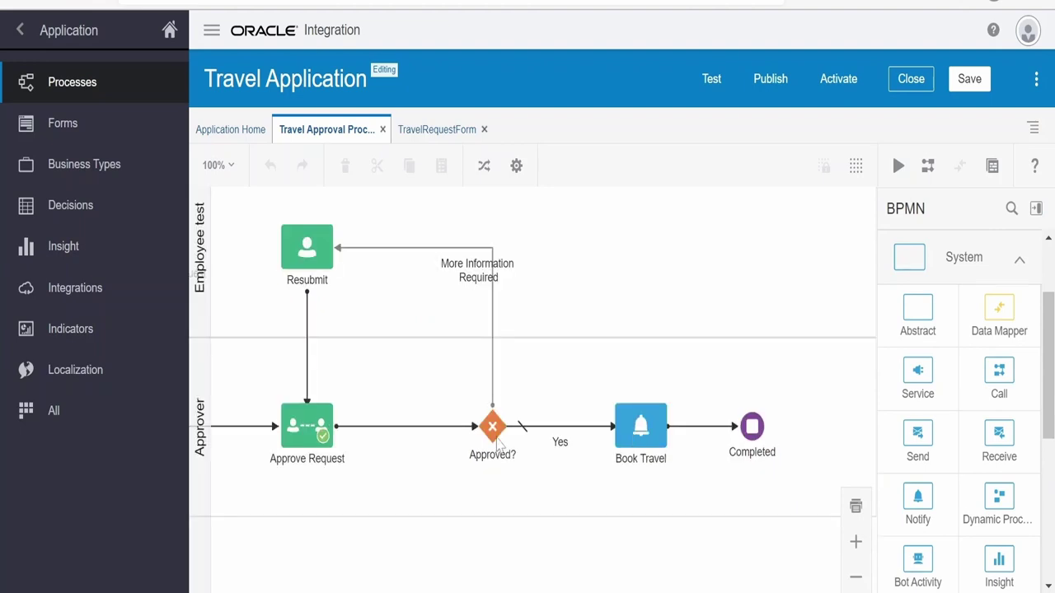
{"action": "left_click_drag", "start_coordinate": [388, 377], "coordinate": [518, 396]}
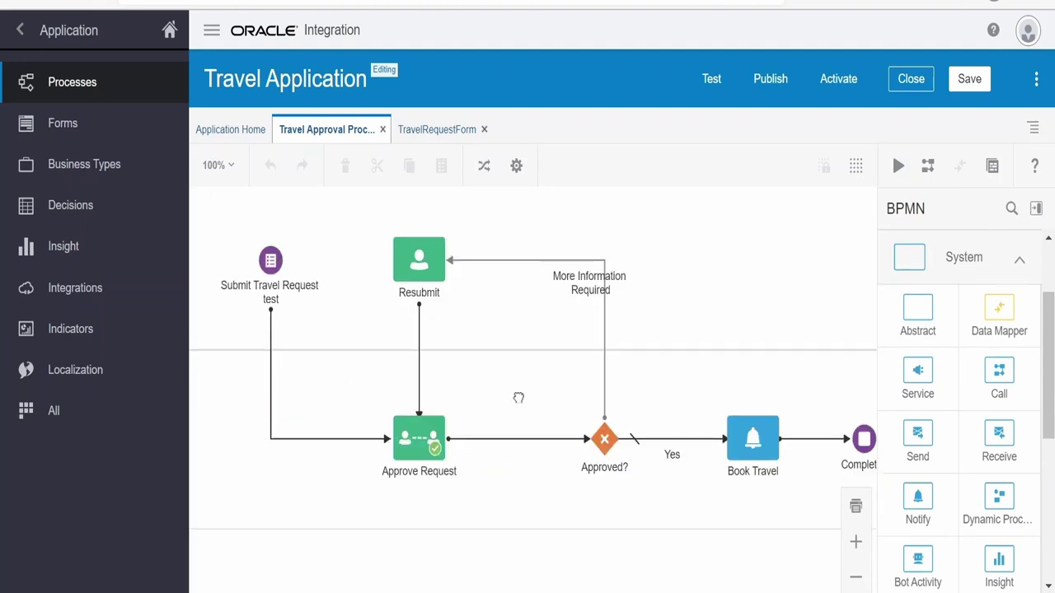
{"action": "left_click", "coordinate": [422, 460]}
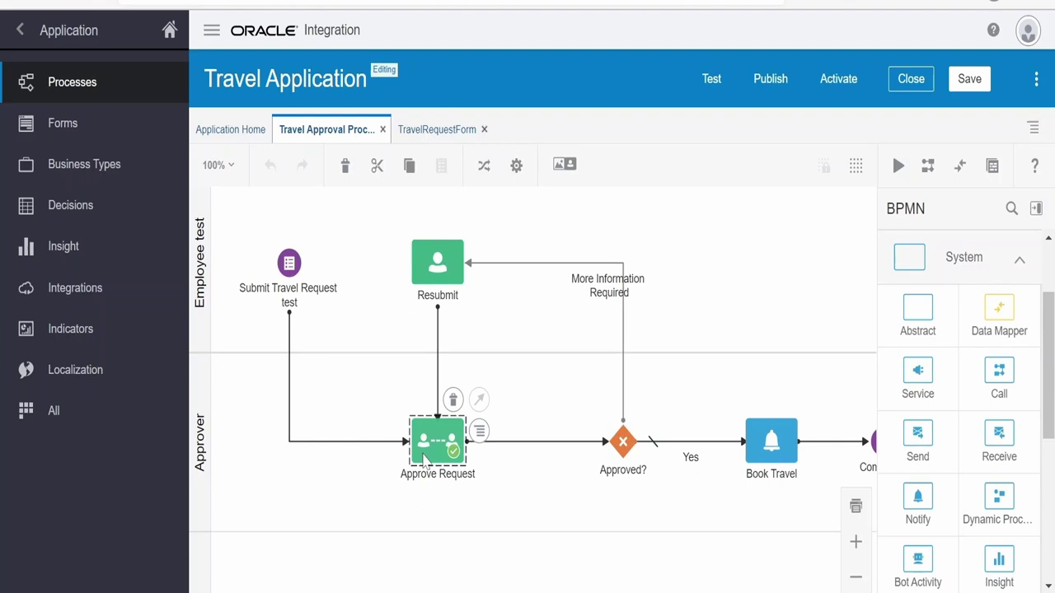
{"action": "left_click", "coordinate": [479, 432]}
{"action": "left_click", "coordinate": [499, 457]}
{"action": "scroll", "coordinate": [502, 466], "scroll_direction": "down", "scroll_amount": 2}
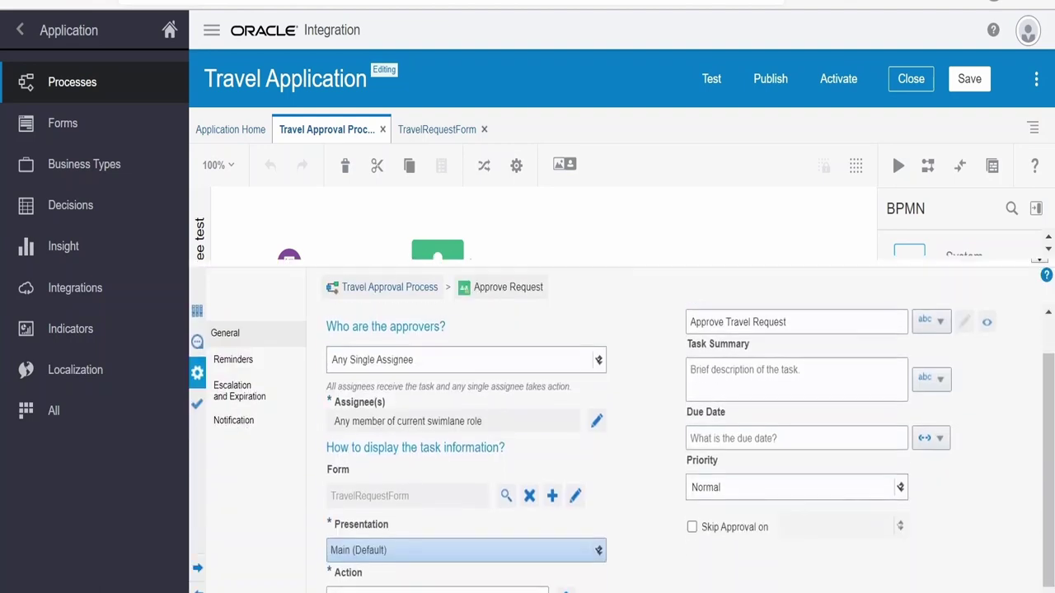
{"action": "left_click", "coordinate": [234, 396]}
{"action": "left_click", "coordinate": [235, 422]}
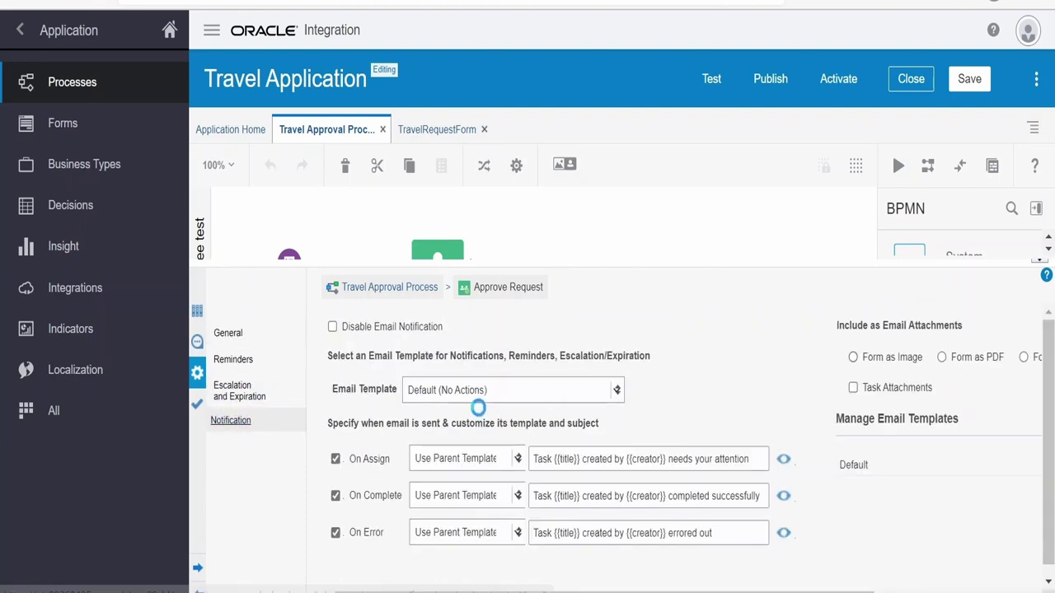
{"action": "left_click", "coordinate": [227, 361]}
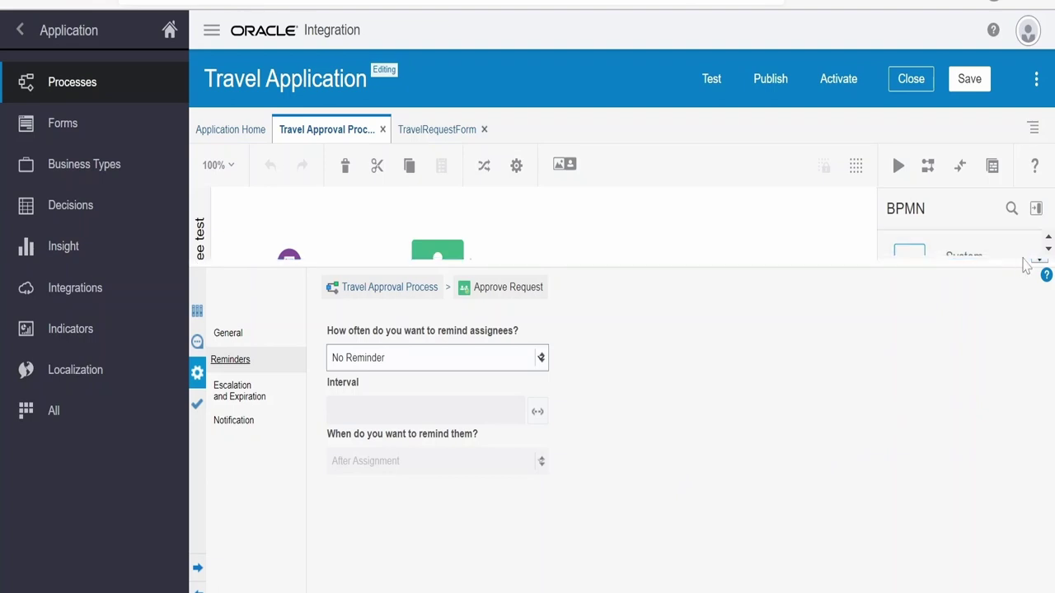
{"action": "left_click_drag", "start_coordinate": [1044, 269], "coordinate": [626, 507]}
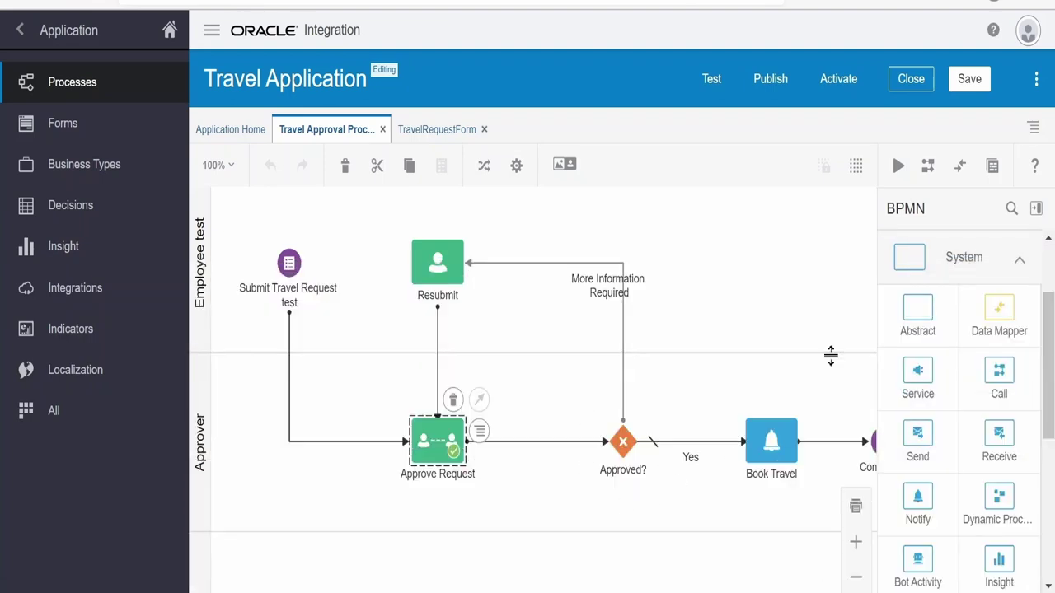
Go back to Process Applications and reopen Travel Application
{"action": "left_click", "coordinate": [19, 31]}
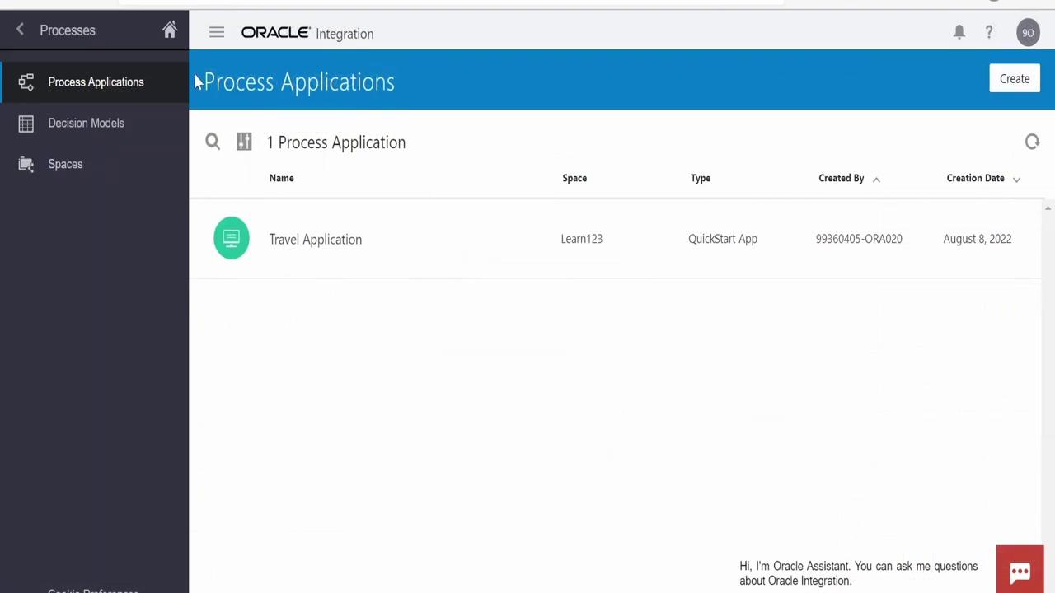
{"action": "left_click", "coordinate": [315, 251]}
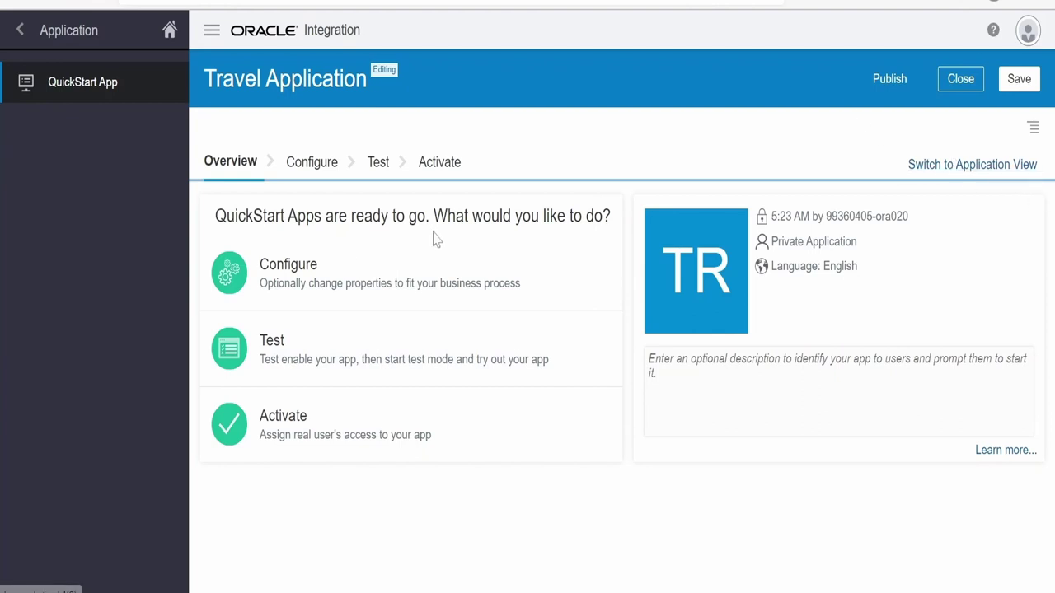
Review the QuickStart activity cards: Submit Travel Request, Approve Request, Resubmit, Book Travel, Employee lane
{"action": "left_click", "coordinate": [312, 164]}
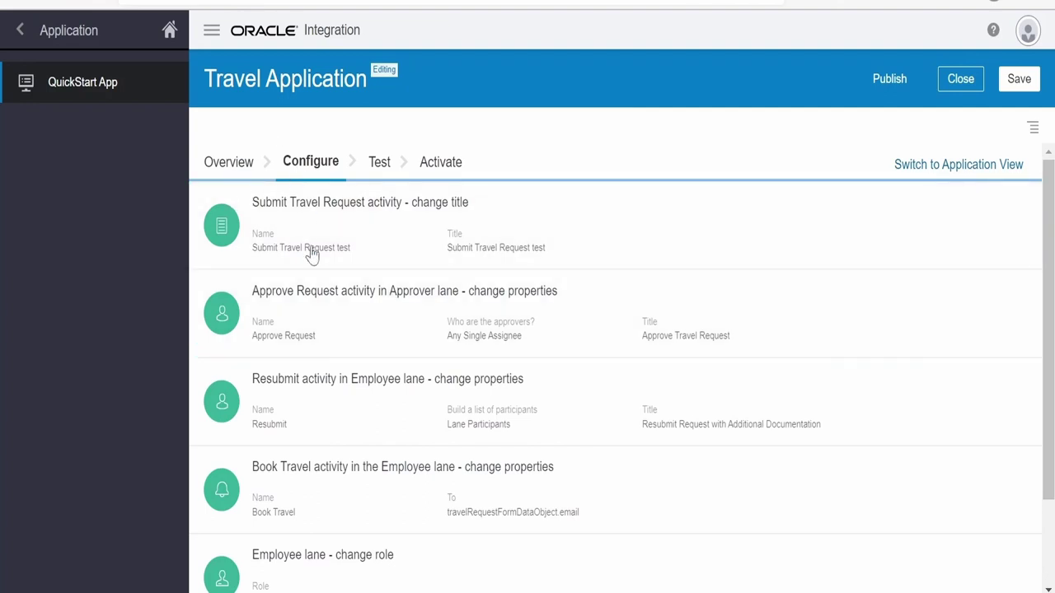
{"action": "scroll", "coordinate": [306, 445], "scroll_direction": "down", "scroll_amount": 3}
{"action": "scroll", "coordinate": [319, 443], "scroll_direction": "up", "scroll_amount": 3}
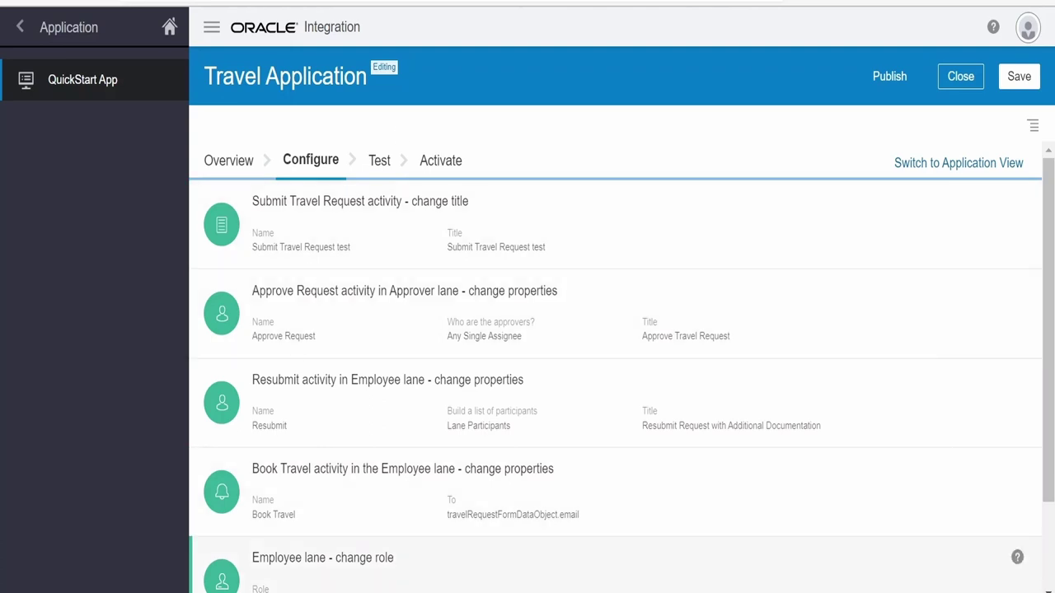
Activate the Travel_Application version for testing and launch it in Test Mode
{"action": "left_click", "coordinate": [379, 165]}
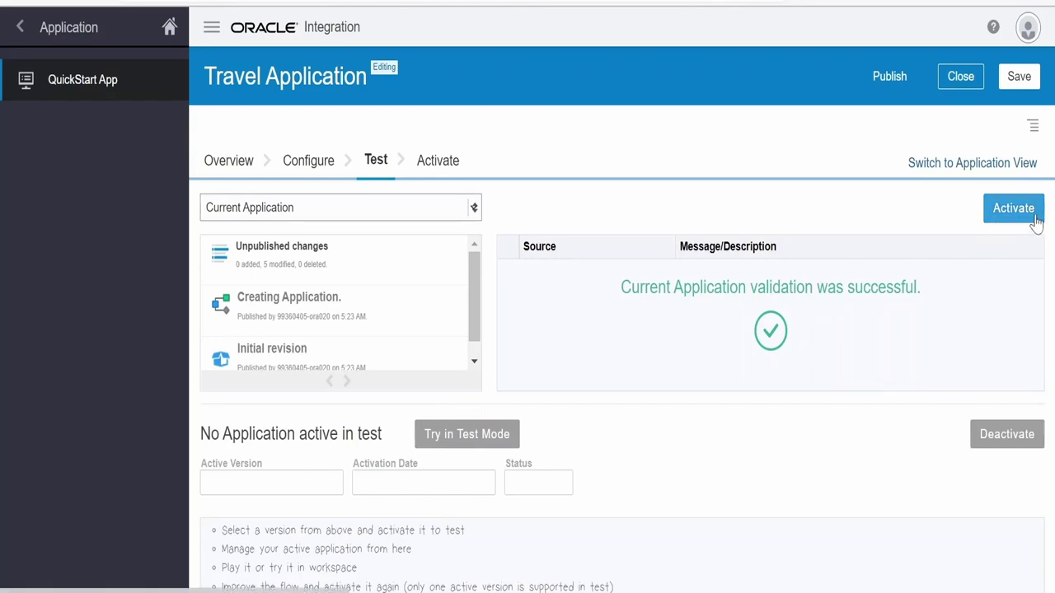
{"action": "left_click", "coordinate": [1034, 219]}
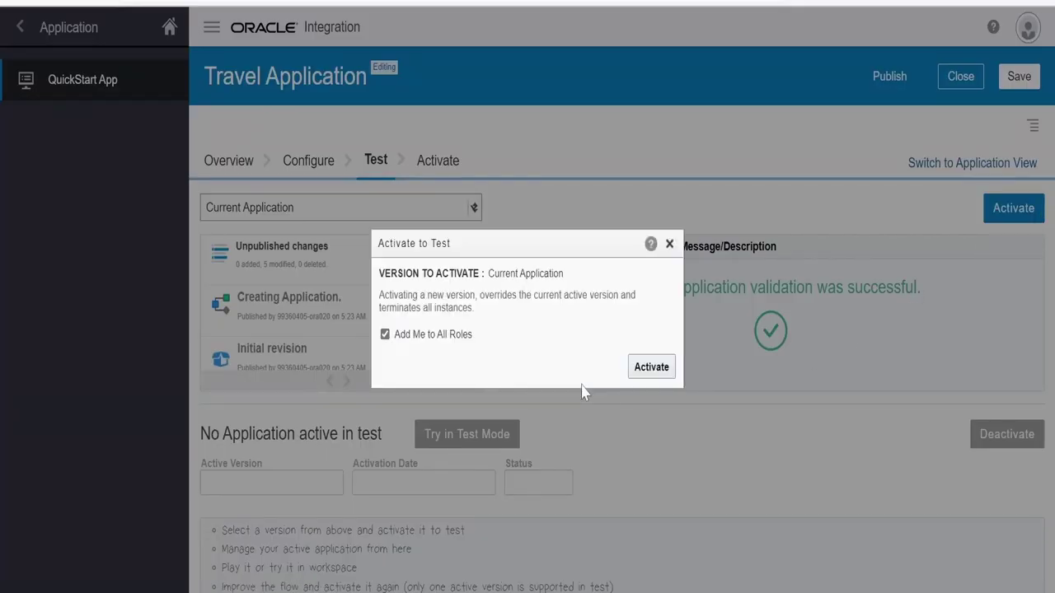
{"action": "left_click", "coordinate": [657, 372]}
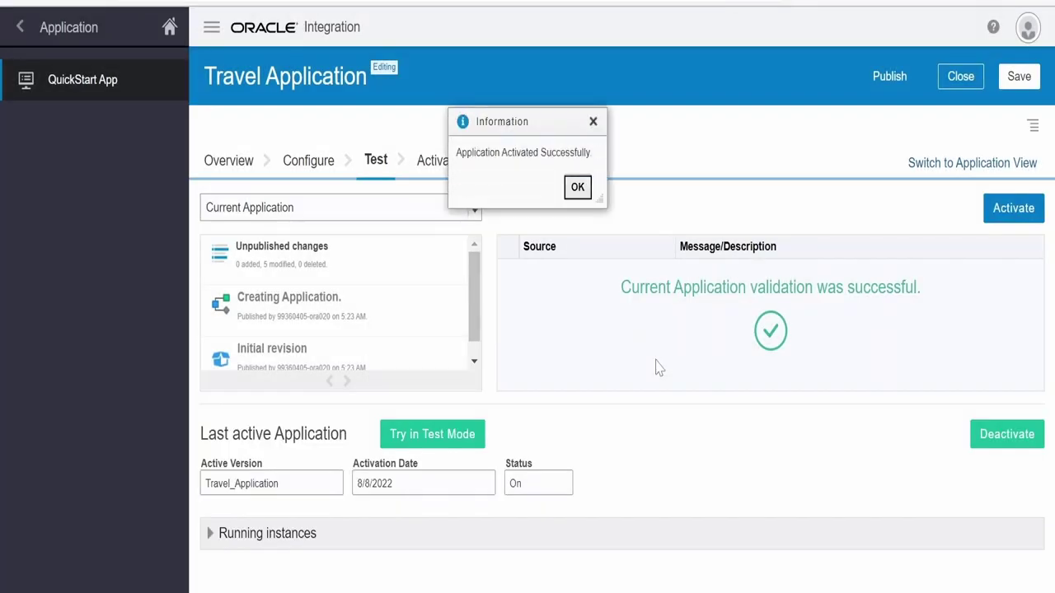
{"action": "left_click", "coordinate": [577, 187]}
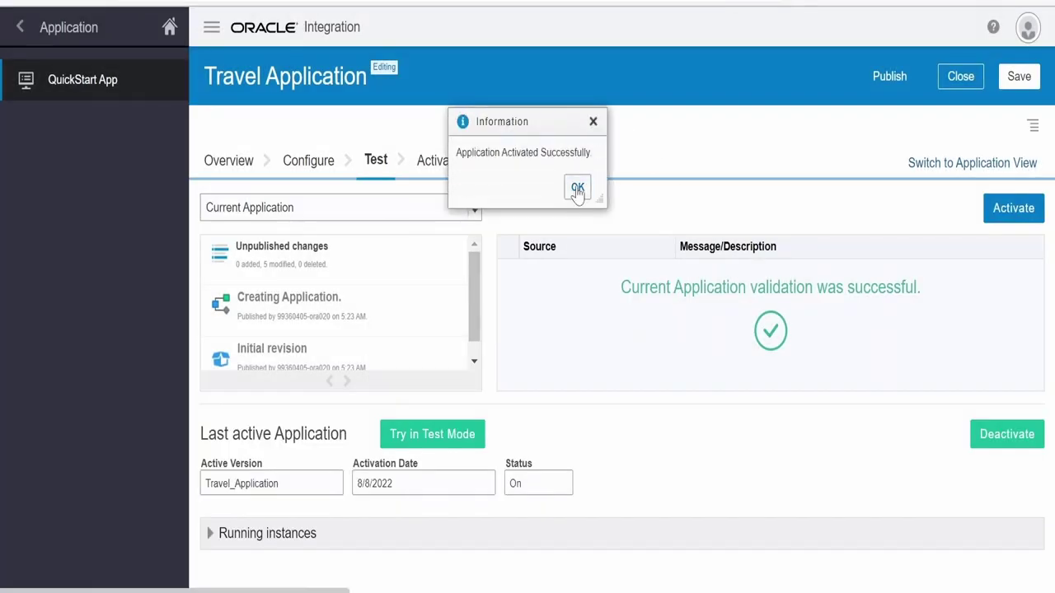
{"action": "left_click", "coordinate": [459, 445]}
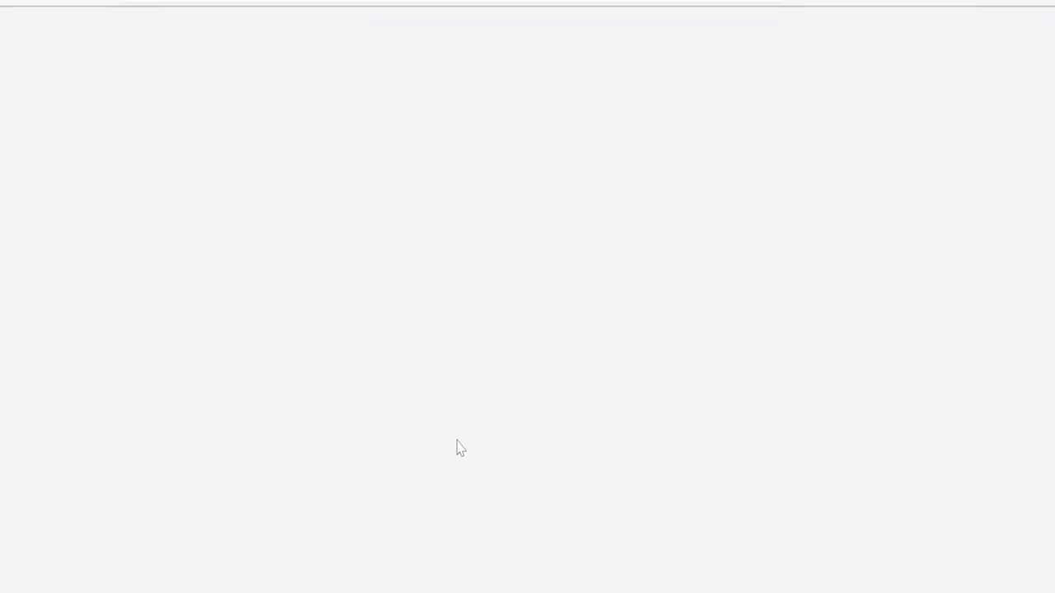
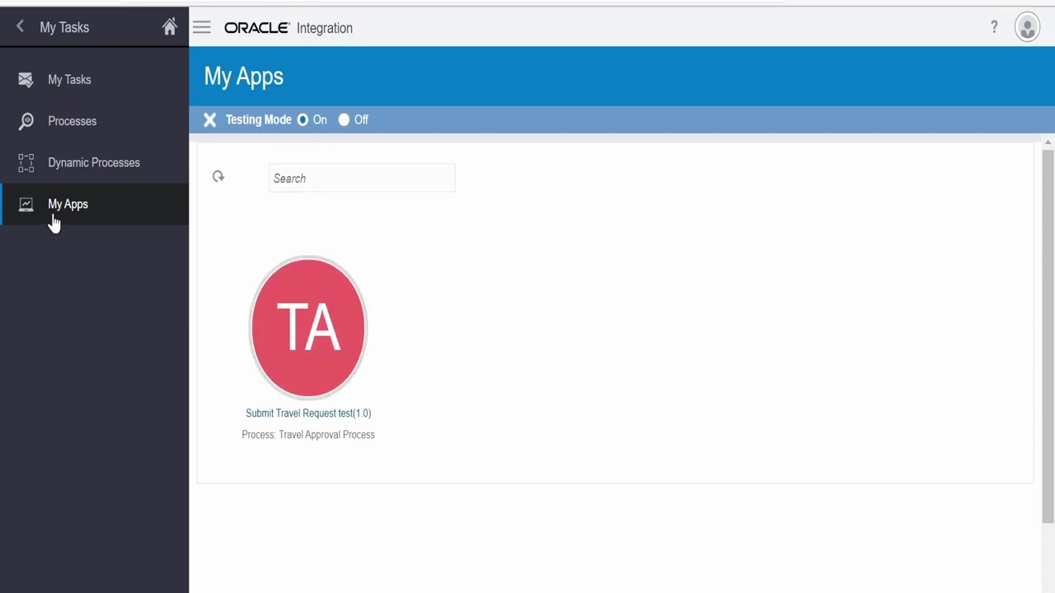
Open the Submit Travel Request form and fill in the traveller's name and e-mail address
{"action": "left_click", "coordinate": [326, 417]}
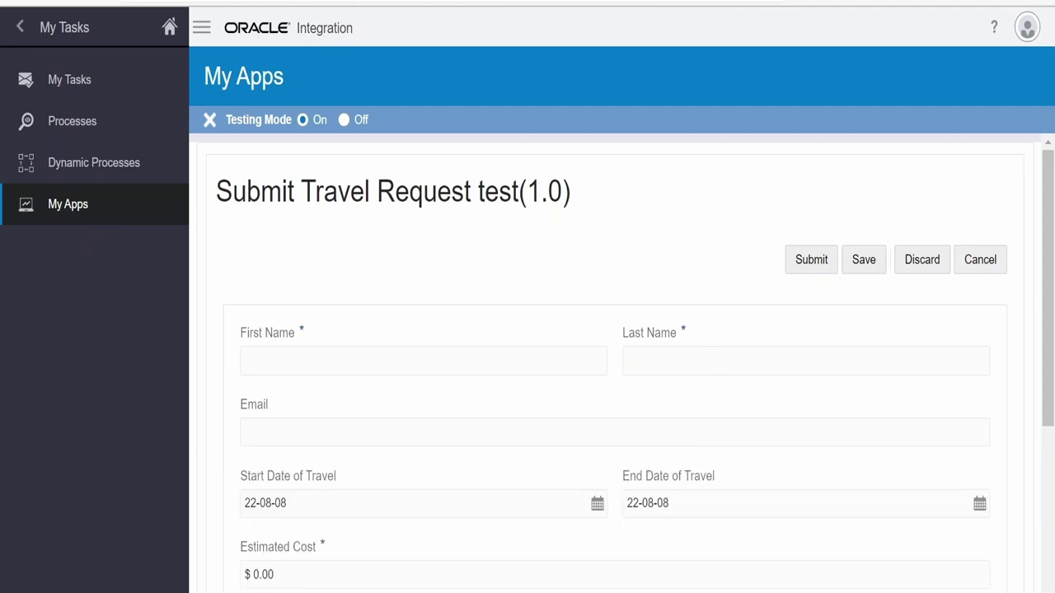
{"action": "scroll", "coordinate": [502, 345], "scroll_direction": "down", "scroll_amount": 4}
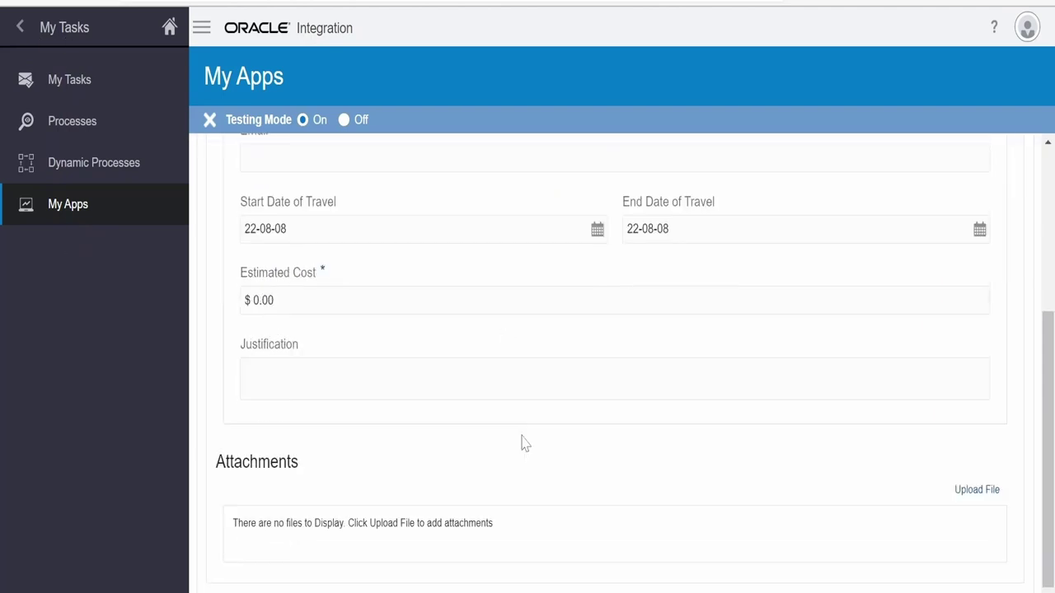
{"action": "scroll", "coordinate": [523, 443], "scroll_direction": "up", "scroll_amount": 2}
{"action": "scroll", "coordinate": [614, 363], "scroll_direction": "up", "scroll_amount": 2}
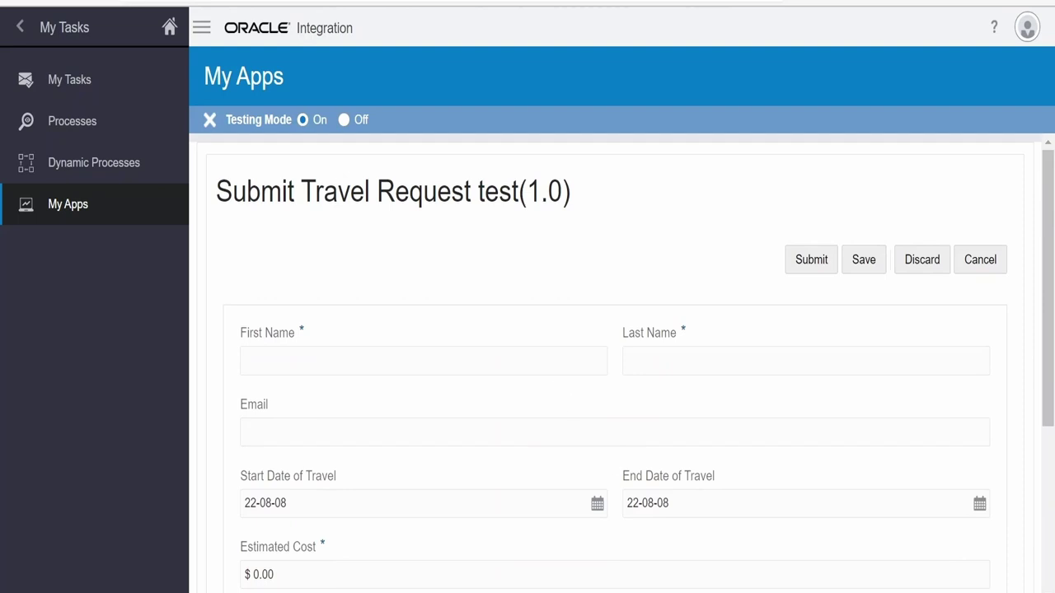
{"action": "type", "text": "beenum"}
{"action": "key", "text": "Tab"}
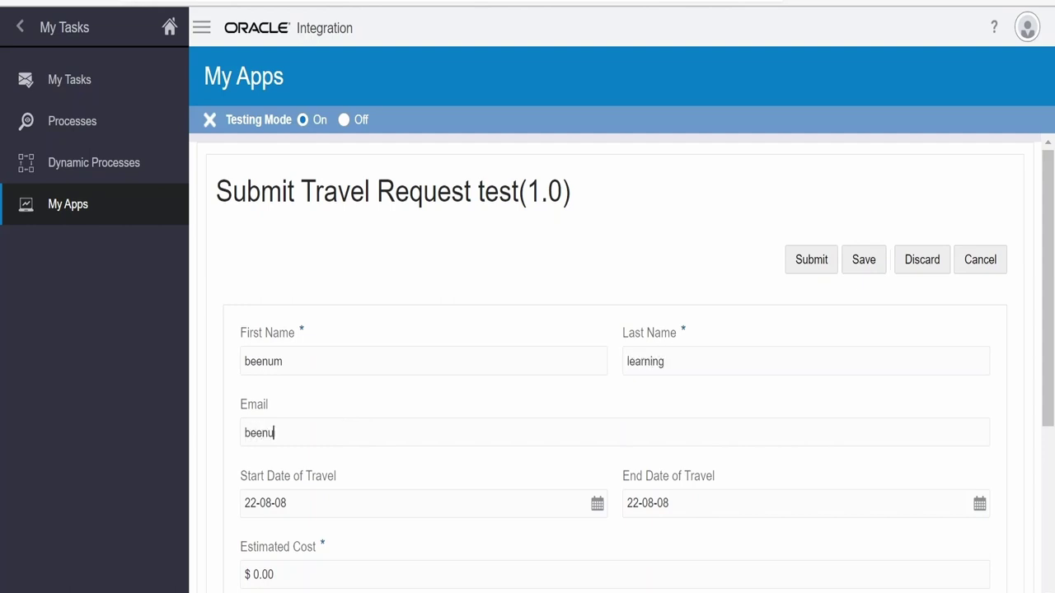
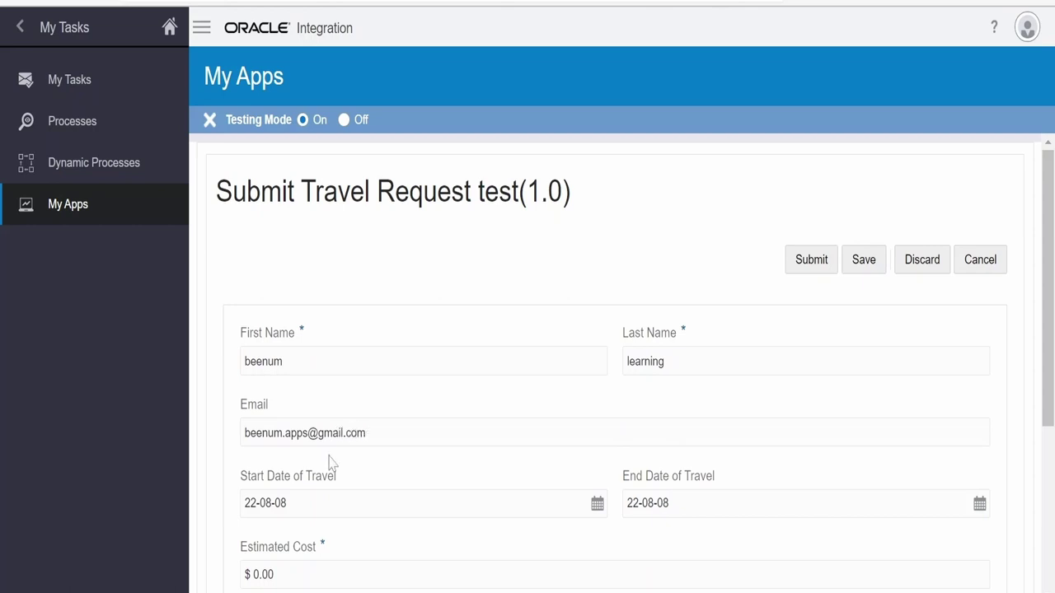
Enter an estimated cost of 10 with justification 'vacation' and submit the request
{"action": "scroll", "coordinate": [329, 464], "scroll_direction": "down", "scroll_amount": 1}
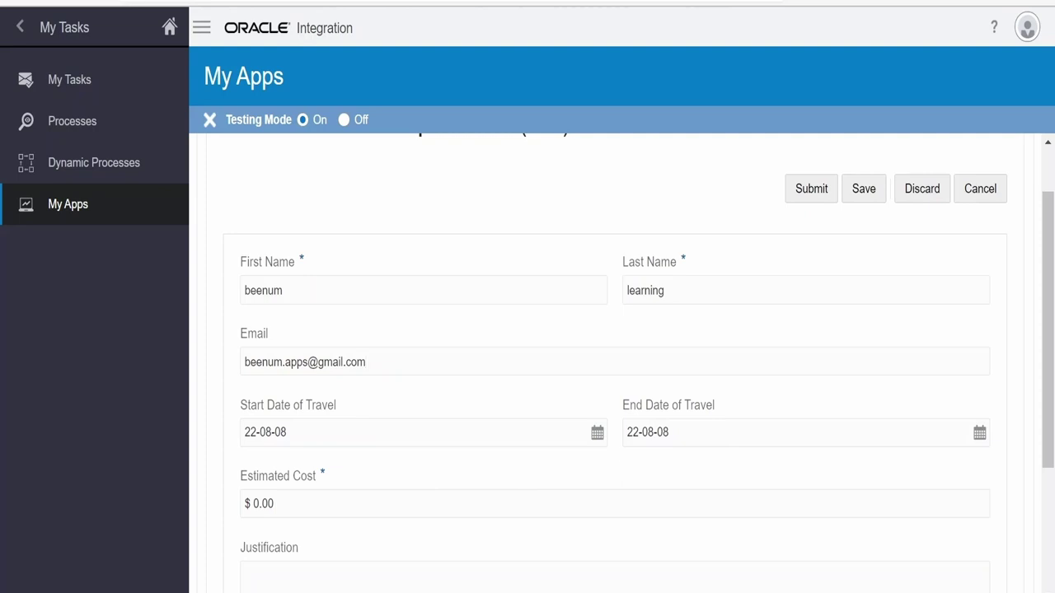
{"action": "left_click", "coordinate": [263, 503]}
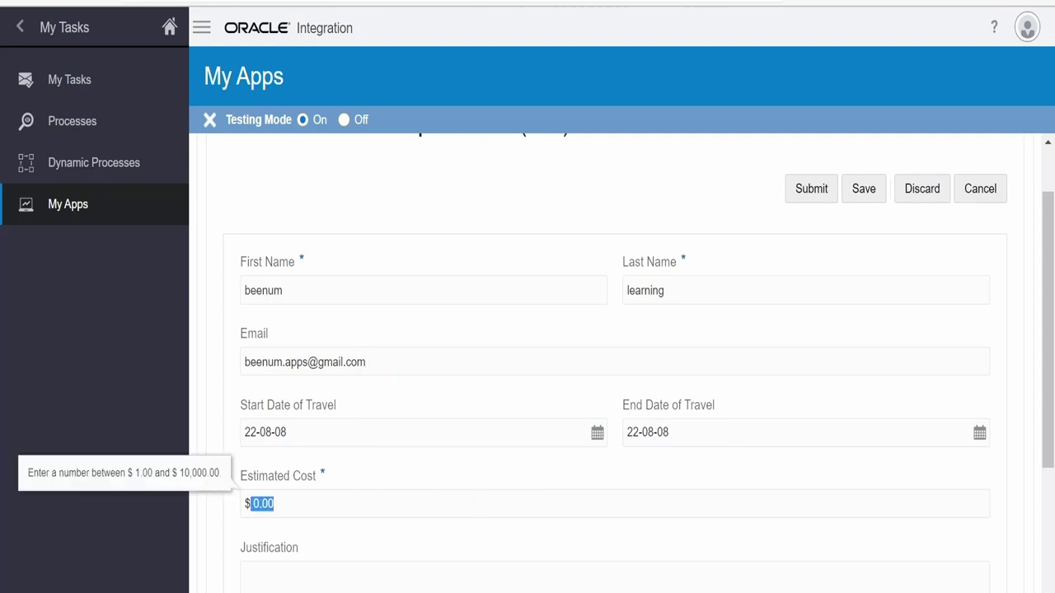
{"action": "type", "text": "10"}
{"action": "scroll", "coordinate": [266, 513], "scroll_direction": "down", "scroll_amount": 3}
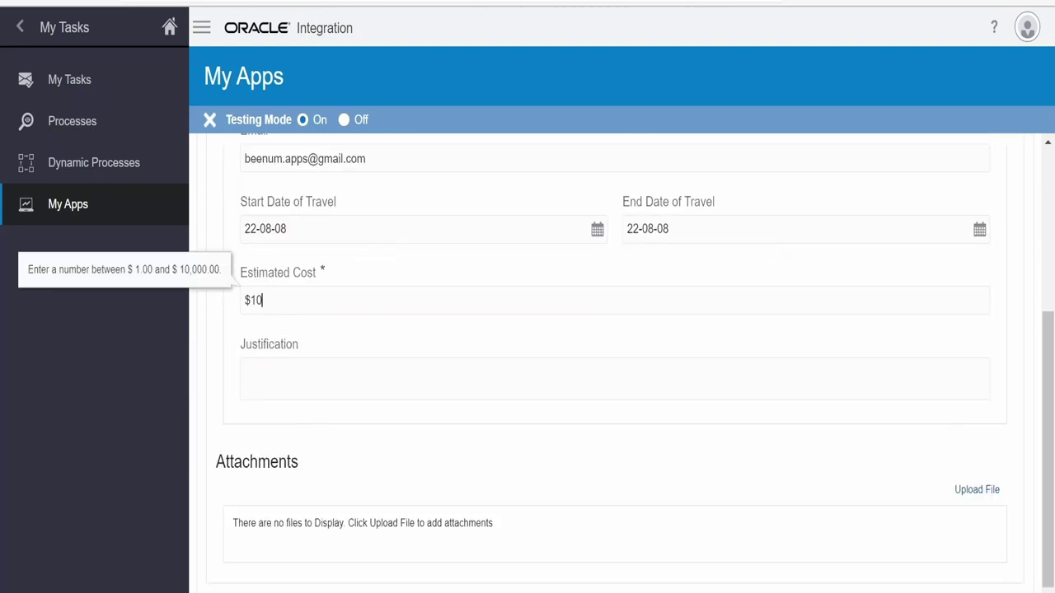
{"action": "key", "text": "Tab"}
{"action": "type", "text": "vacation"}
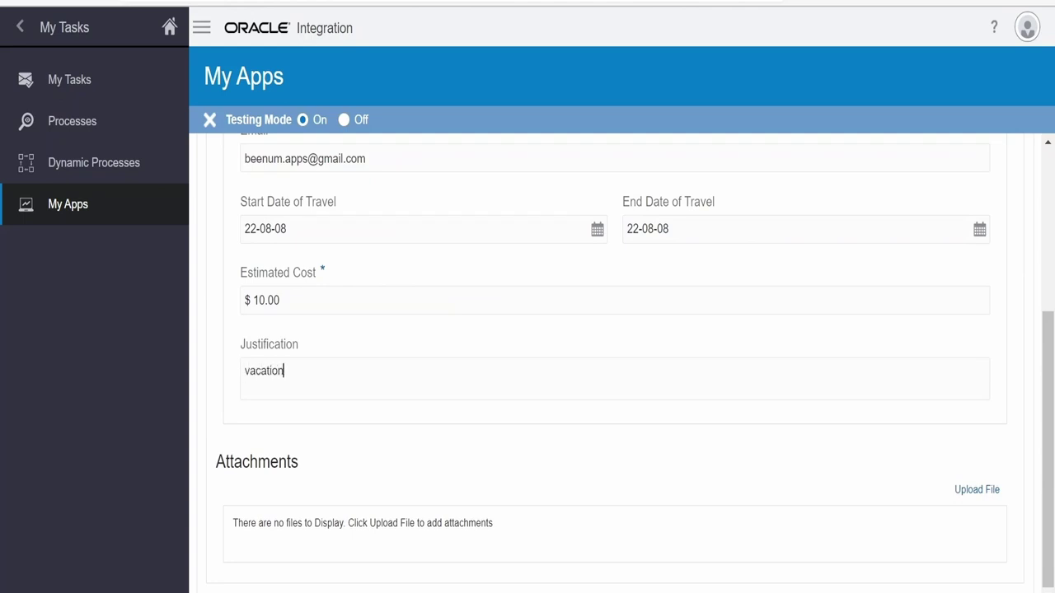
{"action": "scroll", "coordinate": [483, 549], "scroll_direction": "up", "scroll_amount": 3}
{"action": "scroll", "coordinate": [483, 549], "scroll_direction": "down", "scroll_amount": 3}
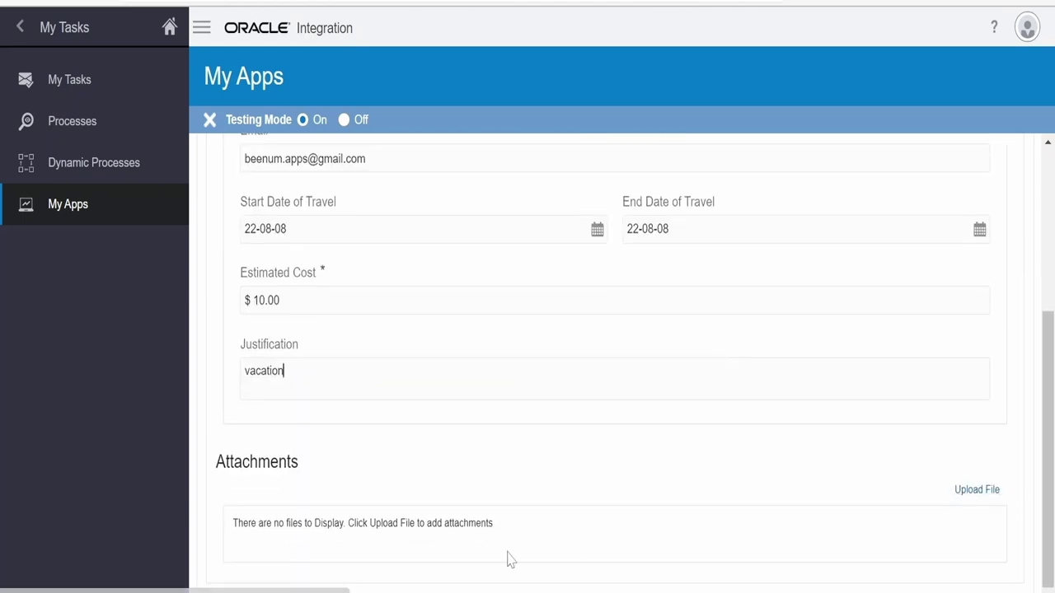
{"action": "scroll", "coordinate": [537, 547], "scroll_direction": "up", "scroll_amount": 3}
{"action": "left_click", "coordinate": [814, 261]}
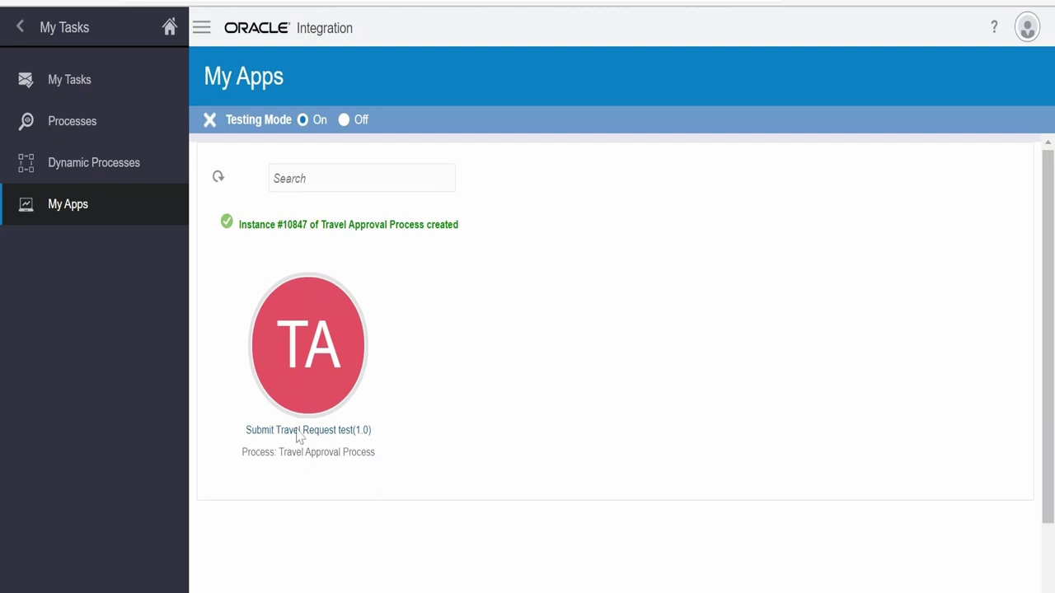
Reopen the travel request form, fill in the name and e-mail, and set end date 22-08-18
{"action": "left_click", "coordinate": [297, 427]}
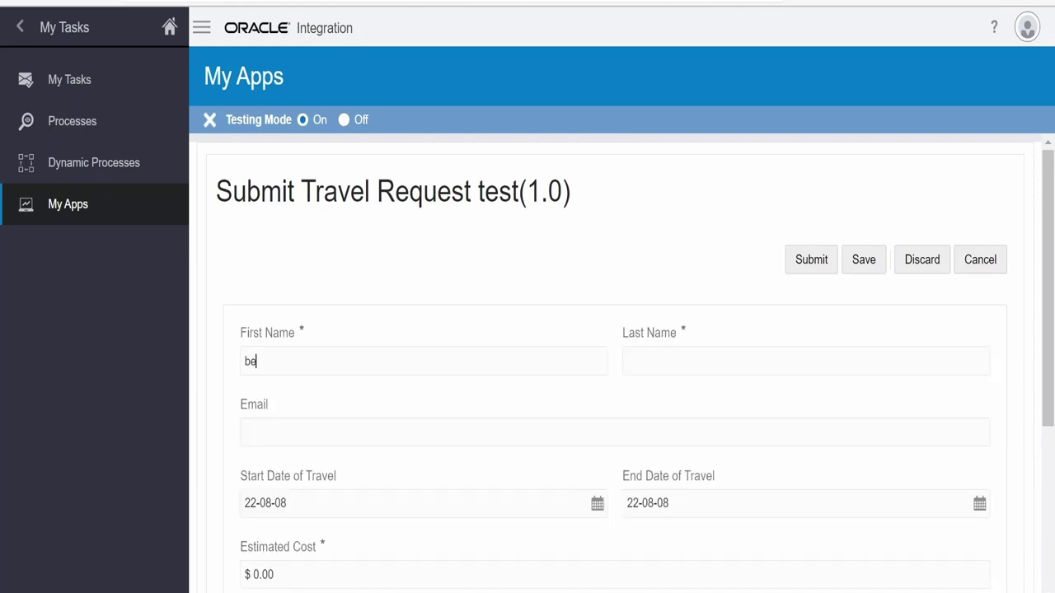
{"action": "type", "text": "enu"}
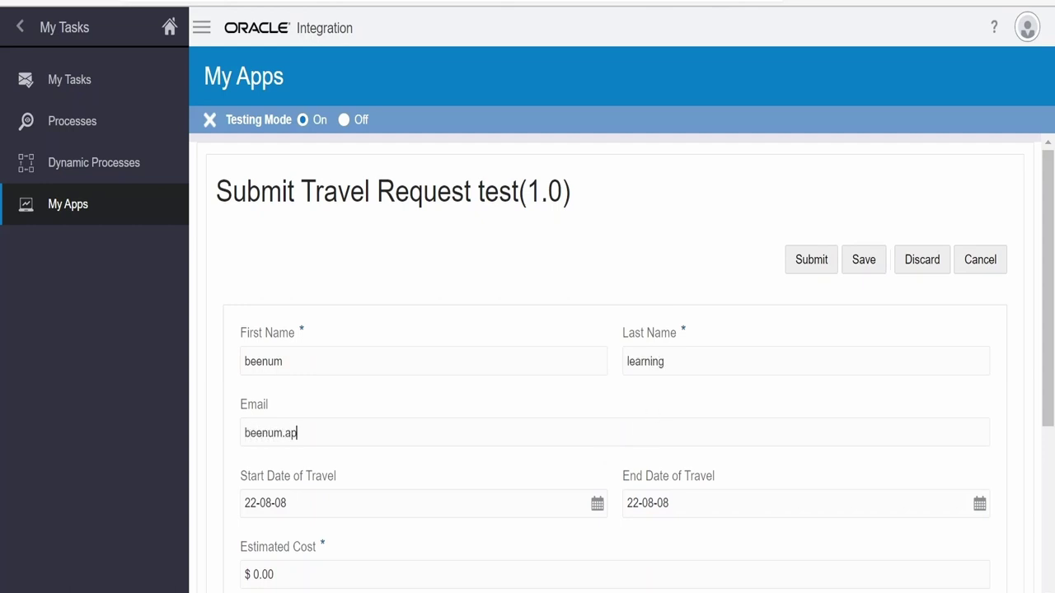
{"action": "left_click", "coordinate": [849, 510]}
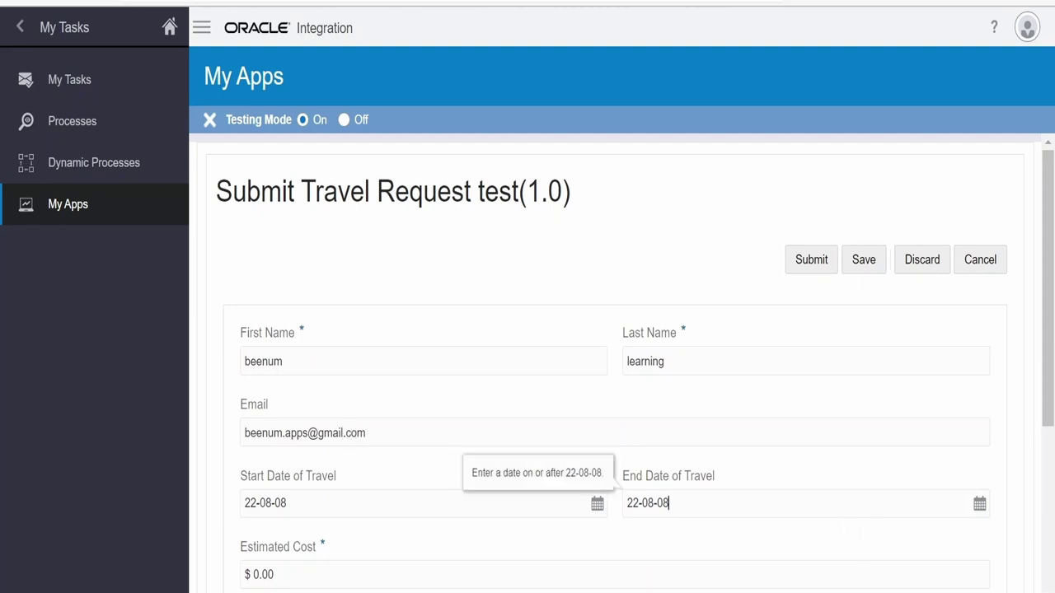
{"action": "left_click", "coordinate": [979, 503]}
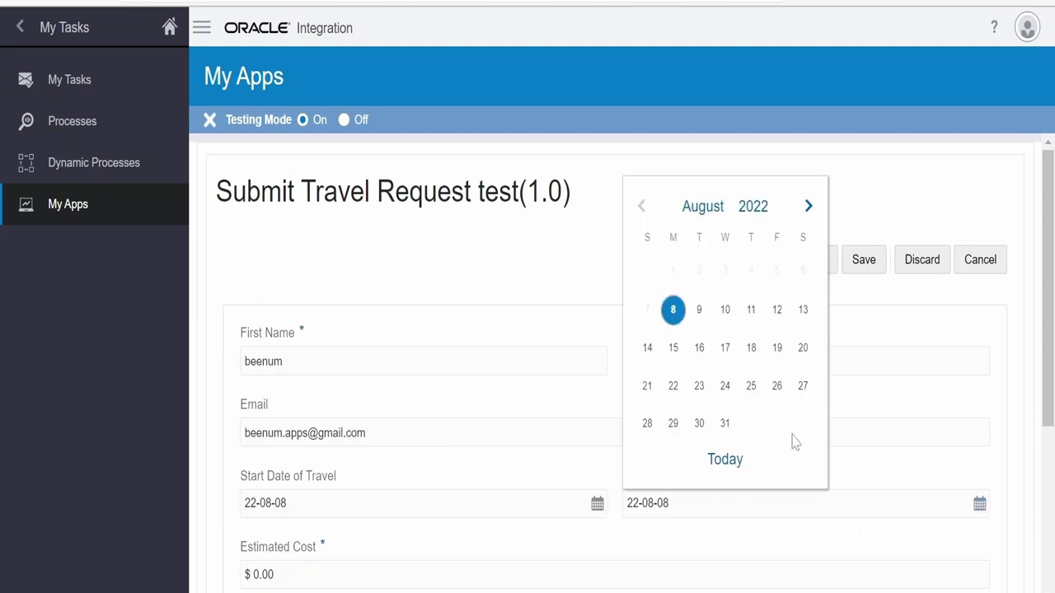
{"action": "left_click", "coordinate": [750, 347]}
{"action": "scroll", "coordinate": [704, 499], "scroll_direction": "down", "scroll_amount": 2}
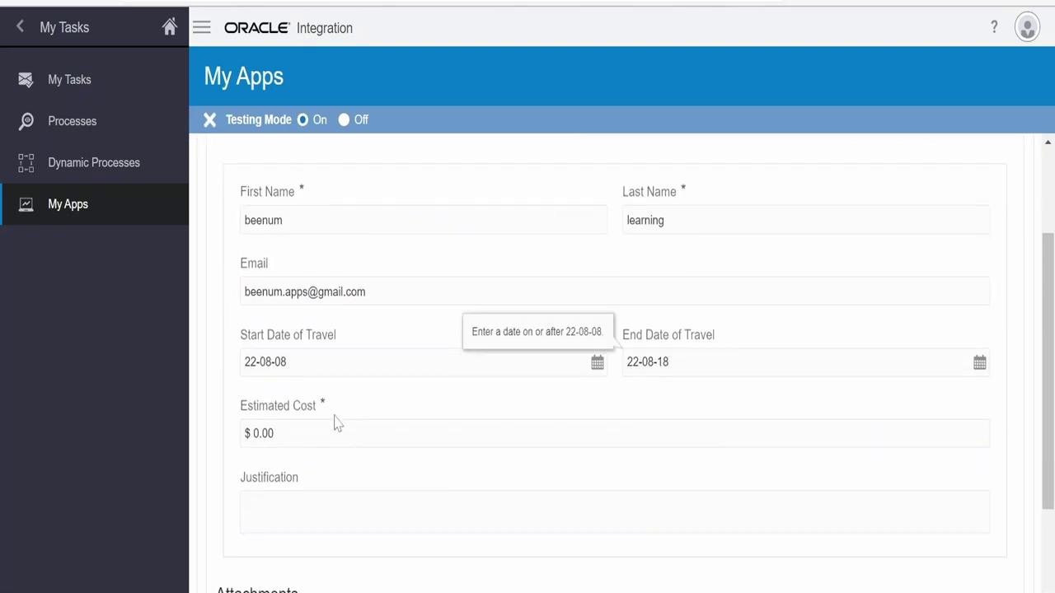
Replace the cost with $100.00, justify it as 'going to India', and submit
{"action": "left_click", "coordinate": [271, 434]}
{"action": "left_click_drag", "start_coordinate": [272, 433], "coordinate": [228, 445]}
{"action": "type", "text": "100"}
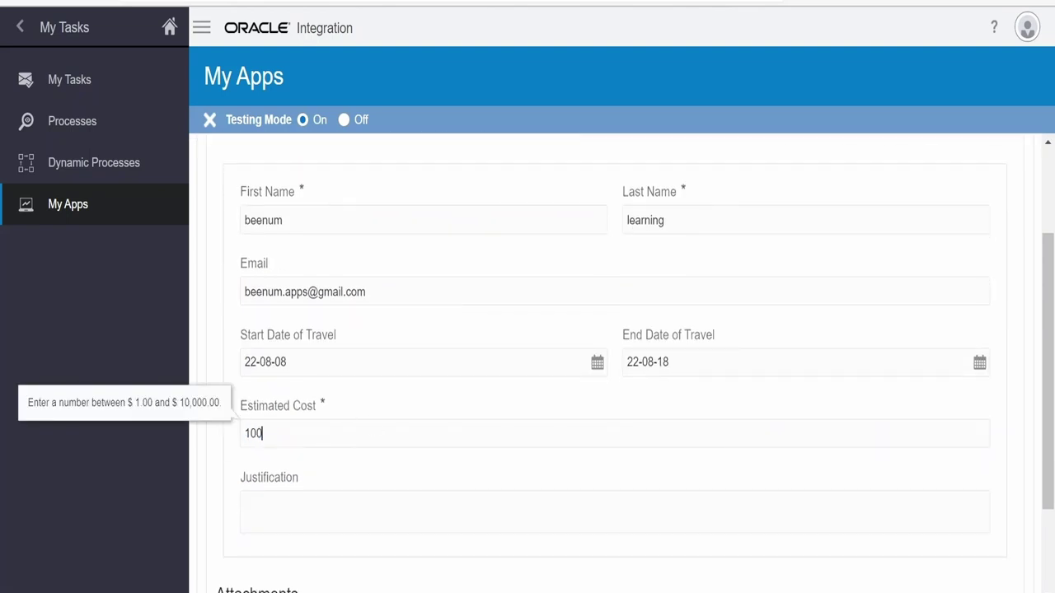
{"action": "left_click", "coordinate": [638, 497]}
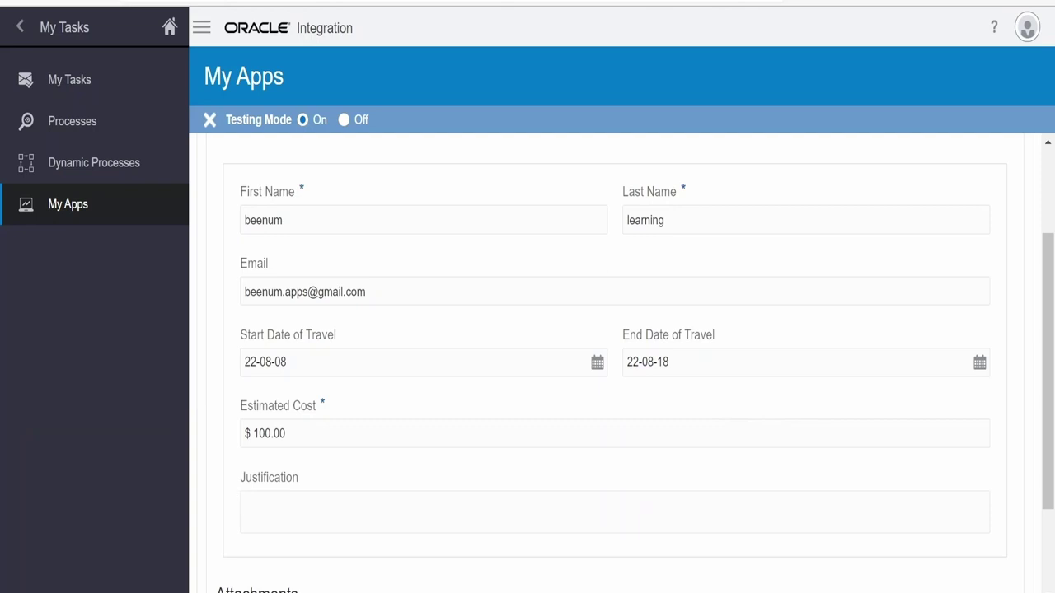
{"action": "type", "text": "going to India"}
{"action": "scroll", "coordinate": [937, 452], "scroll_direction": "down", "scroll_amount": 3}
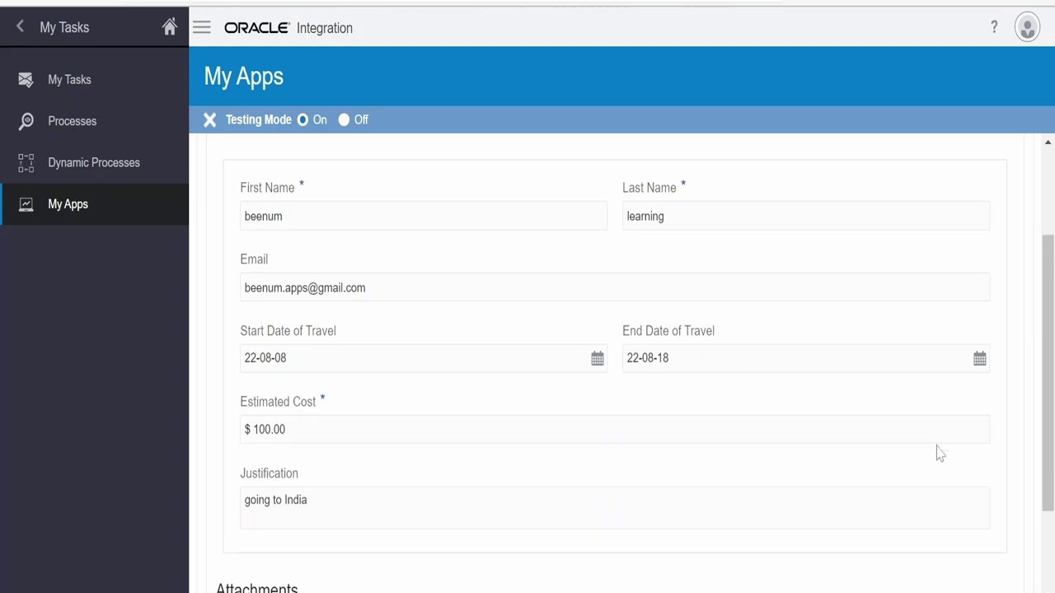
{"action": "scroll", "coordinate": [999, 404], "scroll_direction": "up", "scroll_amount": 3}
{"action": "scroll", "coordinate": [999, 404], "scroll_direction": "up", "scroll_amount": 2}
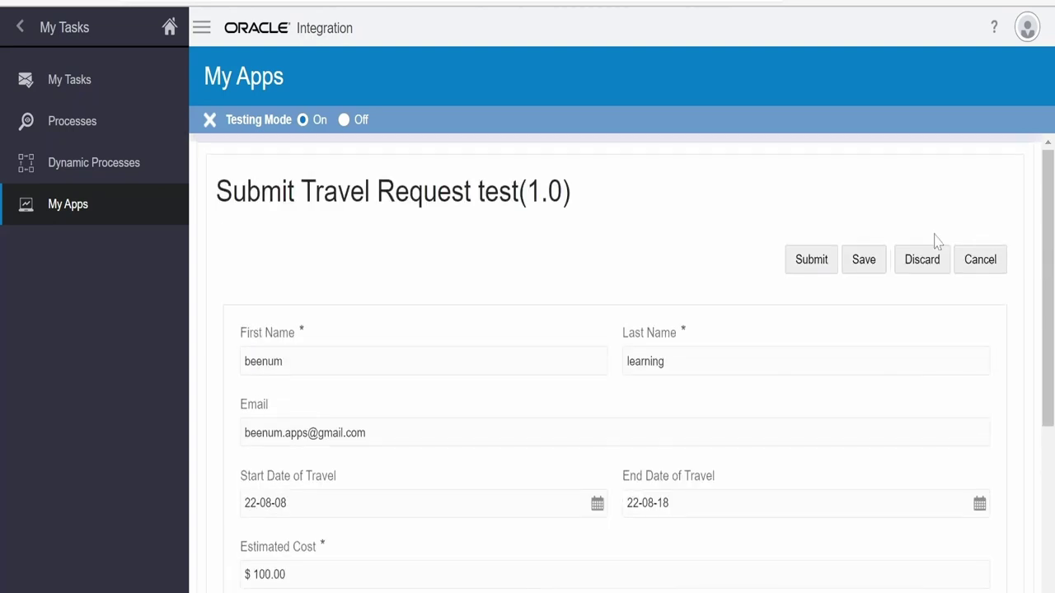
{"action": "left_click", "coordinate": [812, 262]}
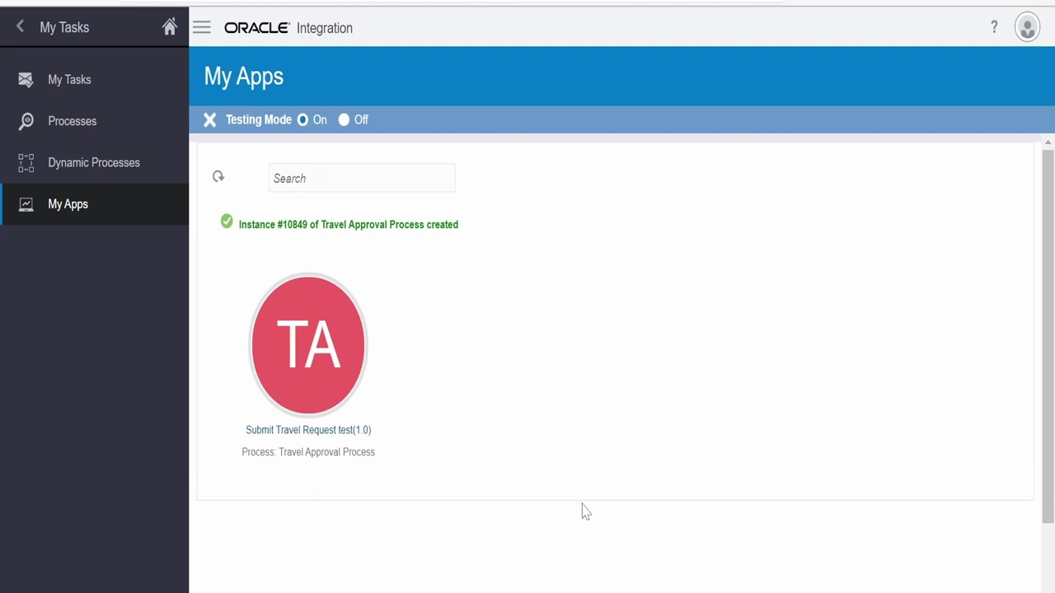
Open the newest Approve Travel Request task in My Tasks and post the comment 'rejected cost is high'
{"action": "left_click", "coordinate": [89, 78]}
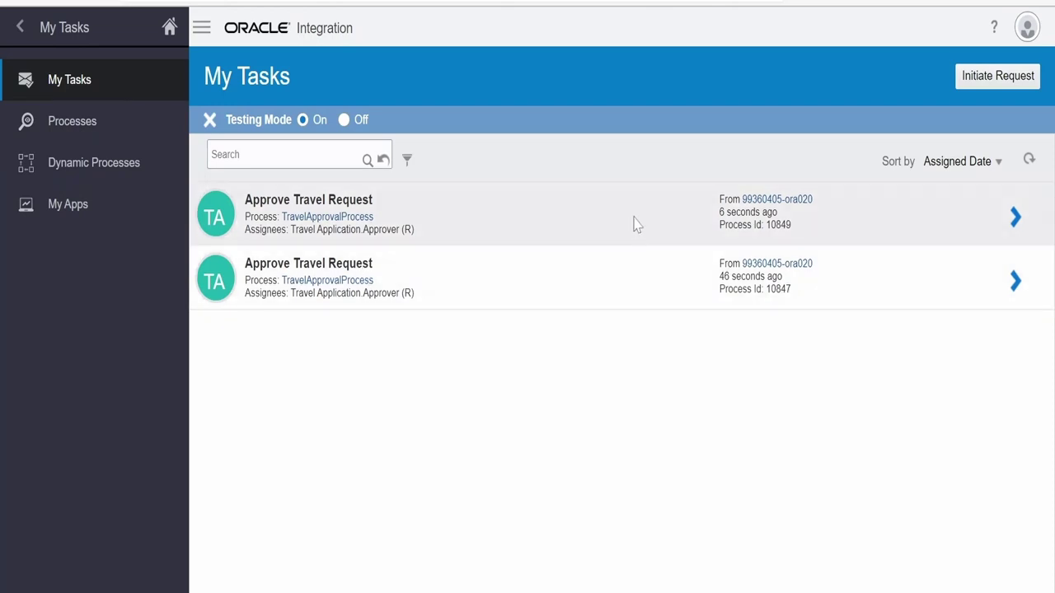
{"action": "left_click", "coordinate": [645, 227]}
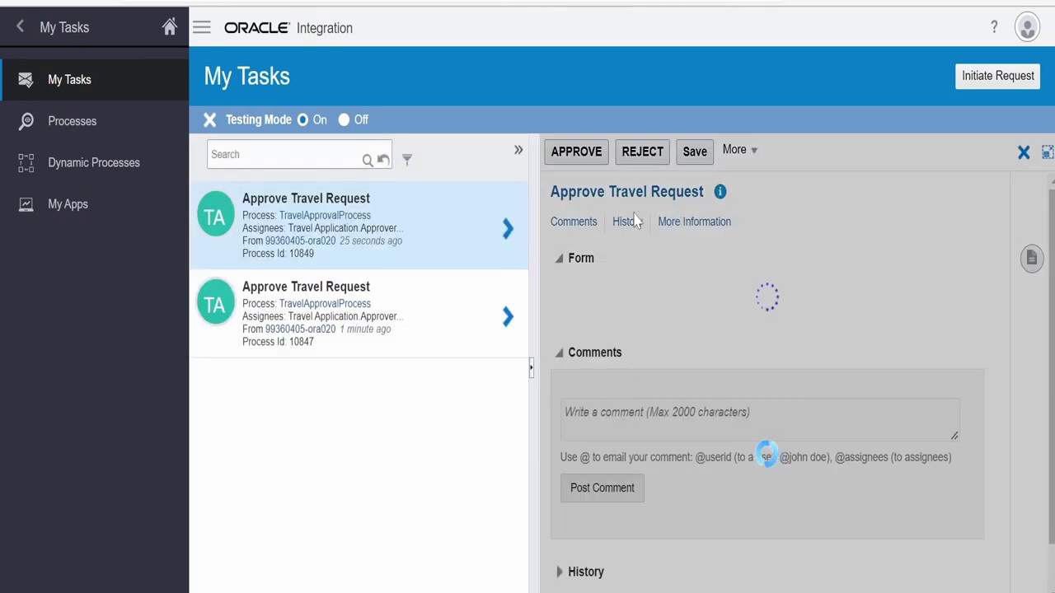
{"action": "scroll", "coordinate": [742, 299], "scroll_direction": "down", "scroll_amount": 2}
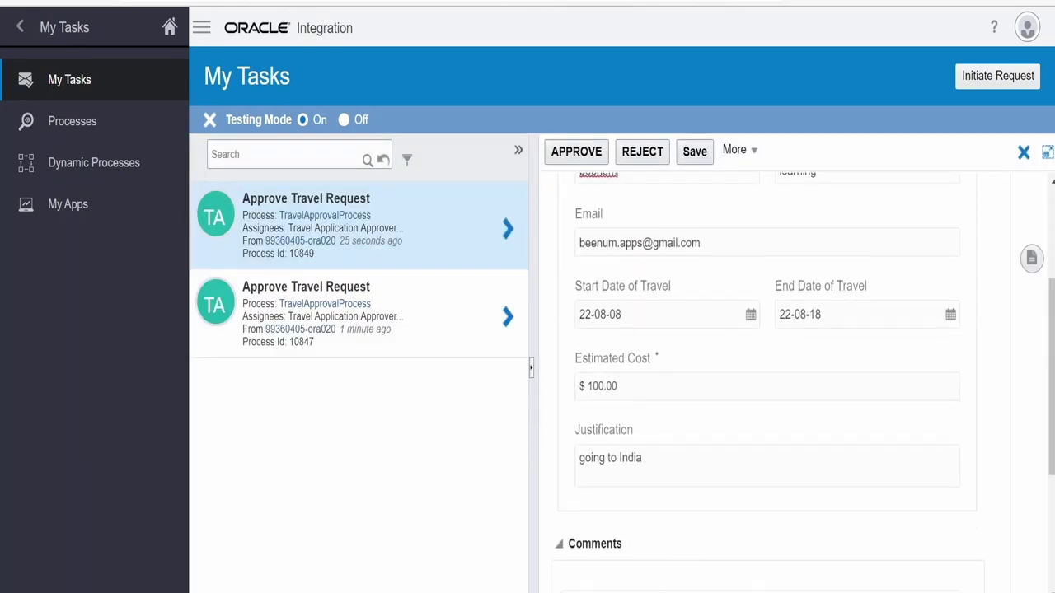
{"action": "scroll", "coordinate": [639, 475], "scroll_direction": "down", "scroll_amount": 2}
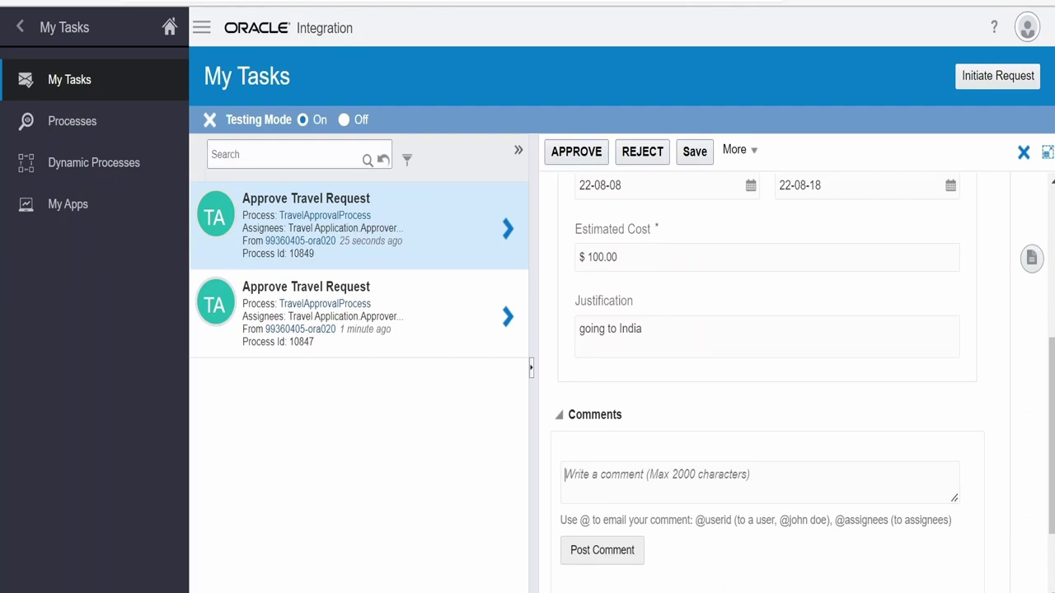
{"action": "type", "text": "rejected co"}
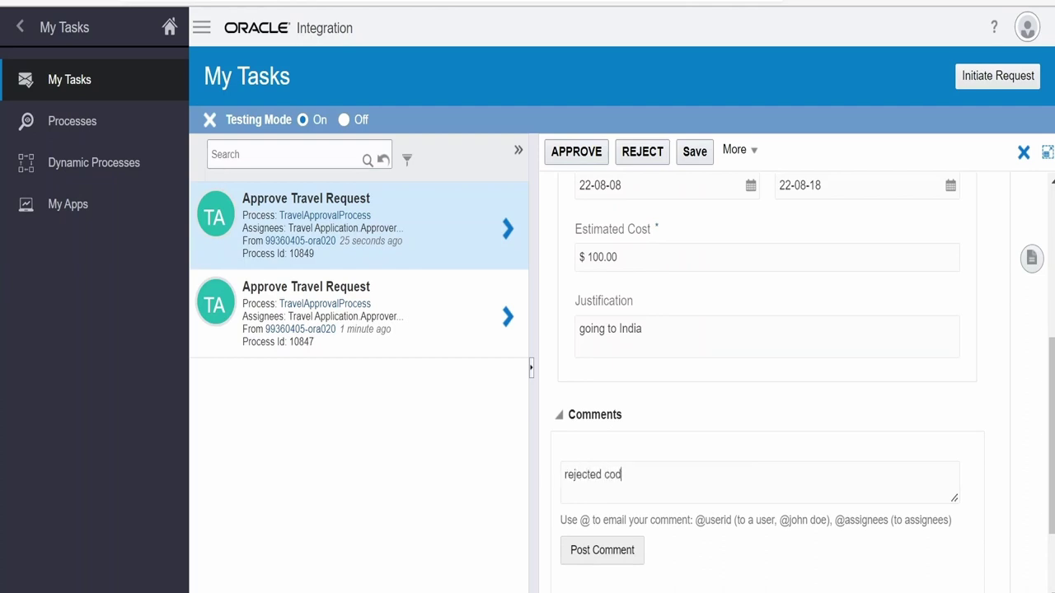
{"action": "type", "text": "st is high"}
{"action": "left_click", "coordinate": [602, 549]}
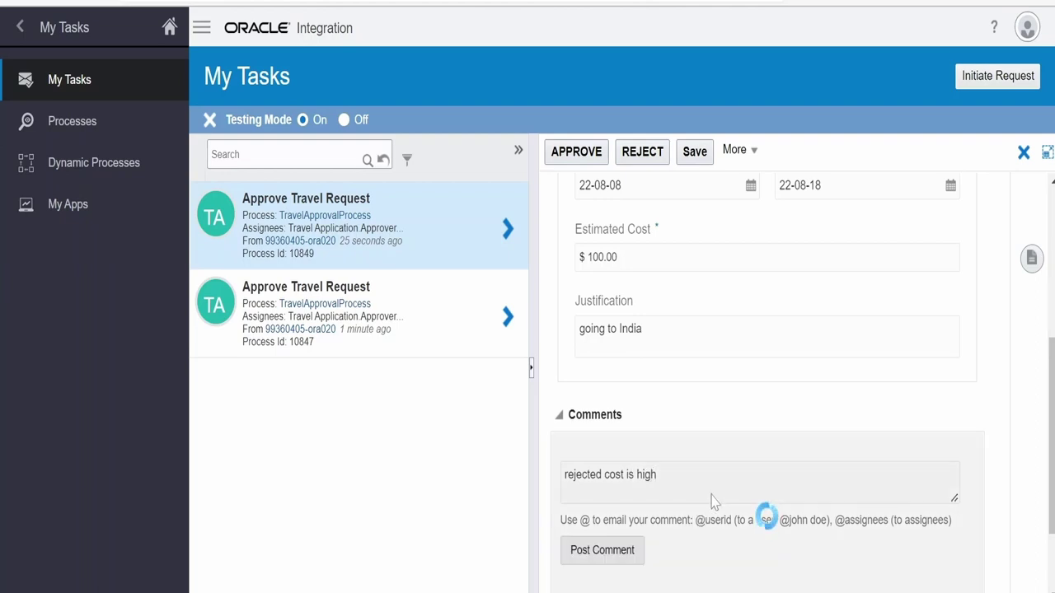
Clear the stray '@' from the comment box and reject the $100.00 request
{"action": "type", "text": "@"}
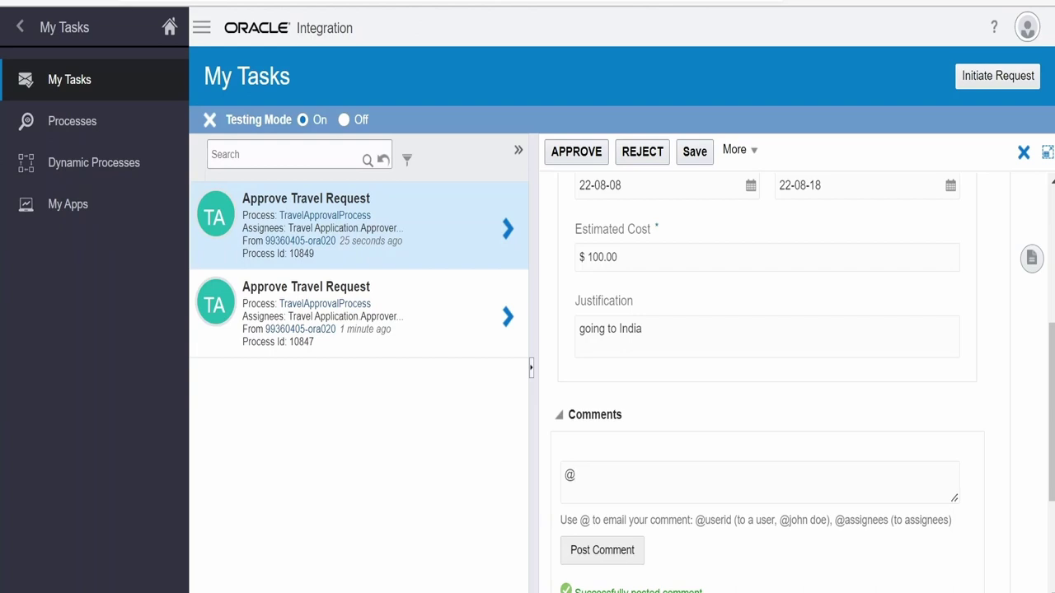
{"action": "key", "text": "BackSpace"}
{"action": "scroll", "coordinate": [664, 396], "scroll_direction": "up", "scroll_amount": 5}
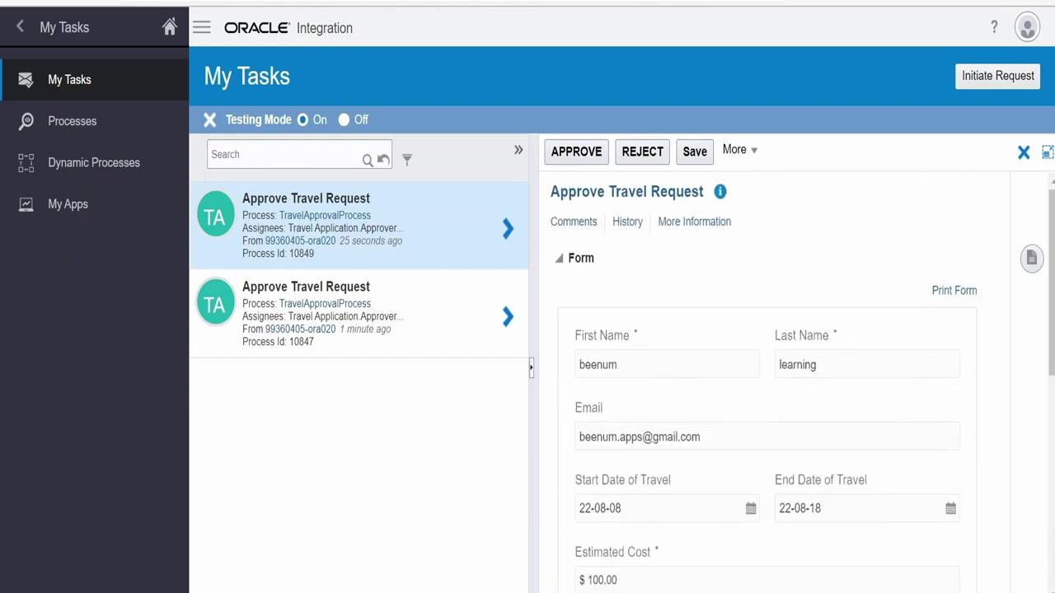
{"action": "left_click", "coordinate": [639, 156]}
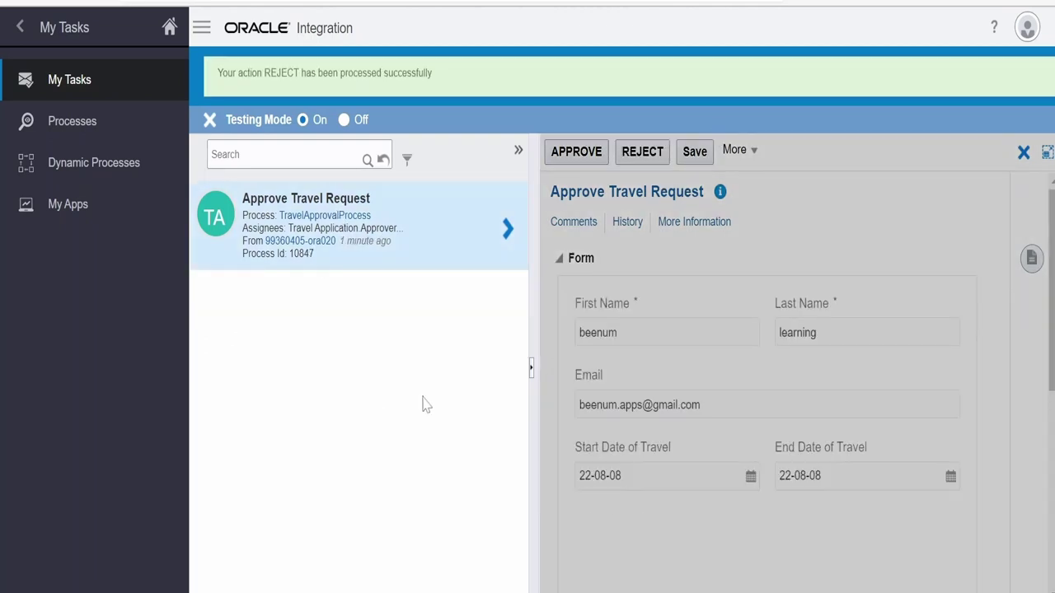
Comment 'approved' on the remaining task 10847 and approve it
{"action": "scroll", "coordinate": [949, 327], "scroll_direction": "down", "scroll_amount": 3}
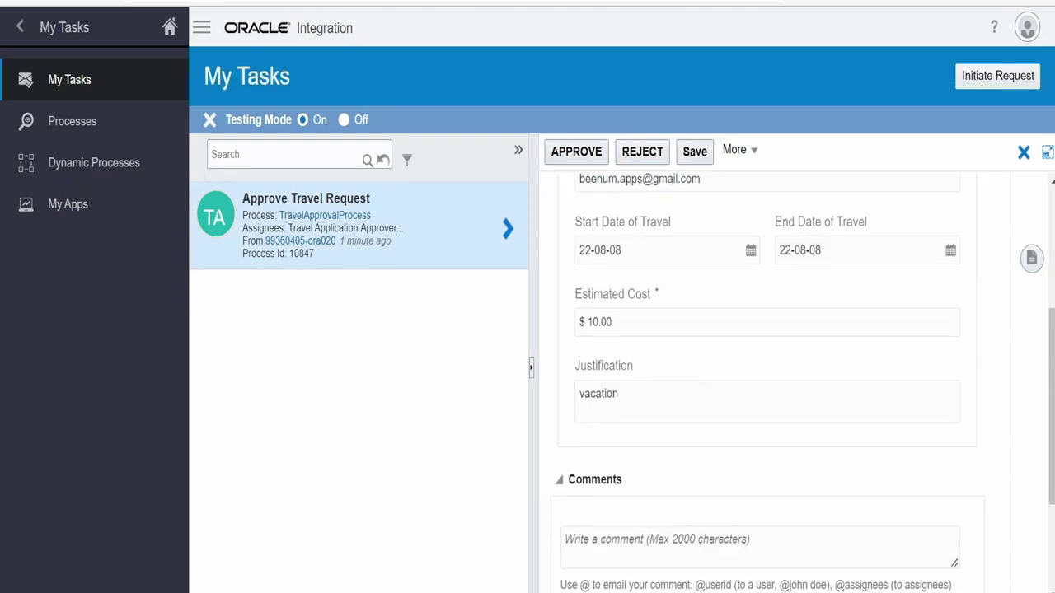
{"action": "scroll", "coordinate": [651, 498], "scroll_direction": "down", "scroll_amount": 2}
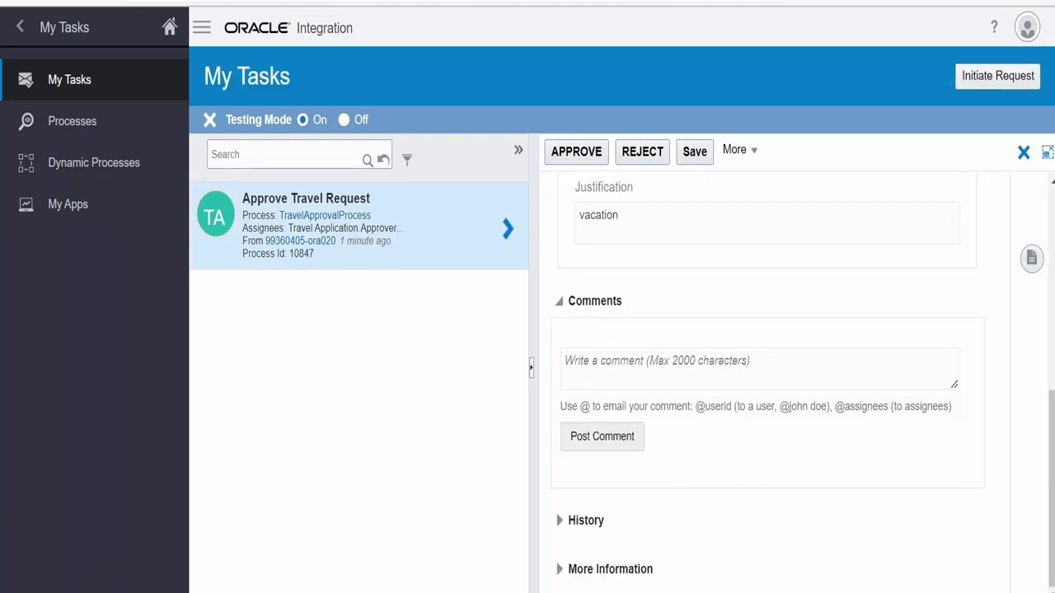
{"action": "type", "text": "approved"}
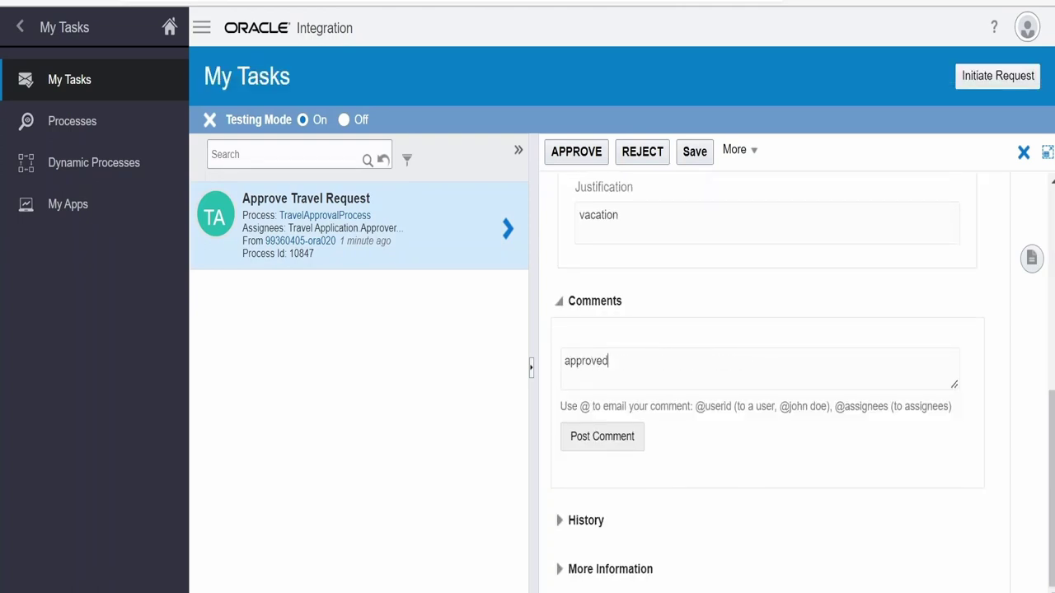
{"action": "left_click", "coordinate": [571, 150]}
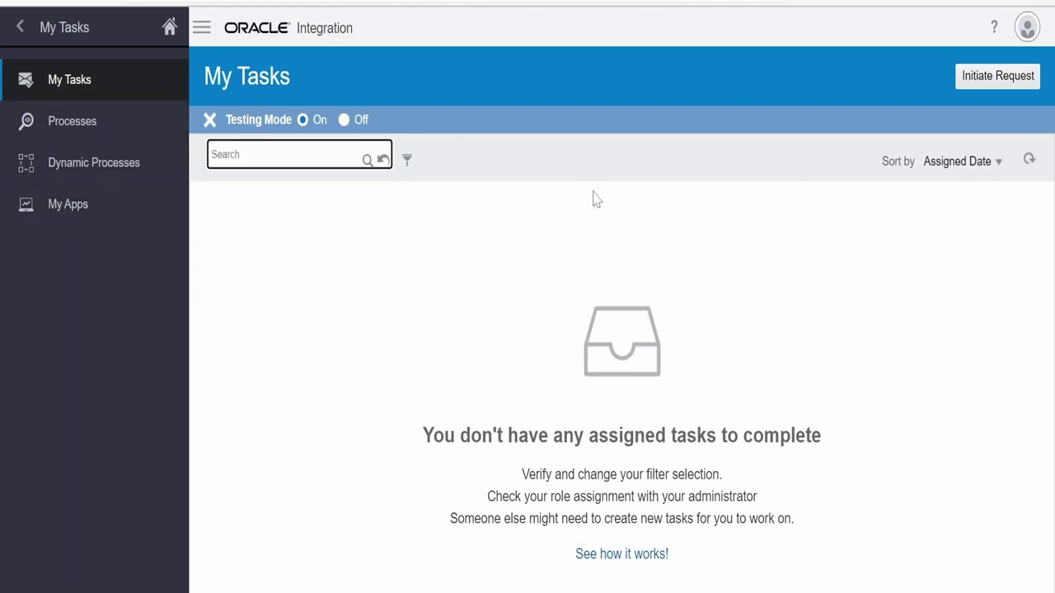
Exit Testing Mode and confirm deactivating the active Travel Application test version
{"action": "left_click", "coordinate": [209, 119]}
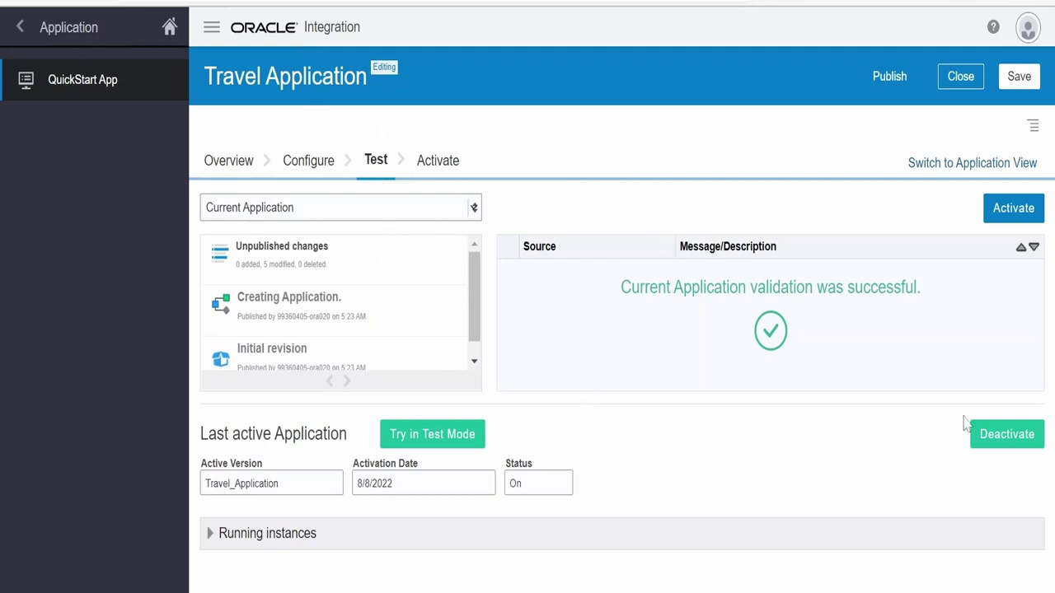
{"action": "left_click", "coordinate": [990, 432]}
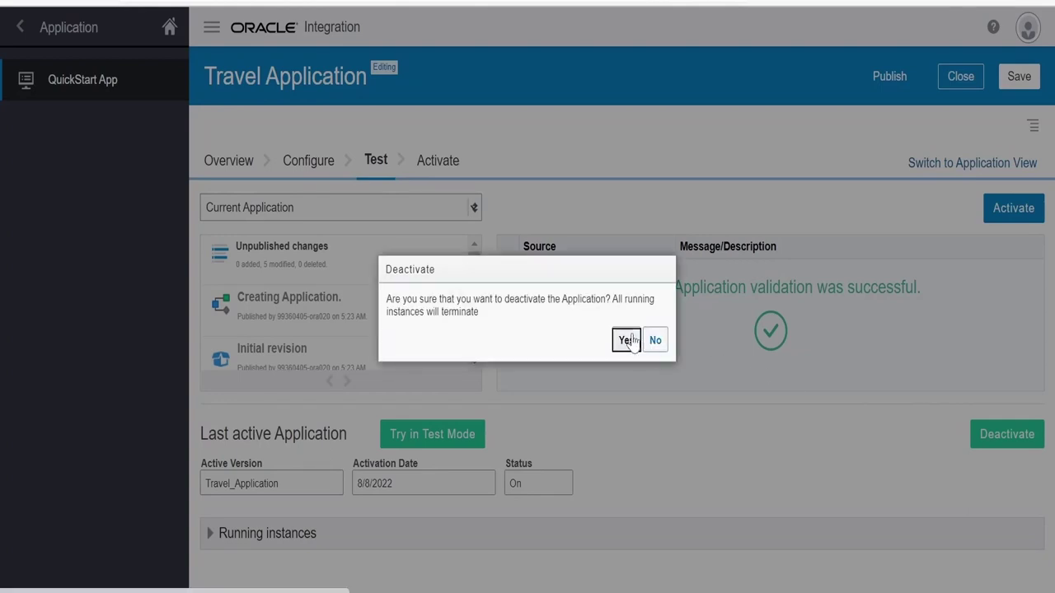
{"action": "left_click", "coordinate": [629, 340]}
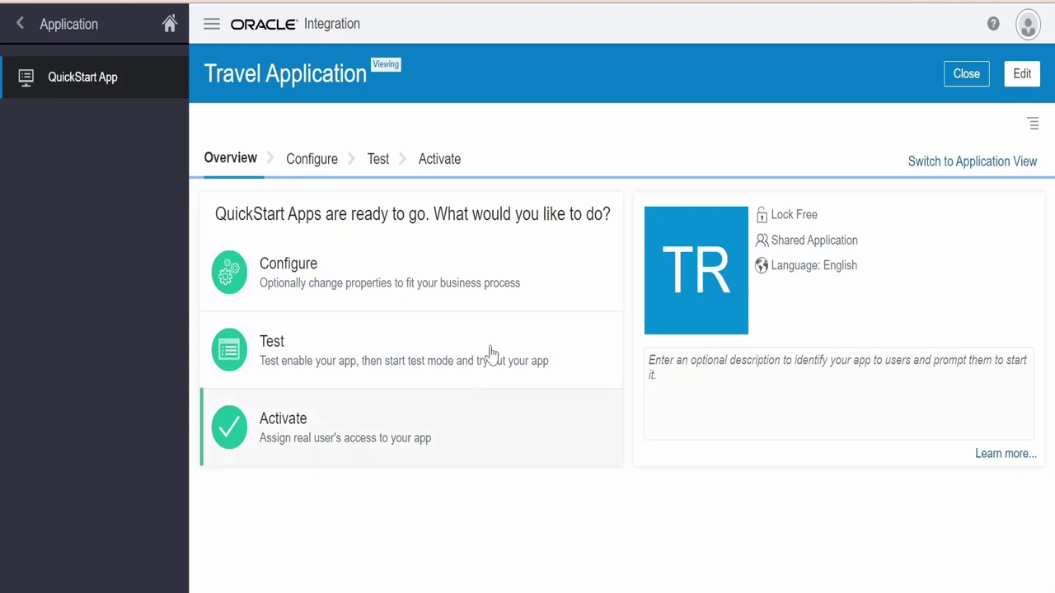
Validate the last published snapshot and activate it on My Server with version ID 1.0
{"action": "left_click", "coordinate": [439, 160]}
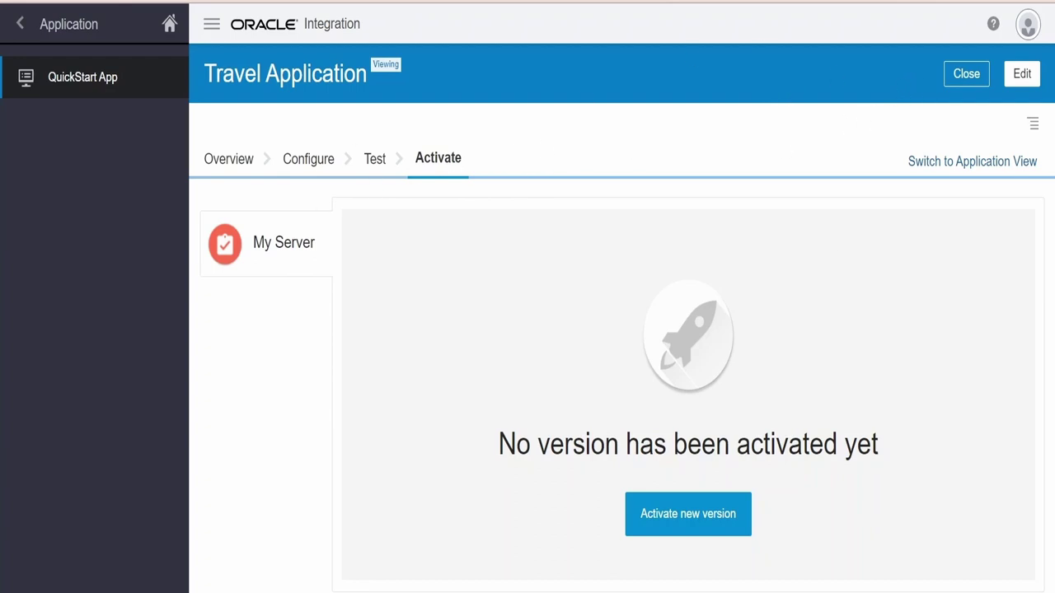
{"action": "left_click", "coordinate": [694, 527]}
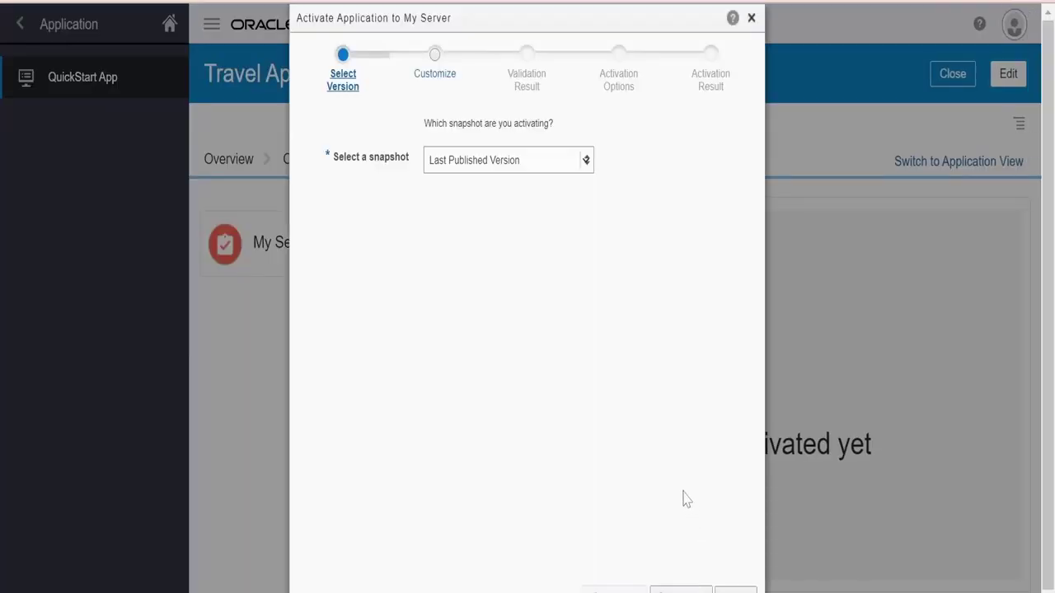
{"action": "scroll", "coordinate": [599, 425], "scroll_direction": "down", "scroll_amount": 1}
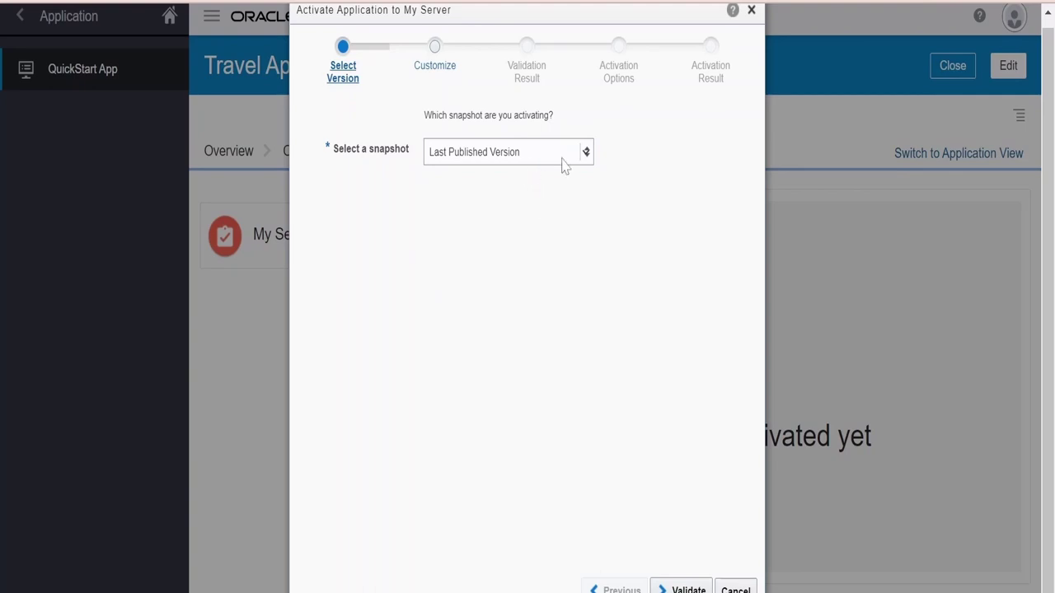
{"action": "left_click", "coordinate": [685, 588]}
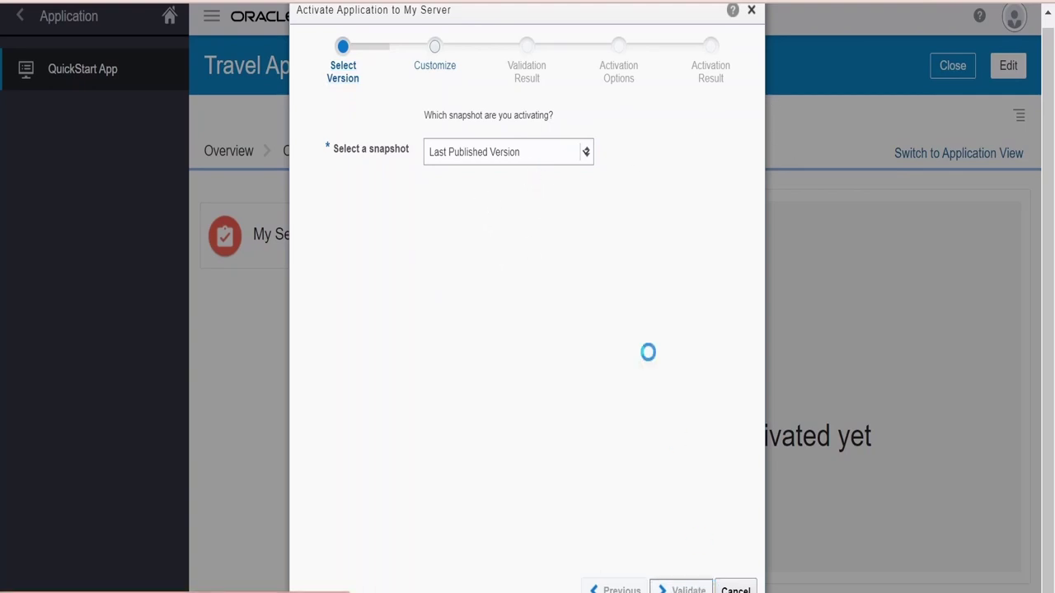
{"action": "left_click", "coordinate": [700, 588]}
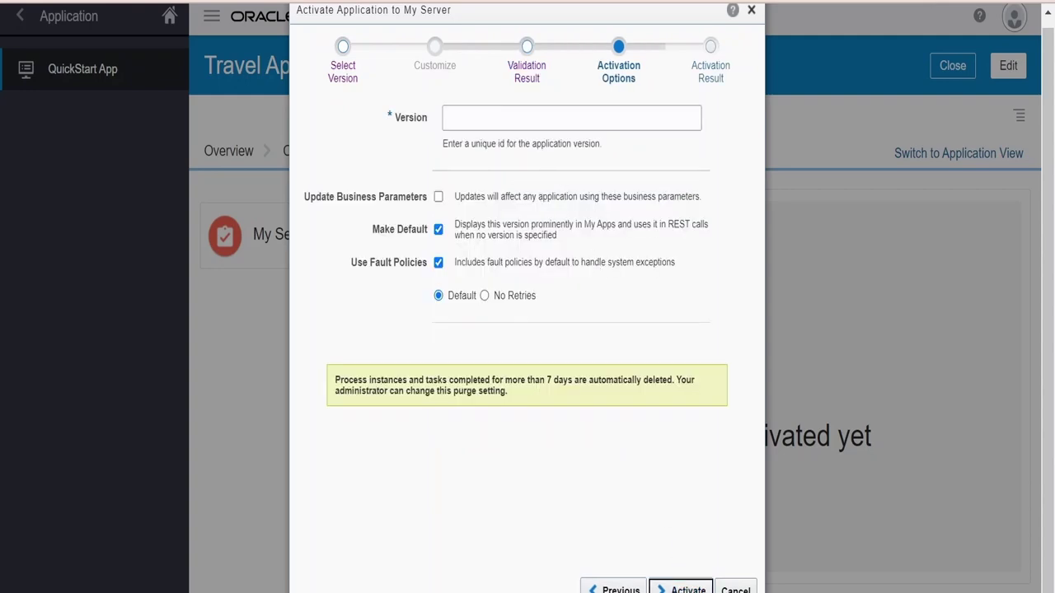
{"action": "left_click", "coordinate": [519, 121]}
{"action": "left_click", "coordinate": [681, 589]}
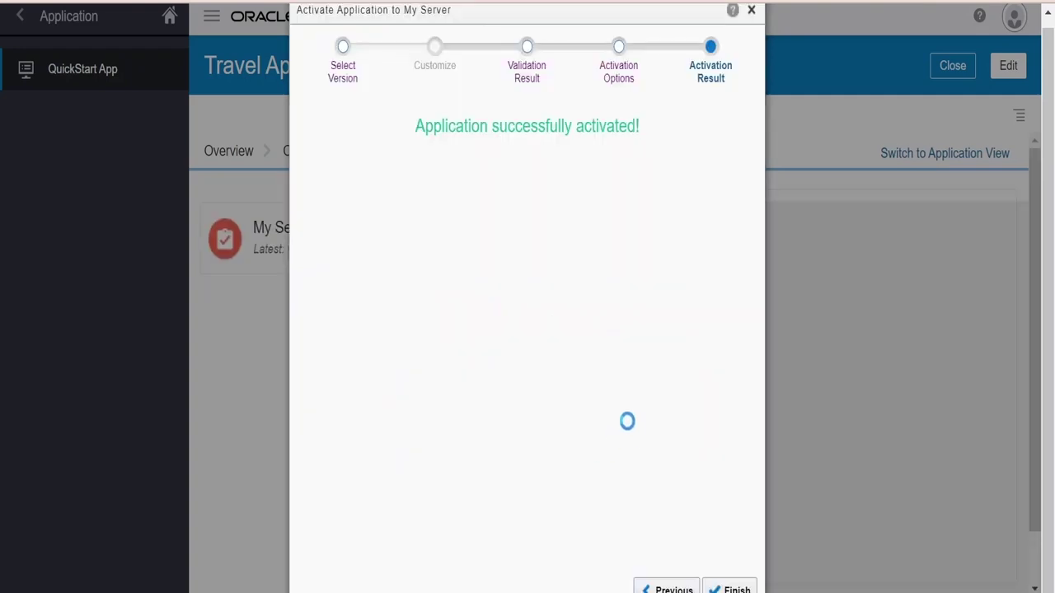
{"action": "left_click", "coordinate": [715, 588]}
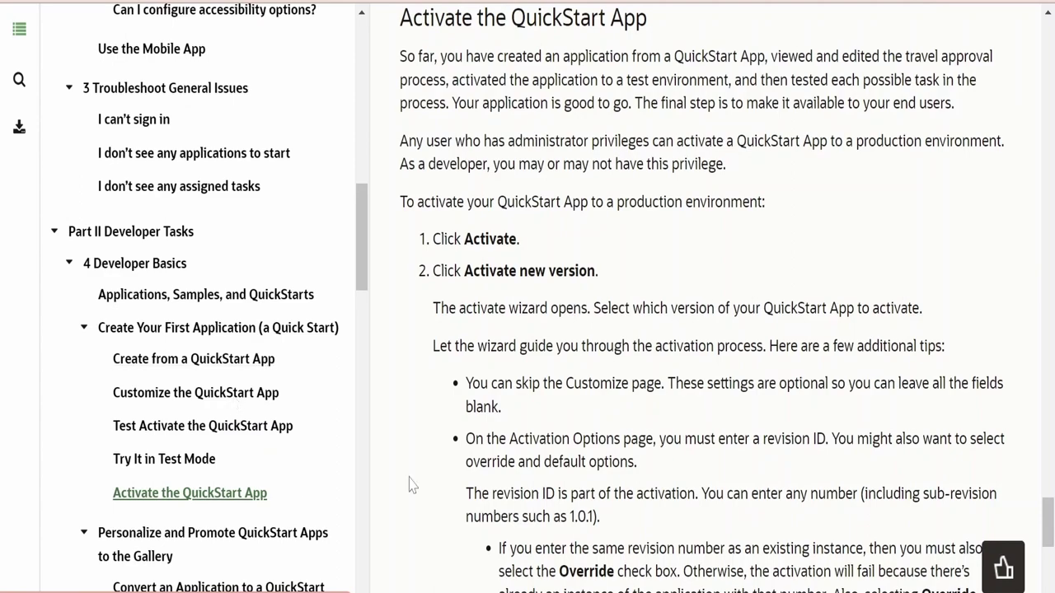
Scroll through the Activate the QuickStart App guide to read the revision ID and Override tips
{"action": "scroll", "coordinate": [525, 479], "scroll_direction": "down", "scroll_amount": 3}
{"action": "scroll", "coordinate": [713, 296], "scroll_direction": "down", "scroll_amount": 4}
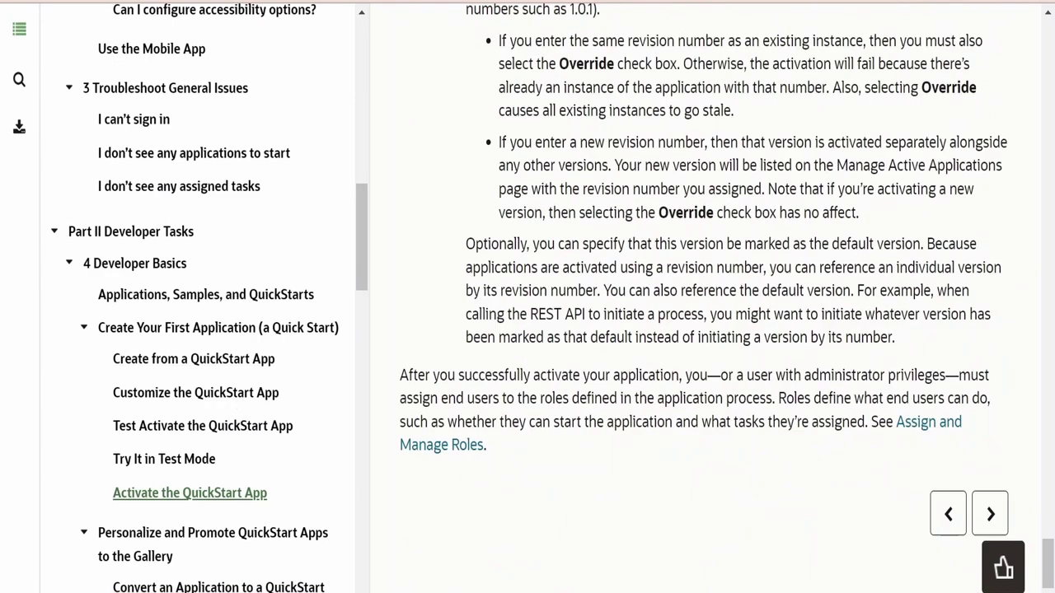
{"action": "scroll", "coordinate": [713, 297], "scroll_direction": "up", "scroll_amount": 4}
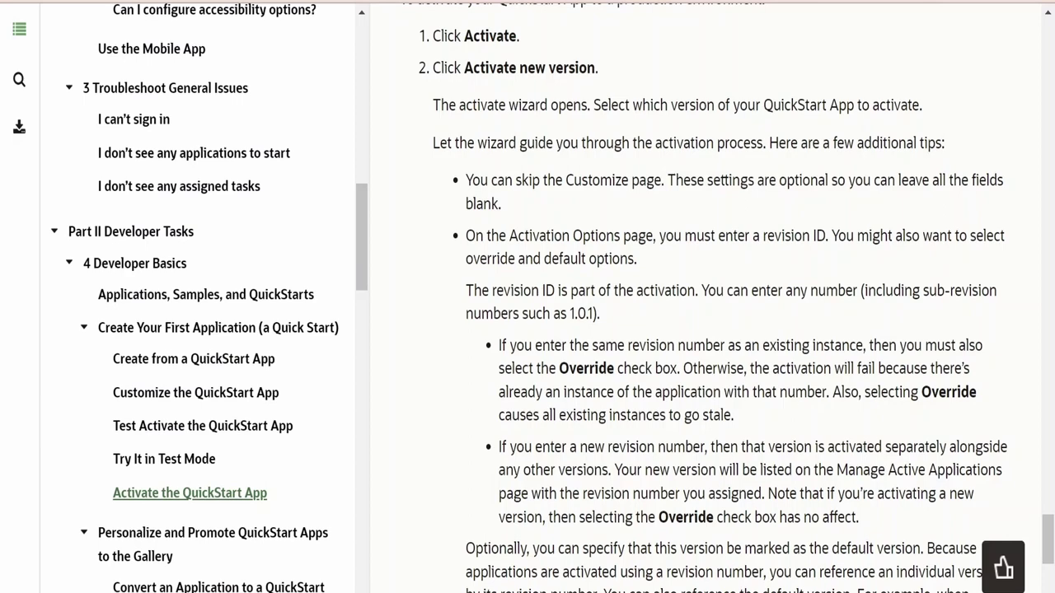
{"action": "scroll", "coordinate": [713, 308], "scroll_direction": "down", "scroll_amount": 1}
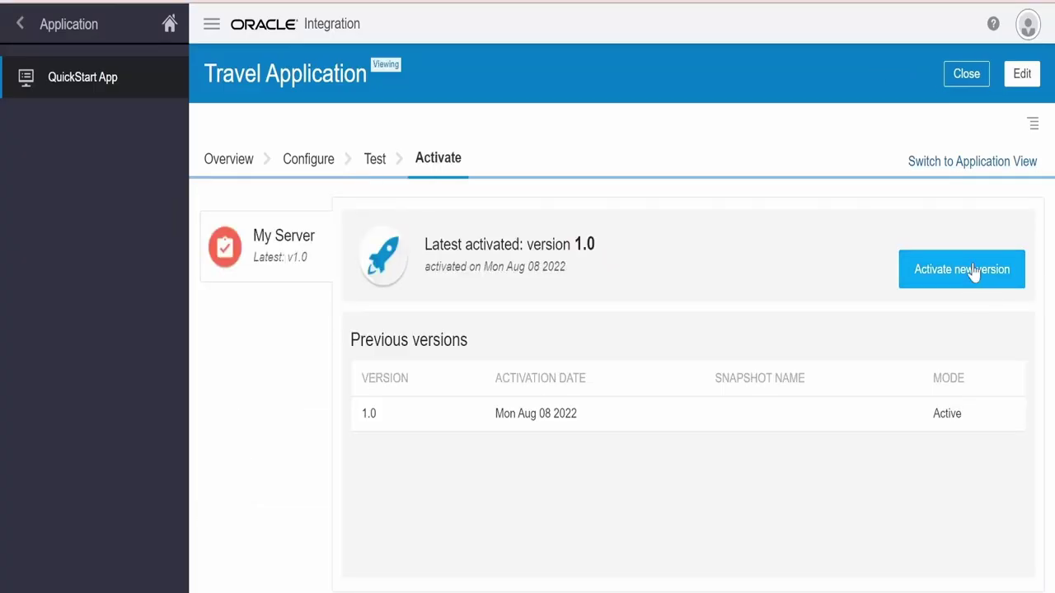
Start activating another version and dismiss the duplicate-version error for 1.0
{"action": "left_click", "coordinate": [974, 272]}
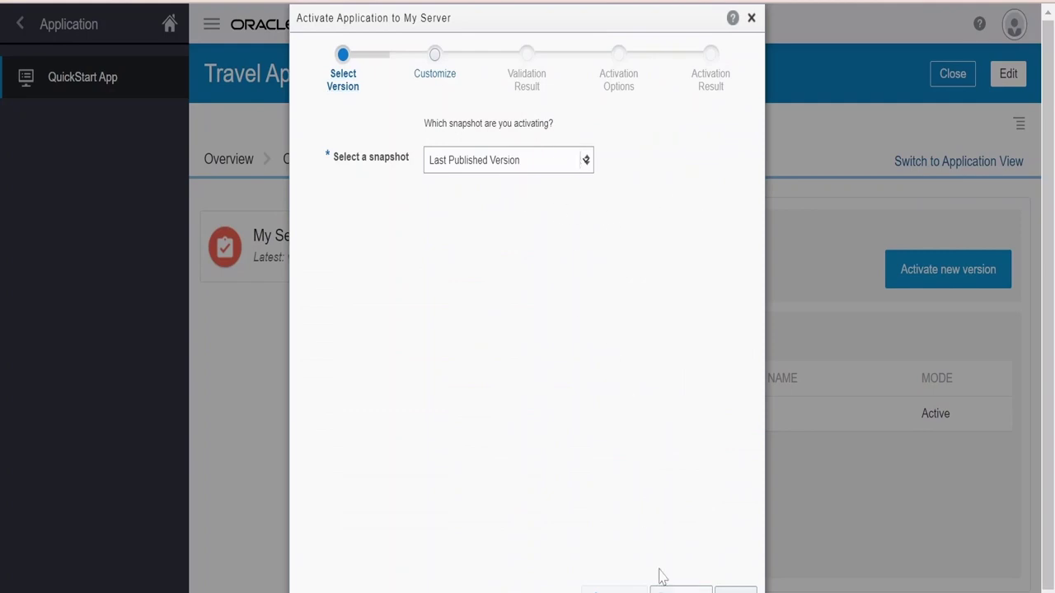
{"action": "left_click", "coordinate": [681, 590]}
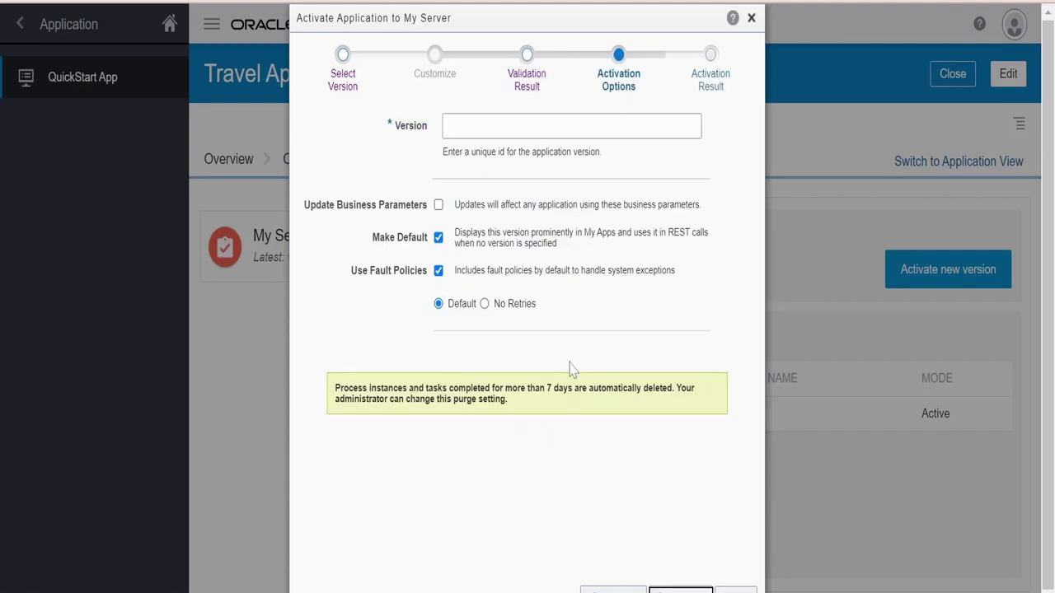
{"action": "left_click", "coordinate": [545, 130]}
{"action": "left_click", "coordinate": [677, 590]}
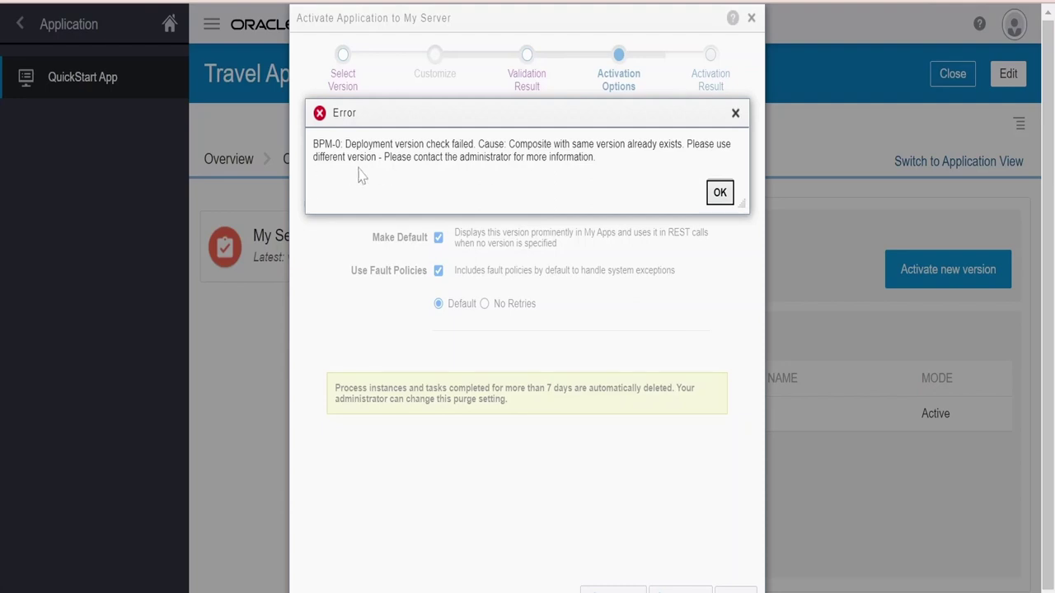
{"action": "left_click", "coordinate": [718, 193]}
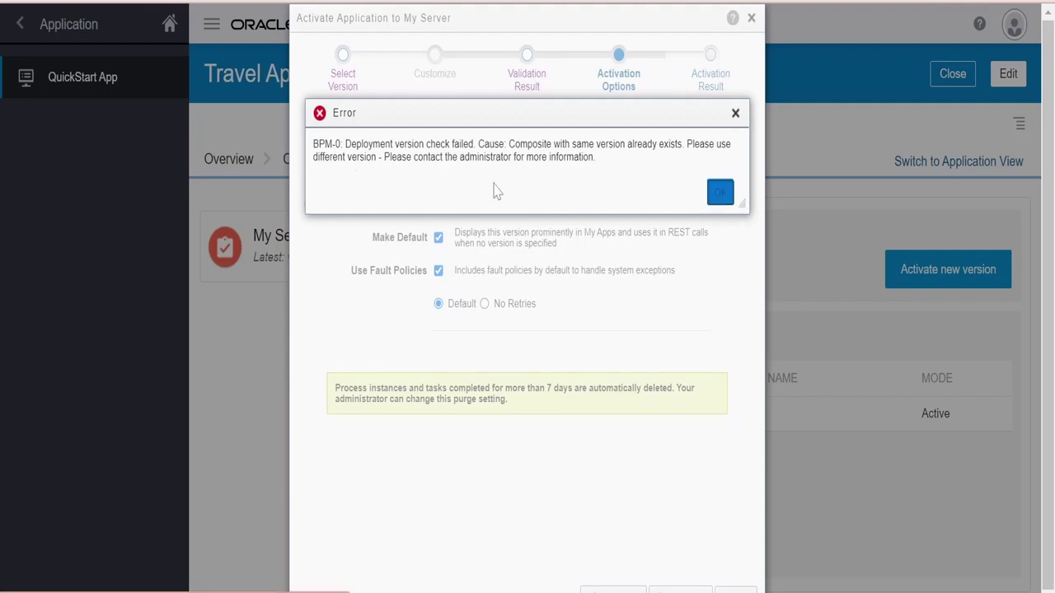
Change the version ID to 1.1, finish activation, check the 1.0 entry, and return to Process Applications
{"action": "left_click", "coordinate": [478, 135]}
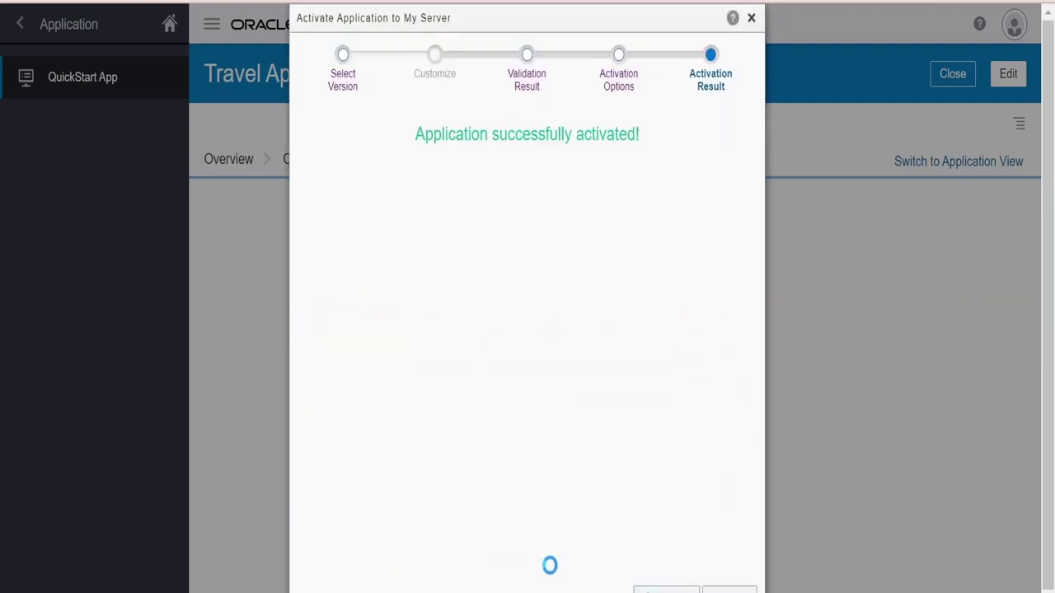
{"action": "left_click", "coordinate": [729, 591]}
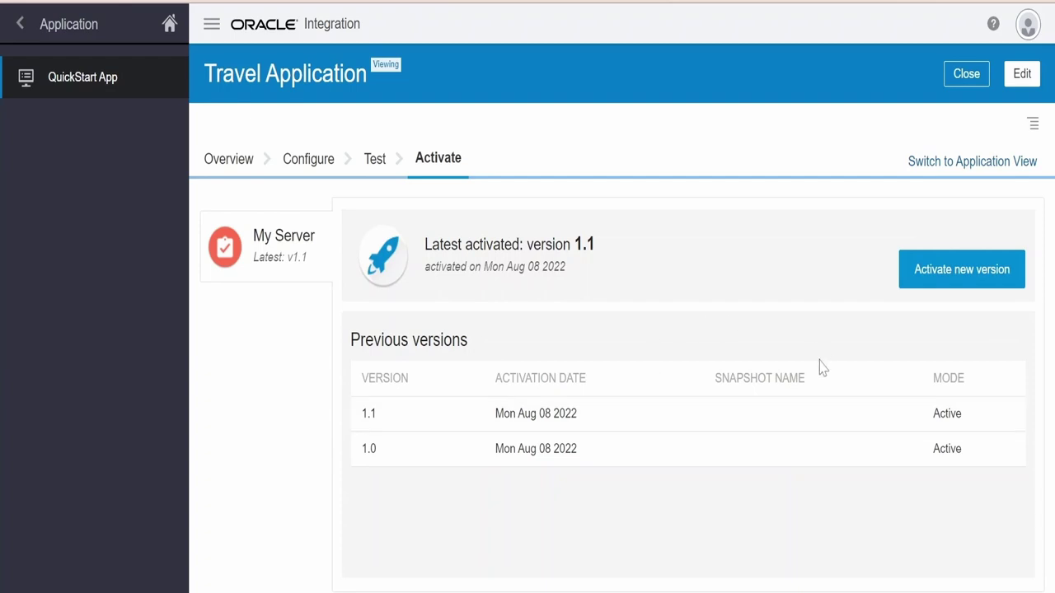
{"action": "left_click", "coordinate": [590, 462]}
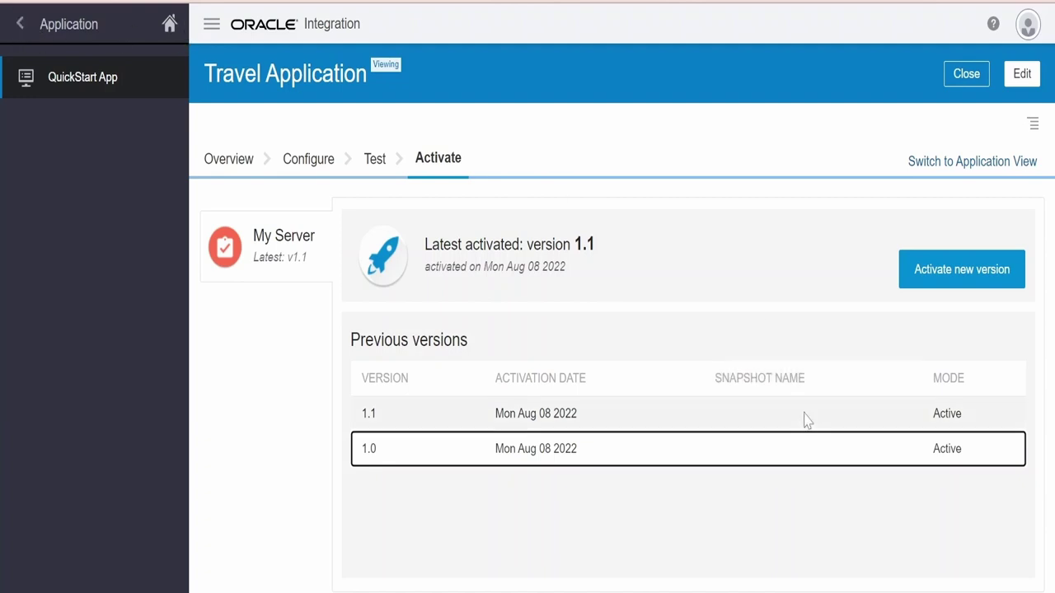
{"action": "left_click", "coordinate": [25, 24]}
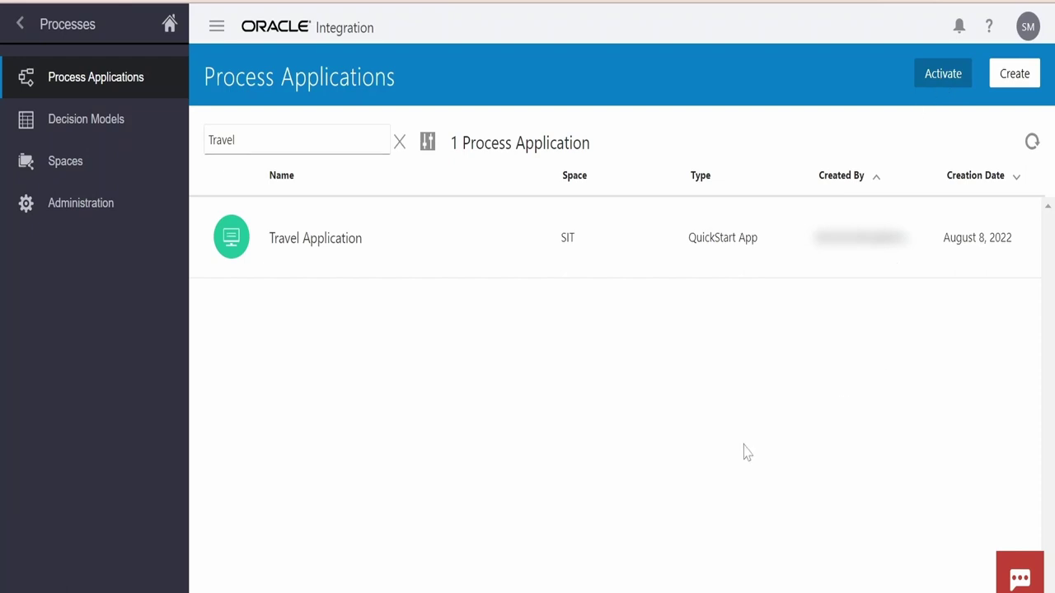
From version 1.0's Actions menu, choose Retire, then Deactivate and confirm Yes
{"action": "key", "text": "F5"}
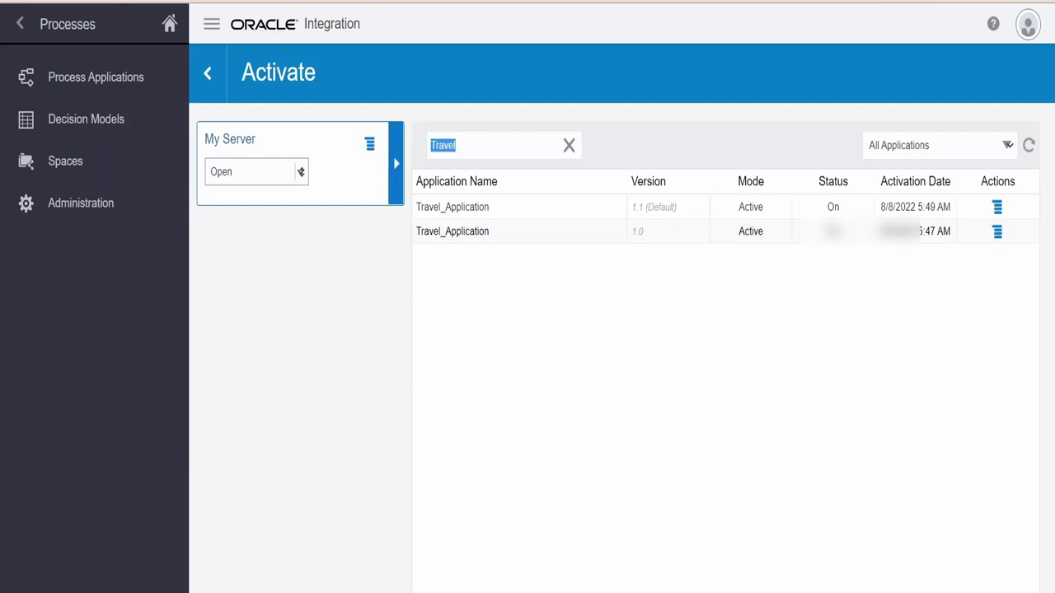
{"action": "left_click", "coordinate": [997, 234]}
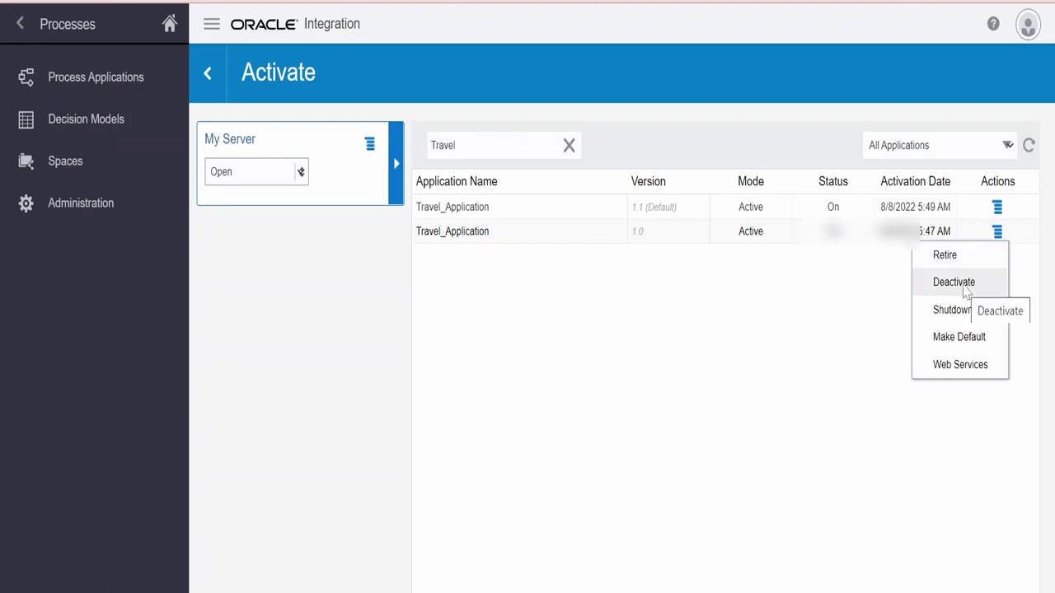
{"action": "left_click", "coordinate": [954, 282]}
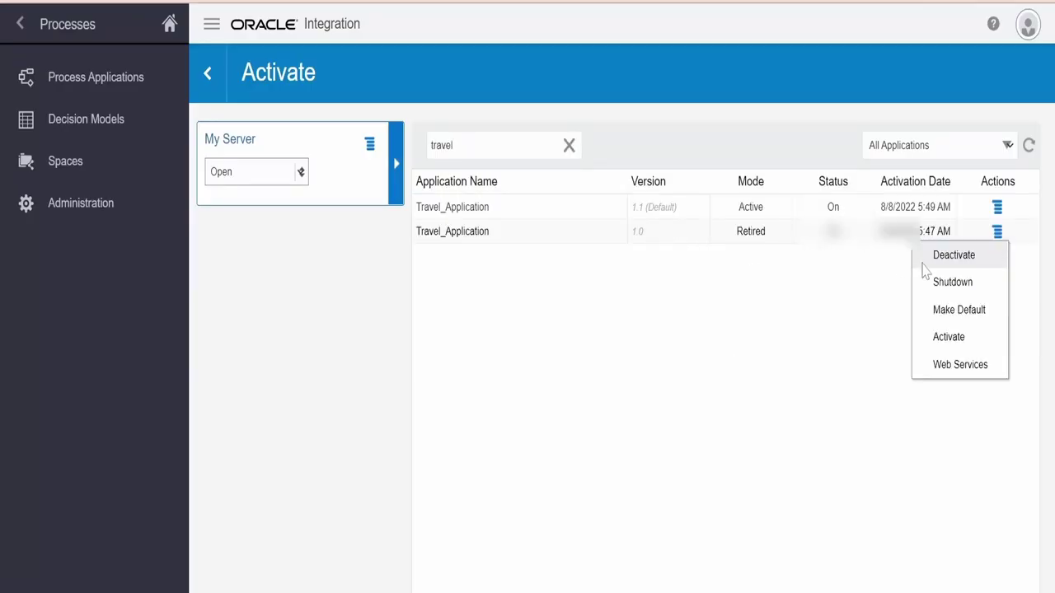
{"action": "left_click", "coordinate": [955, 257]}
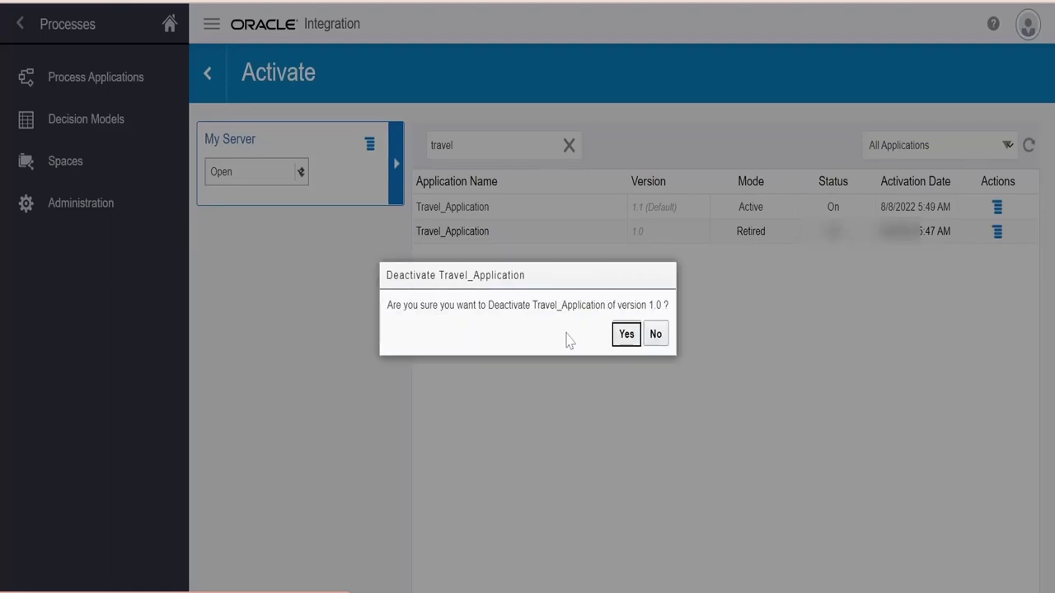
{"action": "left_click", "coordinate": [624, 334]}
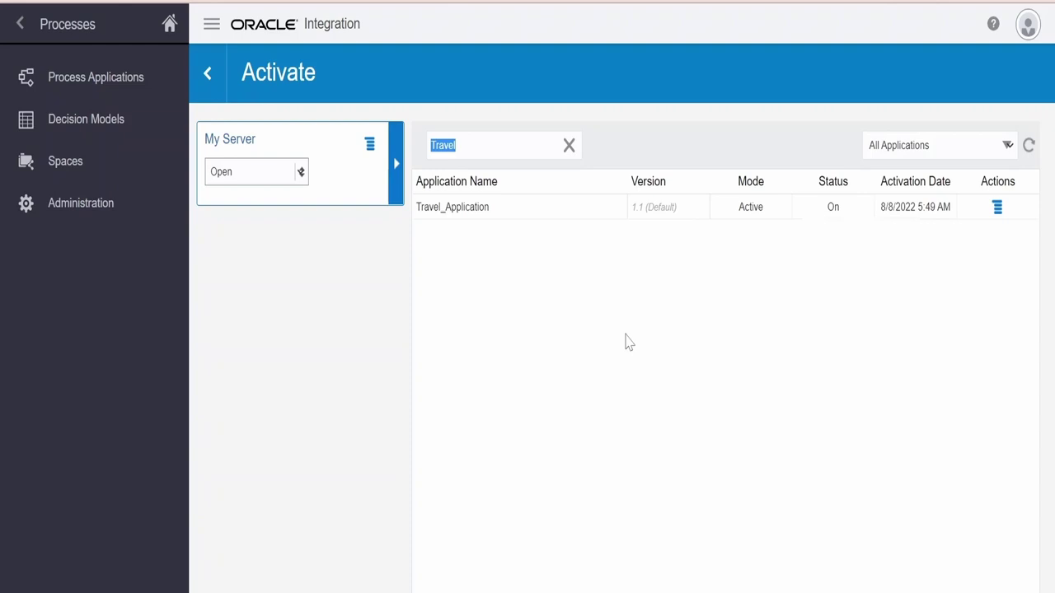
{"action": "left_click", "coordinate": [23, 33]}
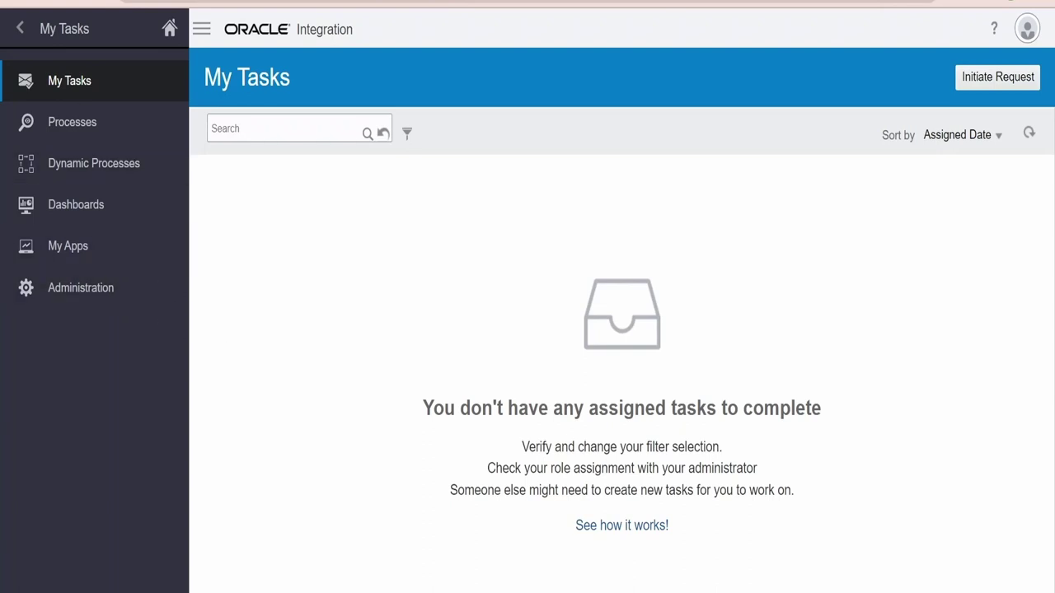
Open Administration from the workspace's left navigation pane
{"action": "left_click", "coordinate": [86, 294]}
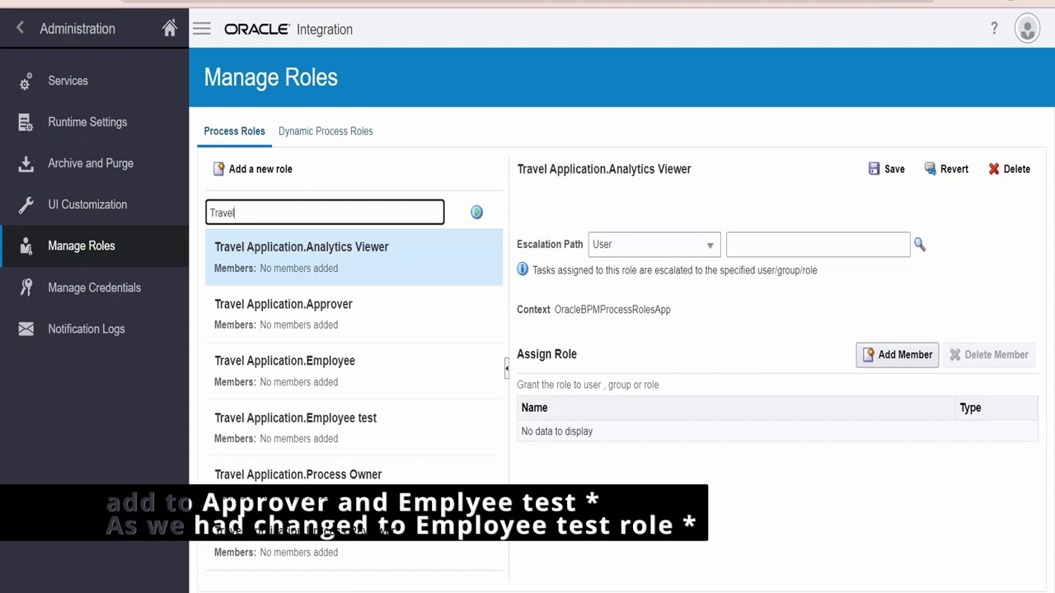
Add your own user account as a member of the Travel Application.Approver role and save
{"action": "left_click", "coordinate": [347, 325]}
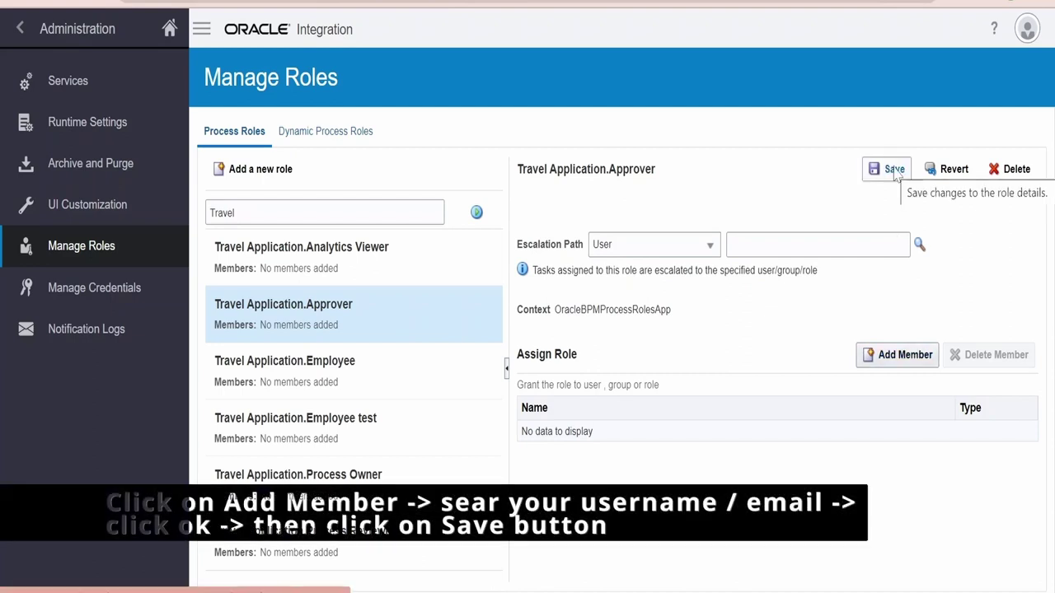
{"action": "left_click", "coordinate": [903, 356]}
{"action": "type", "text": "mudassir"}
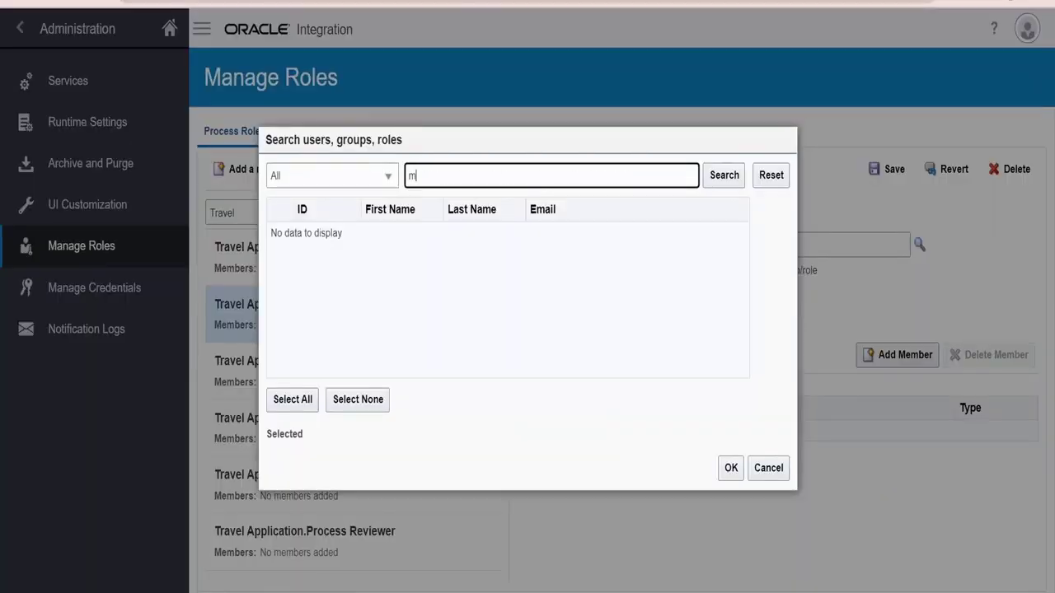
{"action": "left_click", "coordinate": [725, 175]}
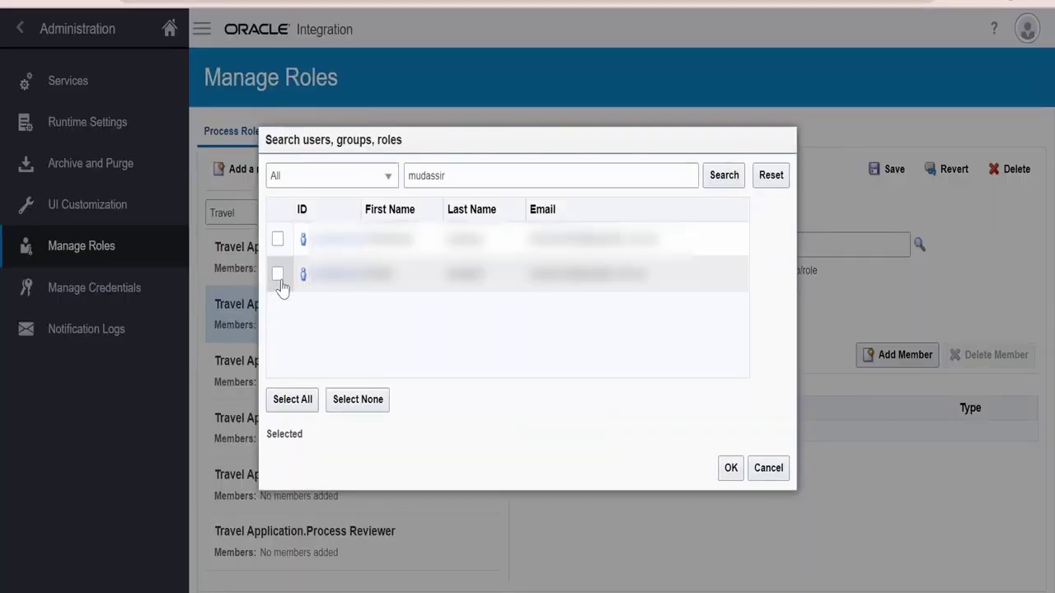
{"action": "left_click", "coordinate": [278, 275]}
{"action": "left_click", "coordinate": [733, 470]}
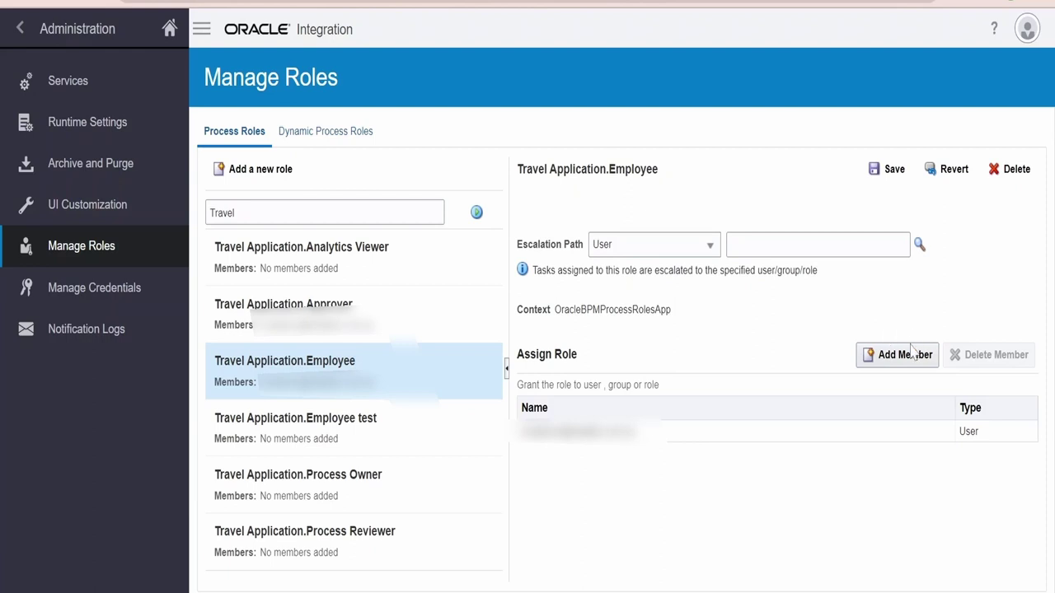
{"action": "left_click", "coordinate": [875, 167]}
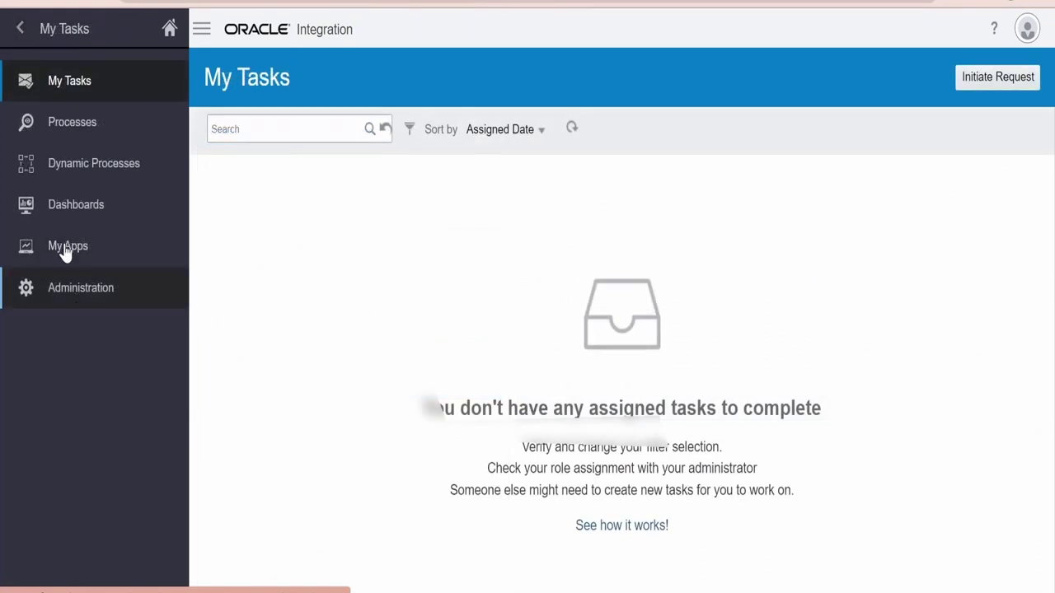
Open the Submit Travel Request test app from My Apps and review its form
{"action": "left_click", "coordinate": [66, 247]}
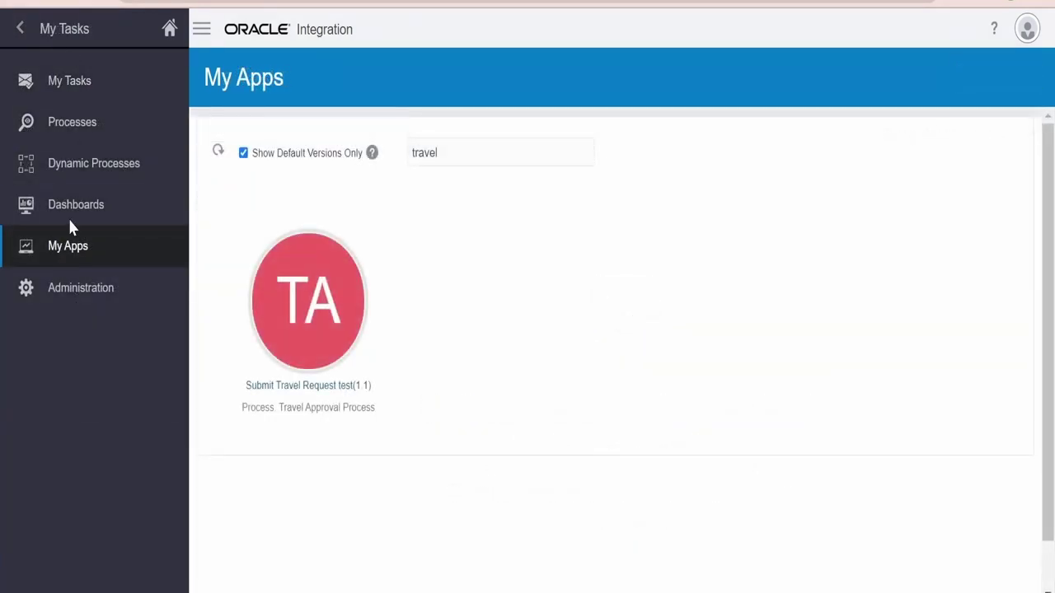
{"action": "left_click", "coordinate": [307, 389]}
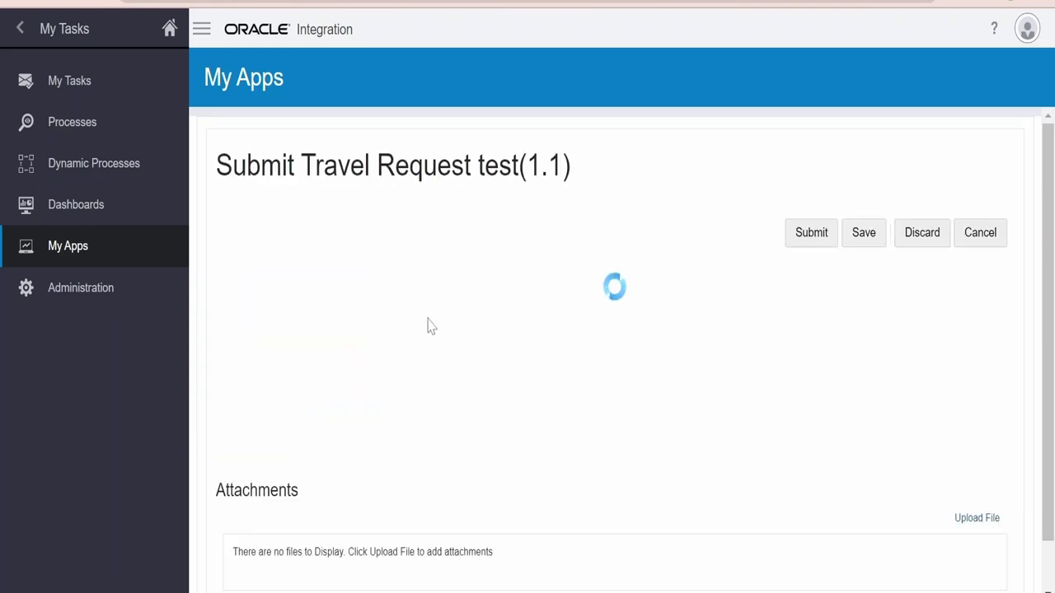
{"action": "scroll", "coordinate": [316, 362], "scroll_direction": "down", "scroll_amount": 1}
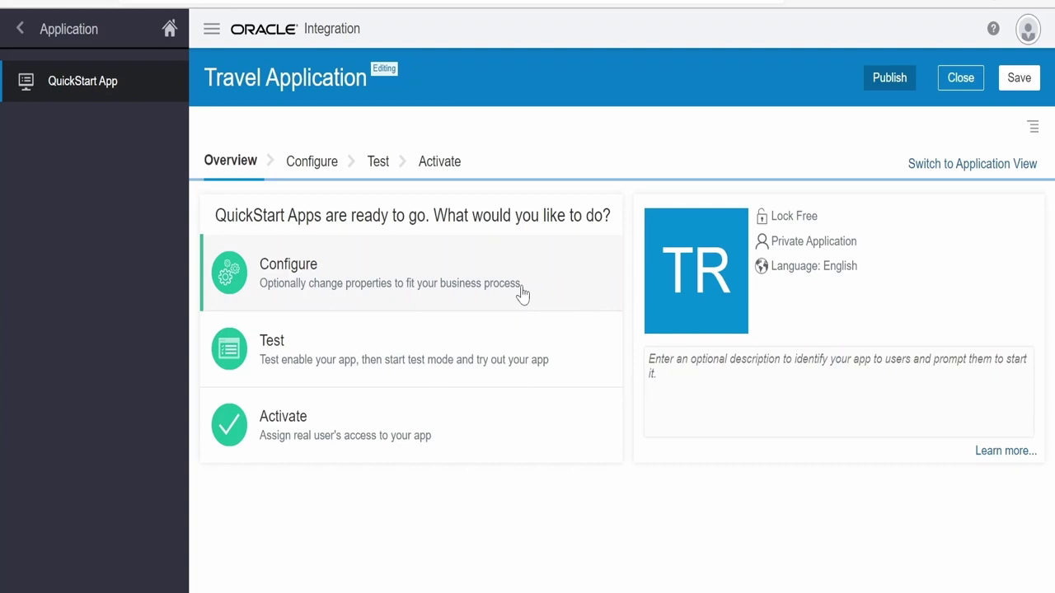
Switch the Travel Application to Application View, opening the Travel Approval Process diagram
{"action": "left_click_drag", "start_coordinate": [239, 97], "coordinate": [399, 89]}
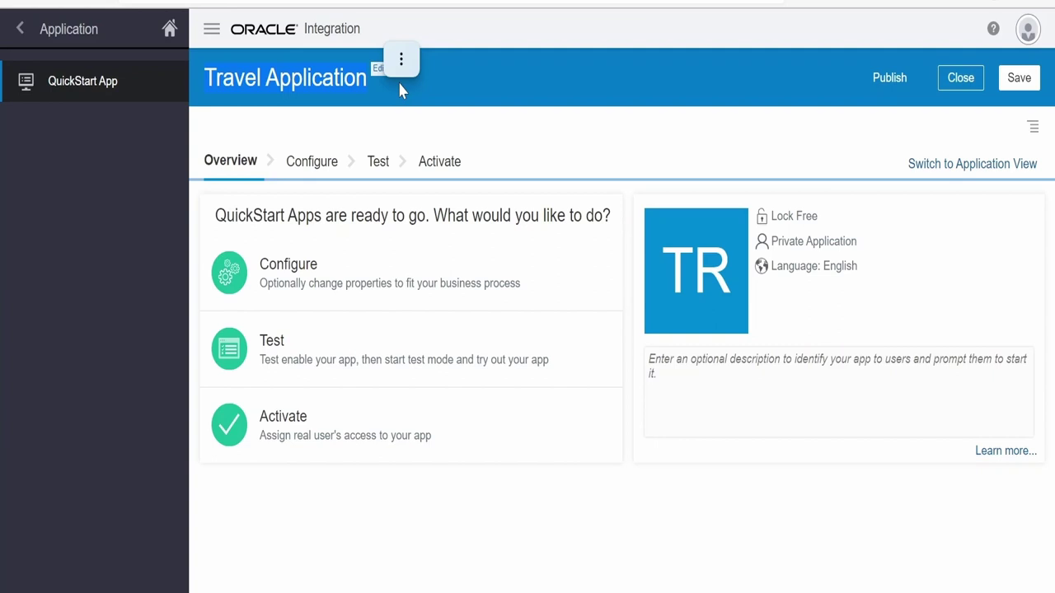
{"action": "left_click", "coordinate": [1034, 130]}
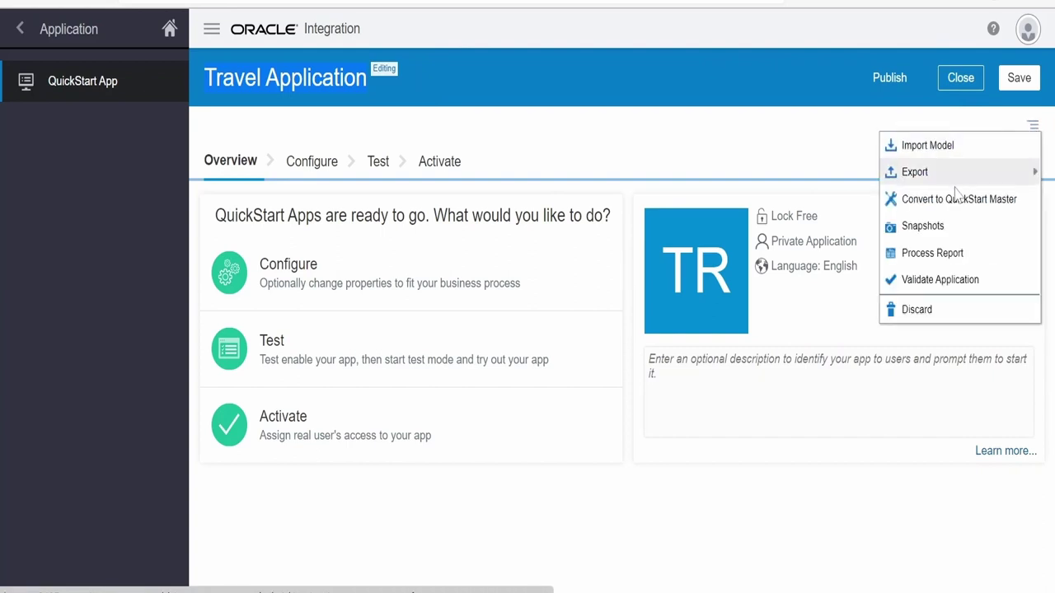
{"action": "left_click", "coordinate": [840, 160]}
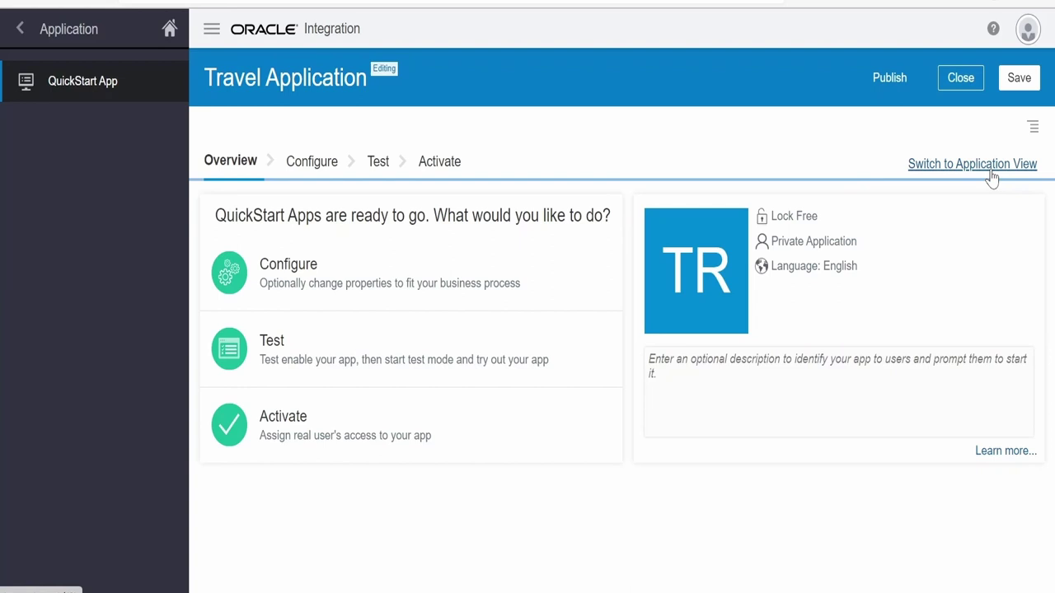
{"action": "left_click", "coordinate": [992, 179]}
{"action": "left_click", "coordinate": [352, 228]}
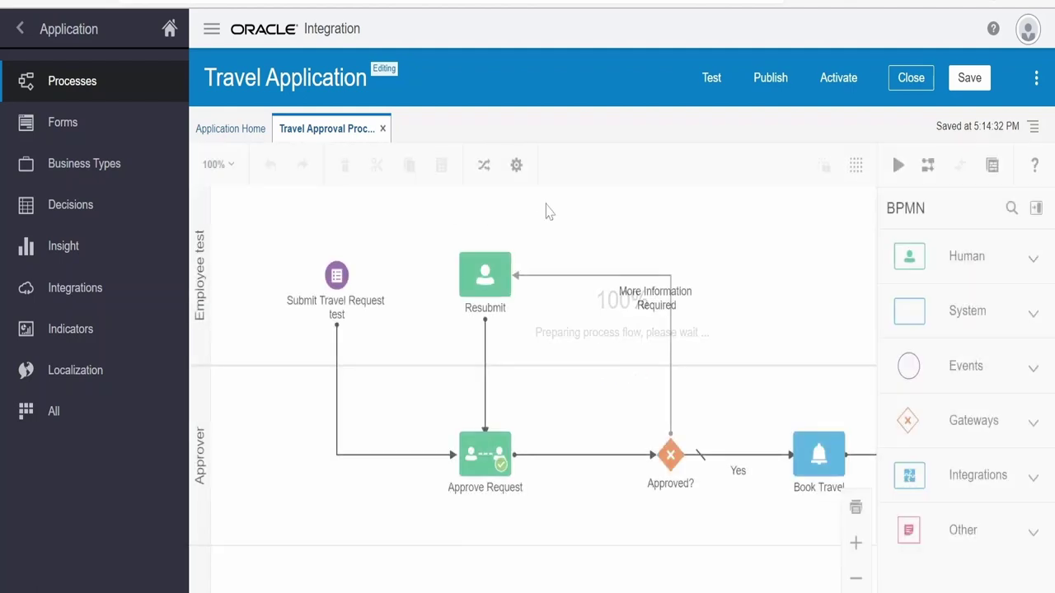
Convert the Travel Application to a QuickStart Master and confirm the conversion
{"action": "left_click", "coordinate": [1031, 128]}
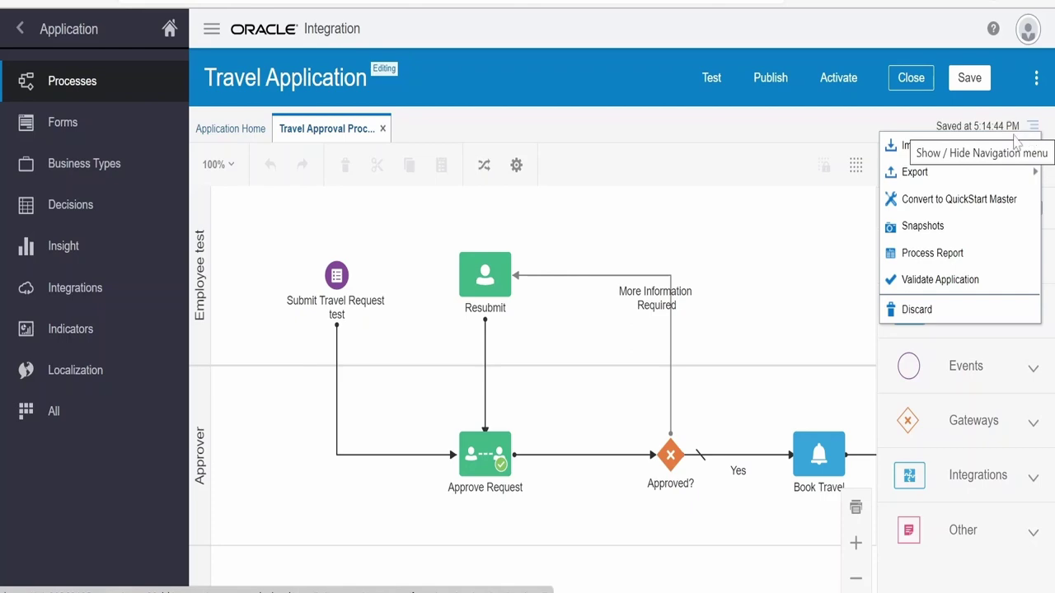
{"action": "left_click", "coordinate": [957, 200]}
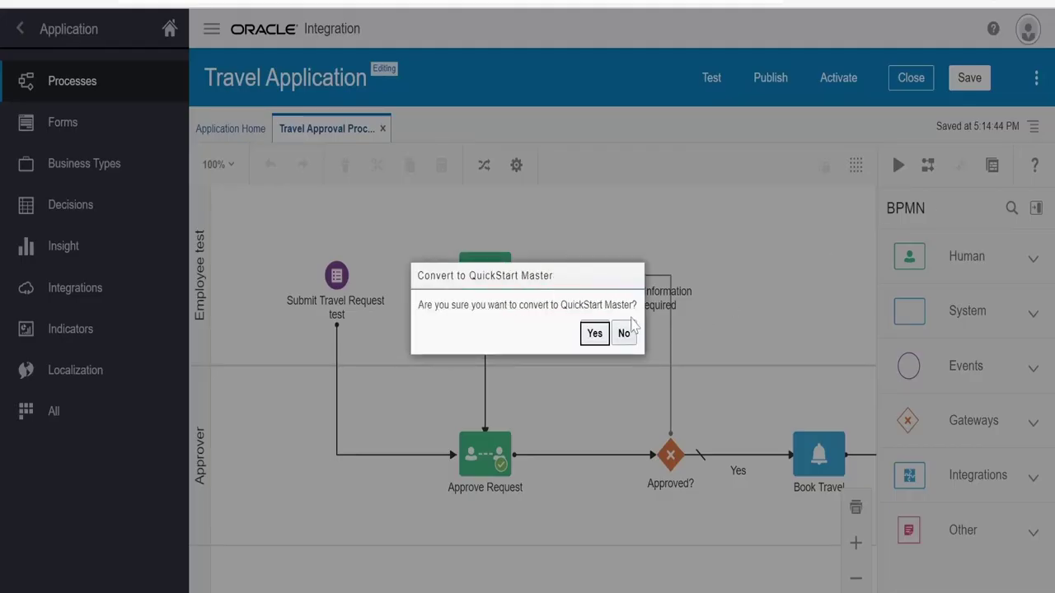
{"action": "left_click", "coordinate": [593, 333]}
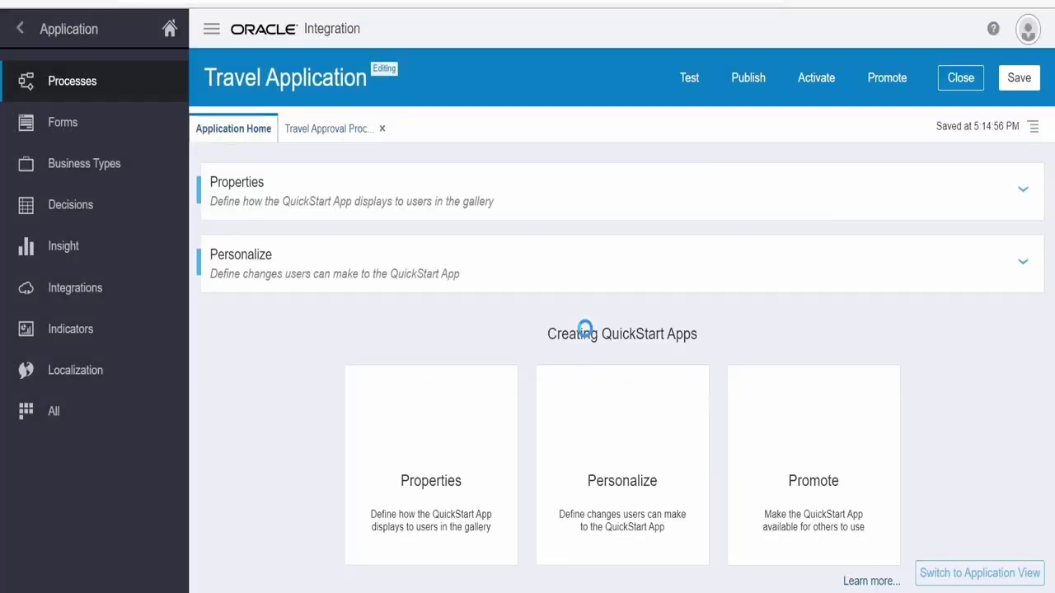
Set the Name to 'Travel Application 2.0' and describe it as a demo of promoting the app
{"action": "left_click", "coordinate": [422, 480]}
{"action": "key", "text": "ctrl+a"}
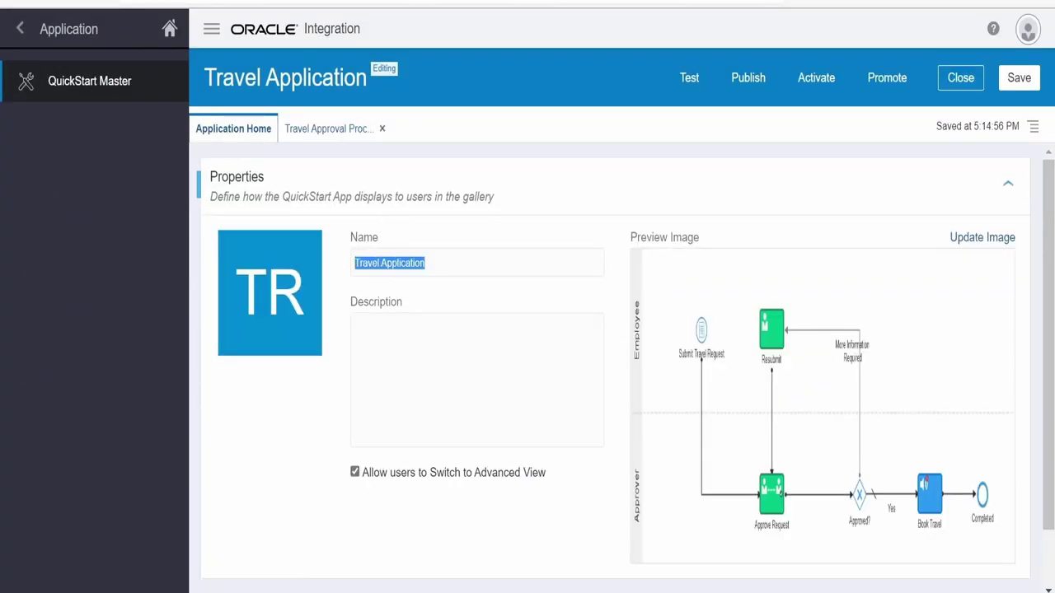
{"action": "left_click", "coordinate": [425, 263]}
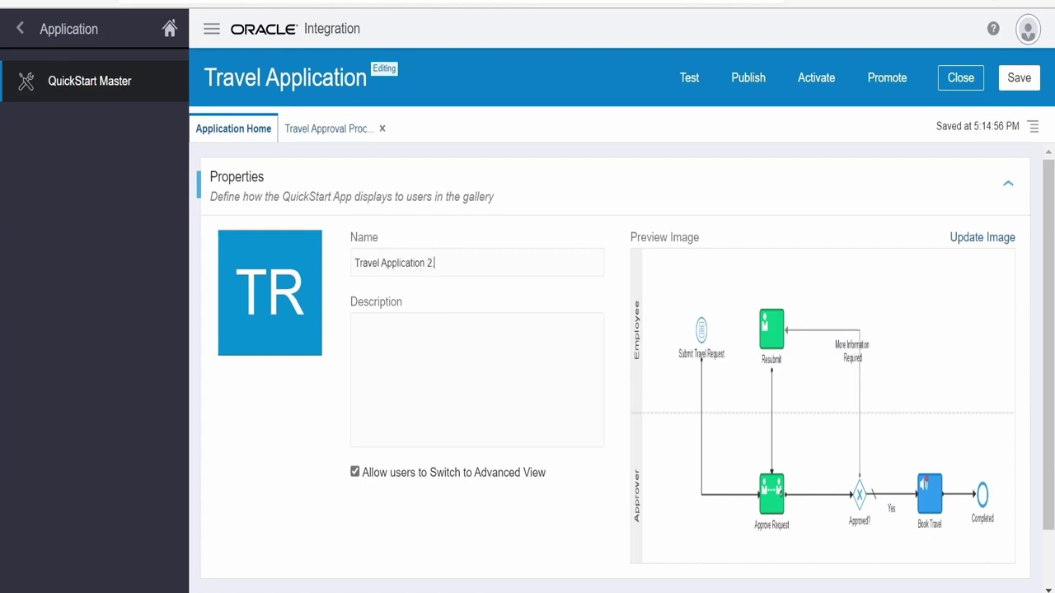
{"action": "scroll", "coordinate": [844, 451], "scroll_direction": "down", "scroll_amount": 2}
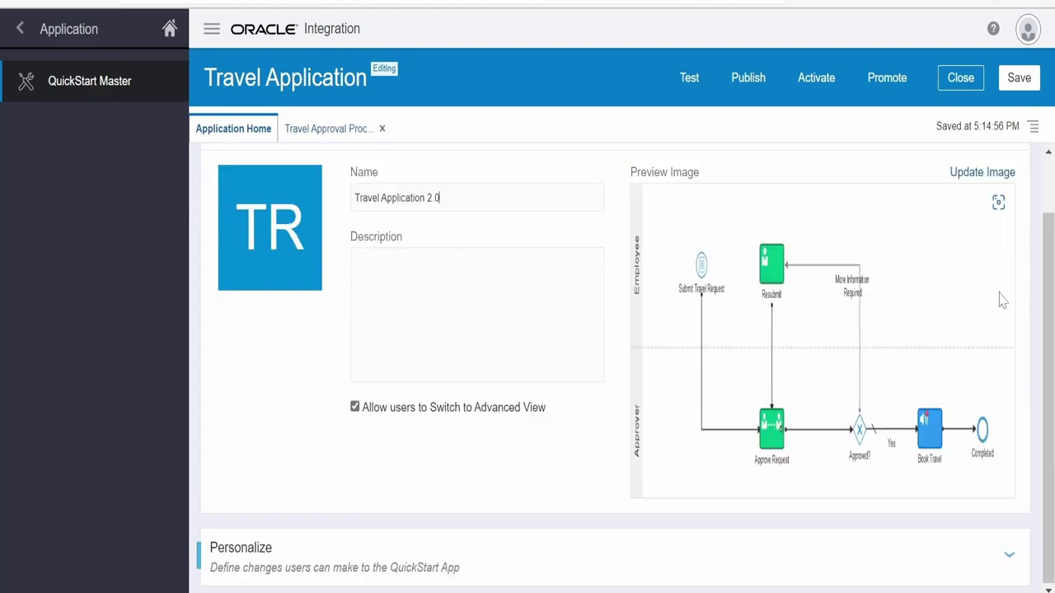
{"action": "scroll", "coordinate": [985, 328], "scroll_direction": "up", "scroll_amount": 2}
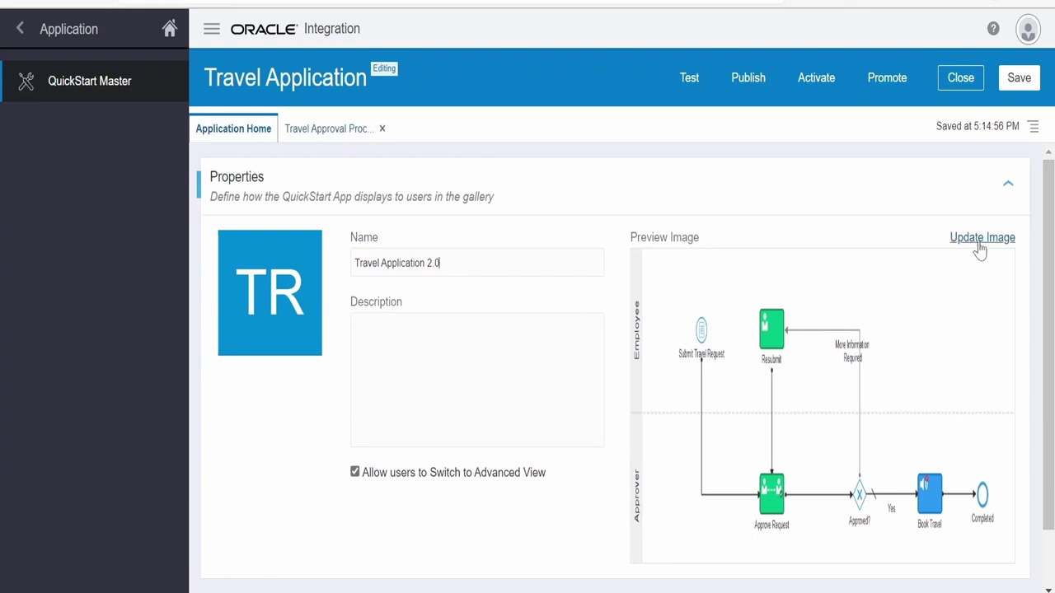
{"action": "key", "text": "Tab"}
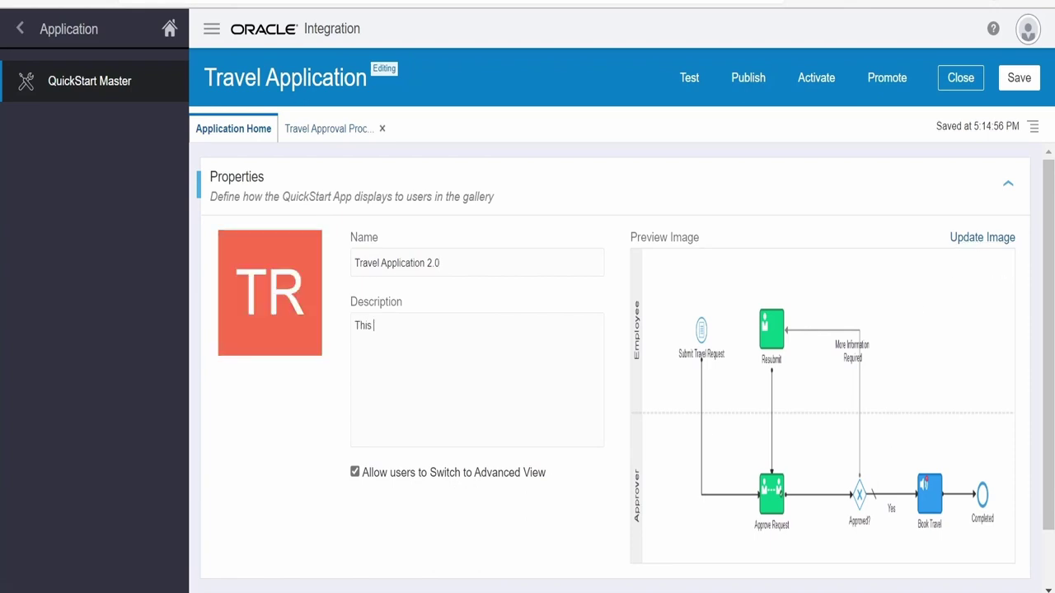
{"action": "type", "text": "This is ademo to show how to "}
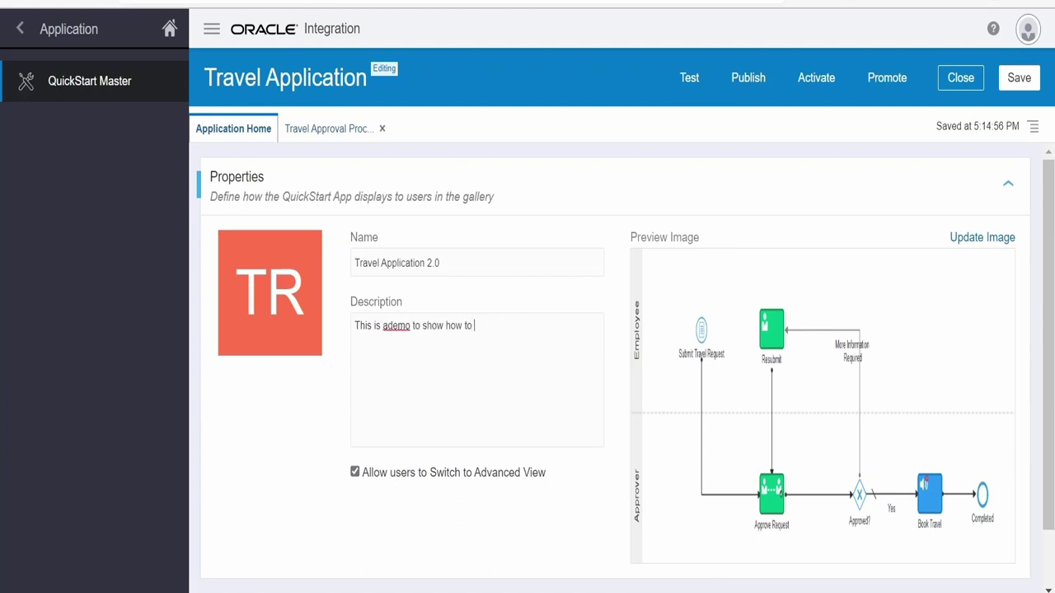
{"action": "type", "text": "promote our app as a quick s"}
{"action": "type", "text": "tart master"}
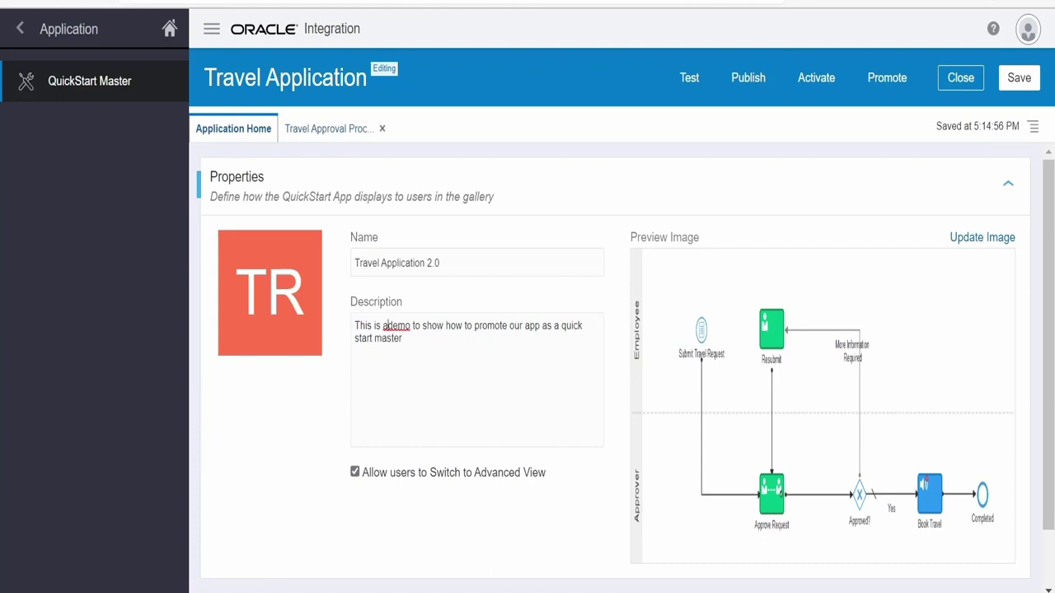
{"action": "scroll", "coordinate": [431, 455], "scroll_direction": "down", "scroll_amount": 2}
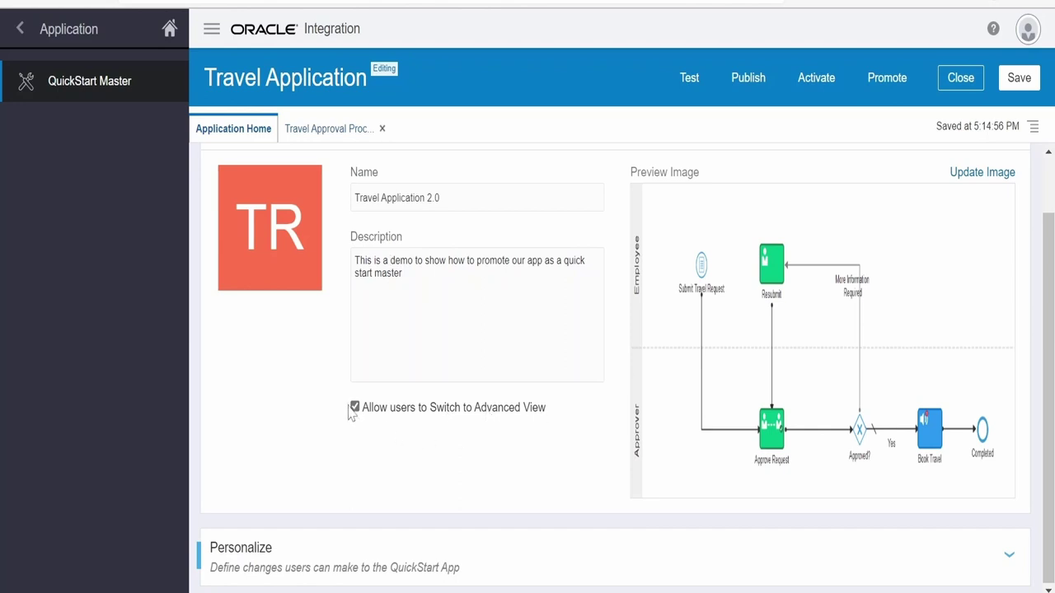
Retitle the Employee lane personalization to 'Employee test lane - change role'
{"action": "left_click", "coordinate": [581, 546]}
{"action": "scroll", "coordinate": [469, 272], "scroll_direction": "down", "scroll_amount": 3}
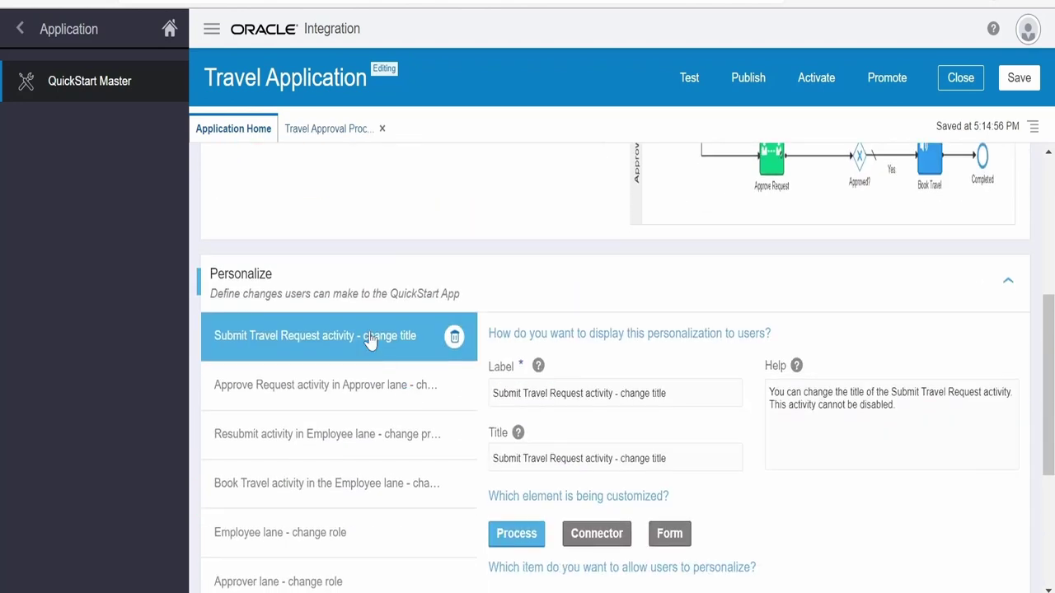
{"action": "scroll", "coordinate": [388, 363], "scroll_direction": "down", "scroll_amount": 1}
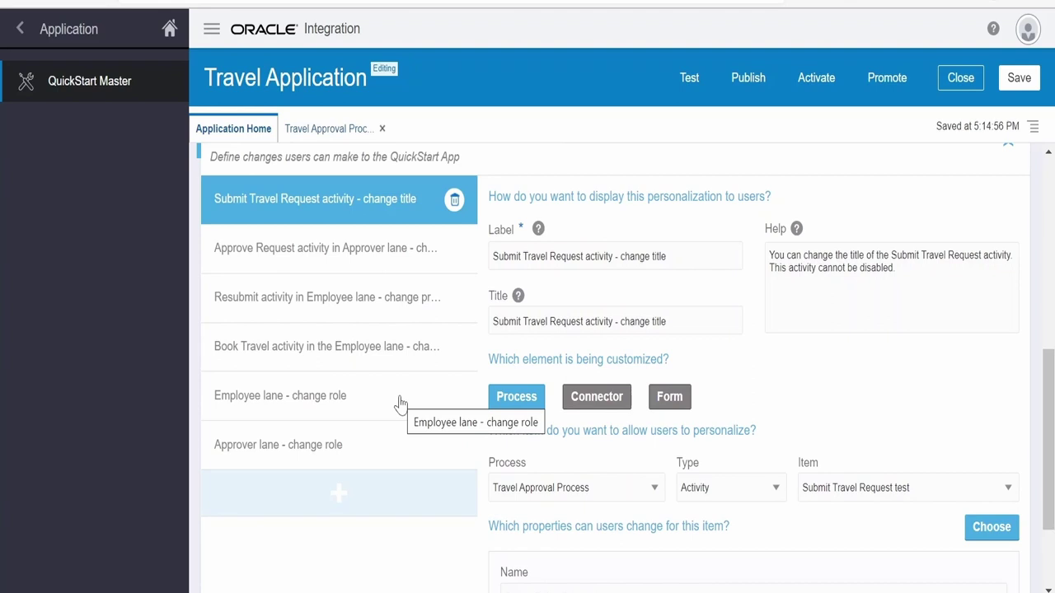
{"action": "left_click", "coordinate": [301, 403]}
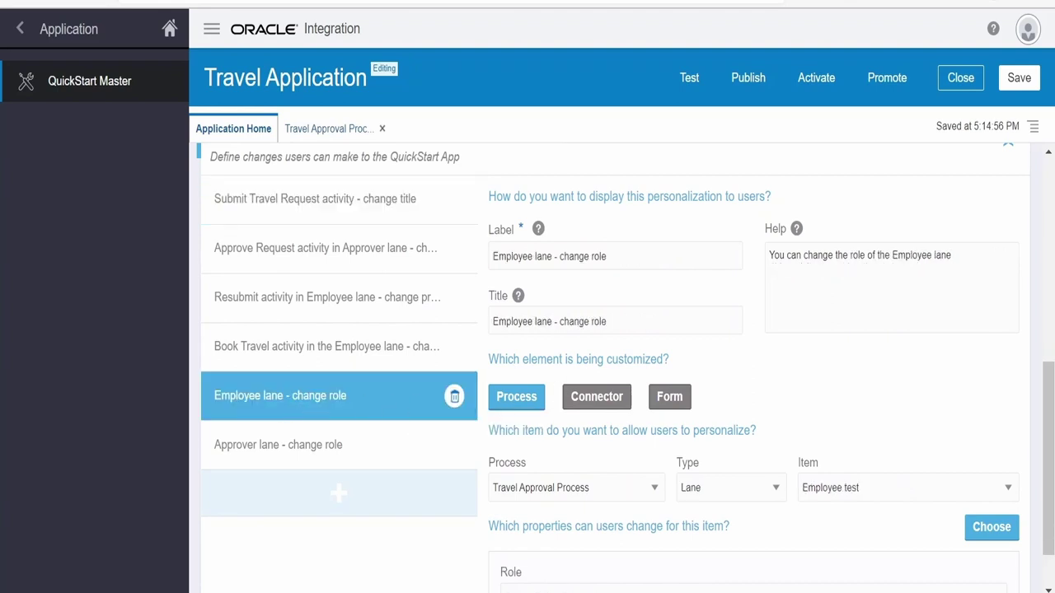
{"action": "type", "text": "test"}
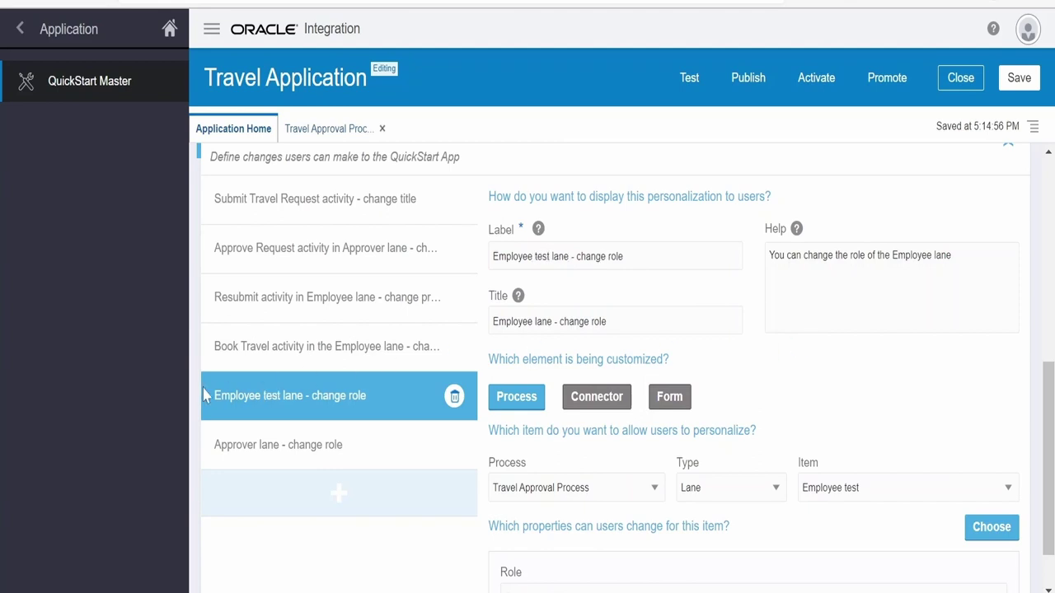
{"action": "left_click", "coordinate": [533, 322]}
{"action": "type", "text": "test"}
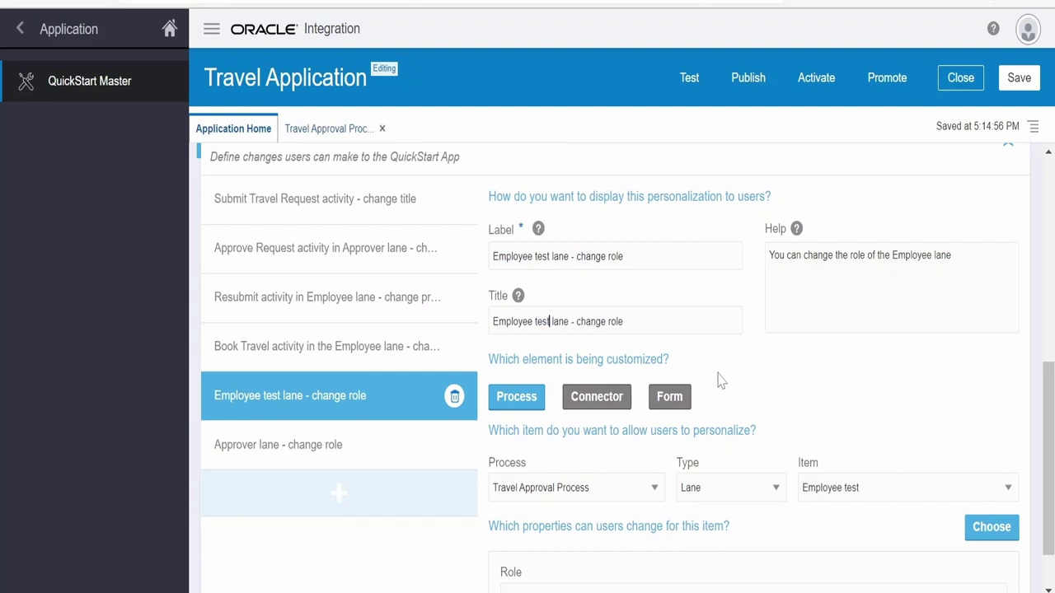
{"action": "scroll", "coordinate": [583, 390], "scroll_direction": "down", "scroll_amount": 1}
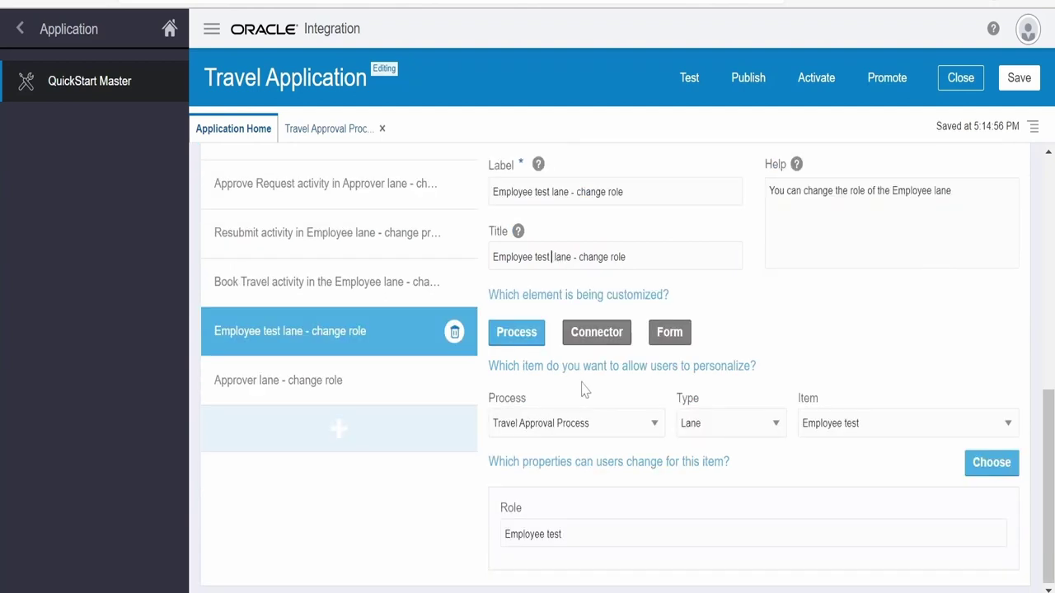
Keep Travel Approval Process and type Lane, allowing users to change only the Role
{"action": "left_click", "coordinate": [572, 422]}
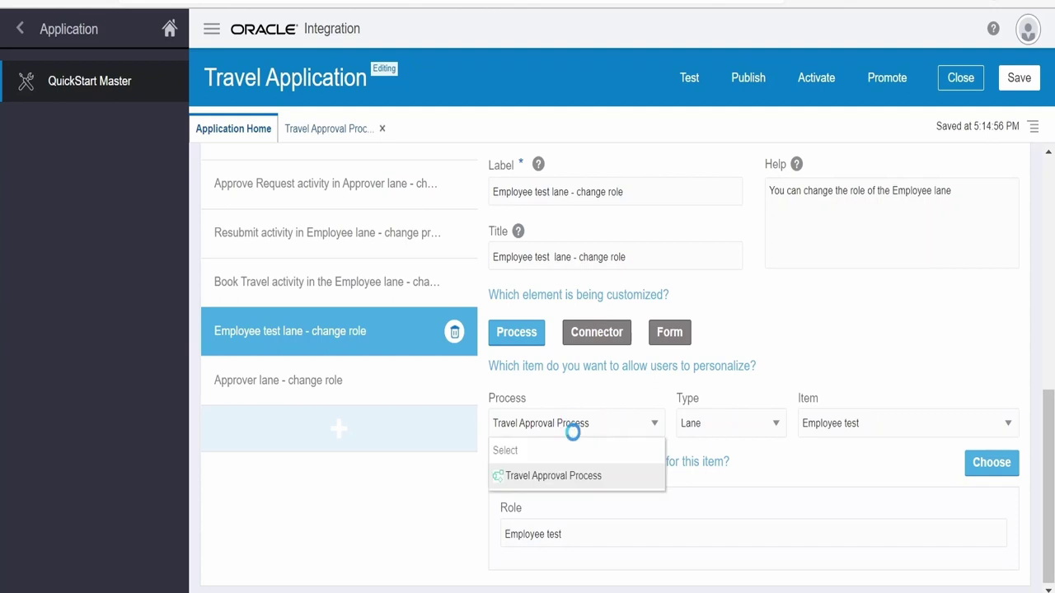
{"action": "left_click", "coordinate": [566, 479]}
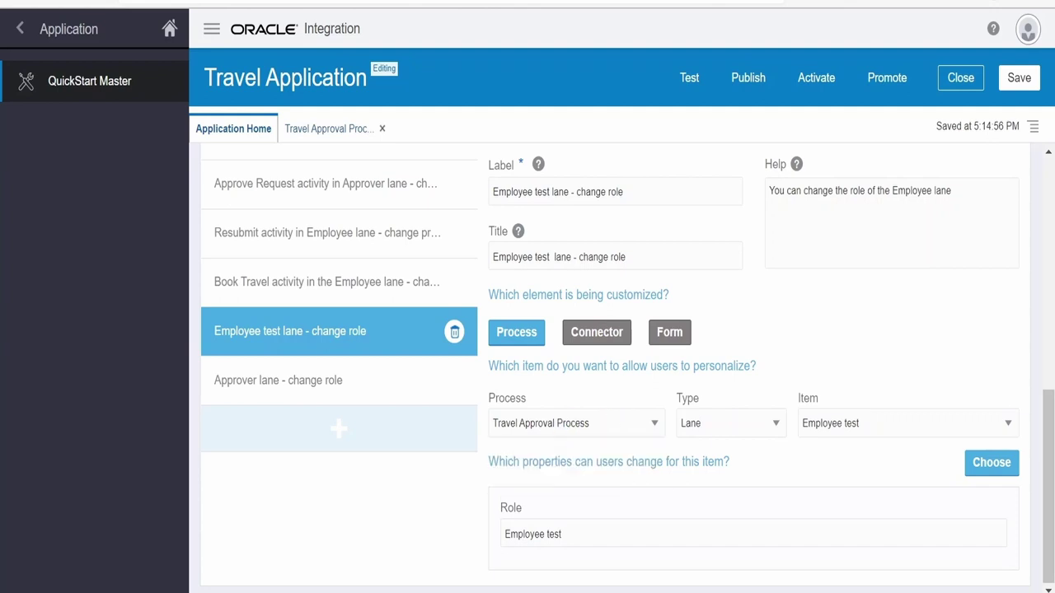
{"action": "left_click", "coordinate": [731, 426]}
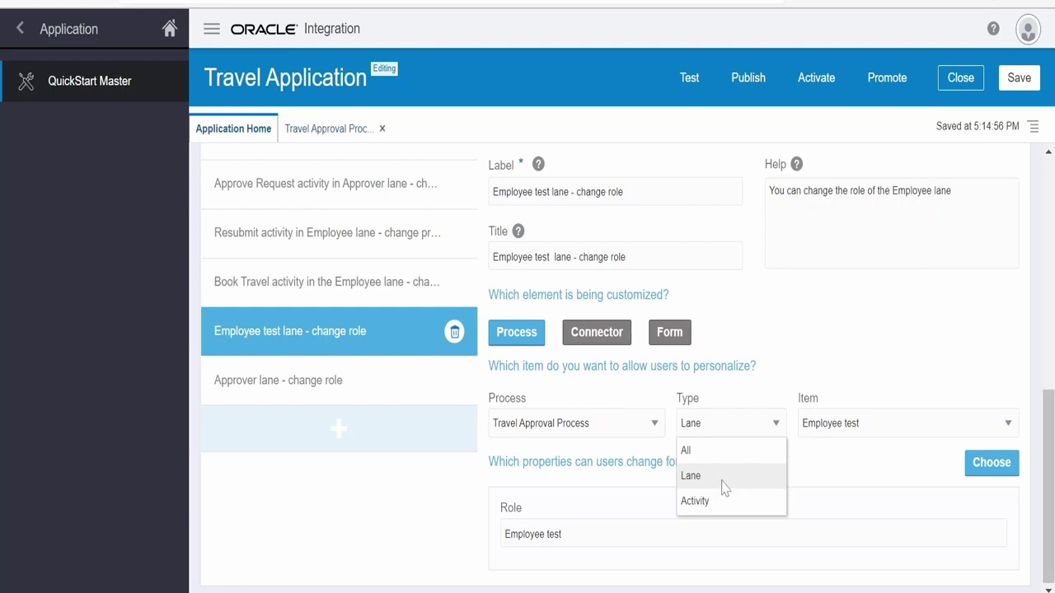
{"action": "left_click", "coordinate": [722, 486]}
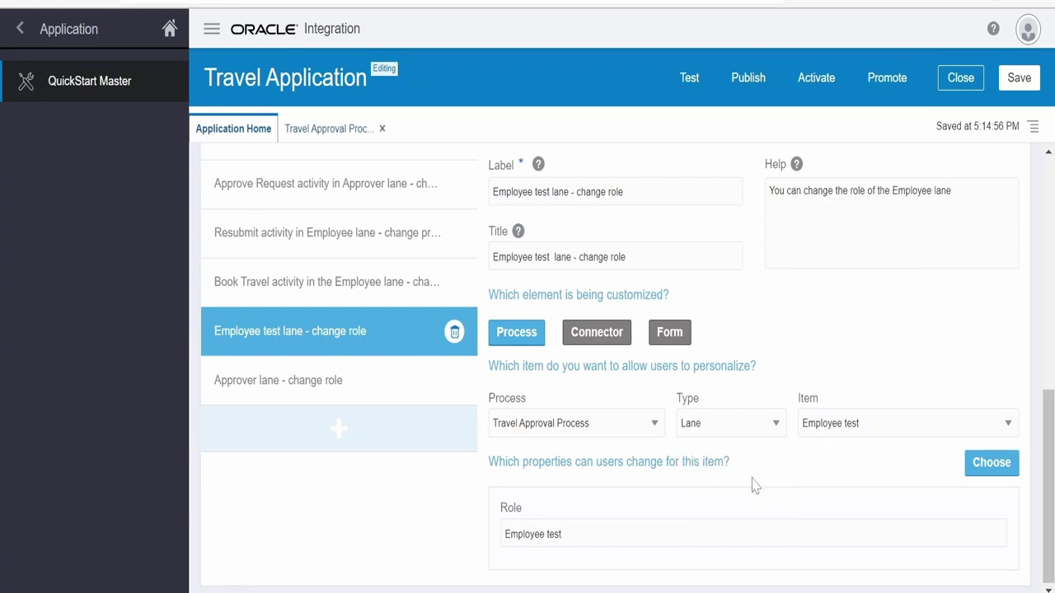
{"action": "left_click", "coordinate": [990, 464]}
{"action": "scroll", "coordinate": [642, 517], "scroll_direction": "down", "scroll_amount": 1}
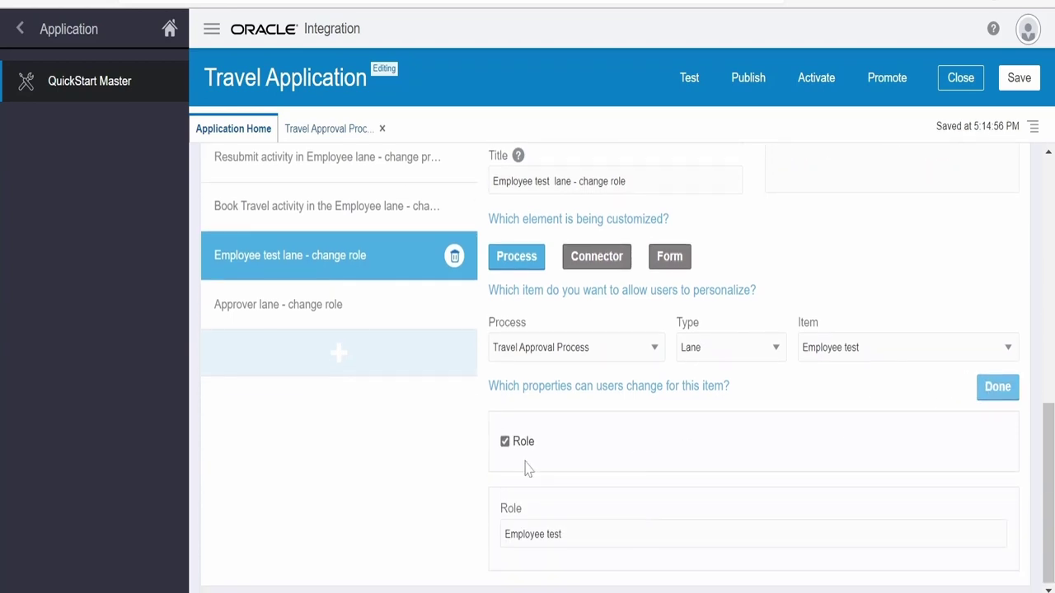
{"action": "left_click", "coordinate": [997, 388]}
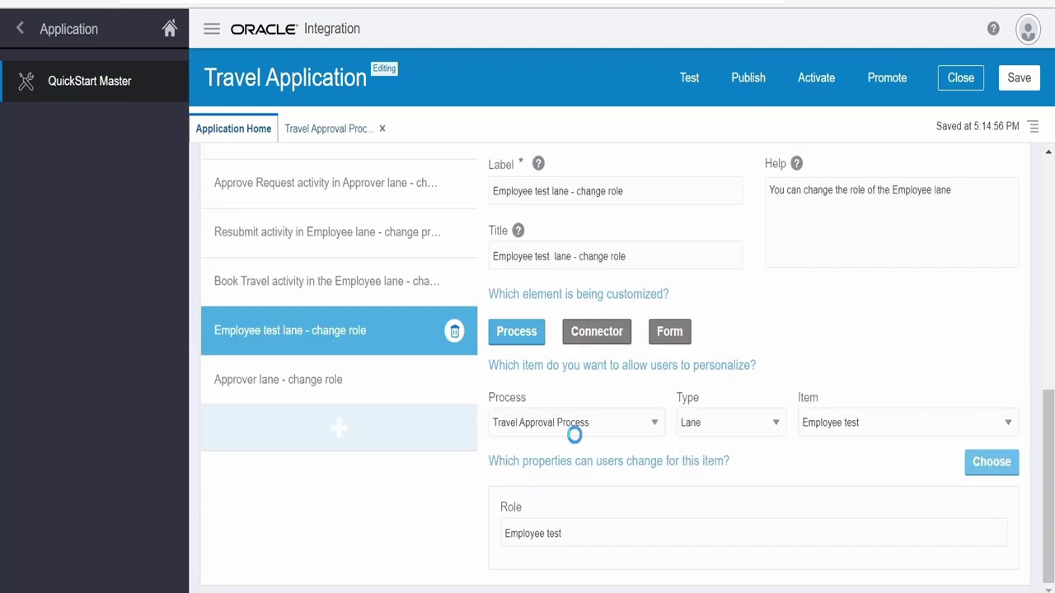
Add a new personalization with Label and Title 'Completed - Change action'
{"action": "left_click", "coordinate": [337, 428]}
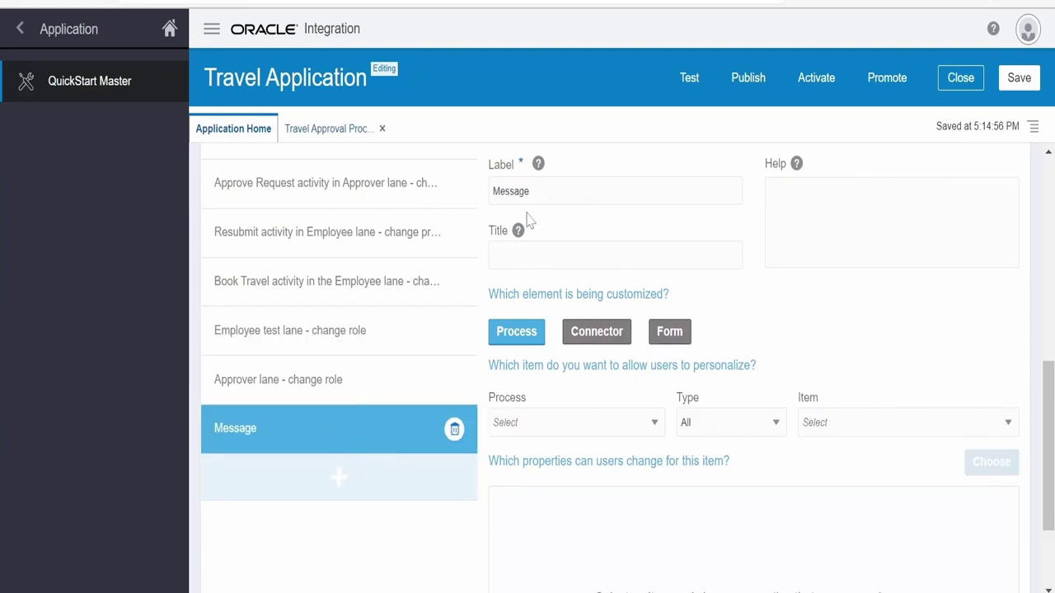
{"action": "left_click_drag", "start_coordinate": [530, 192], "coordinate": [489, 206]}
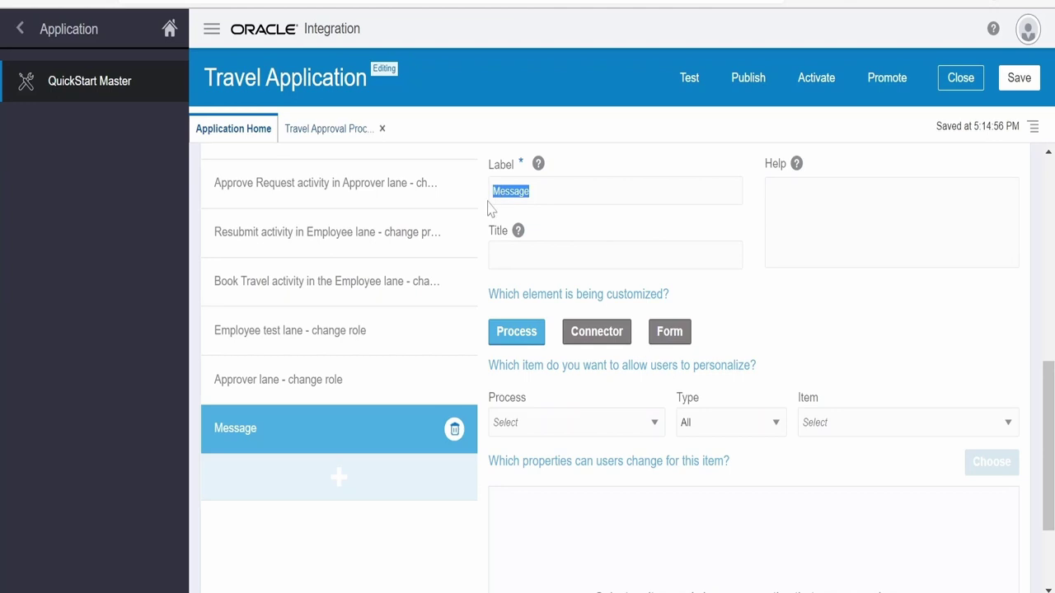
{"action": "type", "text": "Completed - Change"}
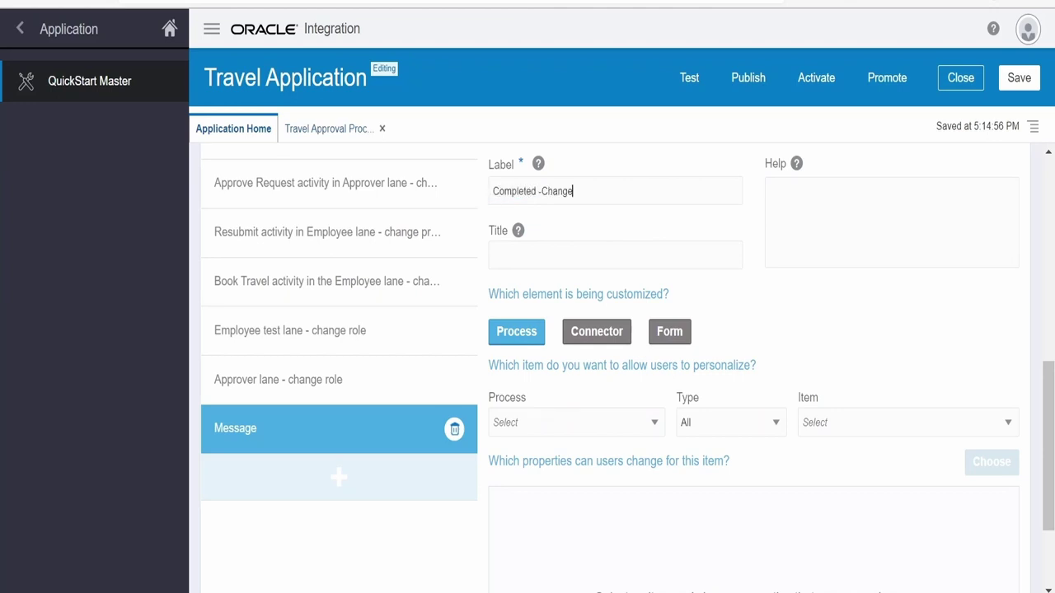
{"action": "type", "text": " action"}
{"action": "key", "text": "ctrl+a"}
{"action": "key", "text": "ctrl+c"}
{"action": "key", "text": "Tab"}
{"action": "key", "text": "ctrl+v"}
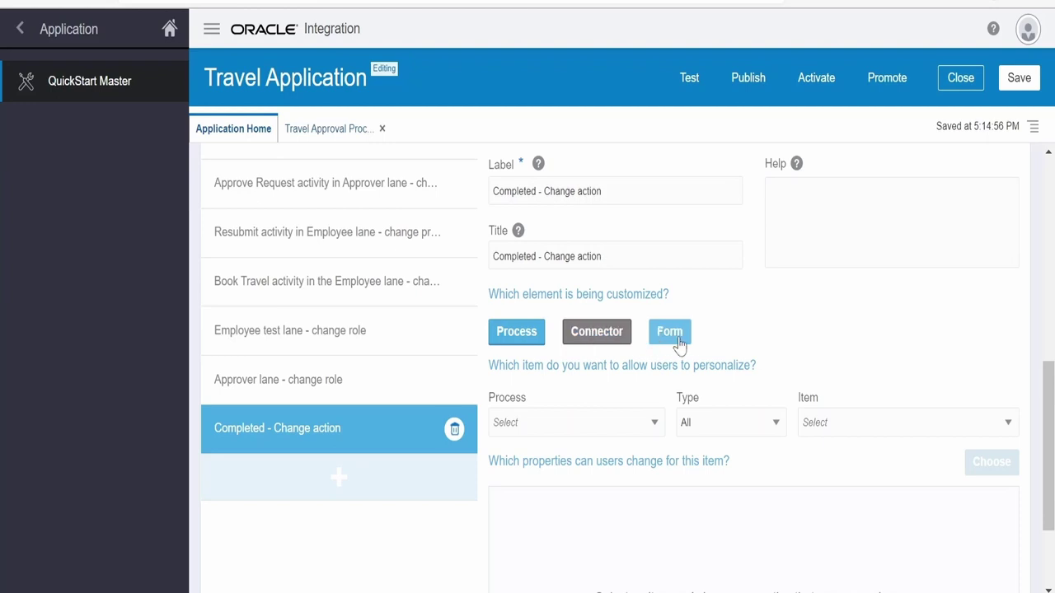
Target Travel Approval Process, item type Activity, and the Completed activity
{"action": "left_click", "coordinate": [606, 439]}
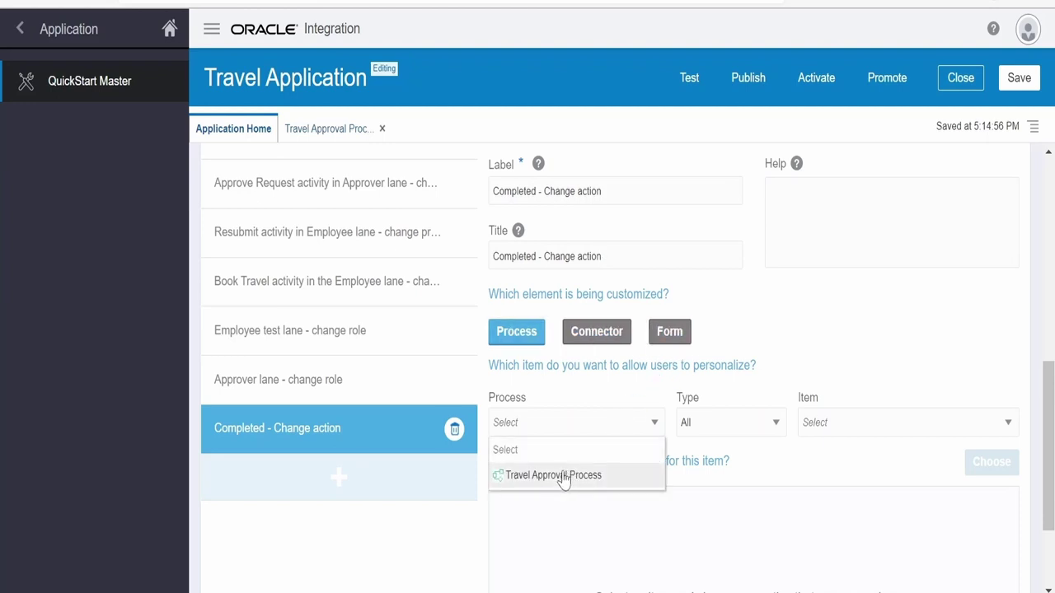
{"action": "left_click", "coordinate": [564, 475]}
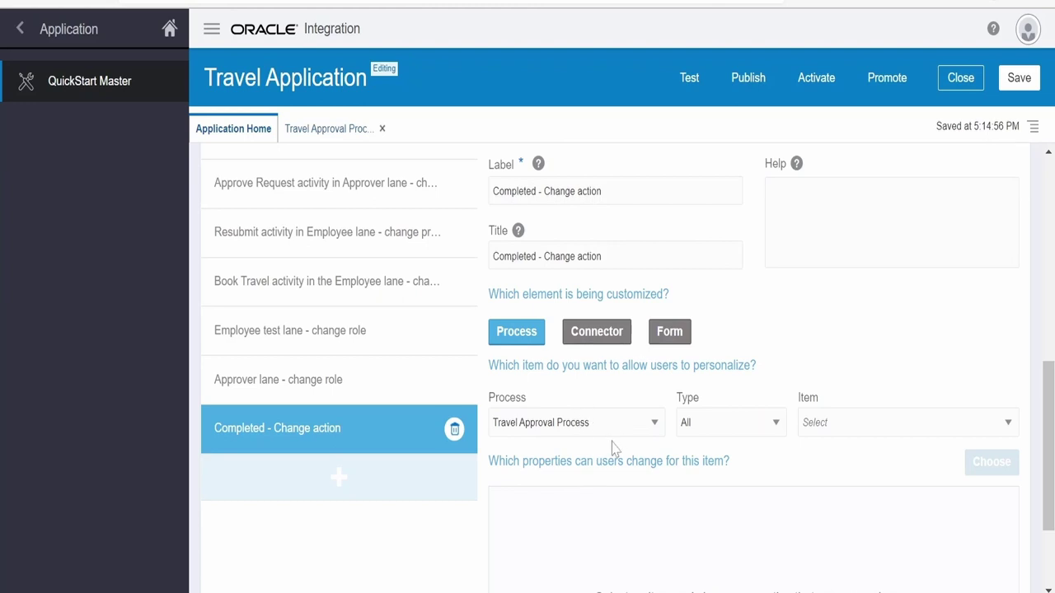
{"action": "left_click", "coordinate": [711, 430]}
{"action": "left_click", "coordinate": [699, 500]}
{"action": "left_click", "coordinate": [824, 423]}
{"action": "scroll", "coordinate": [829, 370], "scroll_direction": "down", "scroll_amount": 1}
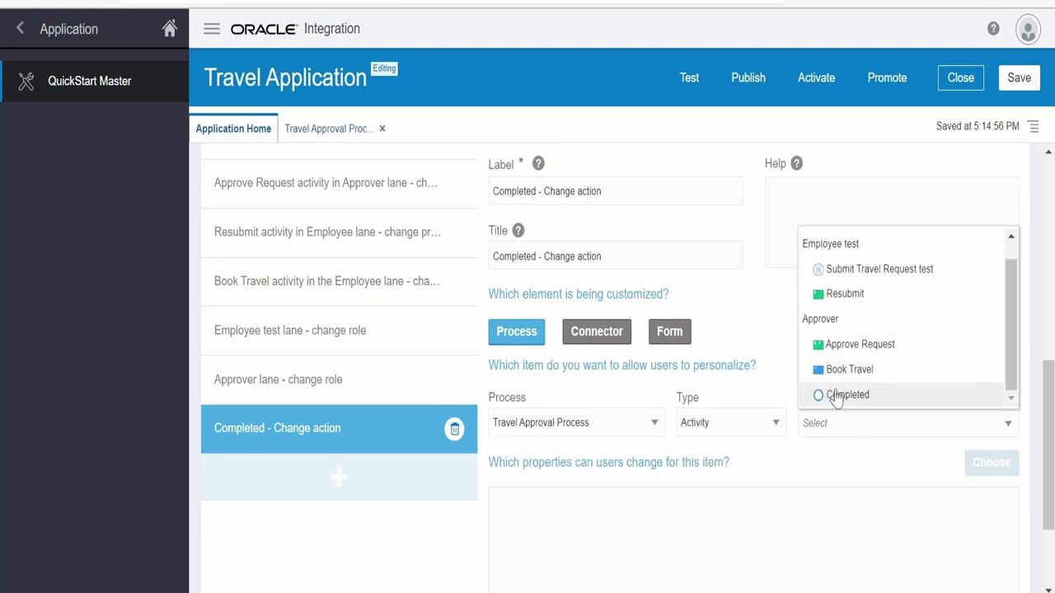
{"action": "left_click", "coordinate": [836, 395]}
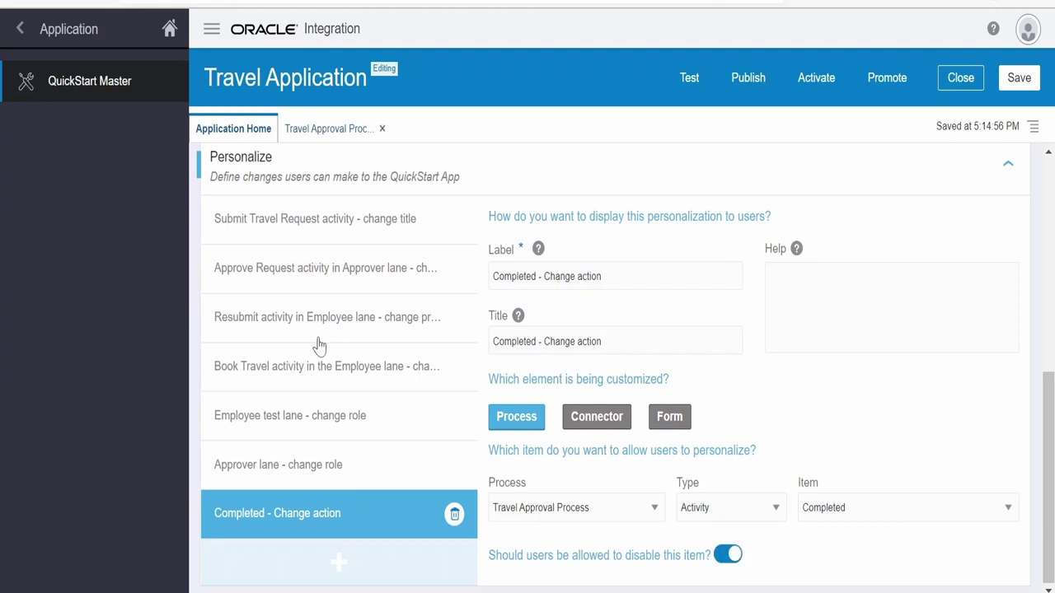
Remove Due Date from the properties users may change in the Approve Request personalization
{"action": "left_click", "coordinate": [338, 272]}
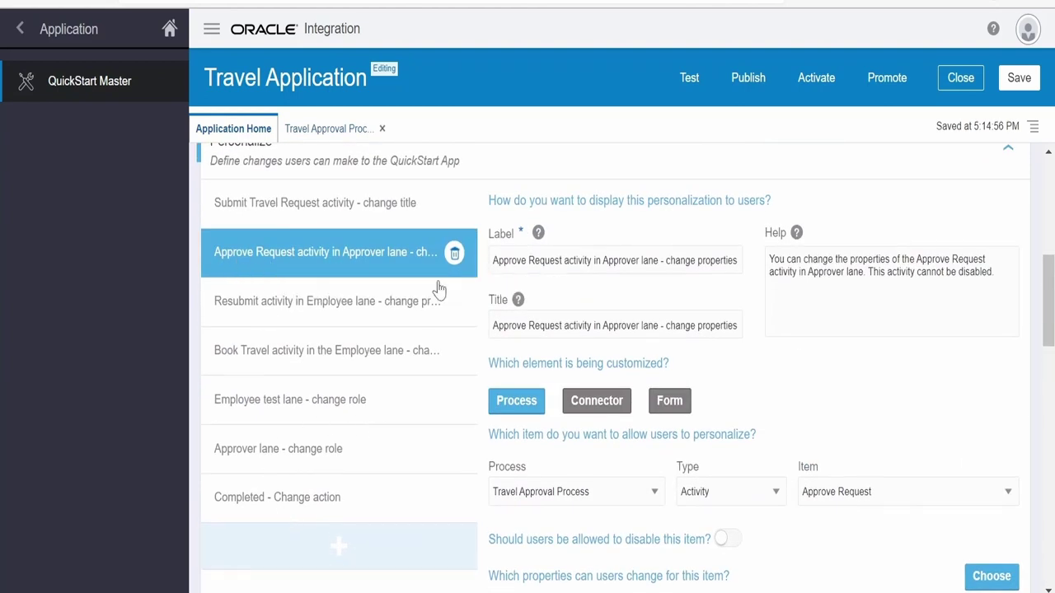
{"action": "scroll", "coordinate": [742, 426], "scroll_direction": "down", "scroll_amount": 3}
{"action": "scroll", "coordinate": [741, 426], "scroll_direction": "down", "scroll_amount": 6}
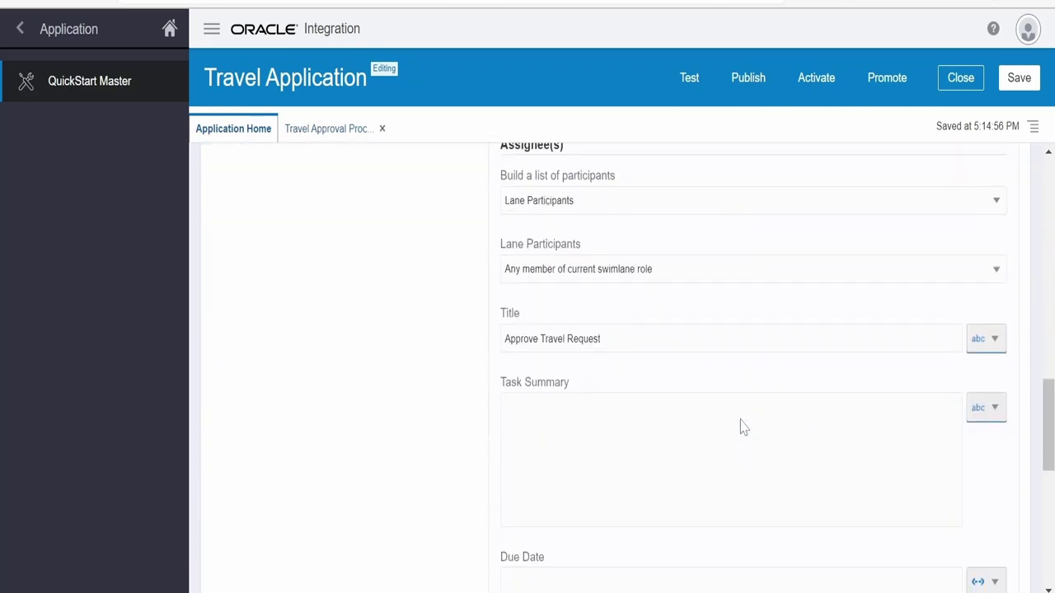
{"action": "scroll", "coordinate": [744, 441], "scroll_direction": "down", "scroll_amount": 6}
{"action": "scroll", "coordinate": [745, 441], "scroll_direction": "up", "scroll_amount": 5}
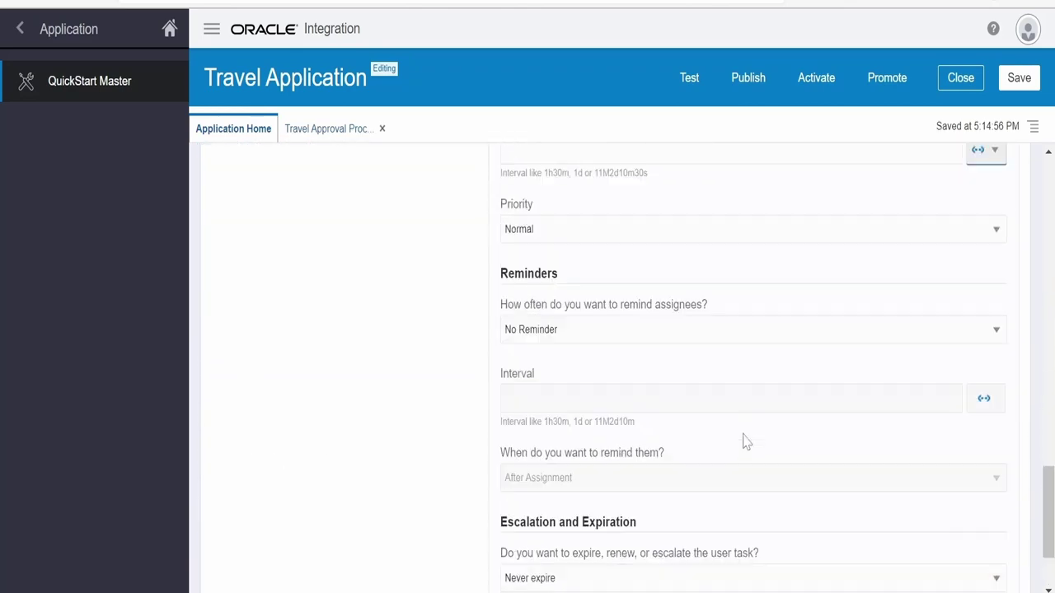
{"action": "scroll", "coordinate": [741, 442], "scroll_direction": "up", "scroll_amount": 10}
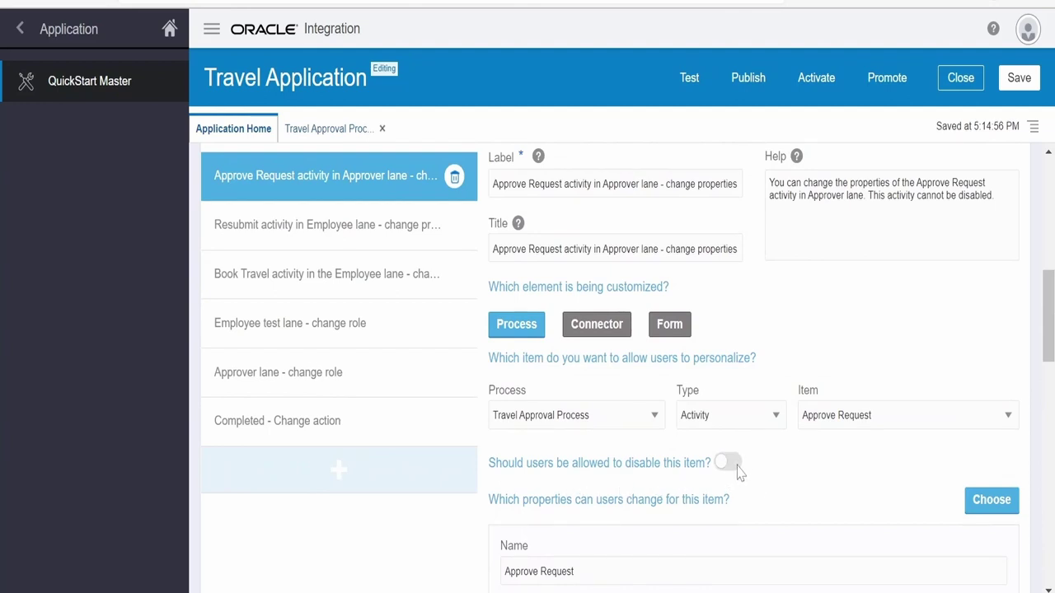
{"action": "left_click", "coordinate": [1002, 504]}
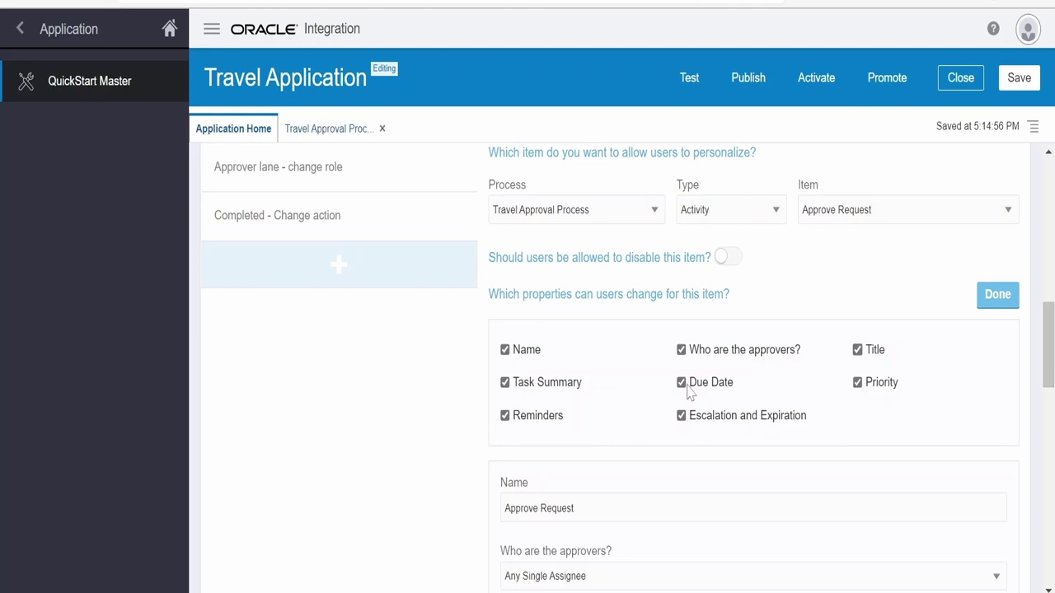
{"action": "left_click", "coordinate": [682, 384]}
{"action": "left_click", "coordinate": [973, 297]}
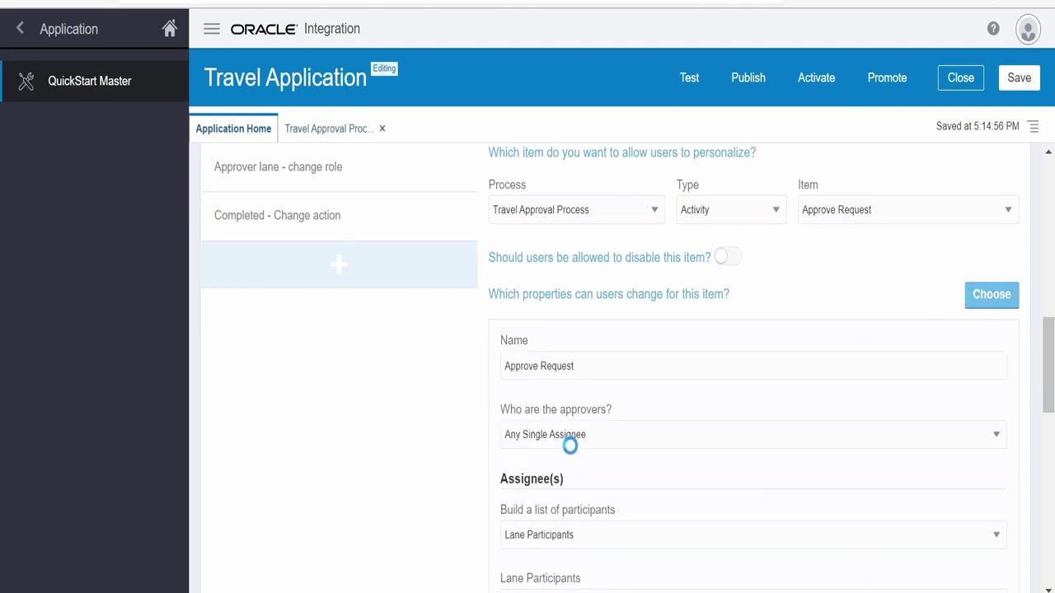
{"action": "scroll", "coordinate": [569, 441], "scroll_direction": "down", "scroll_amount": 10}
{"action": "scroll", "coordinate": [648, 469], "scroll_direction": "up", "scroll_amount": 2}
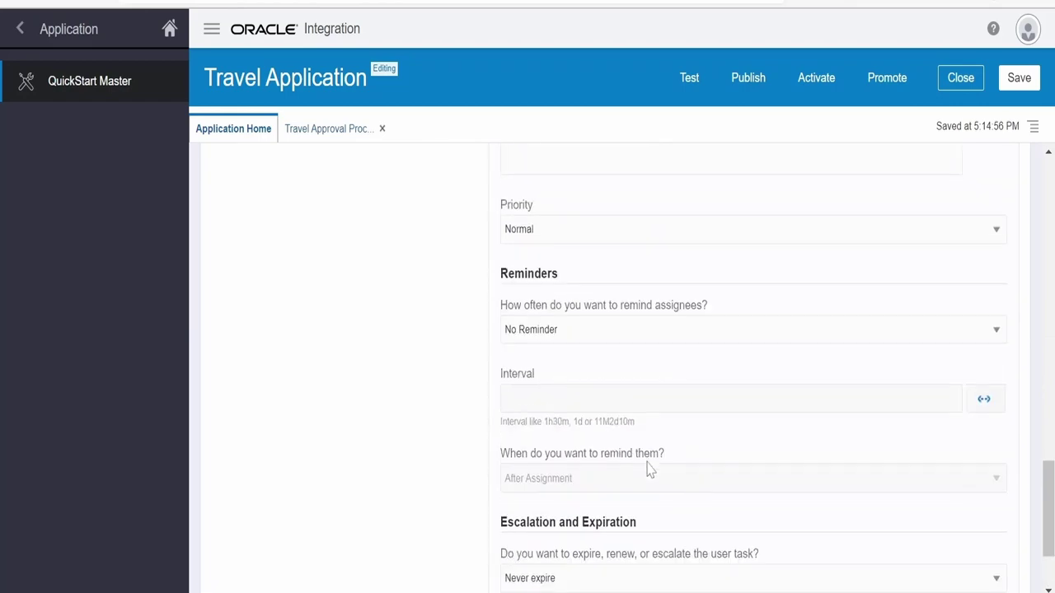
{"action": "scroll", "coordinate": [561, 483], "scroll_direction": "down", "scroll_amount": 1}
{"action": "scroll", "coordinate": [635, 494], "scroll_direction": "up", "scroll_amount": 4}
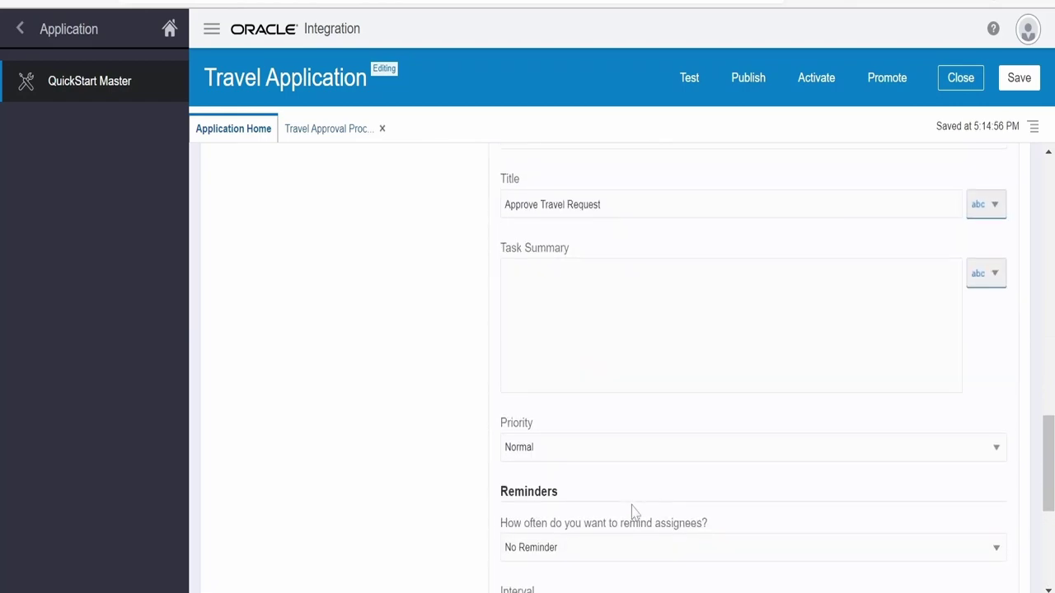
{"action": "scroll", "coordinate": [631, 511], "scroll_direction": "up", "scroll_amount": 15}
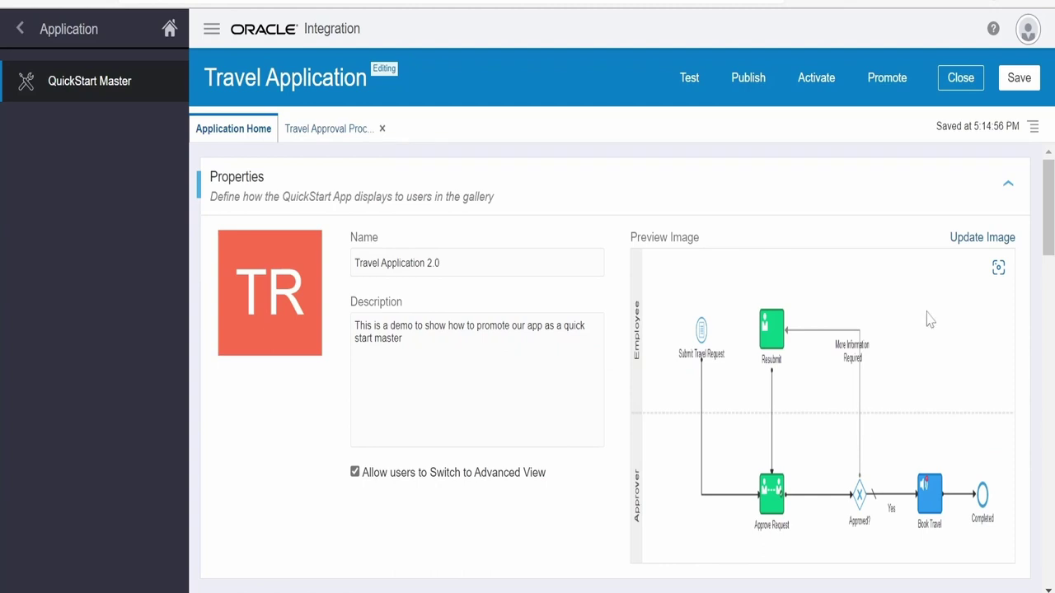
Promote the app to the gallery with the snapshot name 'Travel Application 2.0 Snapshot'
{"action": "left_click", "coordinate": [1008, 184]}
{"action": "left_click", "coordinate": [1015, 247]}
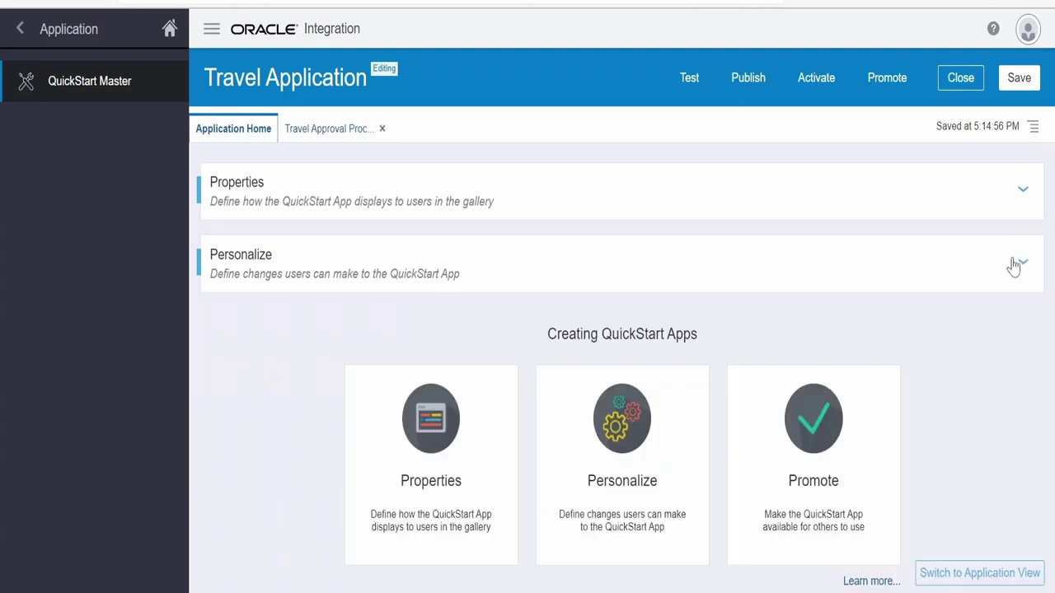
{"action": "left_click", "coordinate": [802, 482]}
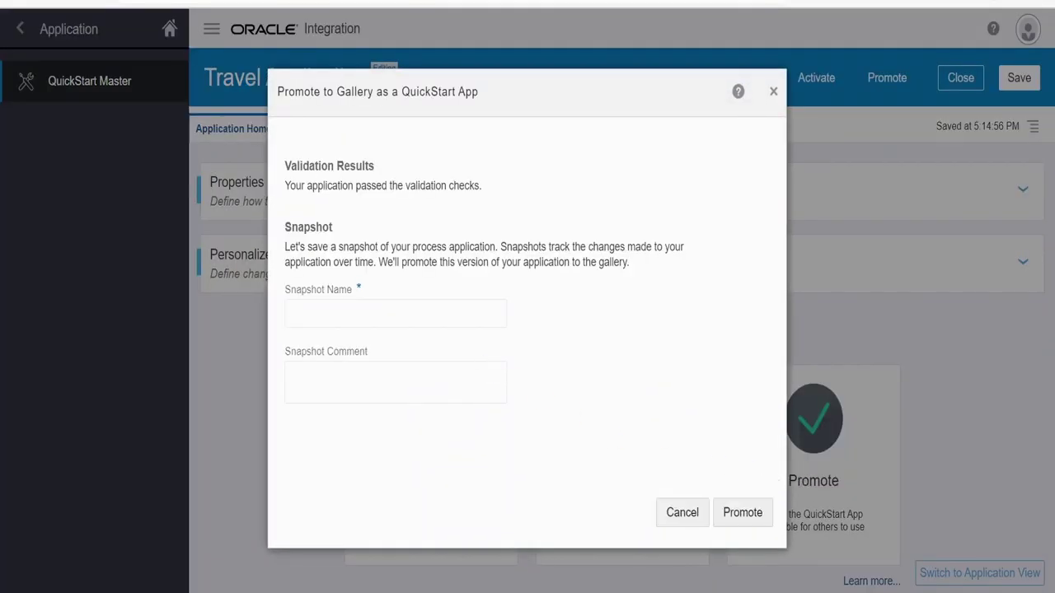
{"action": "left_click", "coordinate": [337, 305]}
{"action": "type", "text": "Travel Application 2"}
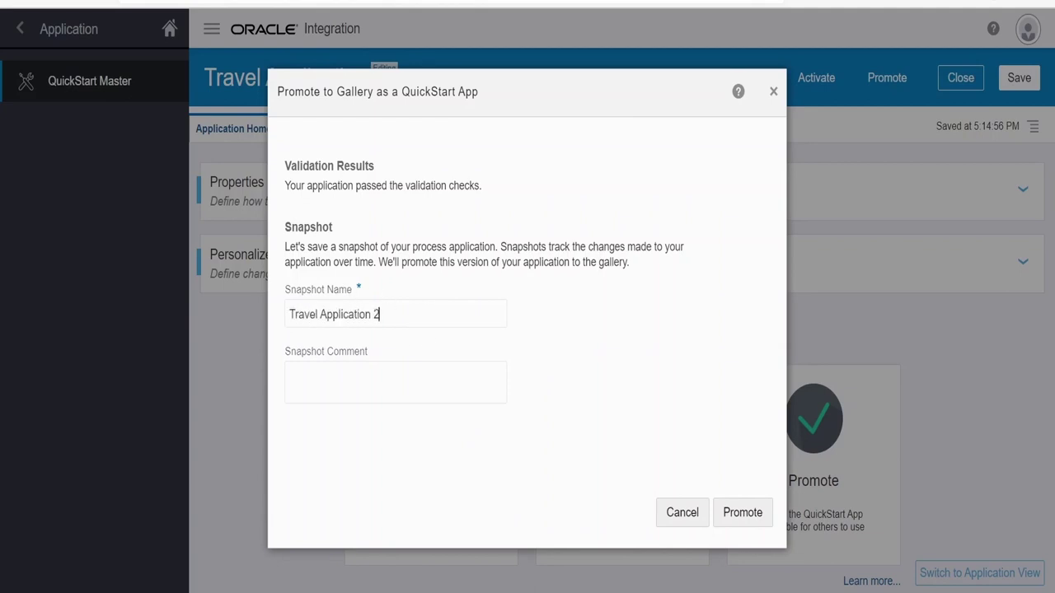
{"action": "type", "text": ".0 Snapshot"}
{"action": "left_click", "coordinate": [742, 514]}
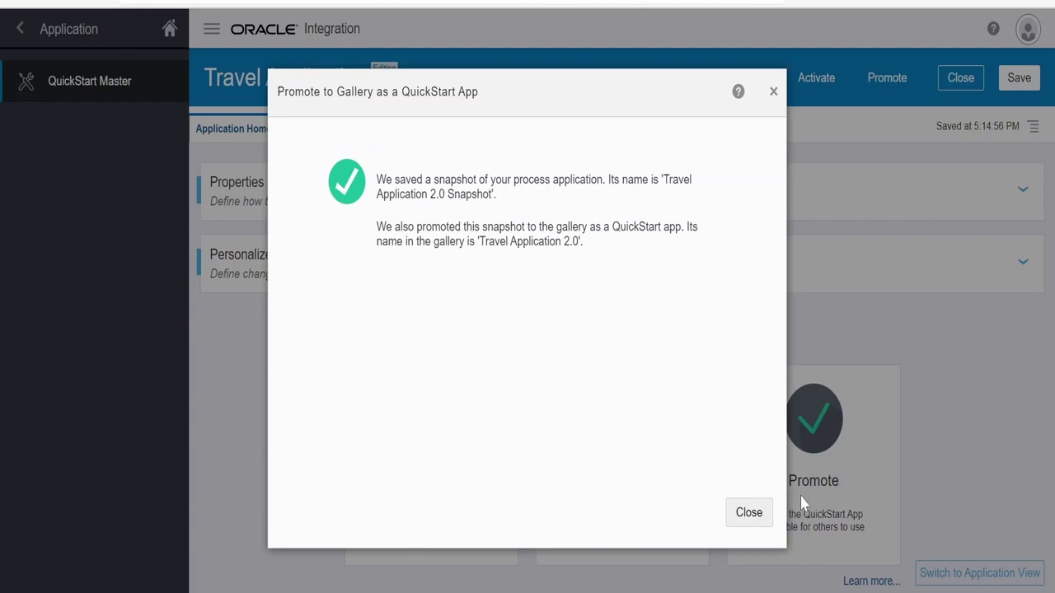
{"action": "left_click", "coordinate": [762, 517]}
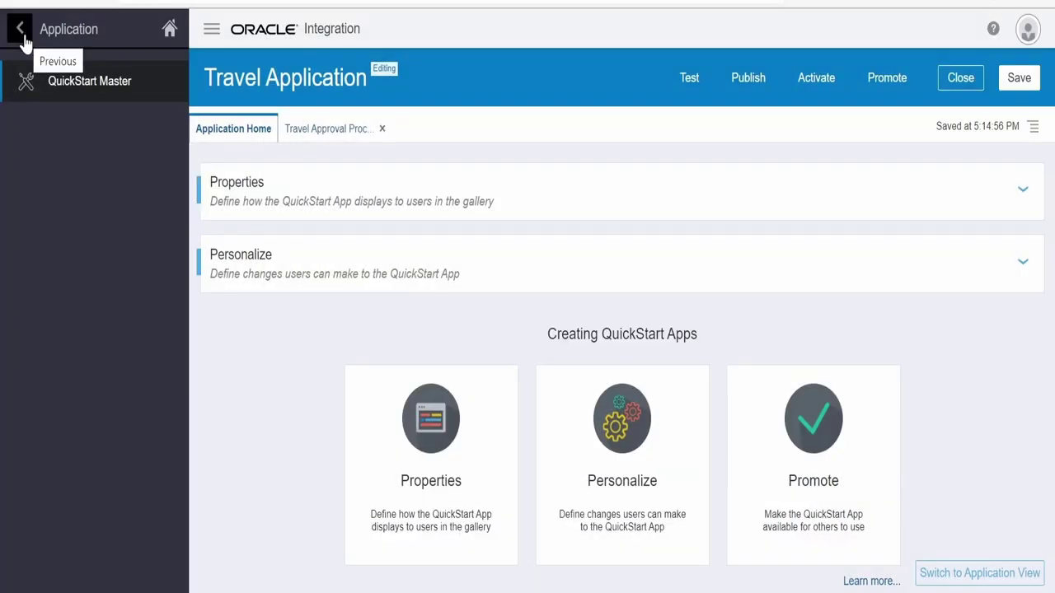
Return to the process applications list and open the QuickStart apps gallery
{"action": "left_click", "coordinate": [24, 37]}
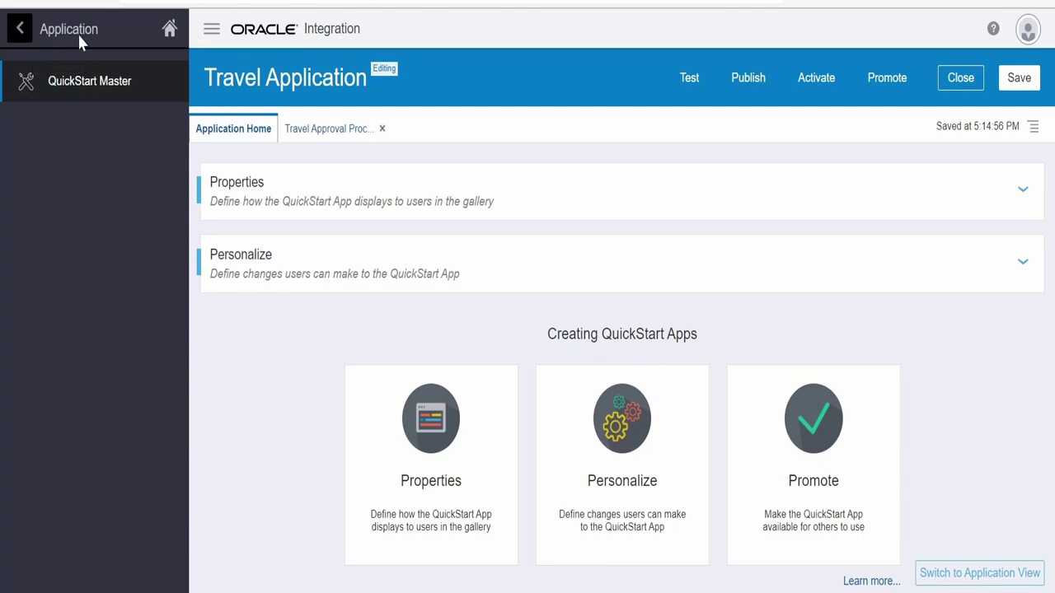
{"action": "left_click", "coordinate": [21, 37]}
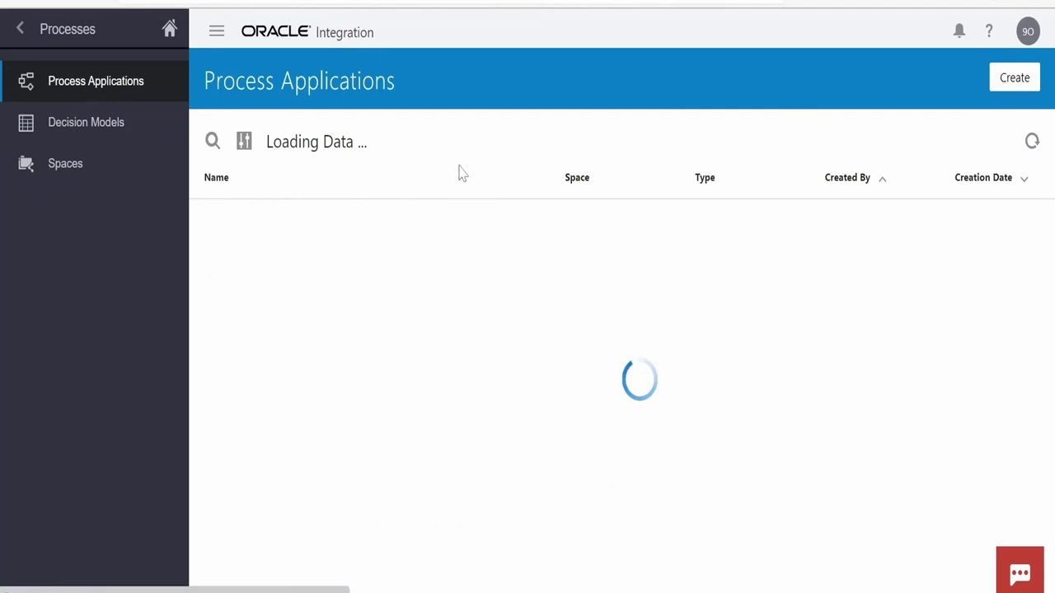
{"action": "left_click", "coordinate": [1016, 89]}
{"action": "mouse_move", "coordinate": [326, 393]}
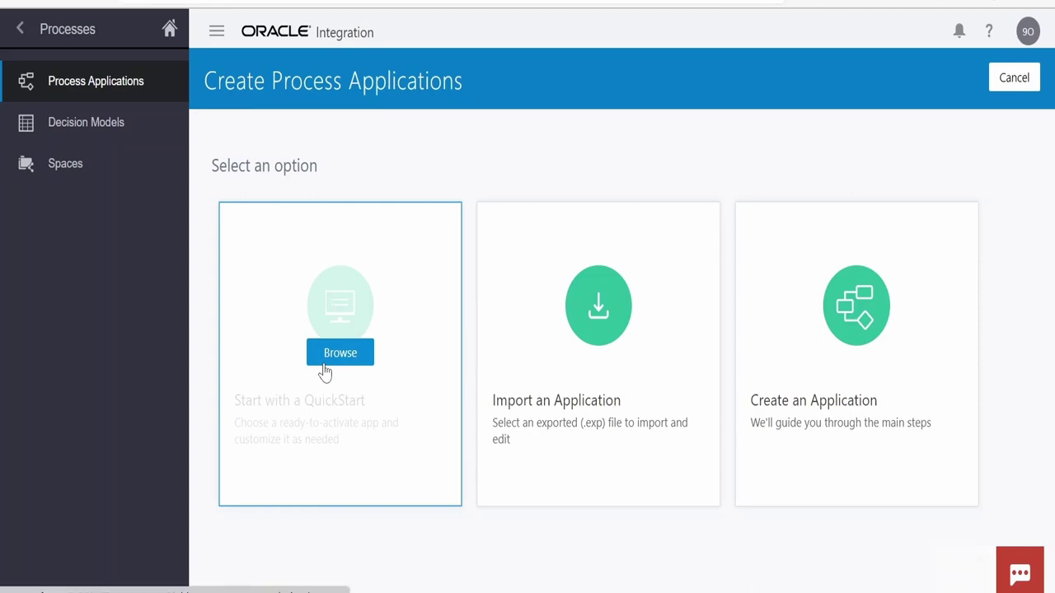
{"action": "left_click", "coordinate": [329, 356]}
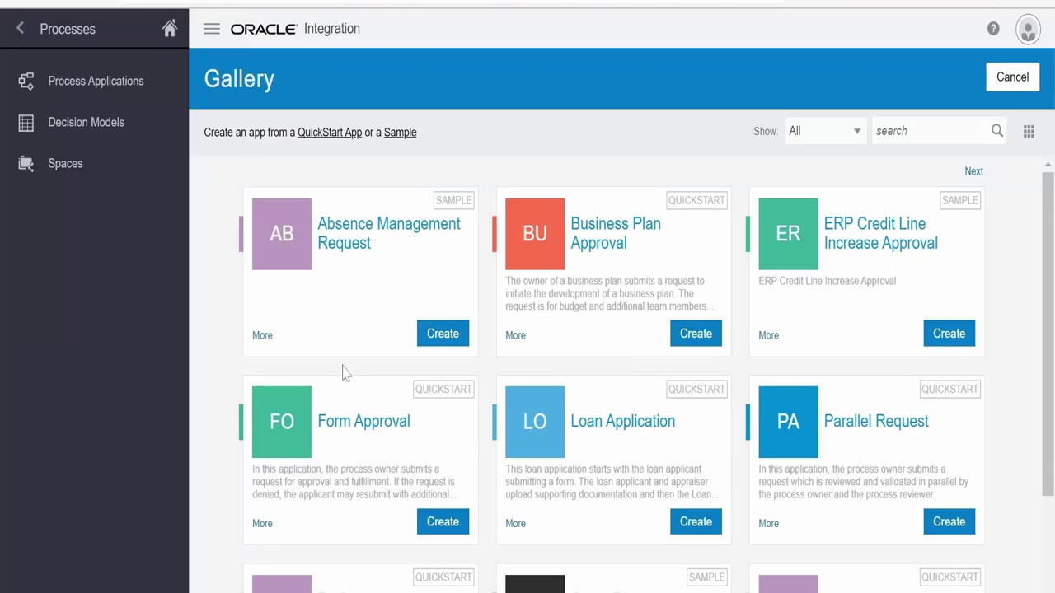
Browse the gallery and page forward to the page listing Travel Application 2.0
{"action": "scroll", "coordinate": [345, 388], "scroll_direction": "down", "scroll_amount": 3}
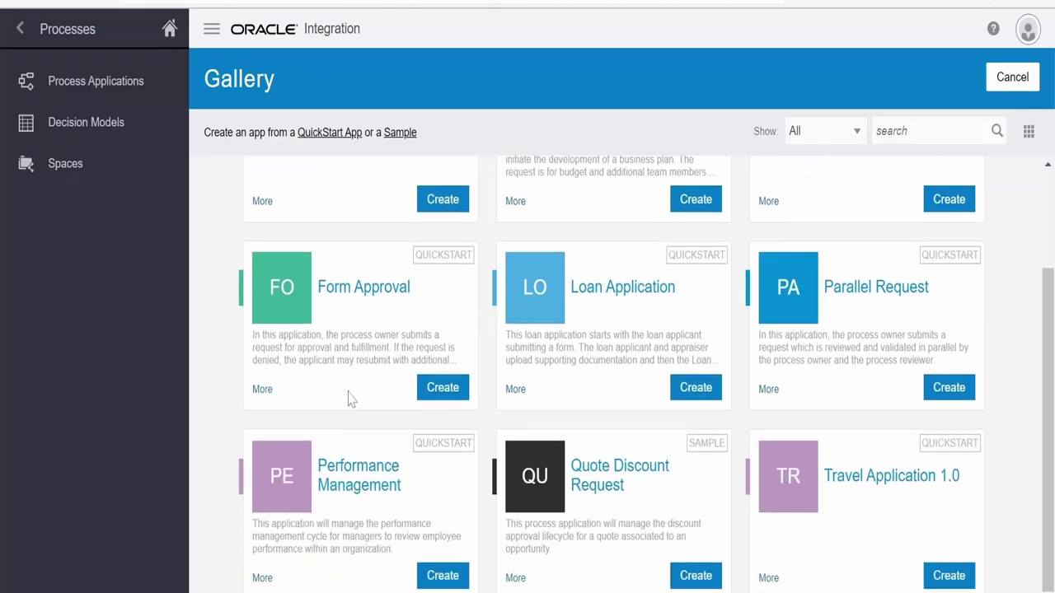
{"action": "scroll", "coordinate": [428, 491], "scroll_direction": "up", "scroll_amount": 3}
{"action": "scroll", "coordinate": [448, 483], "scroll_direction": "down", "scroll_amount": 3}
{"action": "scroll", "coordinate": [860, 474], "scroll_direction": "up", "scroll_amount": 3}
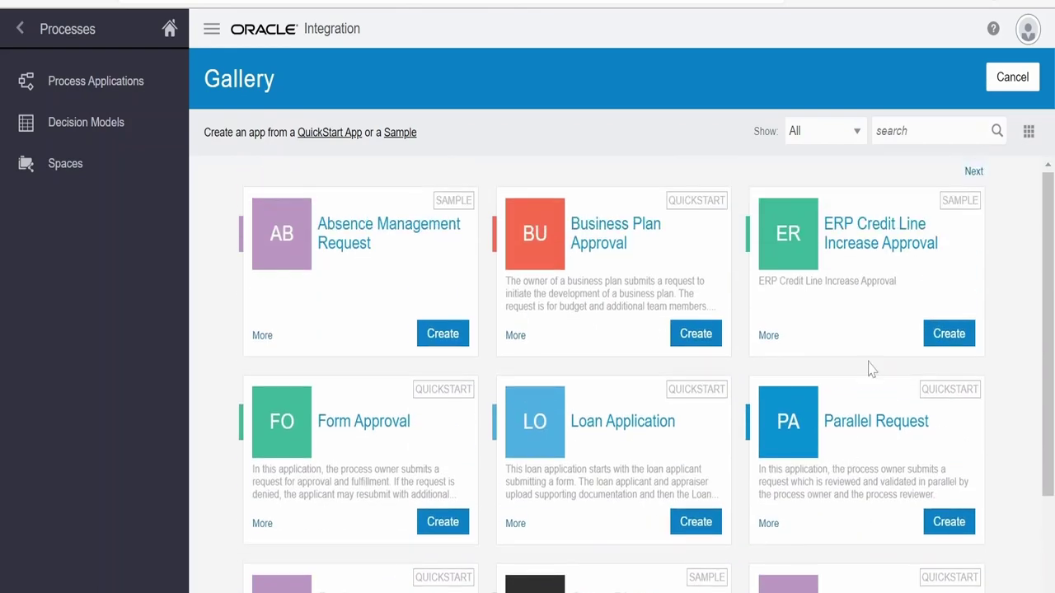
{"action": "left_click", "coordinate": [973, 172]}
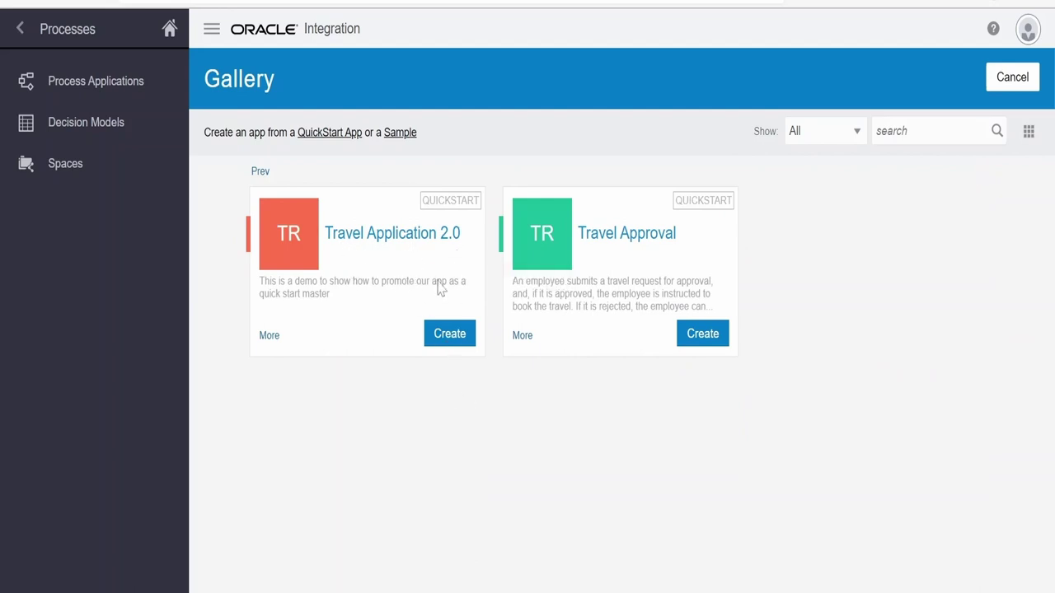
Create an app named 'Travel Application 2.0 Quickstart' from the Travel Application 2.0 QuickStart card
{"action": "left_click", "coordinate": [445, 334]}
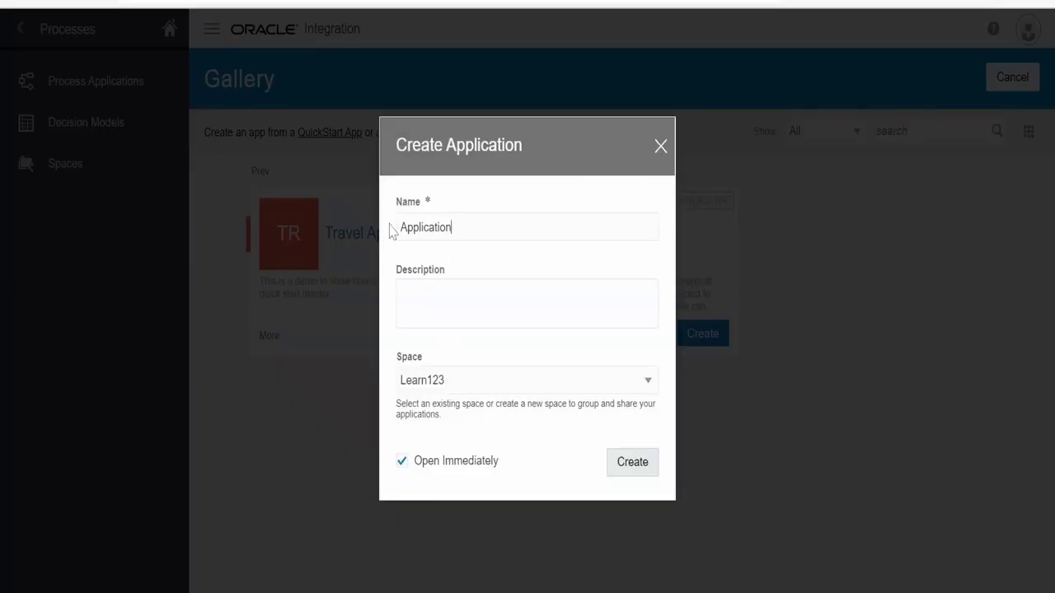
{"action": "type", "text": "Travel"}
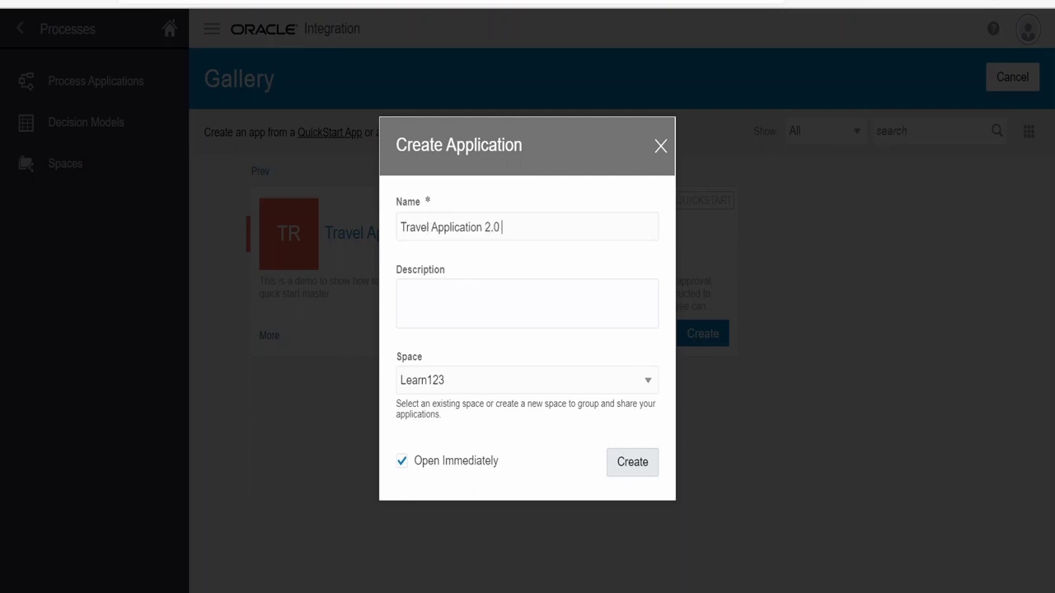
{"action": "type", "text": "2.0 Quickstart"}
{"action": "left_click", "coordinate": [632, 461]}
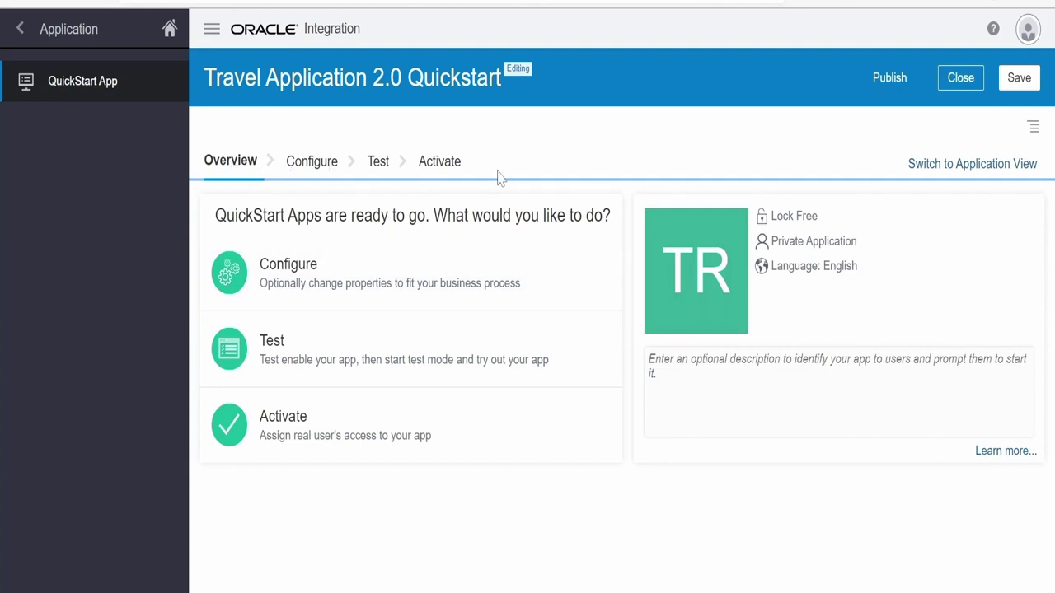
On the Configure stage, expand and review the Approve Request properties, then close that panel
{"action": "left_click", "coordinate": [321, 169]}
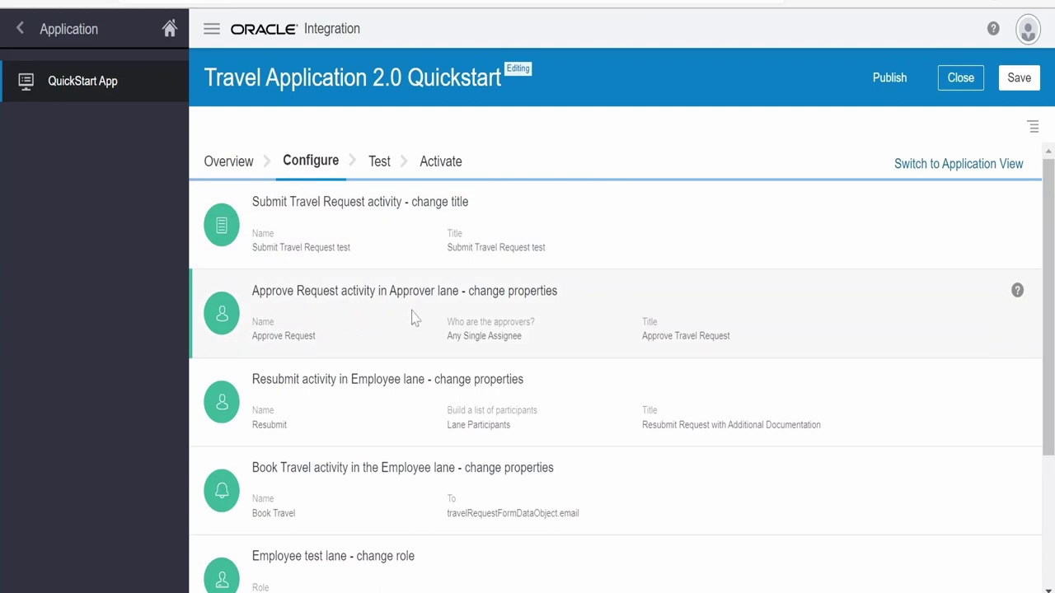
{"action": "left_click", "coordinate": [486, 305]}
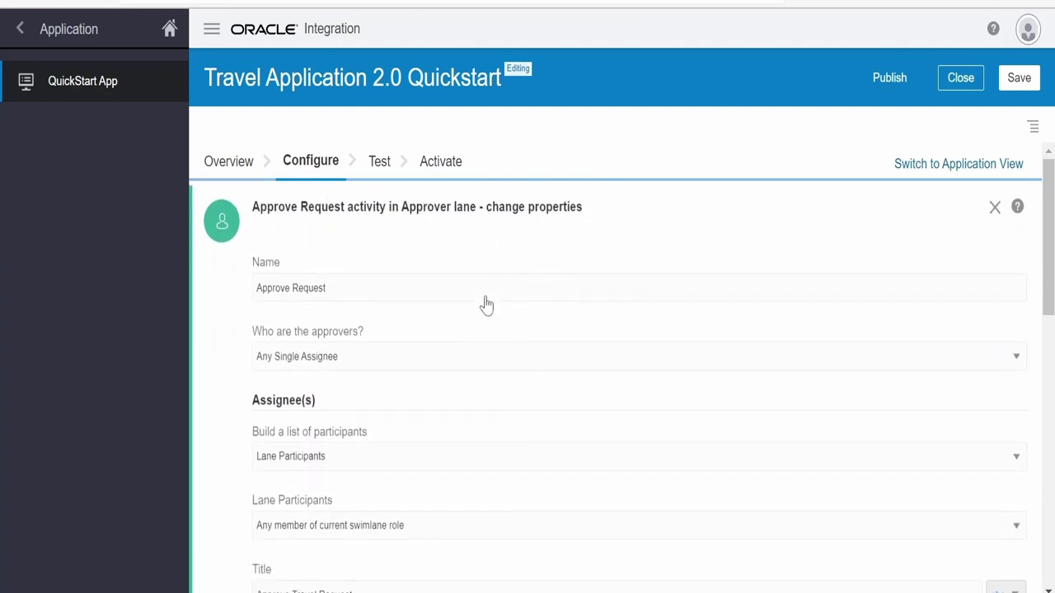
{"action": "scroll", "coordinate": [470, 368], "scroll_direction": "down", "scroll_amount": 5}
{"action": "scroll", "coordinate": [470, 368], "scroll_direction": "down", "scroll_amount": 3}
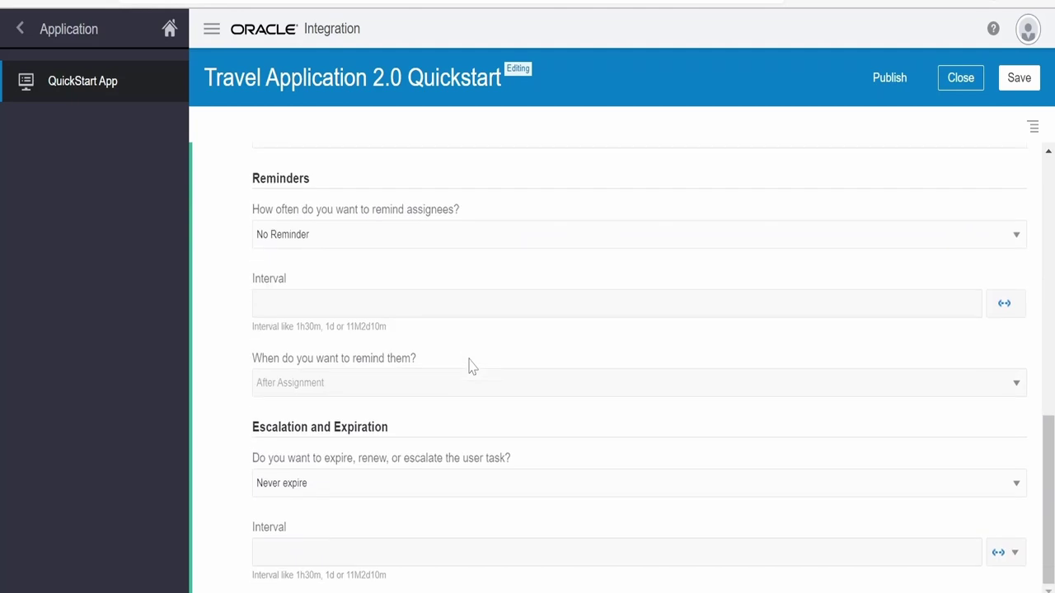
{"action": "scroll", "coordinate": [466, 448], "scroll_direction": "up", "scroll_amount": 8}
{"action": "scroll", "coordinate": [464, 439], "scroll_direction": "up", "scroll_amount": 1}
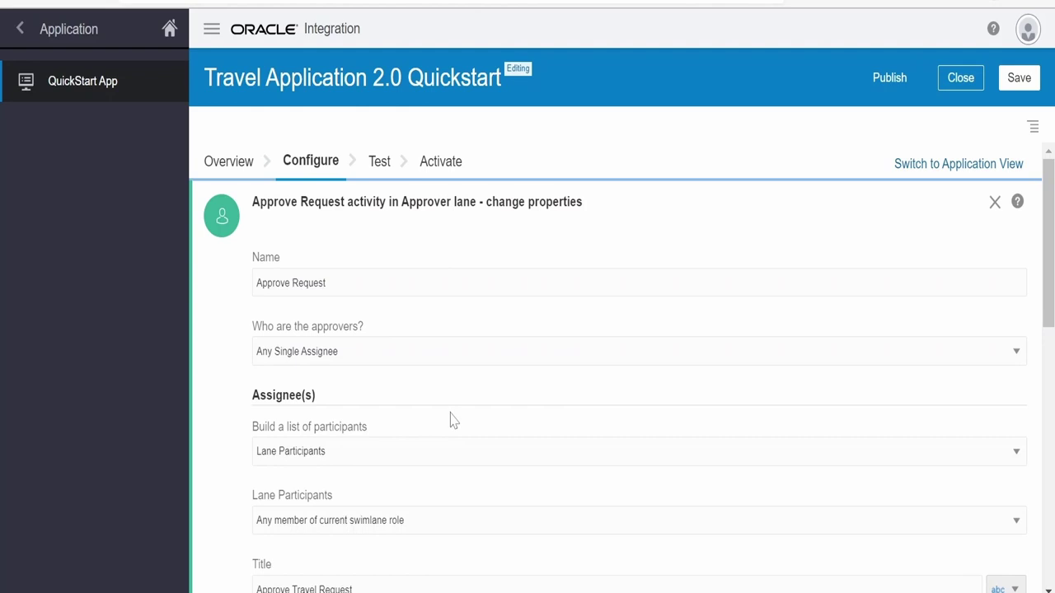
{"action": "scroll", "coordinate": [365, 290], "scroll_direction": "down", "scroll_amount": 8}
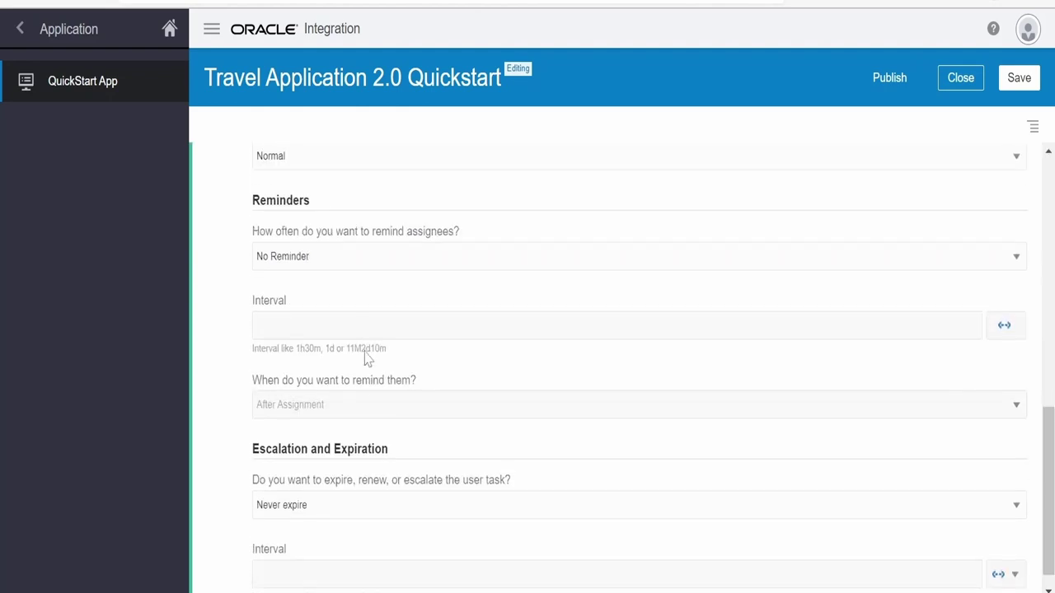
{"action": "scroll", "coordinate": [366, 408], "scroll_direction": "up", "scroll_amount": 4}
{"action": "scroll", "coordinate": [360, 348], "scroll_direction": "up", "scroll_amount": 4}
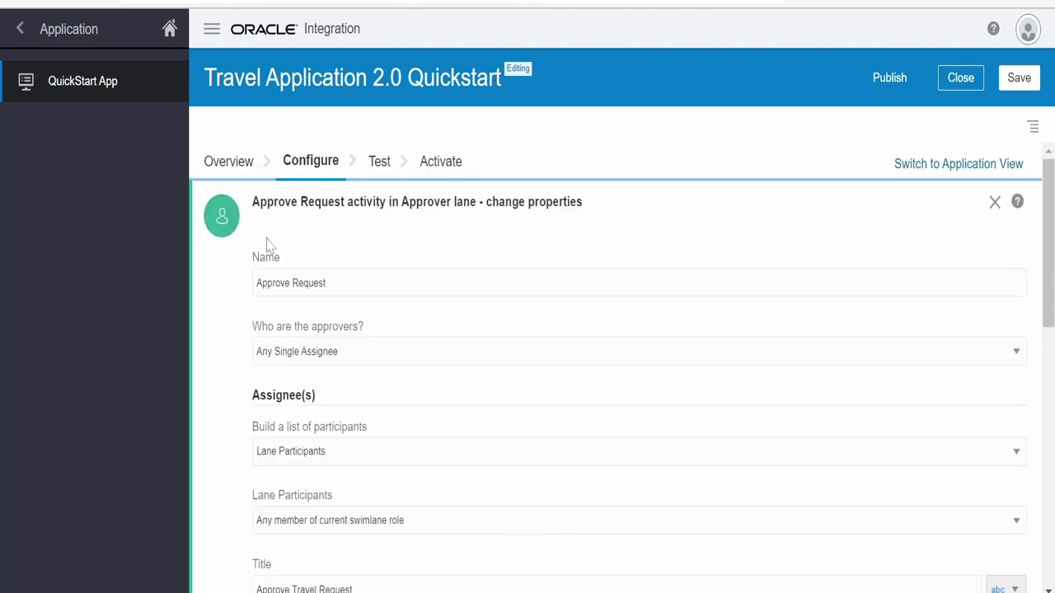
{"action": "left_click", "coordinate": [996, 202]}
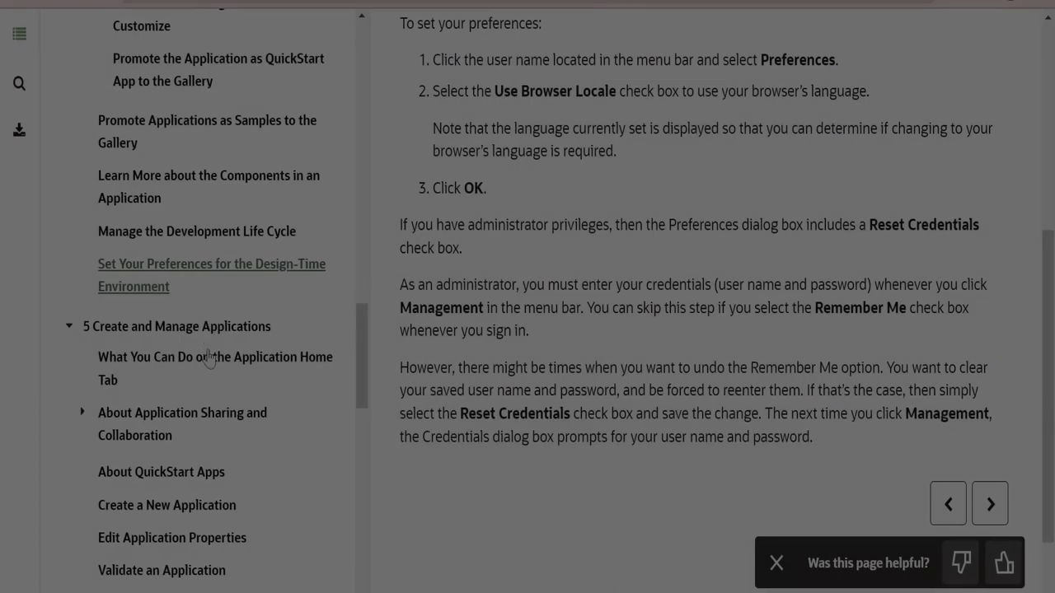
Open the 'Personalize and Promote QuickStart Apps to the Gallery' help topic
{"action": "scroll", "coordinate": [206, 346], "scroll_direction": "up", "scroll_amount": 6}
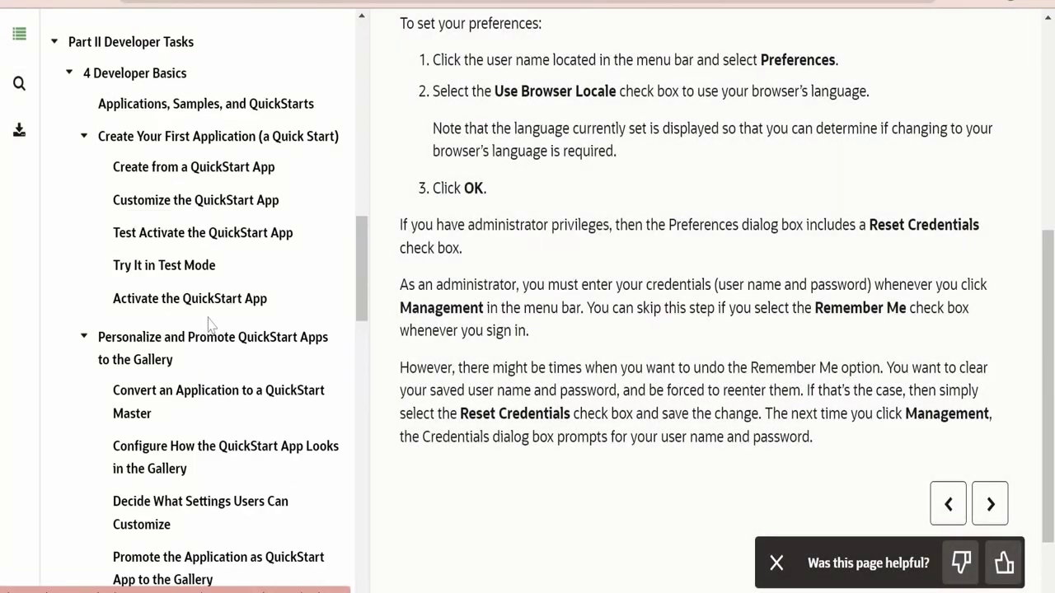
{"action": "scroll", "coordinate": [153, 217], "scroll_direction": "down", "scroll_amount": 2}
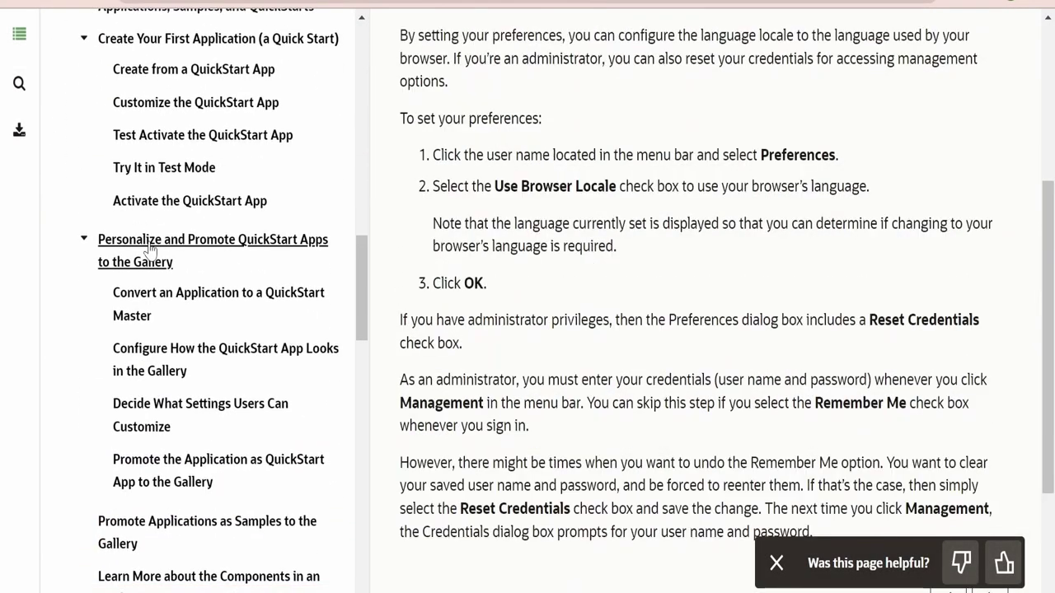
{"action": "left_click", "coordinate": [150, 249]}
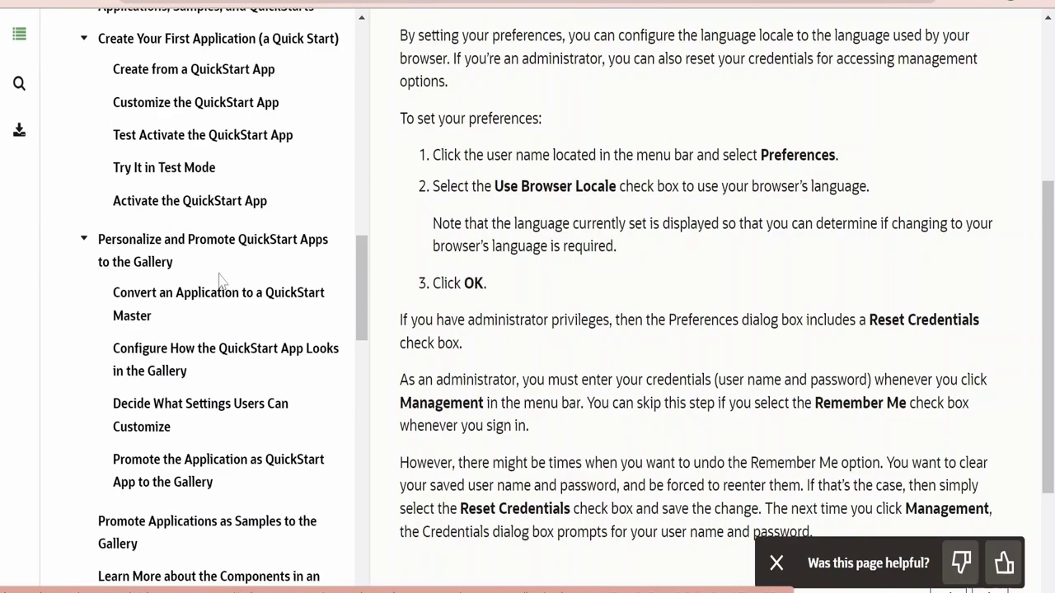
{"action": "left_click", "coordinate": [147, 264]}
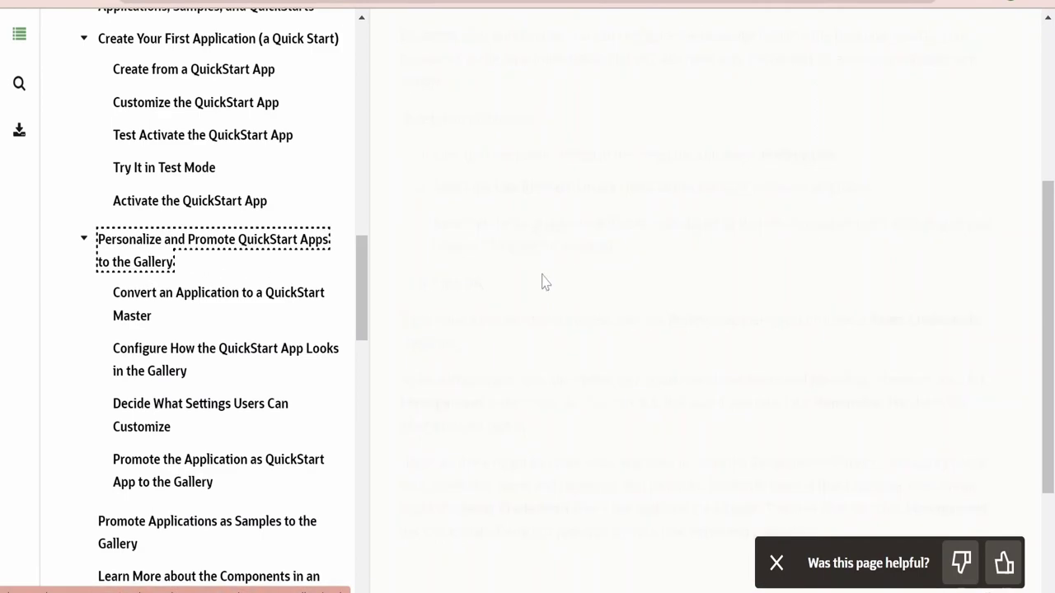
Open and read the 'Promote Applications as Samples to the Gallery' topic
{"action": "scroll", "coordinate": [601, 332], "scroll_direction": "down", "scroll_amount": 6}
{"action": "scroll", "coordinate": [603, 332], "scroll_direction": "up", "scroll_amount": 7}
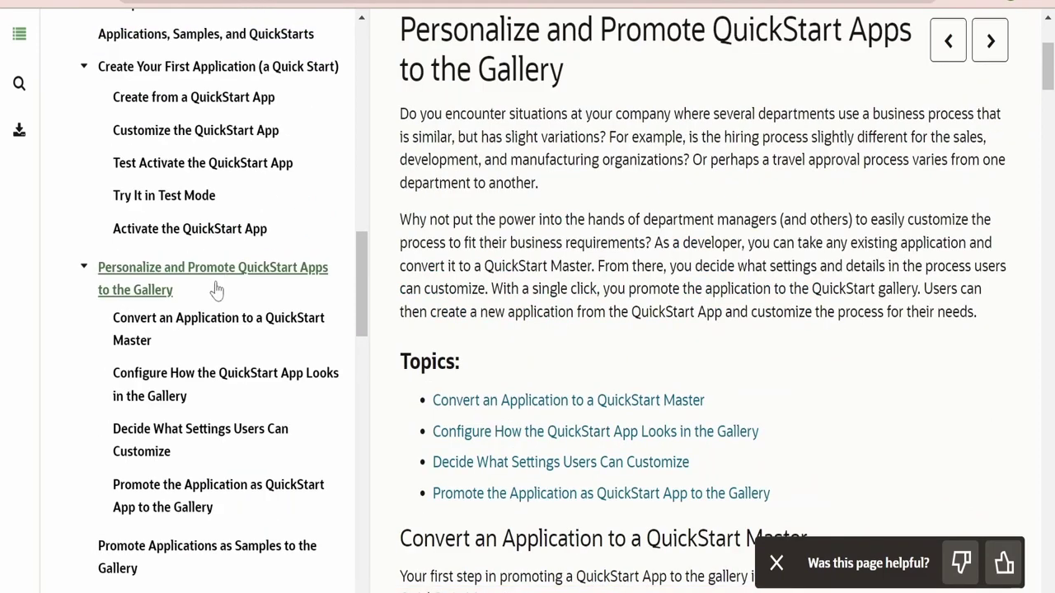
{"action": "scroll", "coordinate": [216, 289], "scroll_direction": "down", "scroll_amount": 3}
{"action": "left_click", "coordinate": [226, 353]}
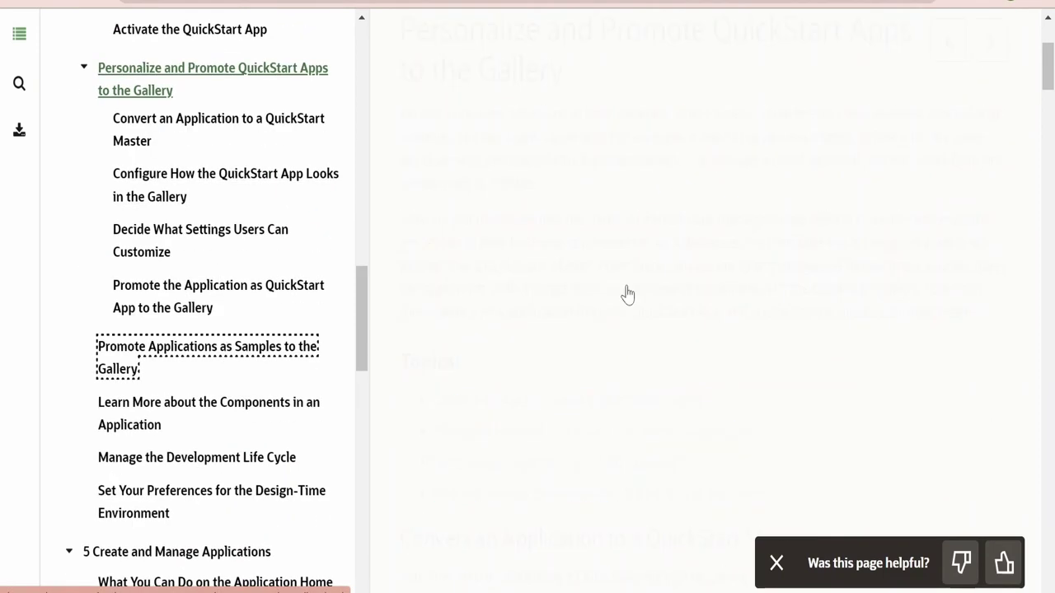
{"action": "scroll", "coordinate": [556, 443], "scroll_direction": "down", "scroll_amount": 1}
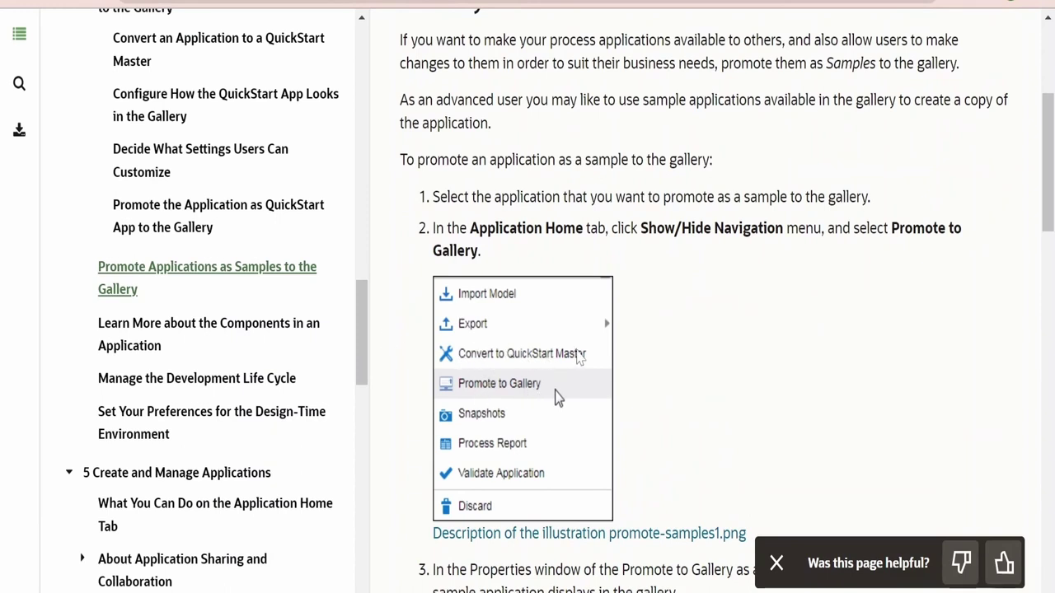
{"action": "scroll", "coordinate": [581, 357], "scroll_direction": "down", "scroll_amount": 3}
{"action": "left_click", "coordinate": [245, 336]}
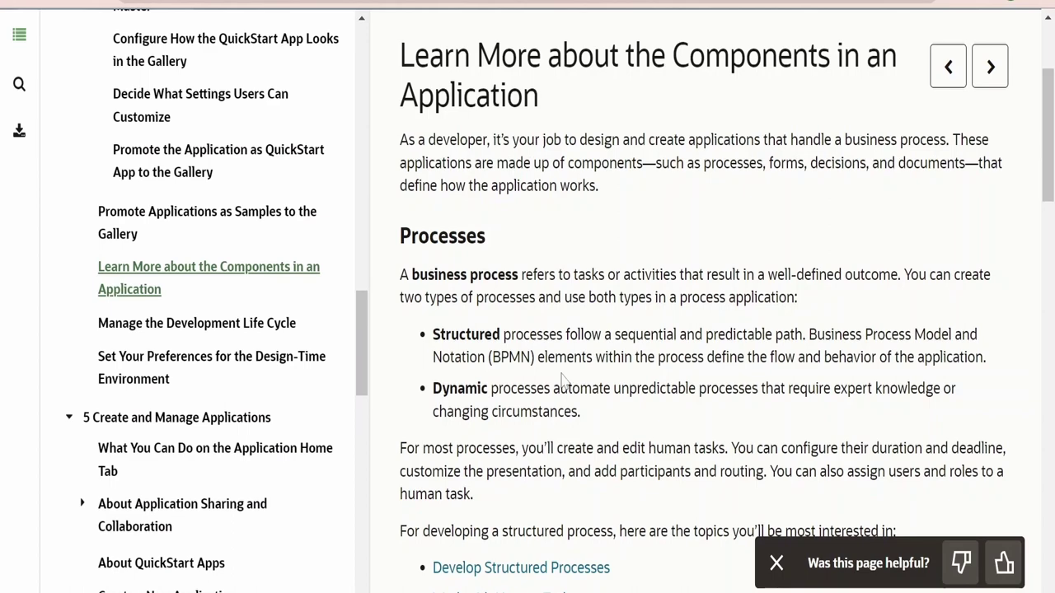
{"action": "scroll", "coordinate": [567, 379], "scroll_direction": "down", "scroll_amount": 7}
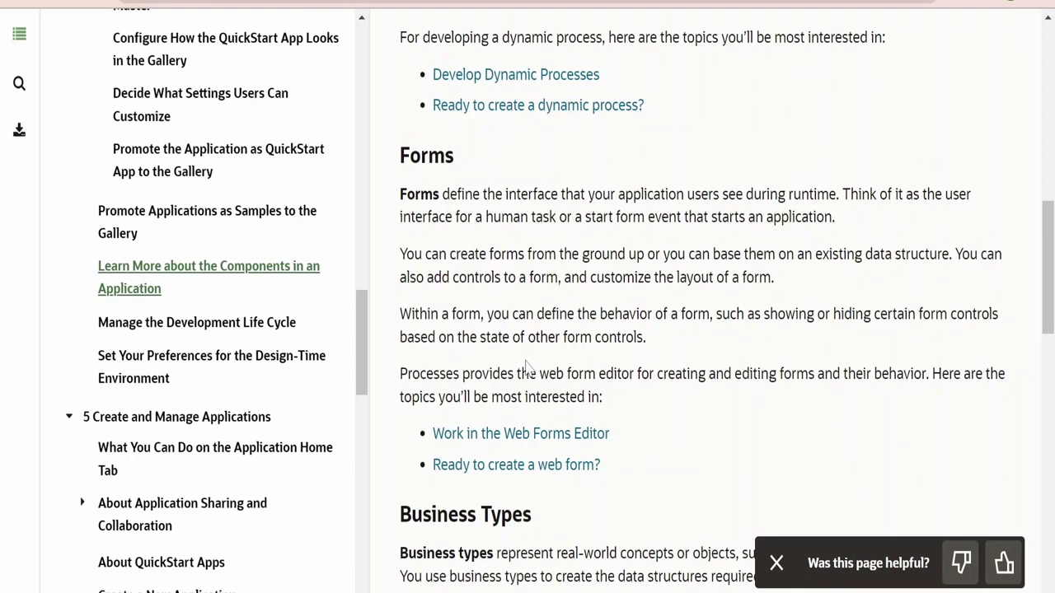
{"action": "scroll", "coordinate": [566, 358], "scroll_direction": "down", "scroll_amount": 3}
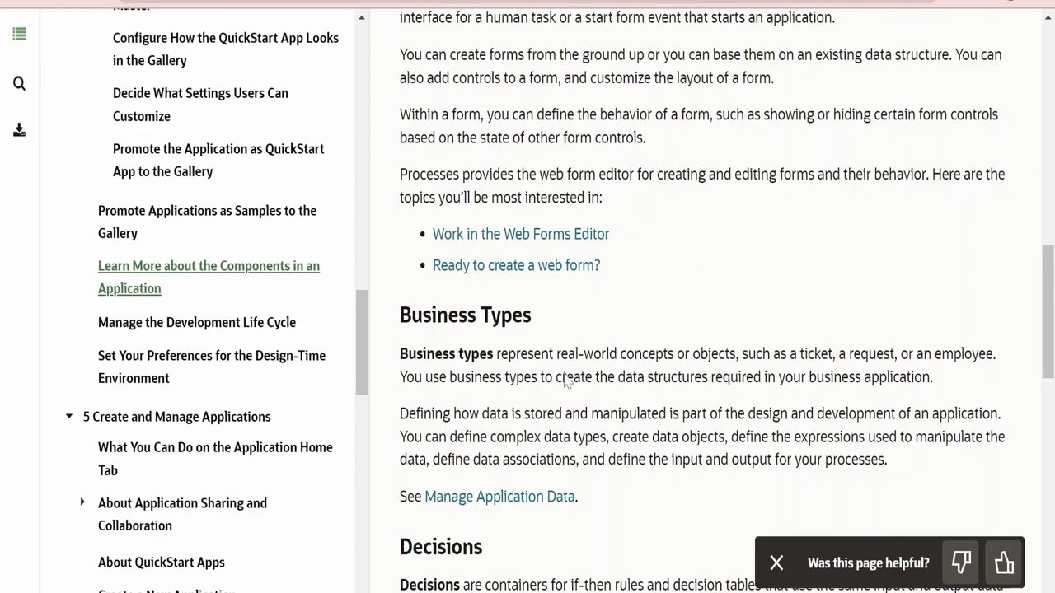
{"action": "scroll", "coordinate": [565, 379], "scroll_direction": "down", "scroll_amount": 3}
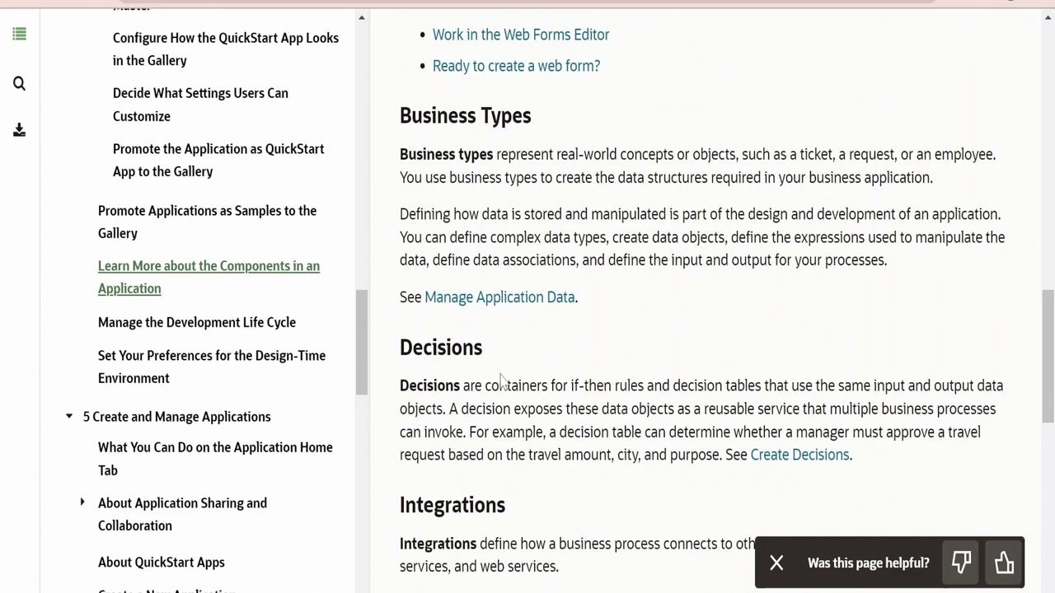
{"action": "scroll", "coordinate": [495, 377], "scroll_direction": "down", "scroll_amount": 1}
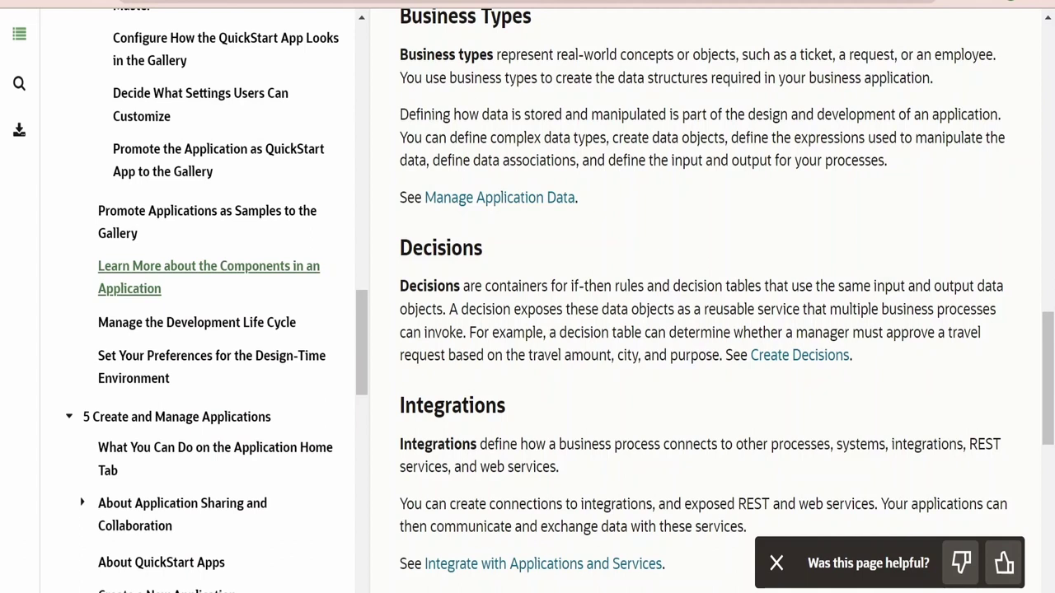
{"action": "scroll", "coordinate": [701, 330], "scroll_direction": "down", "scroll_amount": 2}
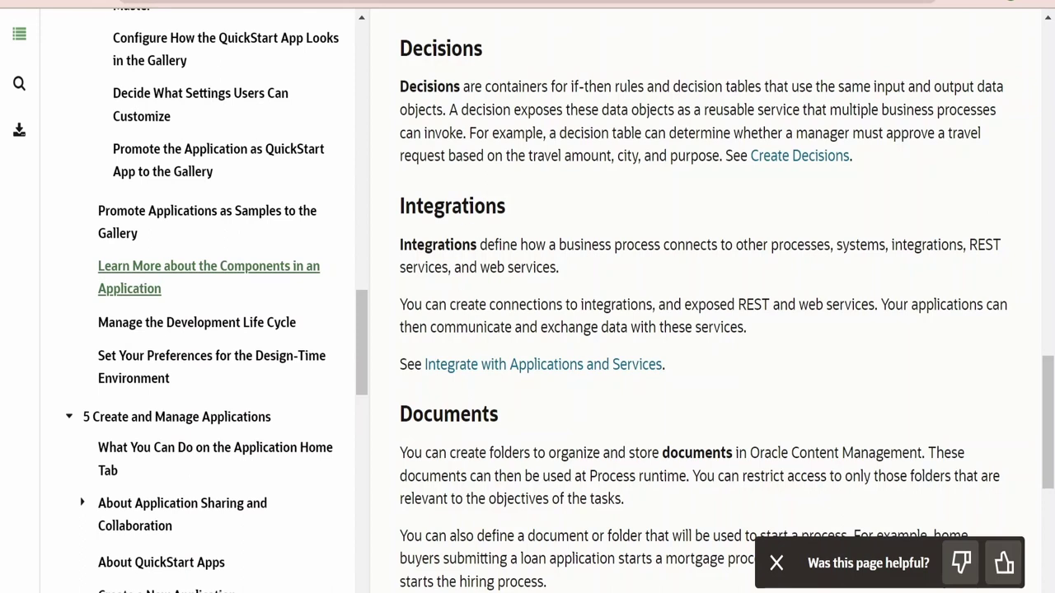
{"action": "left_click_drag", "start_coordinate": [737, 305], "coordinate": [816, 305]}
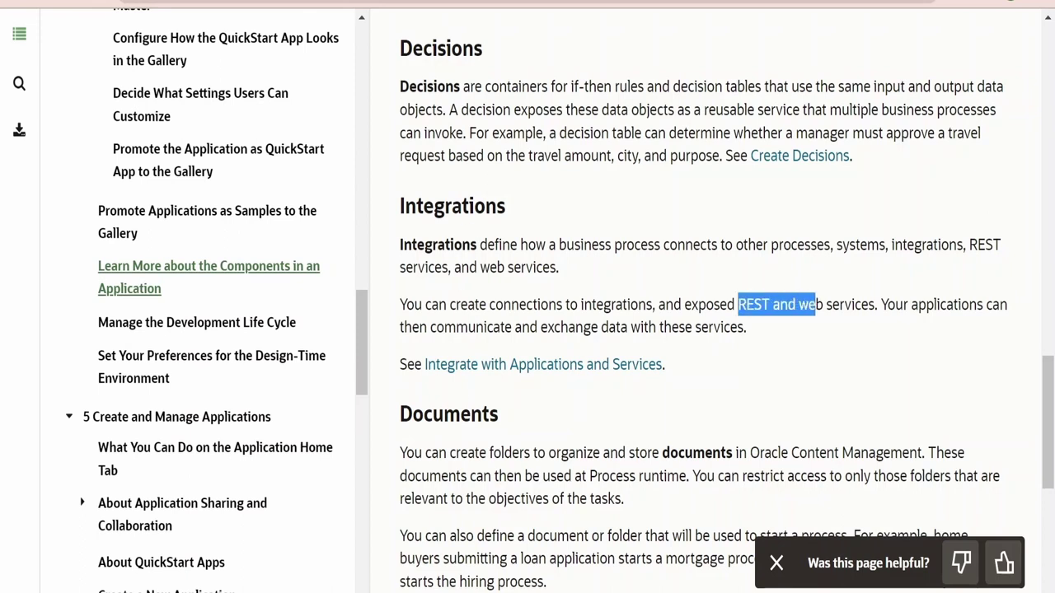
{"action": "scroll", "coordinate": [626, 404], "scroll_direction": "down", "scroll_amount": 4}
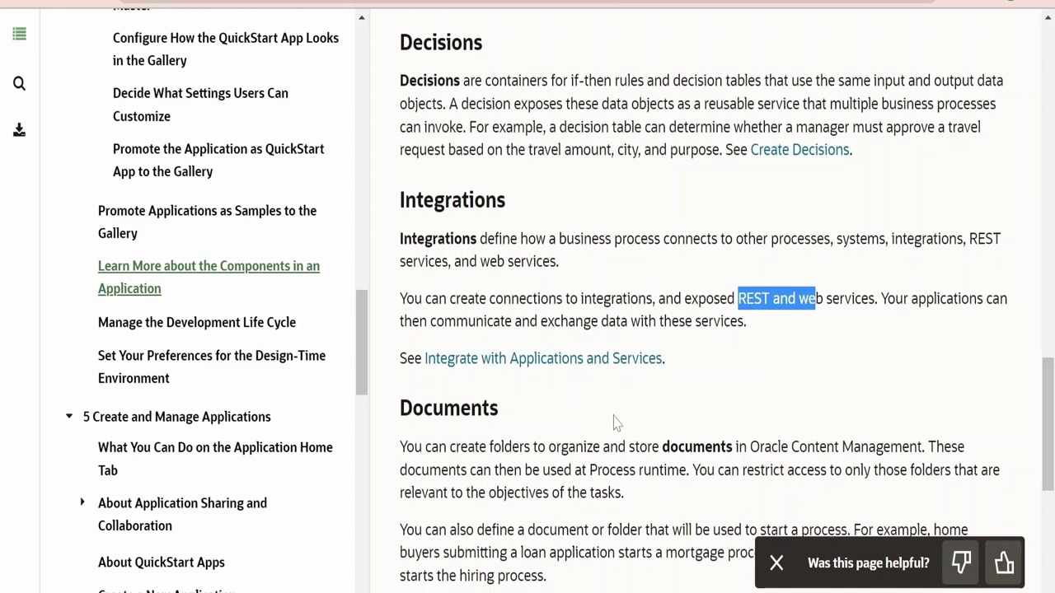
{"action": "scroll", "coordinate": [704, 322], "scroll_direction": "up", "scroll_amount": 1}
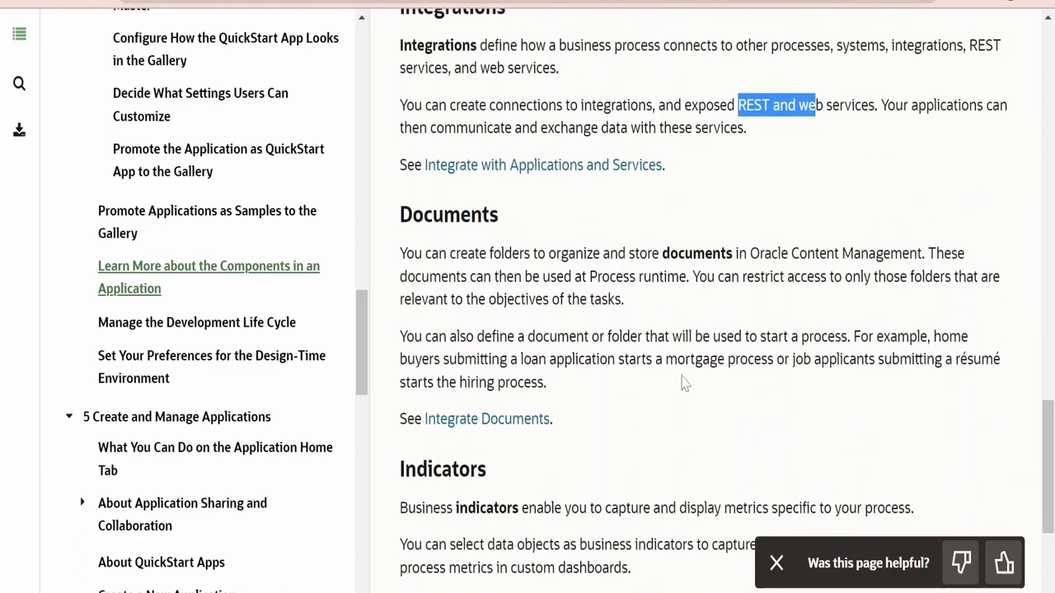
{"action": "scroll", "coordinate": [668, 392], "scroll_direction": "down", "scroll_amount": 1}
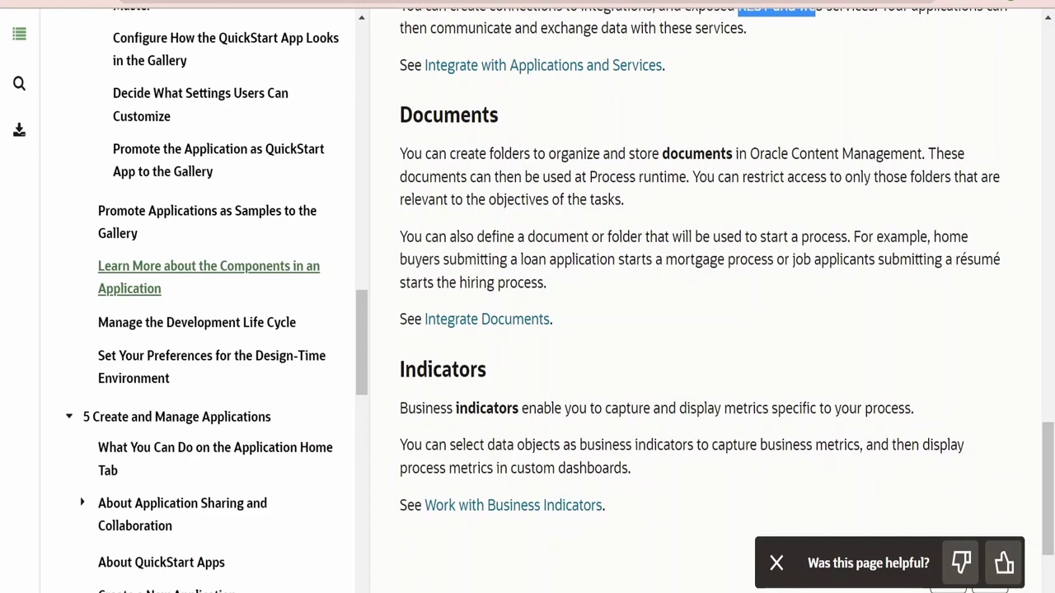
{"action": "scroll", "coordinate": [652, 458], "scroll_direction": "up", "scroll_amount": 1}
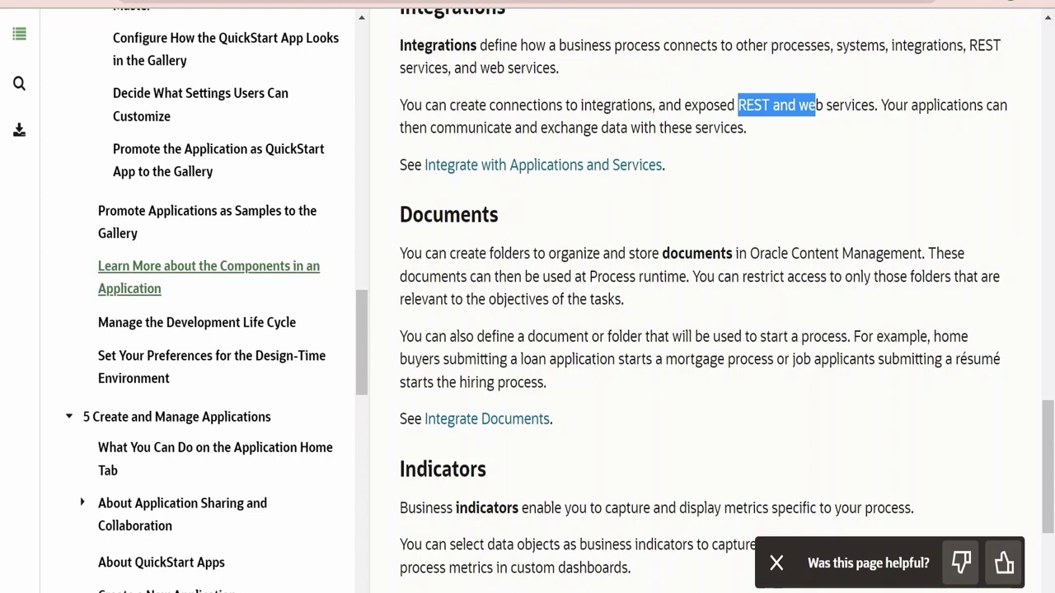
{"action": "left_click_drag", "start_coordinate": [620, 387], "coordinate": [439, 253]}
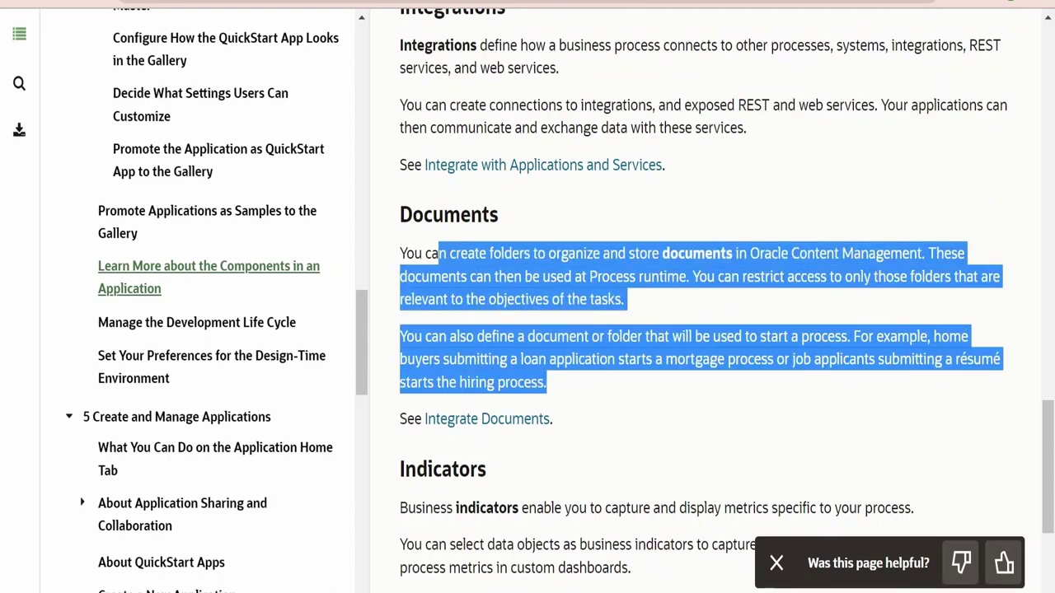
{"action": "left_click", "coordinate": [439, 253]}
{"action": "left_click_drag", "start_coordinate": [750, 253], "coordinate": [921, 253]}
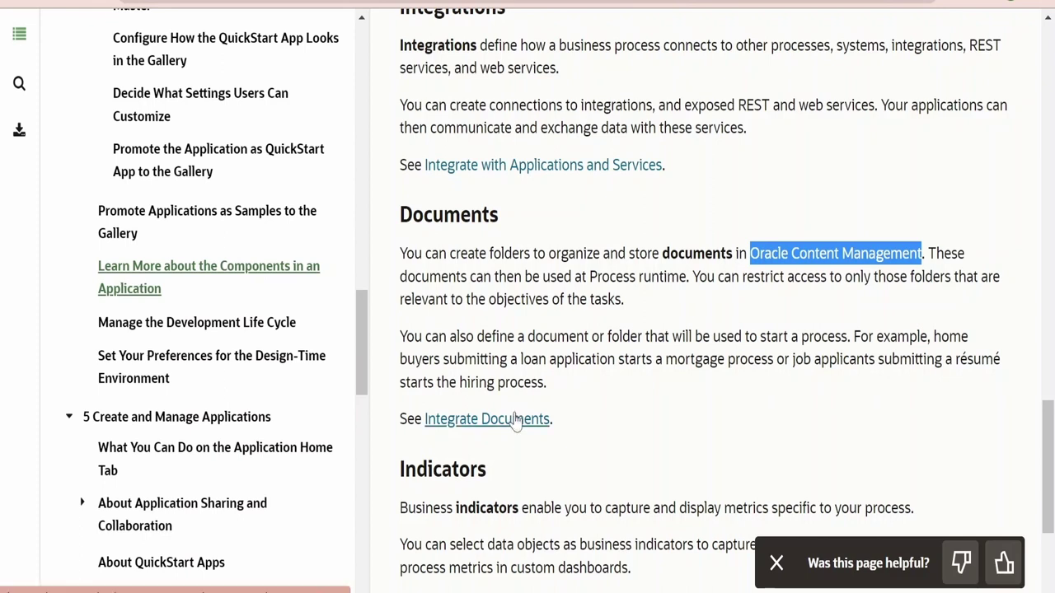
Read through the 'Manage the Development Life Cycle' topic, highlighting the Play, Test, and Activate heading
{"action": "left_click", "coordinate": [161, 322]}
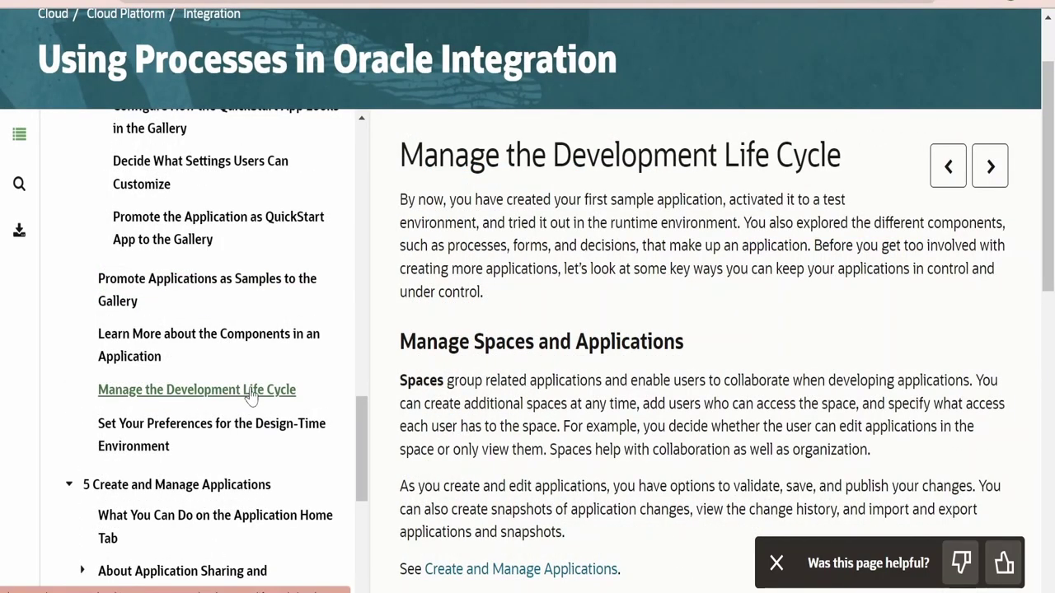
{"action": "scroll", "coordinate": [362, 393], "scroll_direction": "down", "scroll_amount": 1}
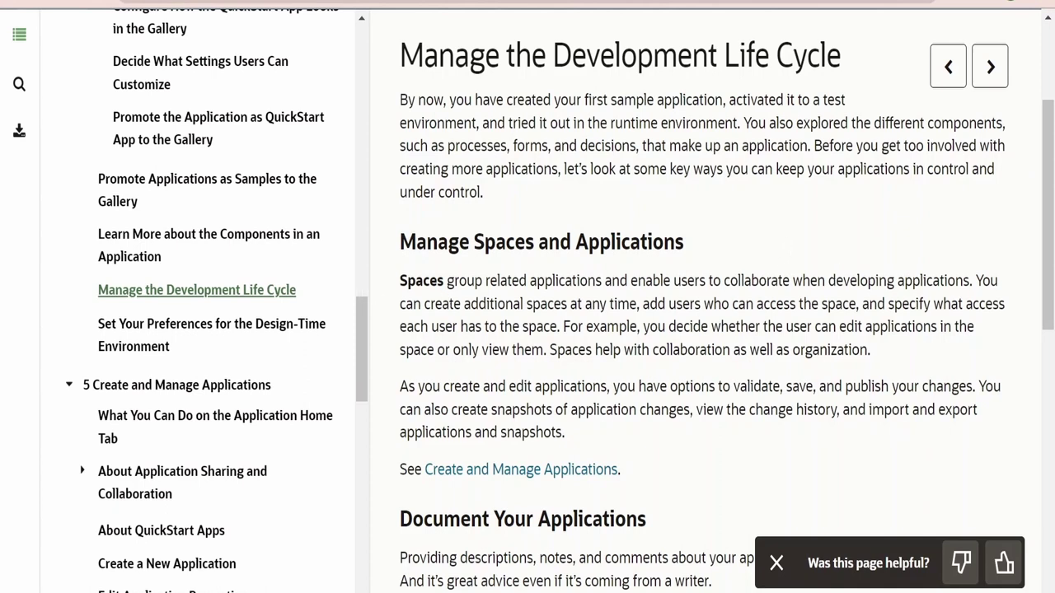
{"action": "scroll", "coordinate": [880, 326], "scroll_direction": "down", "scroll_amount": 2}
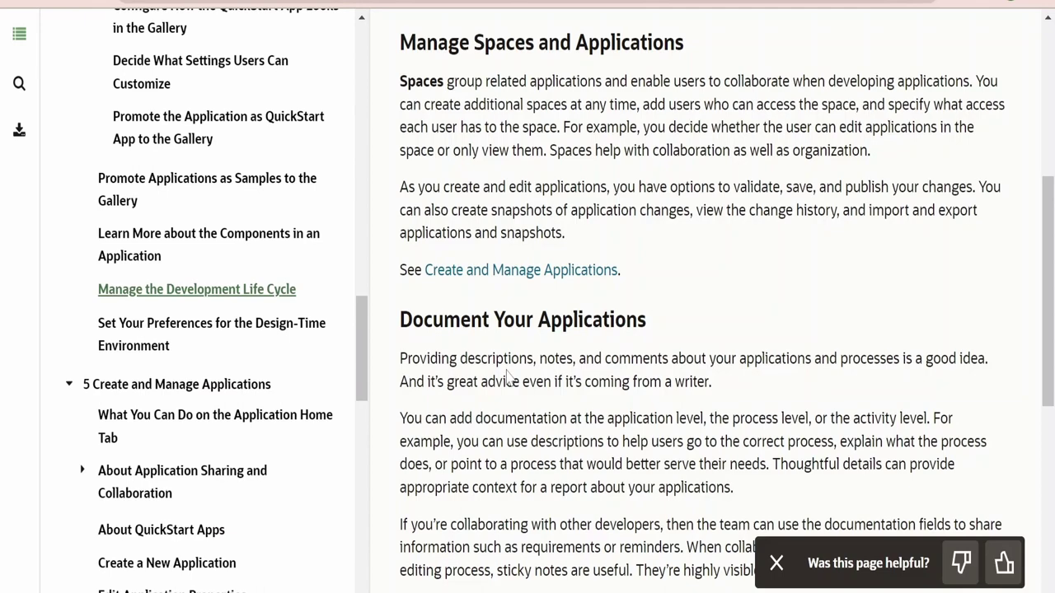
{"action": "scroll", "coordinate": [506, 375], "scroll_direction": "down", "scroll_amount": 2}
{"action": "scroll", "coordinate": [507, 375], "scroll_direction": "down", "scroll_amount": 6}
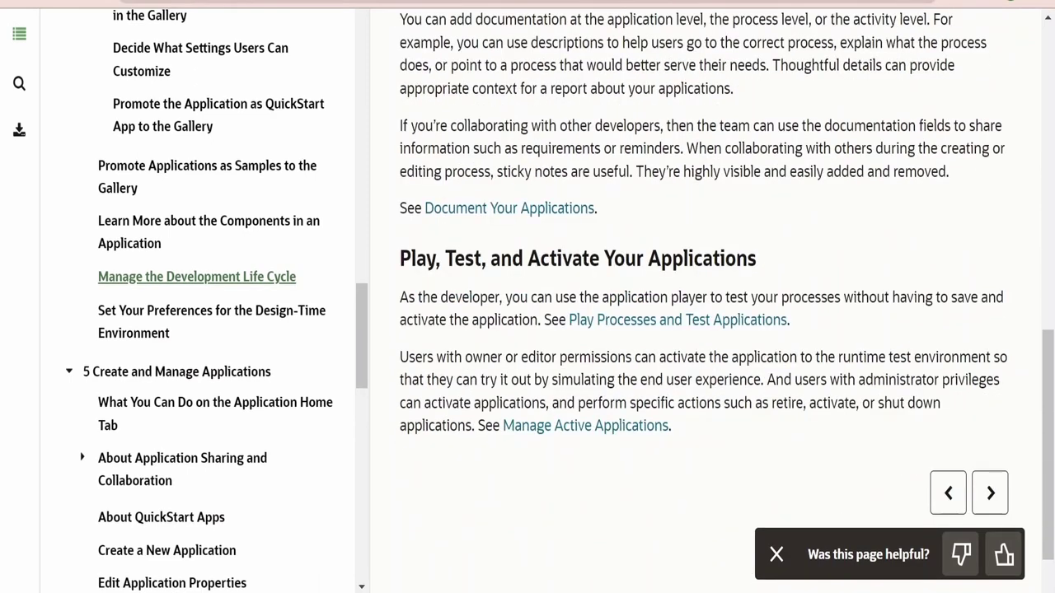
{"action": "left_click_drag", "start_coordinate": [449, 258], "coordinate": [747, 258]}
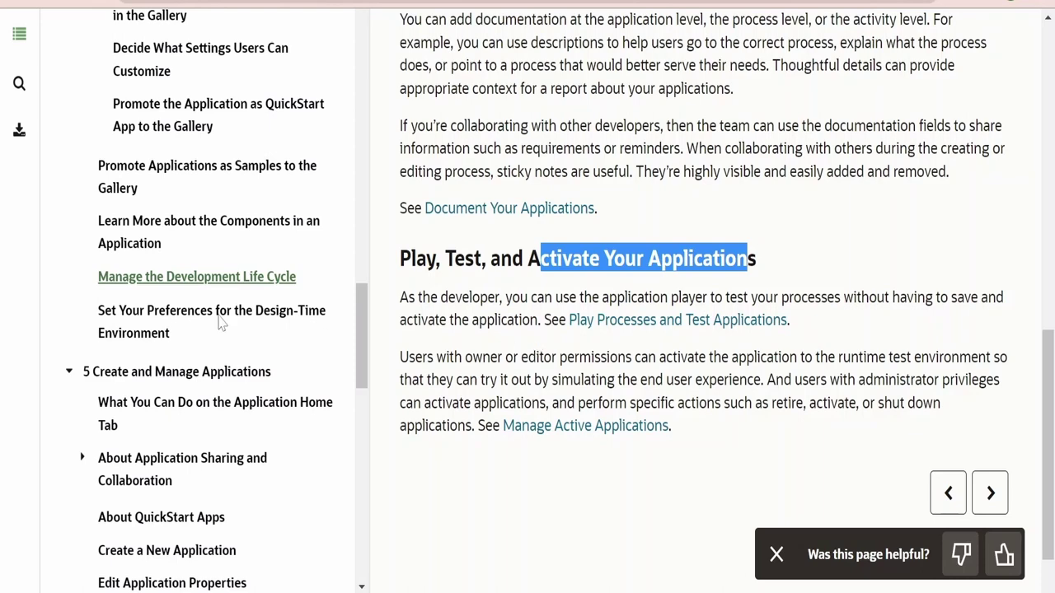
Open and skim the 'Set Your Preferences for the Design-Time Environment' topic
{"action": "left_click", "coordinate": [186, 323]}
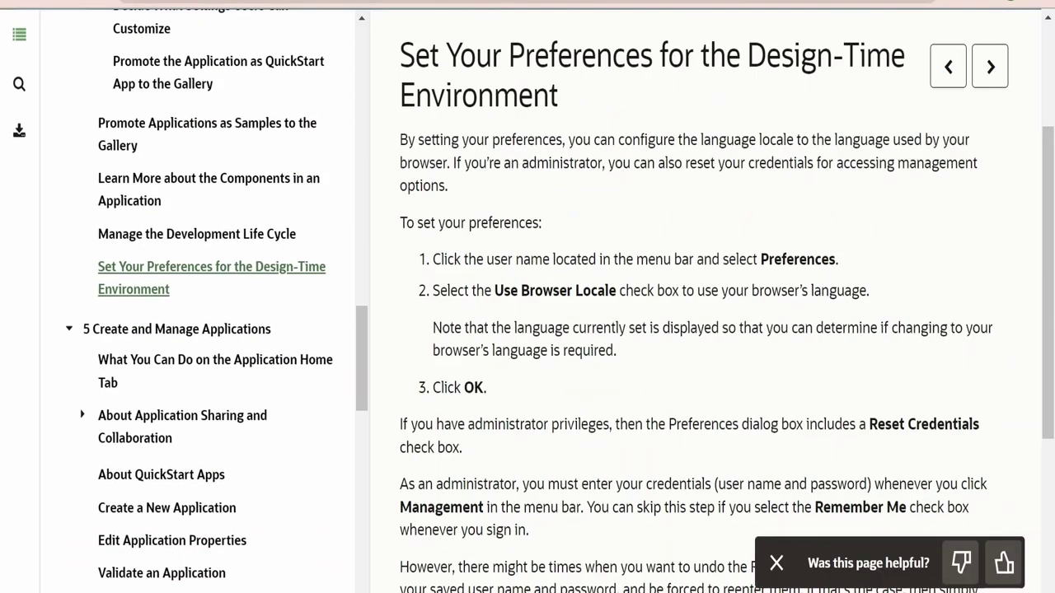
{"action": "scroll", "coordinate": [671, 384], "scroll_direction": "down", "scroll_amount": 3}
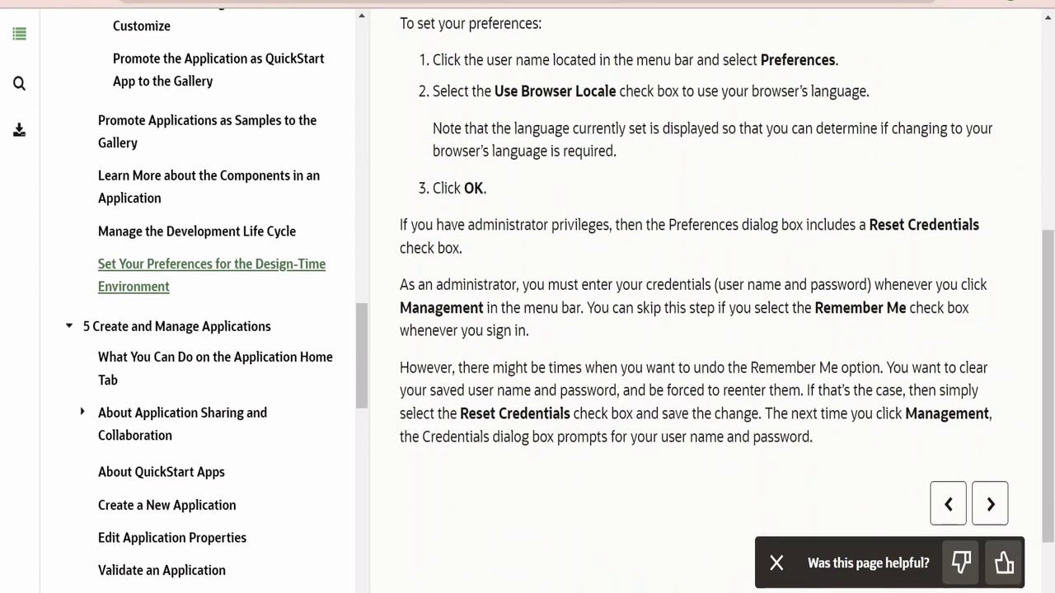
{"action": "scroll", "coordinate": [807, 306], "scroll_direction": "up", "scroll_amount": 1}
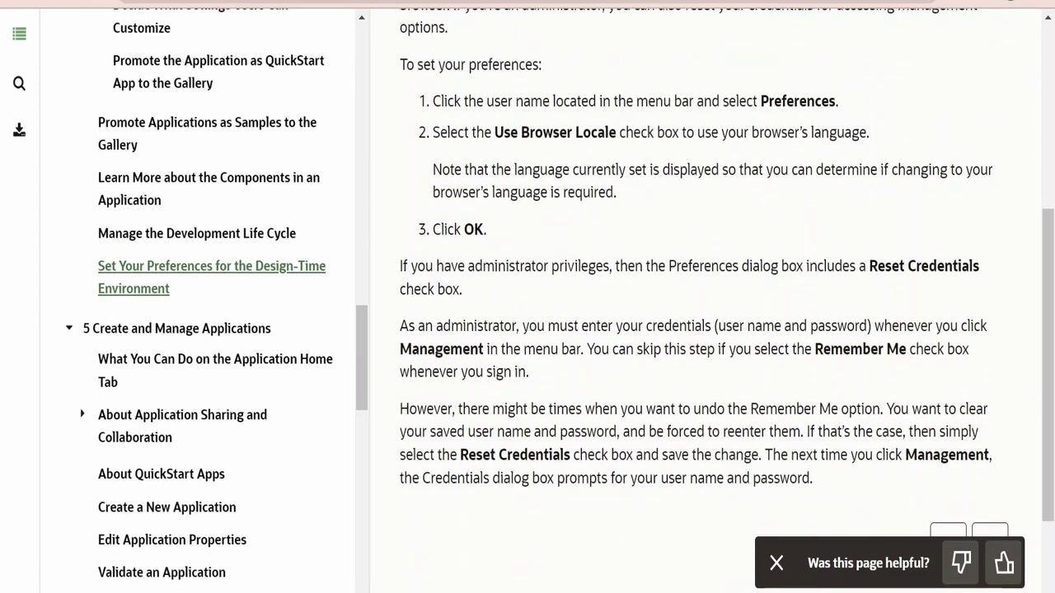
{"action": "scroll", "coordinate": [705, 297], "scroll_direction": "up", "scroll_amount": 3}
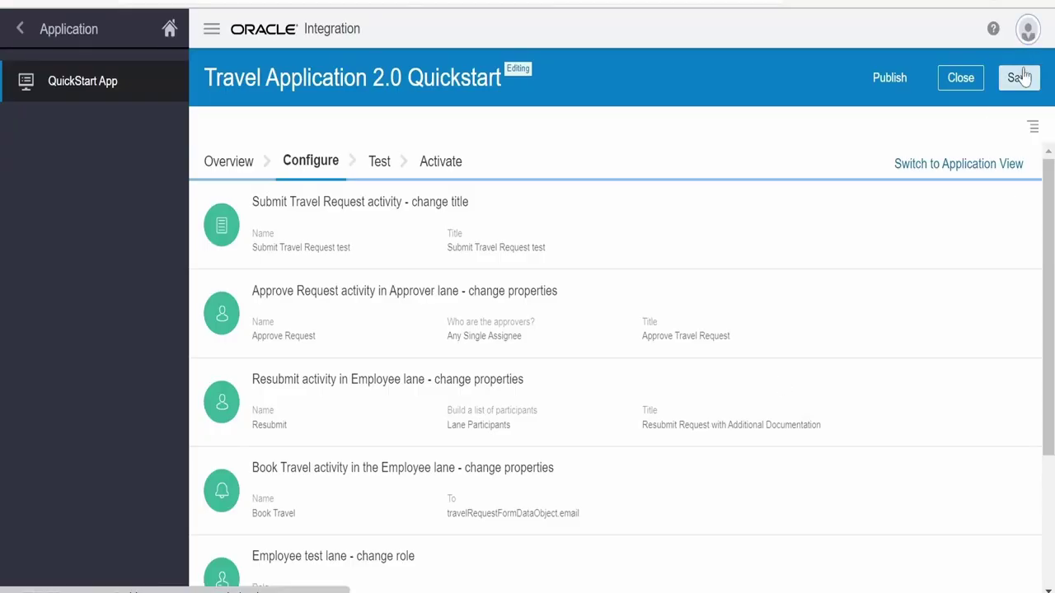
In the user menu's Preferences, confirm Current Composer Language is English (United States) and accept
{"action": "left_click", "coordinate": [1028, 30]}
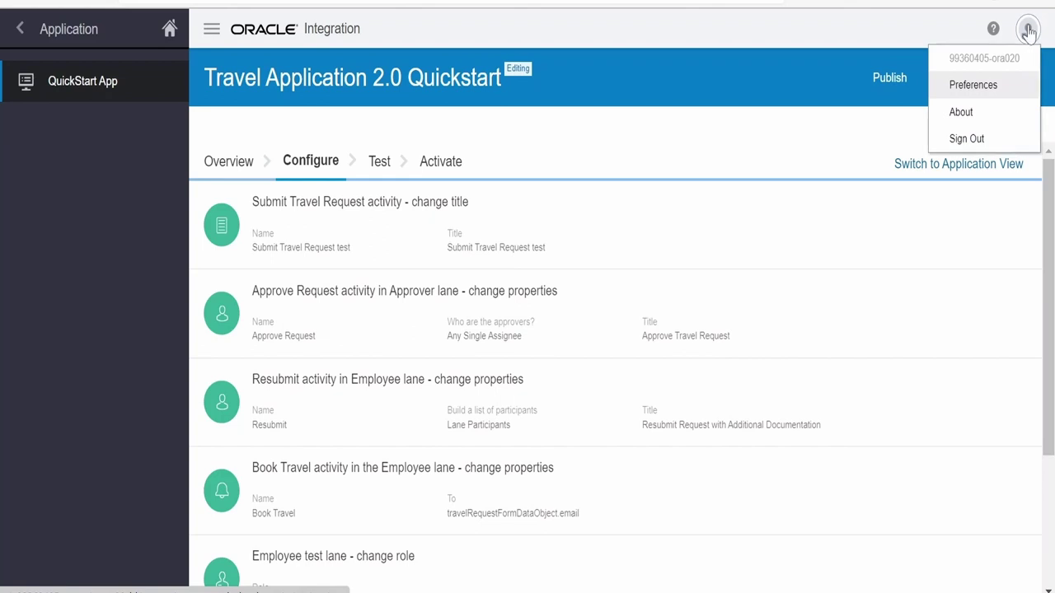
{"action": "left_click", "coordinate": [993, 86]}
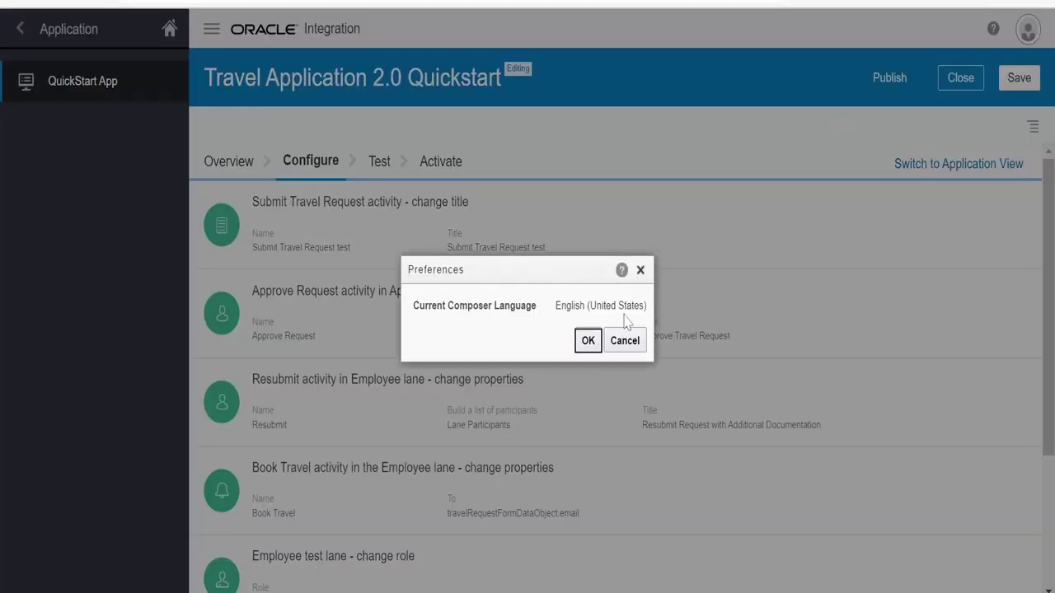
{"action": "left_click", "coordinate": [597, 339]}
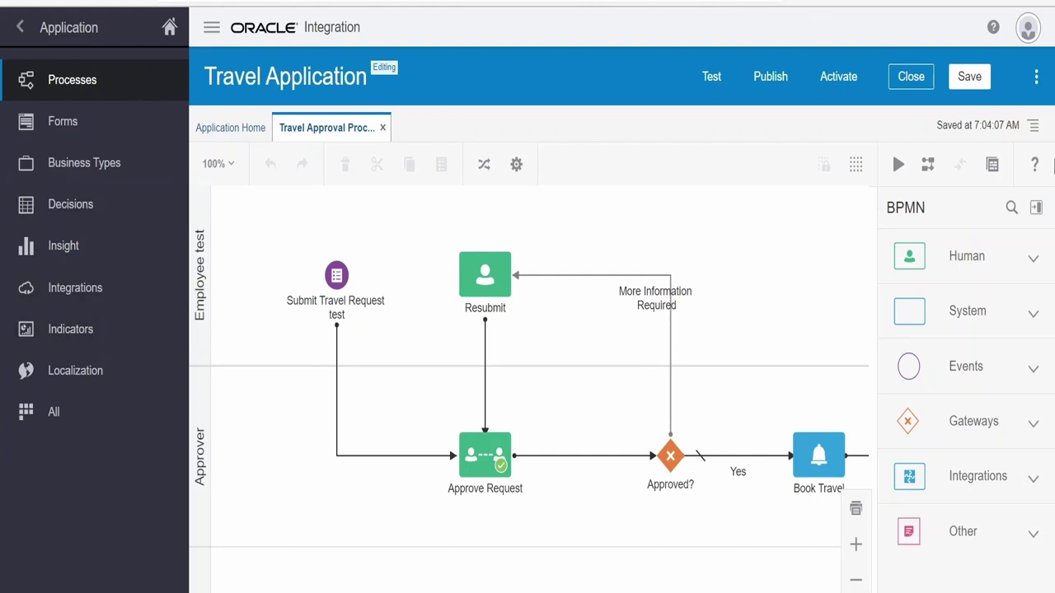
Switch the Travel Application's information pane to show Recent activity
{"action": "left_click", "coordinate": [1038, 80]}
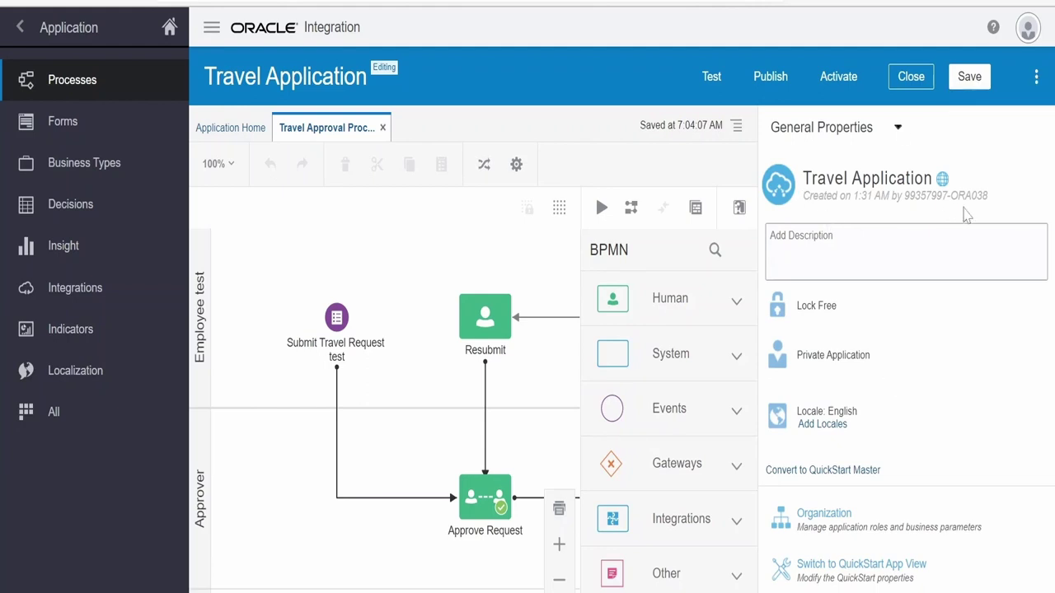
{"action": "left_click", "coordinate": [898, 129]}
{"action": "left_click", "coordinate": [824, 169]}
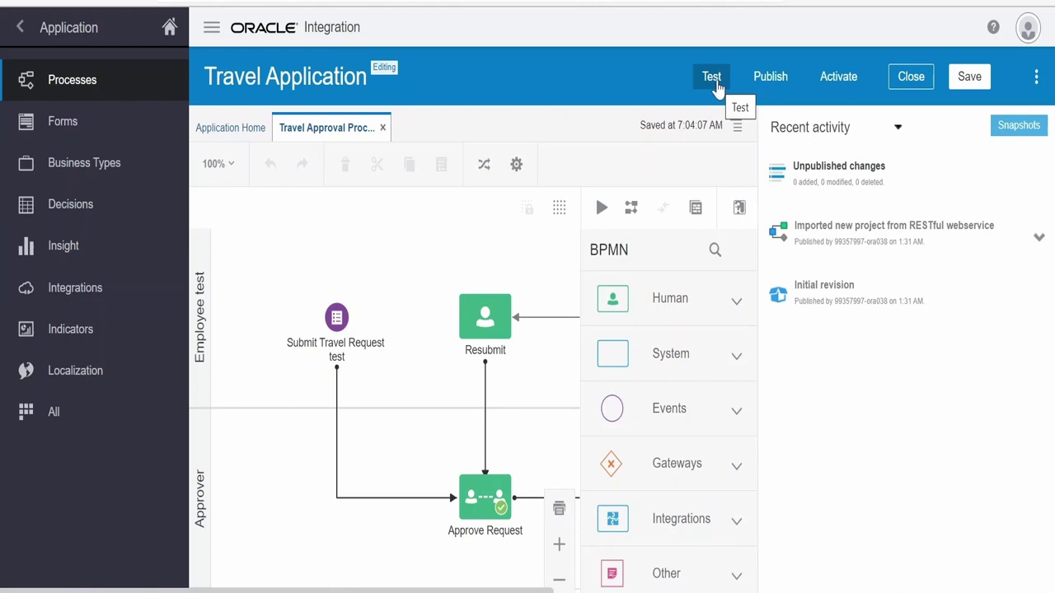
Save the Travel Application from the Publish menu, then filter the Application Home to All
{"action": "left_click", "coordinate": [764, 83]}
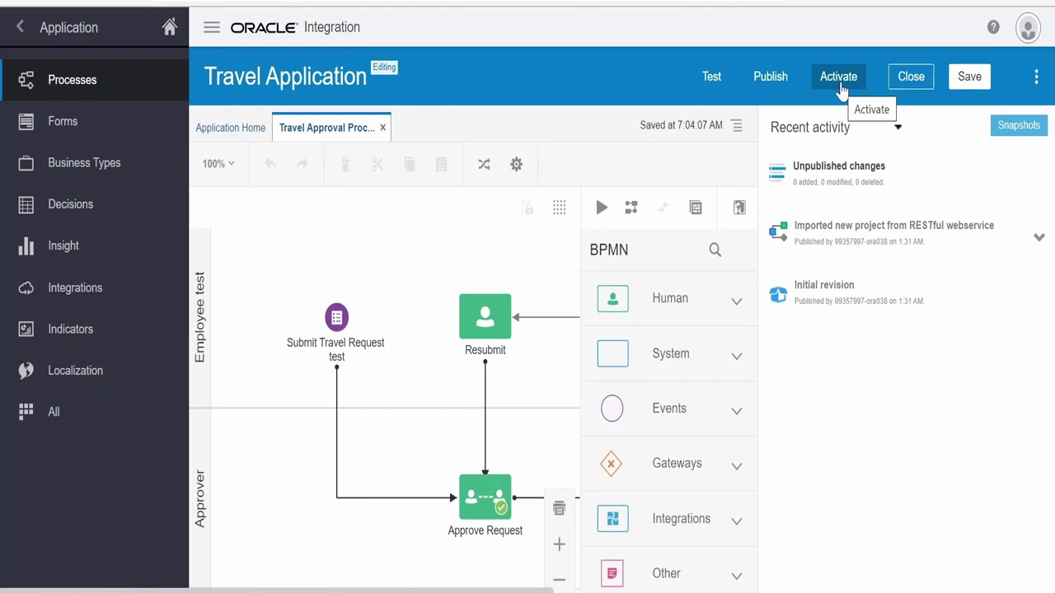
{"action": "left_click", "coordinate": [960, 91]}
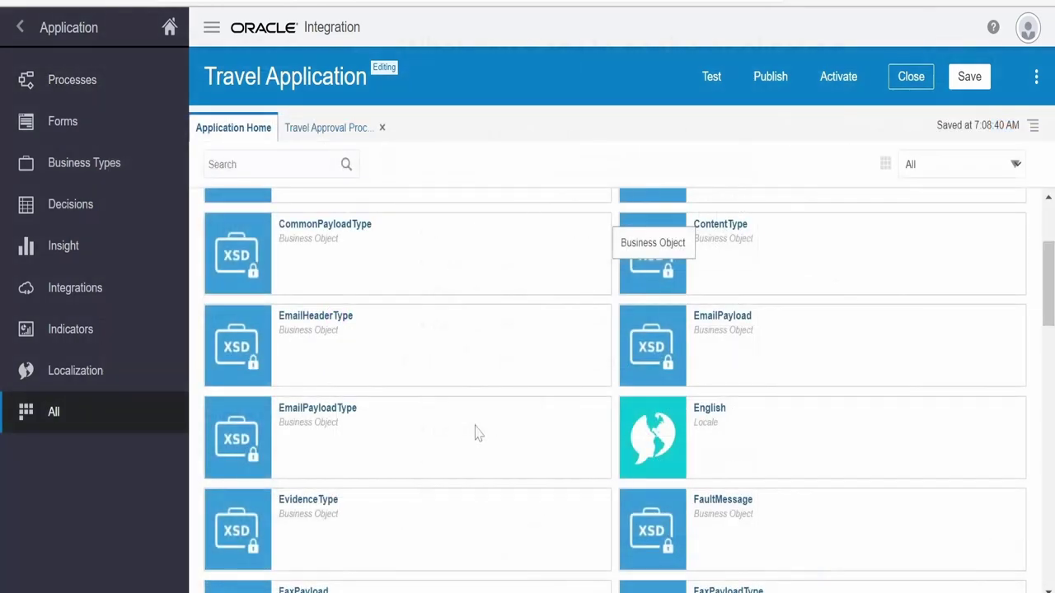
{"action": "left_click", "coordinate": [66, 418]}
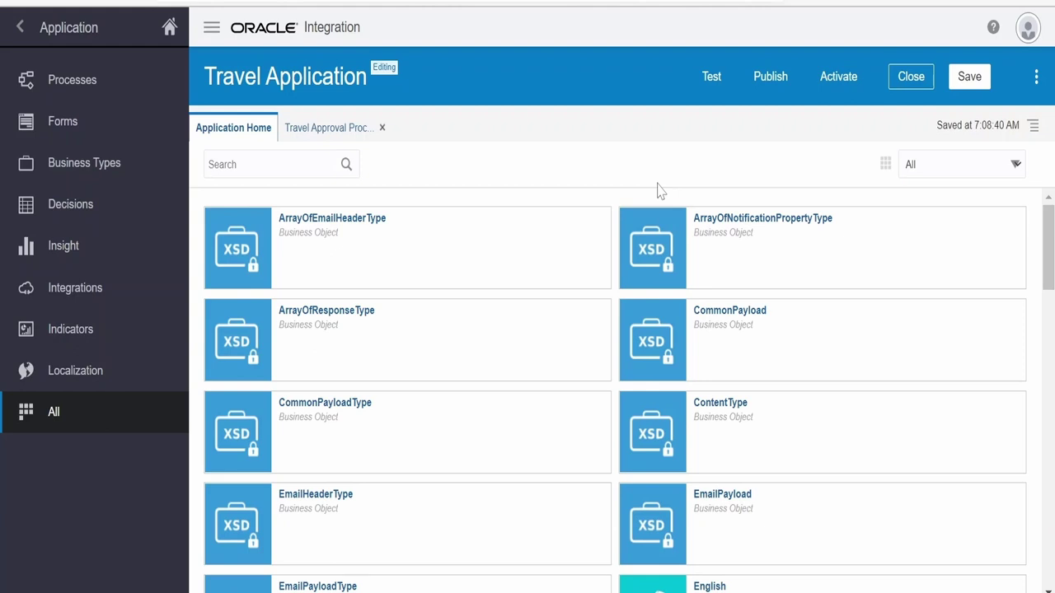
Open the information pane, check the creation time under General Properties, then show Recent activity
{"action": "scroll", "coordinate": [271, 278], "scroll_direction": "down", "scroll_amount": 1}
{"action": "scroll", "coordinate": [270, 278], "scroll_direction": "up", "scroll_amount": 1}
{"action": "left_click", "coordinate": [1036, 79]}
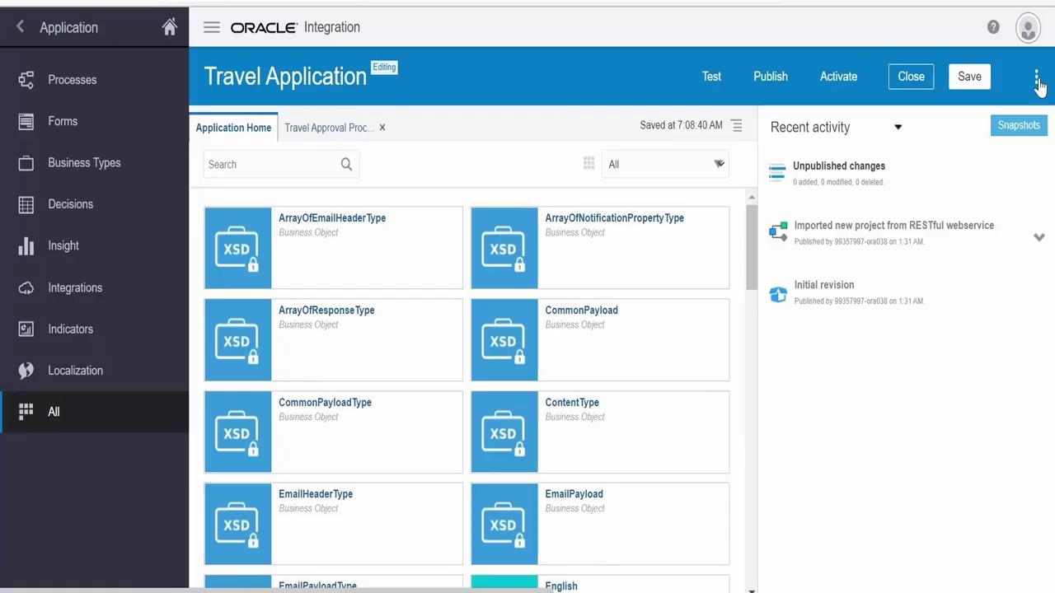
{"action": "left_click", "coordinate": [897, 127]}
{"action": "left_click", "coordinate": [814, 153]}
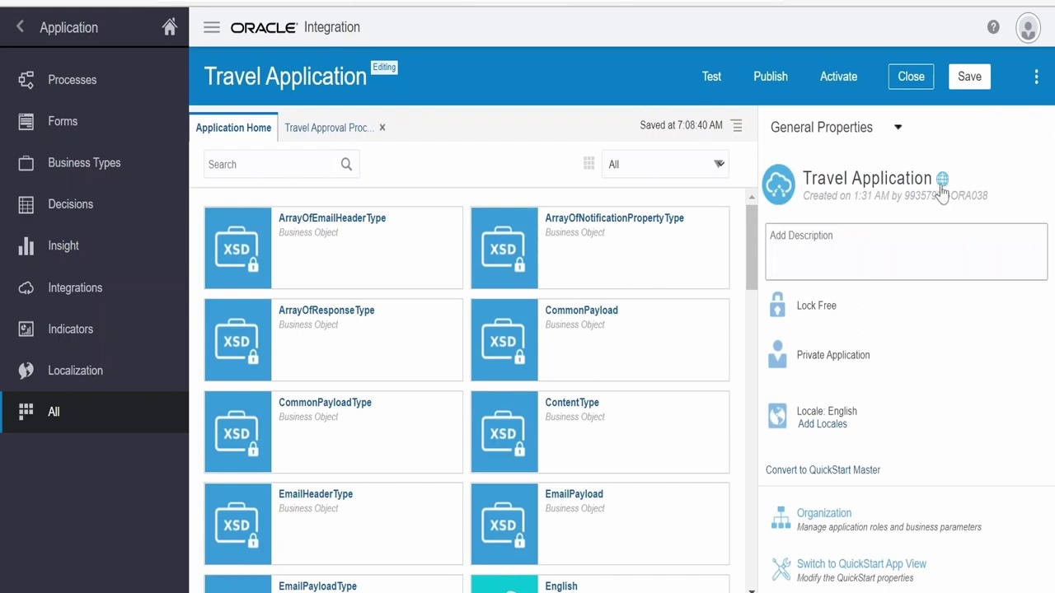
{"action": "left_click_drag", "start_coordinate": [808, 199], "coordinate": [872, 198]}
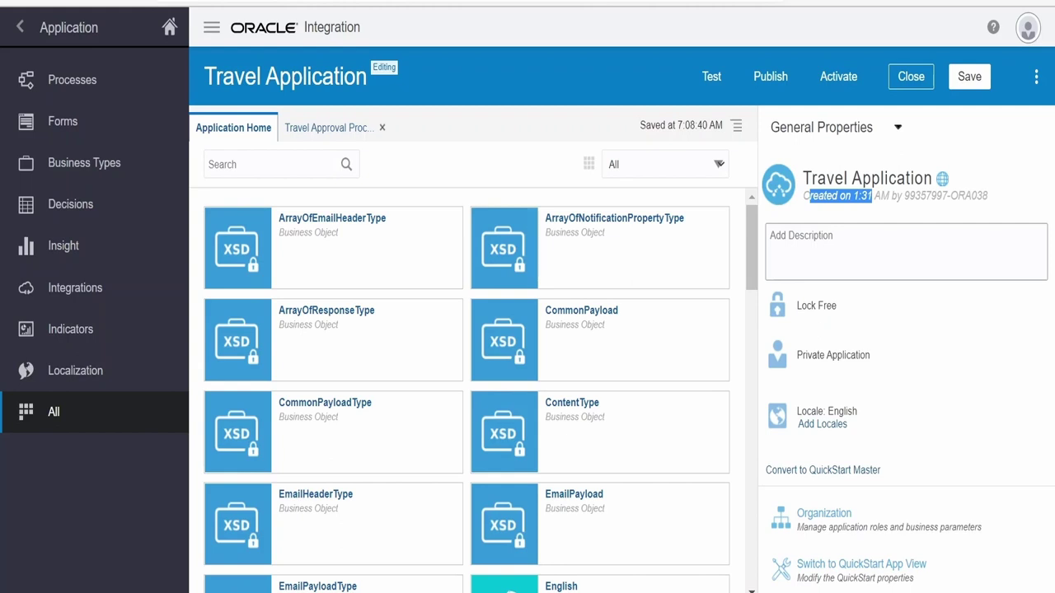
{"action": "left_click", "coordinate": [822, 127]}
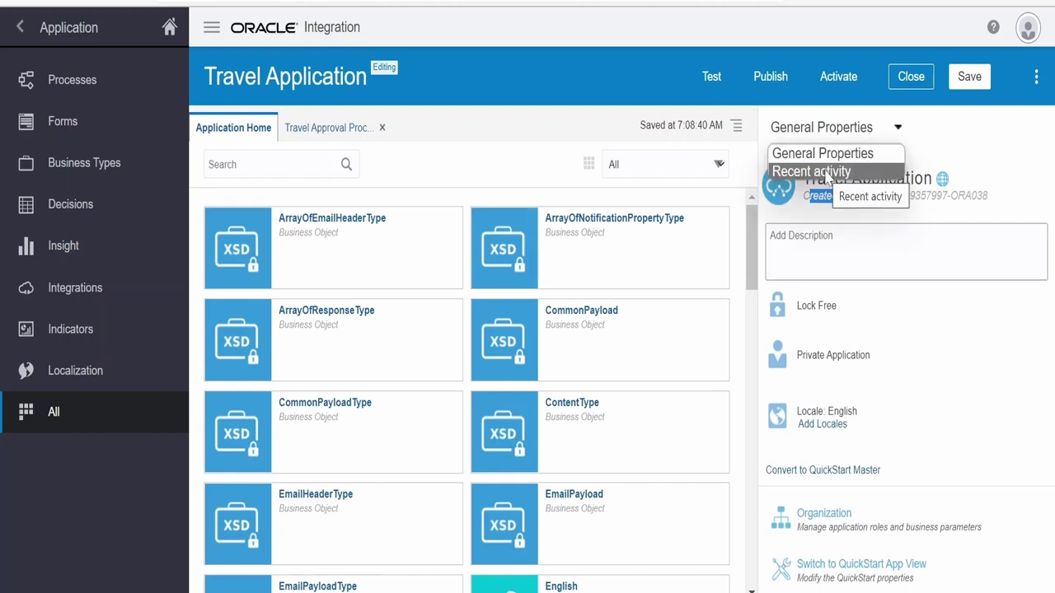
{"action": "left_click", "coordinate": [825, 171]}
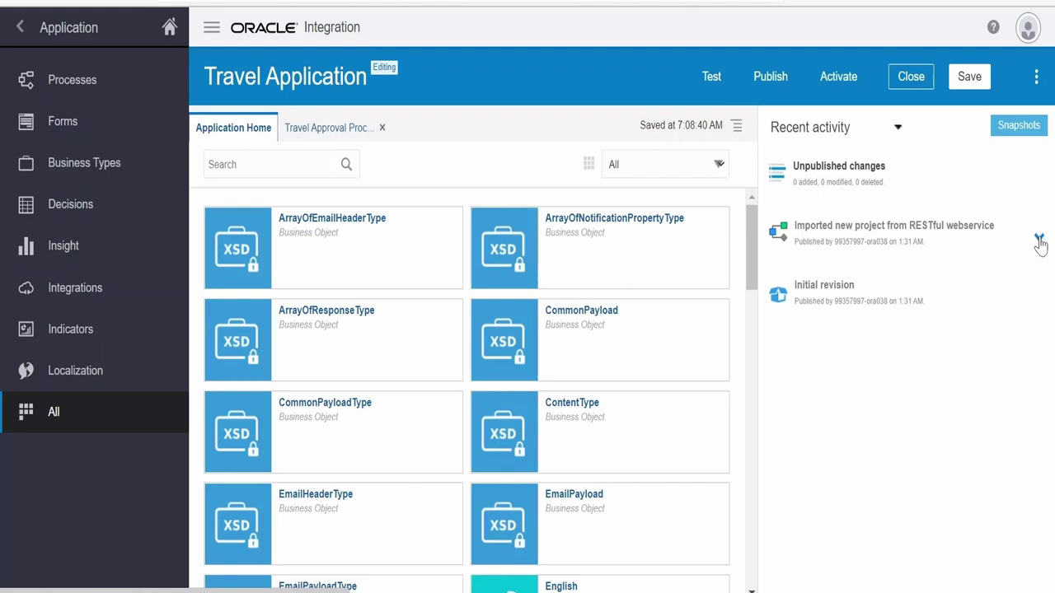
Expand and collapse the imported project's files, view Snapshots, then expand System in the BPMN palette
{"action": "left_click", "coordinate": [1040, 241]}
{"action": "scroll", "coordinate": [971, 338], "scroll_direction": "down", "scroll_amount": 2}
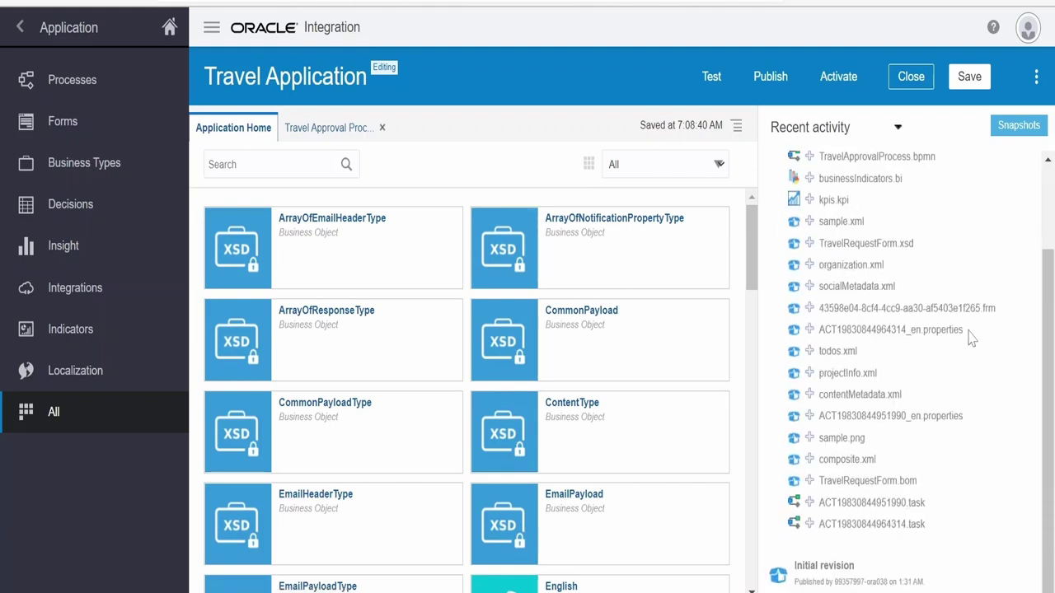
{"action": "scroll", "coordinate": [1023, 249], "scroll_direction": "up", "scroll_amount": 2}
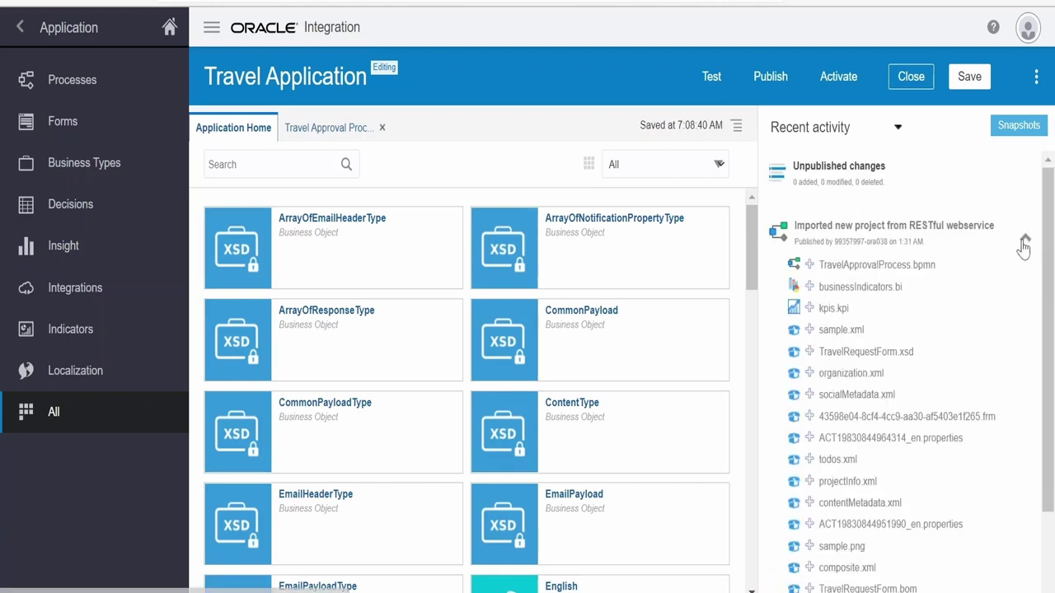
{"action": "left_click", "coordinate": [1024, 246]}
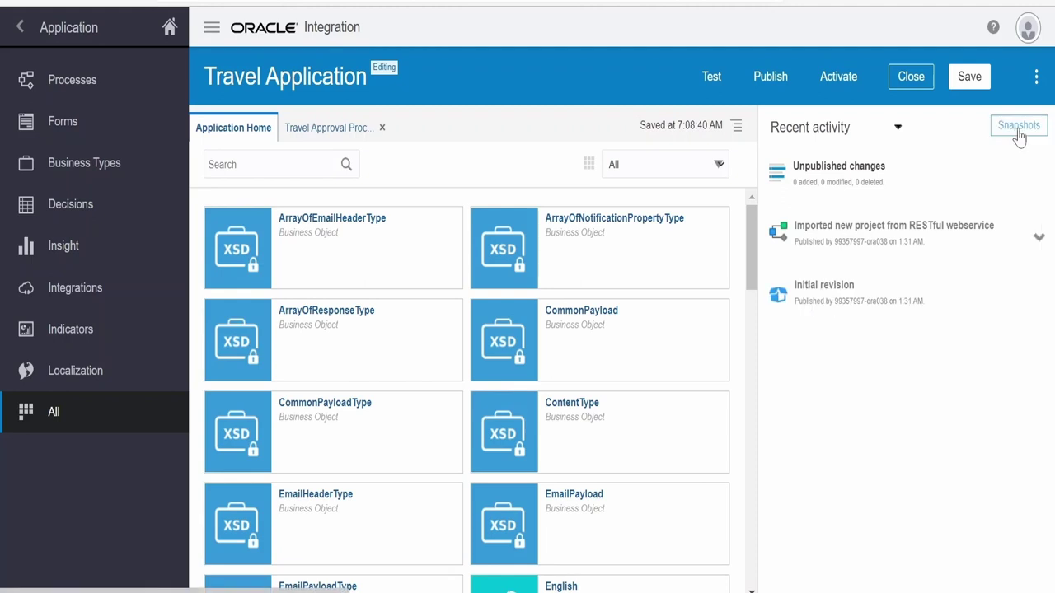
{"action": "left_click", "coordinate": [1019, 128]}
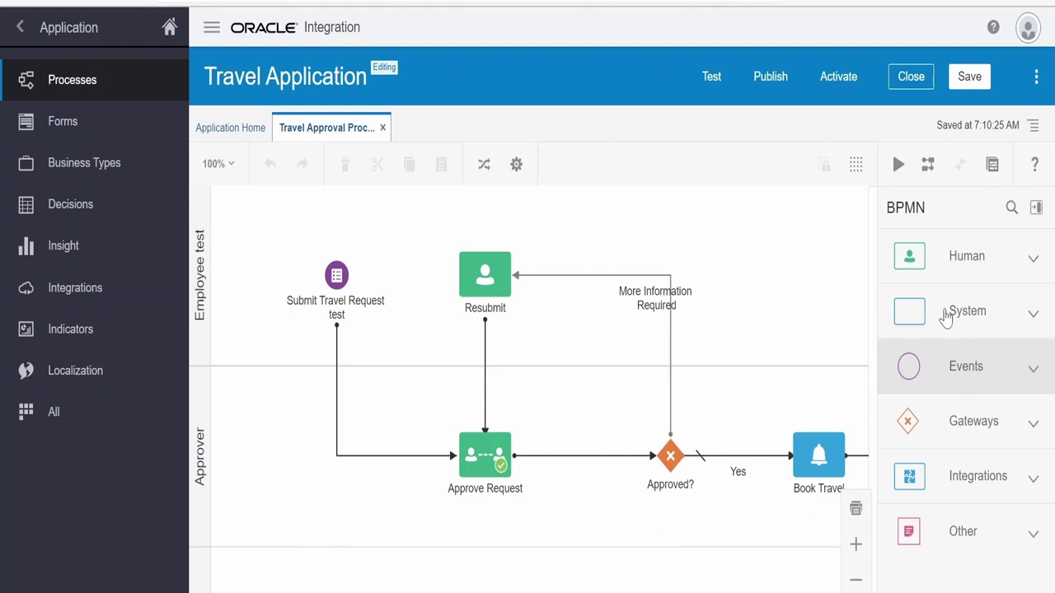
{"action": "left_click", "coordinate": [948, 314]}
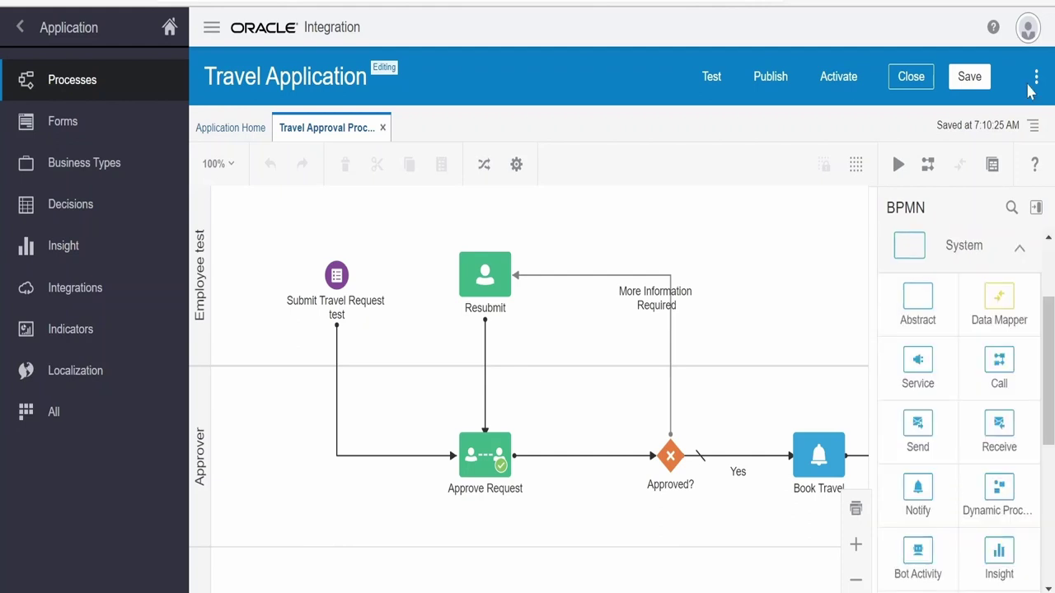
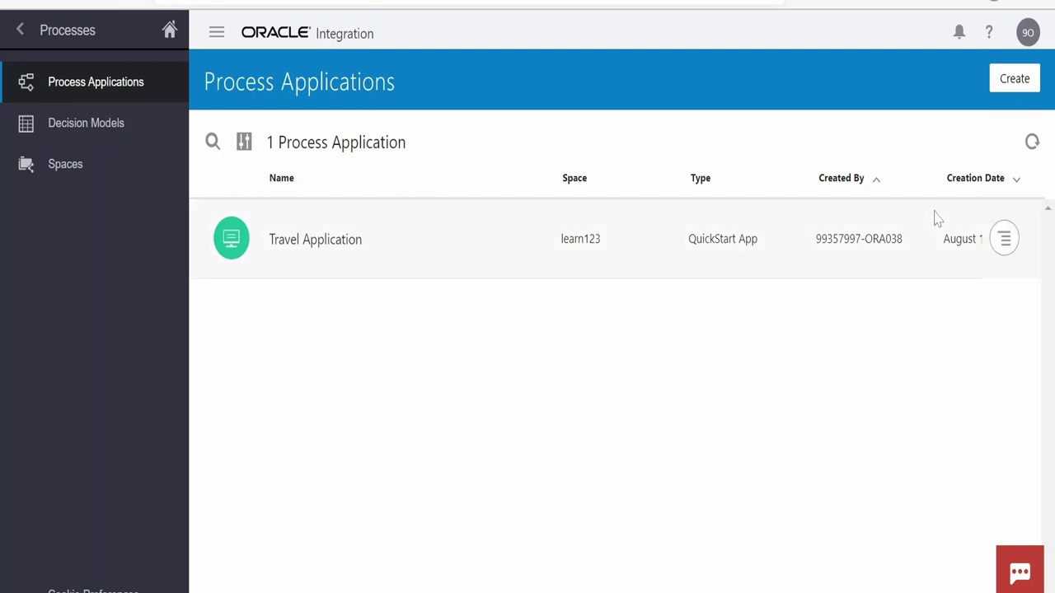
Bring up the QuickStart Gallery of sample apps like Loan Application and Form Approval
{"action": "left_click", "coordinate": [1016, 79]}
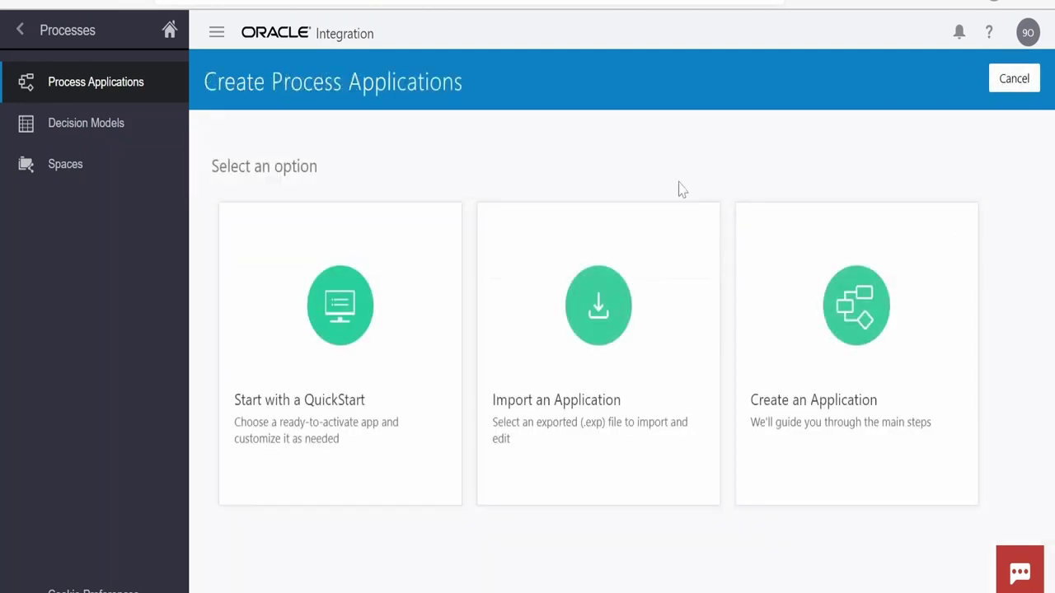
{"action": "mouse_move", "coordinate": [308, 376]}
{"action": "left_click", "coordinate": [340, 353]}
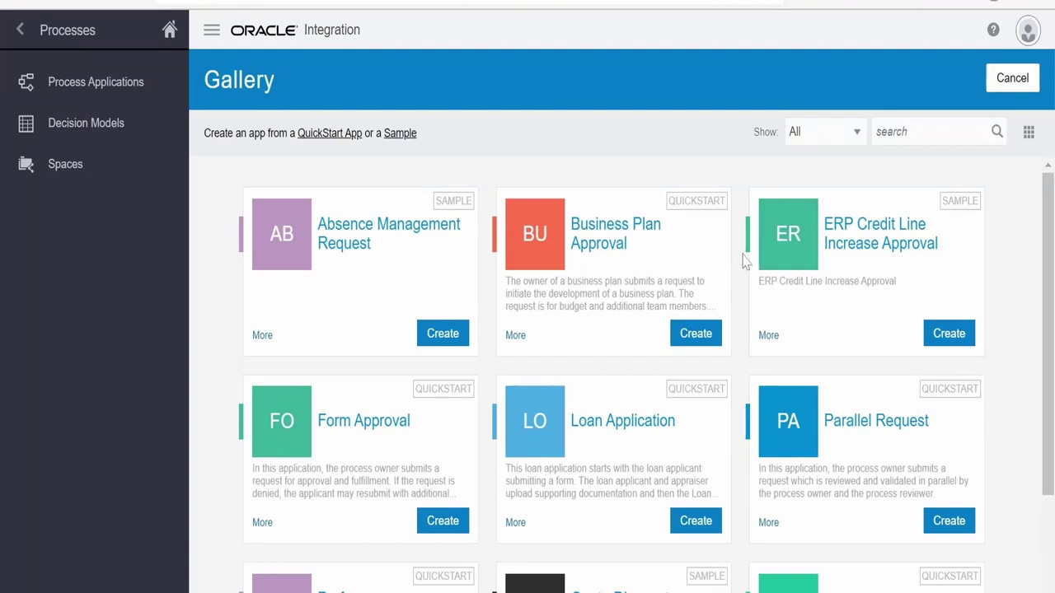
Scroll through the QuickStart Gallery samples
{"action": "scroll", "coordinate": [749, 293], "scroll_direction": "down", "scroll_amount": 3}
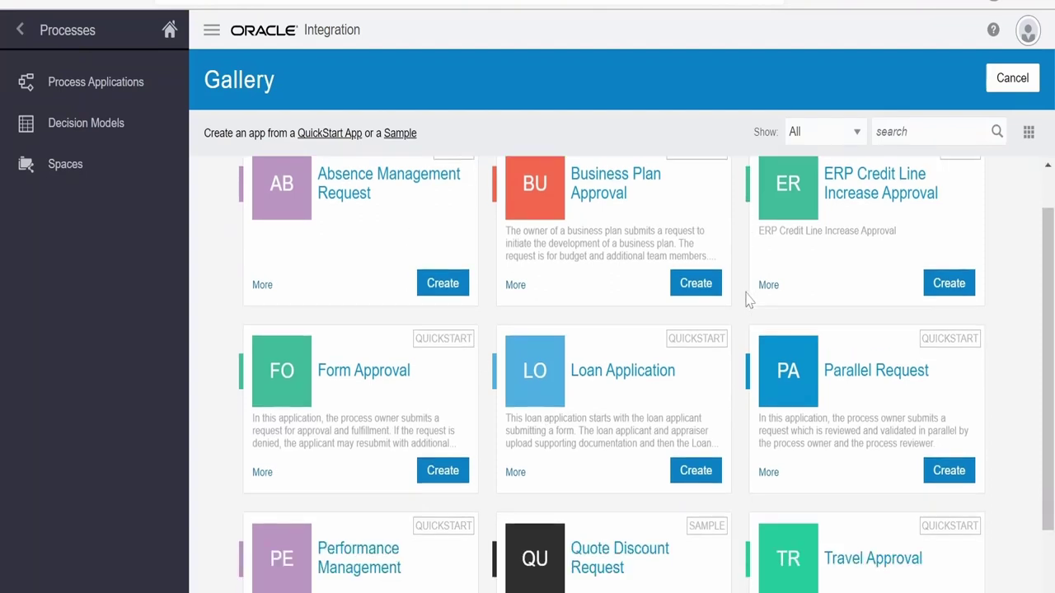
{"action": "scroll", "coordinate": [719, 386], "scroll_direction": "up", "scroll_amount": 3}
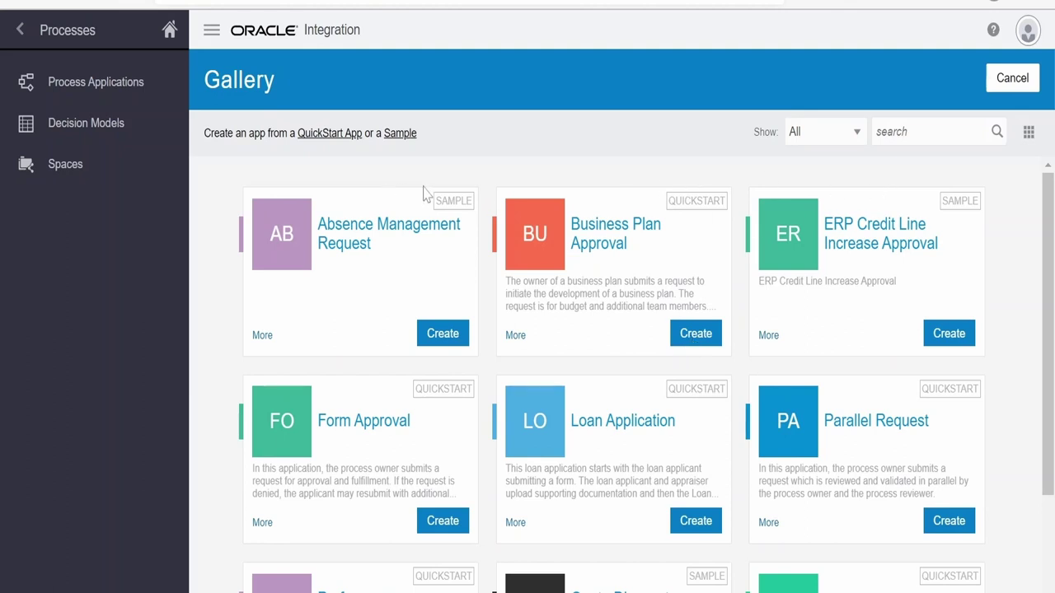
{"action": "scroll", "coordinate": [520, 354], "scroll_direction": "down", "scroll_amount": 2}
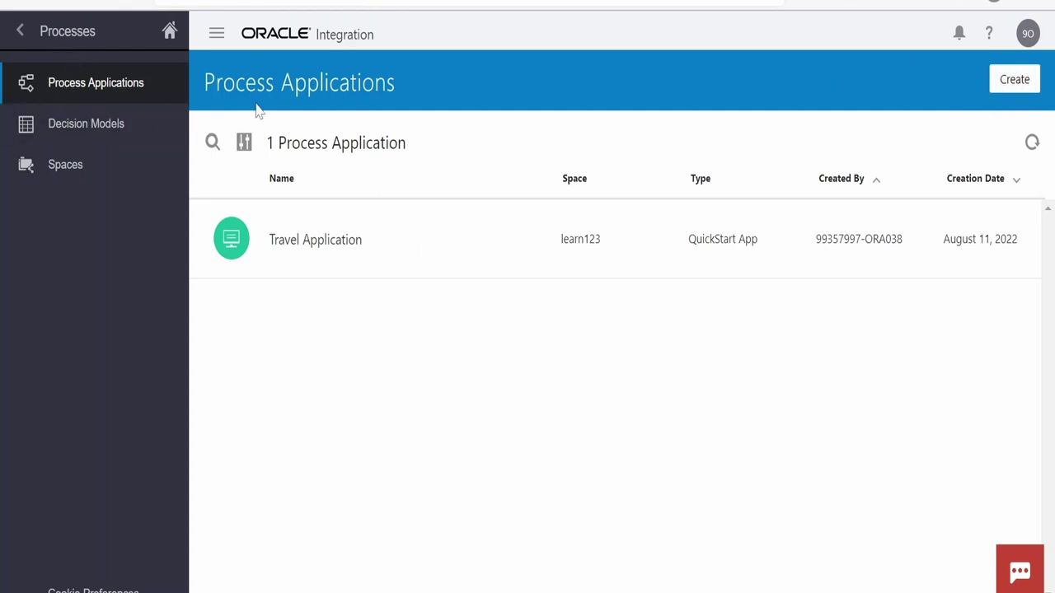
Show the options: QuickStart, Import an Application, or Create an Application
{"action": "left_click", "coordinate": [1014, 86]}
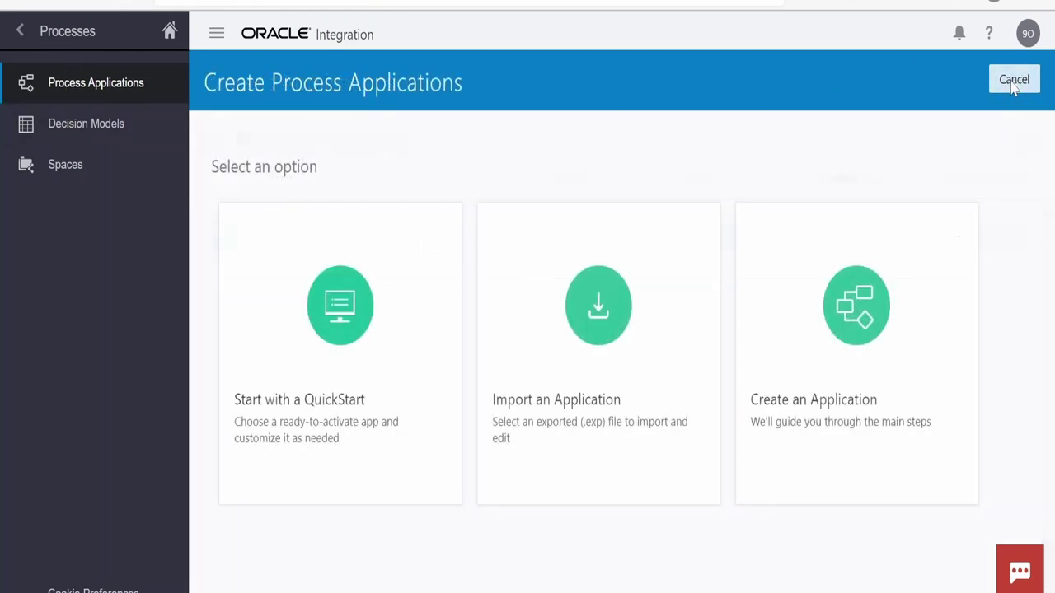
{"action": "mouse_move", "coordinate": [624, 438]}
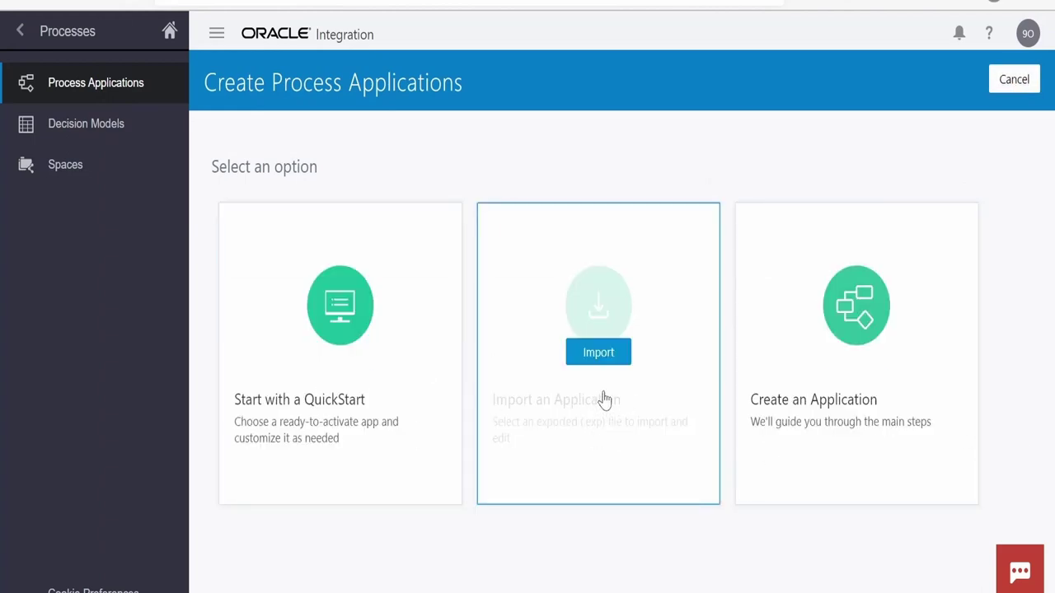
{"action": "mouse_move", "coordinate": [823, 398]}
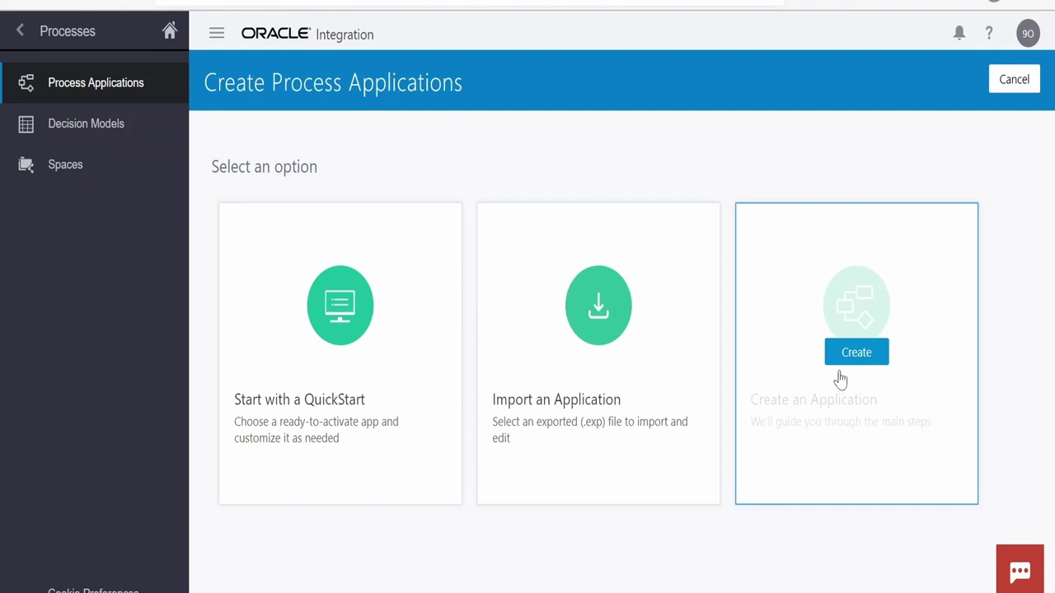
{"action": "mouse_move", "coordinate": [268, 308]}
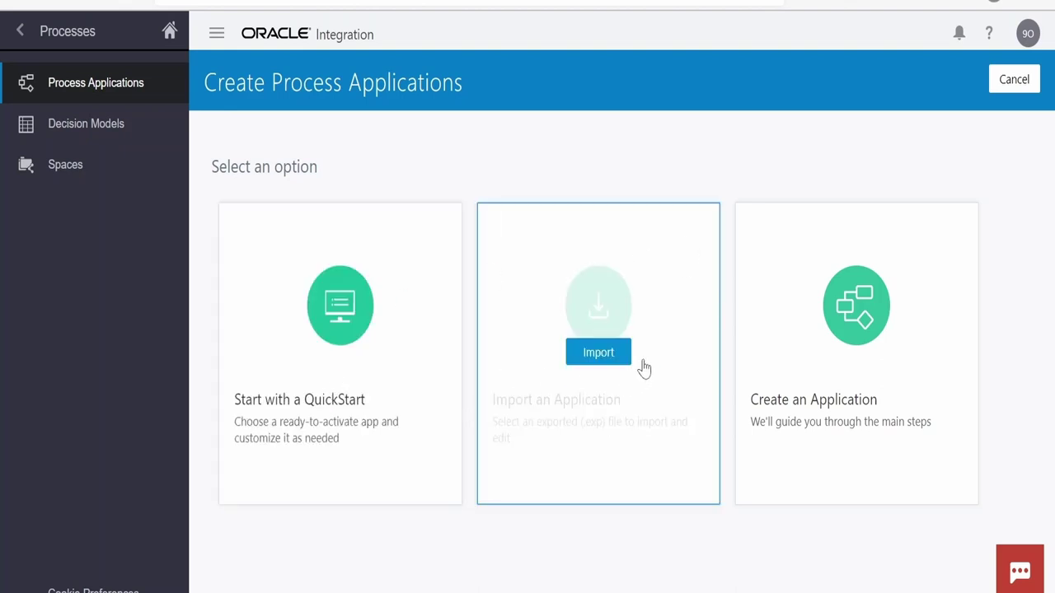
Start a new application from scratch named 'Travel Application Create'
{"action": "left_click", "coordinate": [857, 355]}
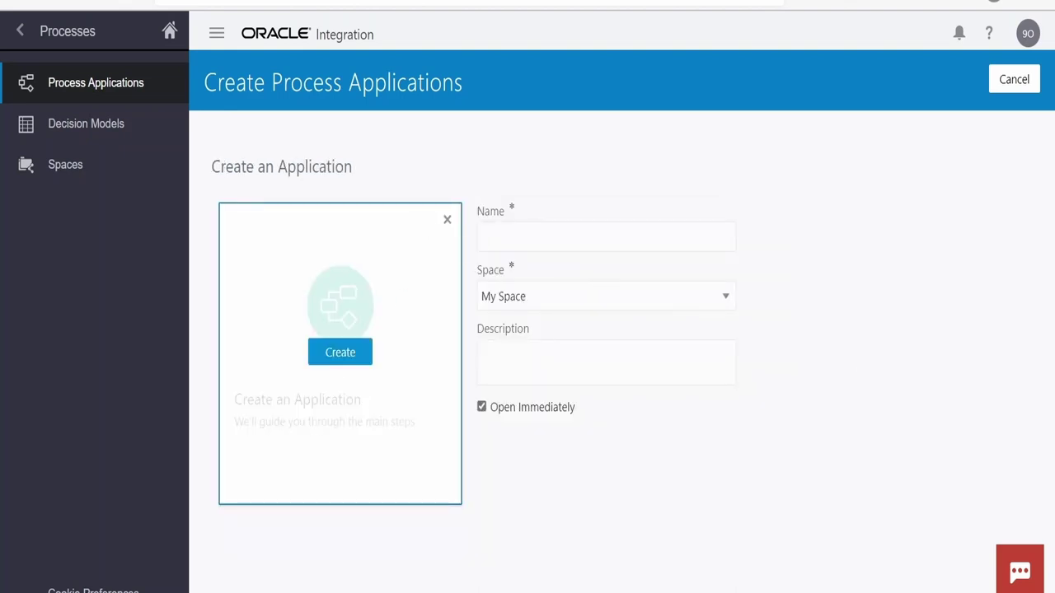
{"action": "type", "text": "Application"}
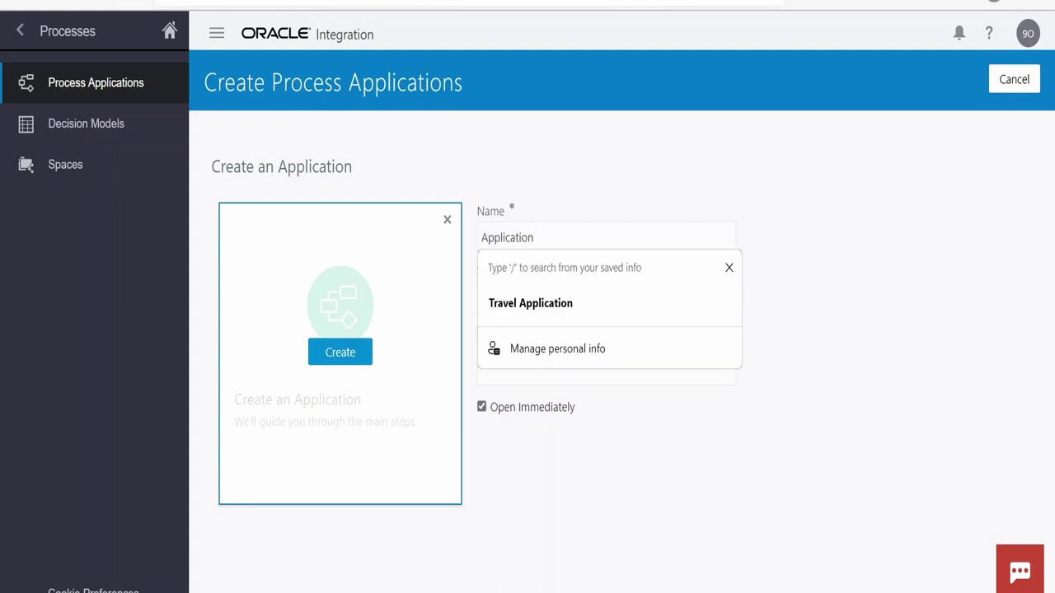
{"action": "key", "text": "Escape"}
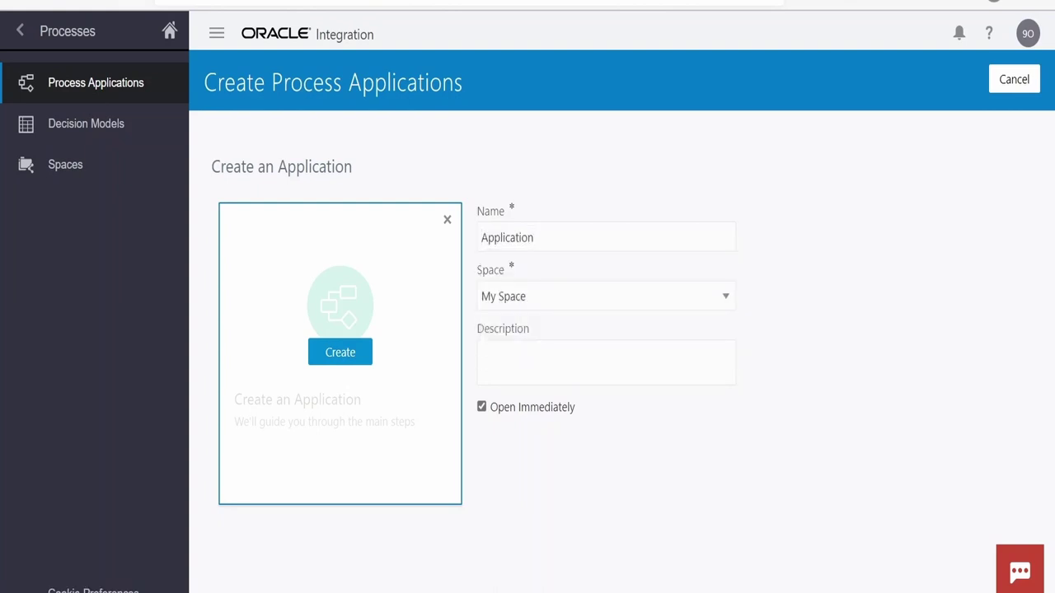
{"action": "left_click", "coordinate": [483, 238]}
{"action": "type", "text": "Travel"}
{"action": "left_click", "coordinate": [563, 238]}
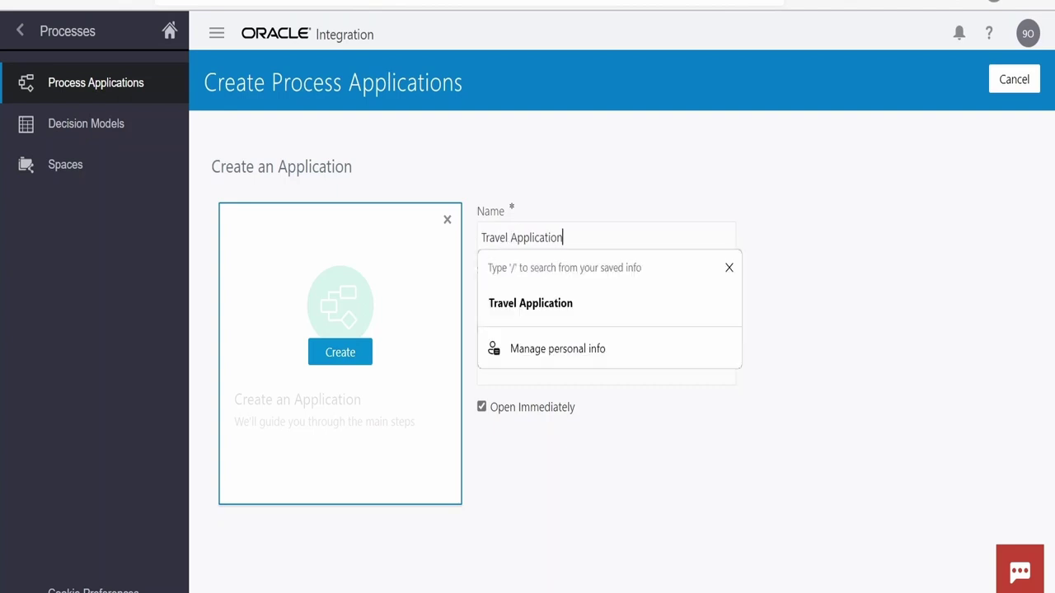
{"action": "type", "text": "Create"}
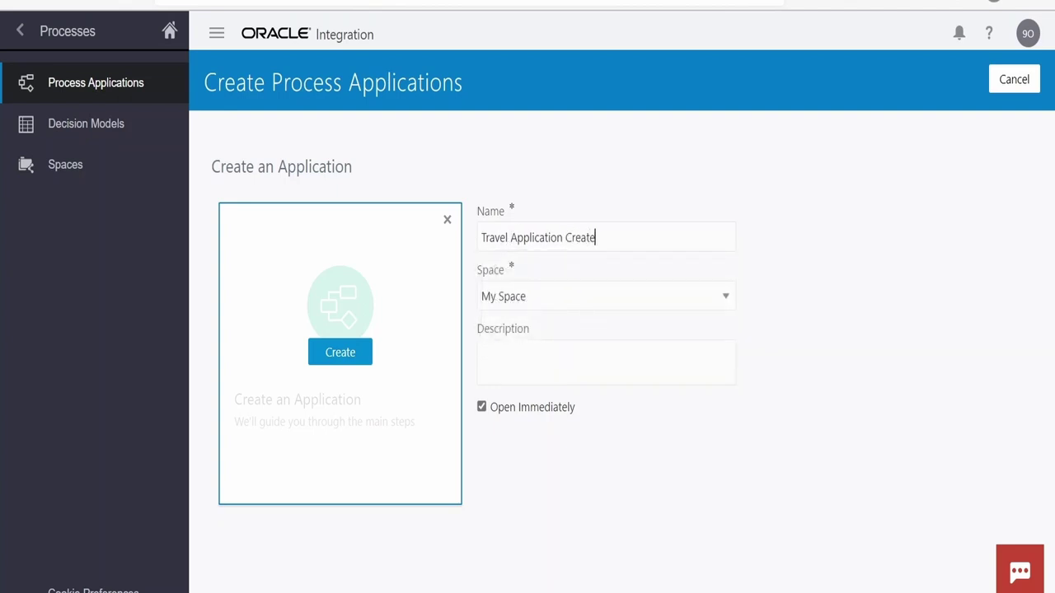
{"action": "key", "text": "Tab"}
Put it in the learn123 space, turn off Open Immediately, and create it
{"action": "key", "text": "Down"}
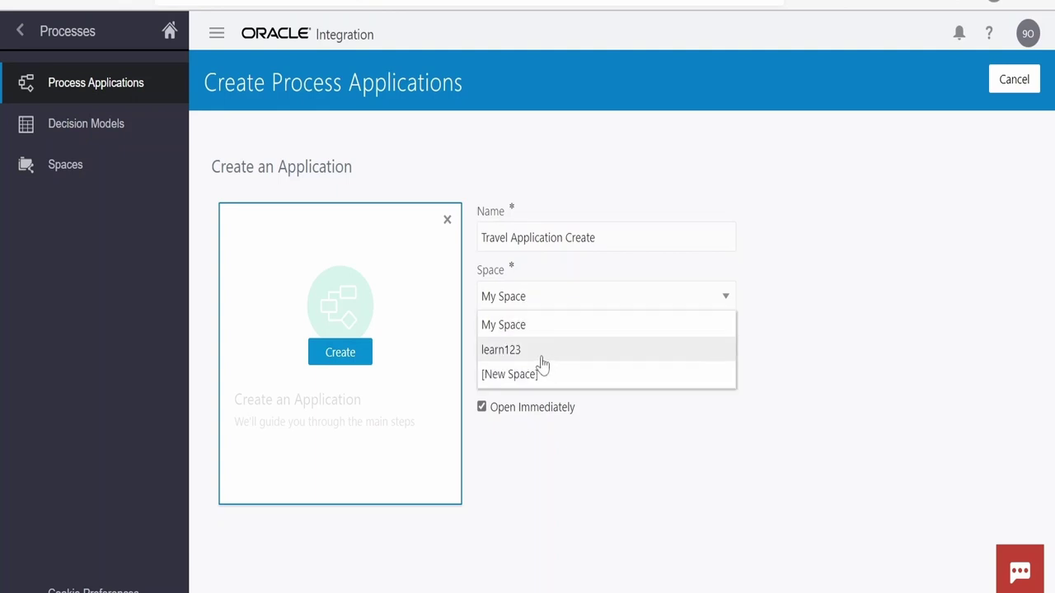
{"action": "key", "text": "Return"}
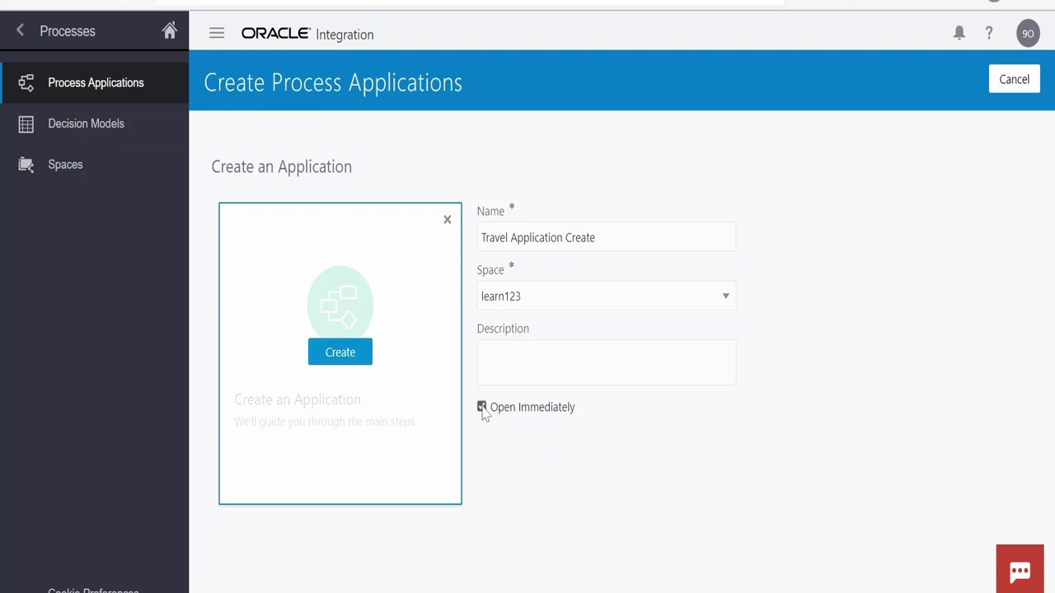
{"action": "left_click", "coordinate": [482, 409]}
{"action": "left_click", "coordinate": [359, 355]}
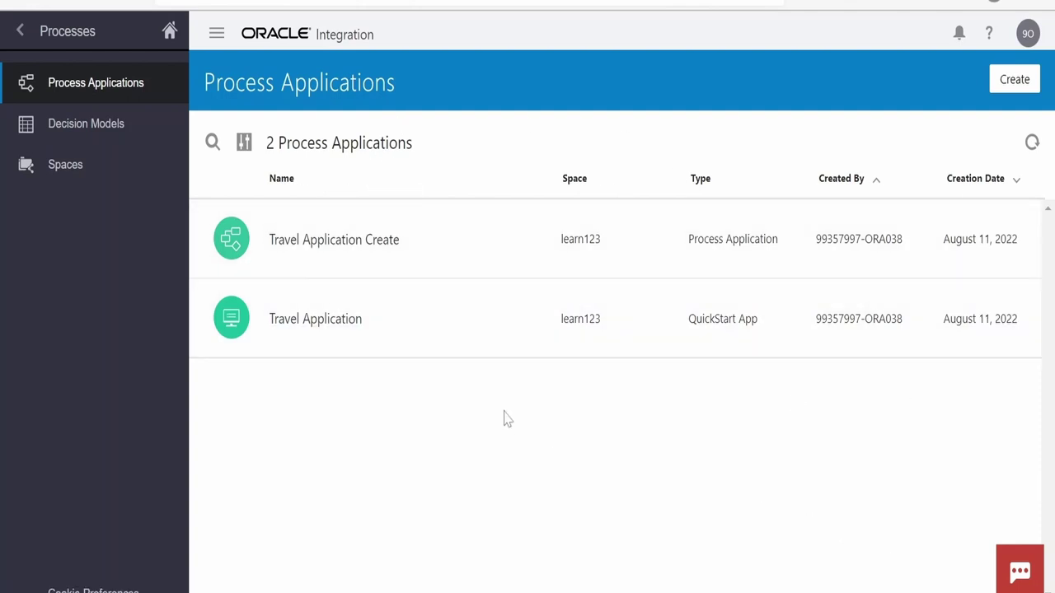
Open Travel Application Create and start a structured process that begins with a form
{"action": "left_click", "coordinate": [350, 248]}
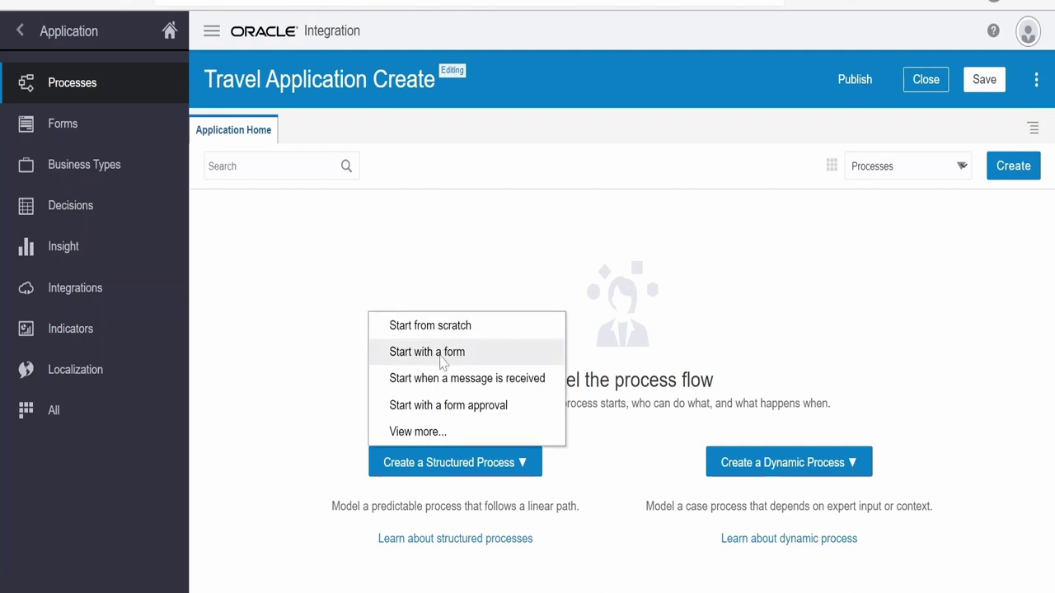
{"action": "left_click", "coordinate": [441, 354]}
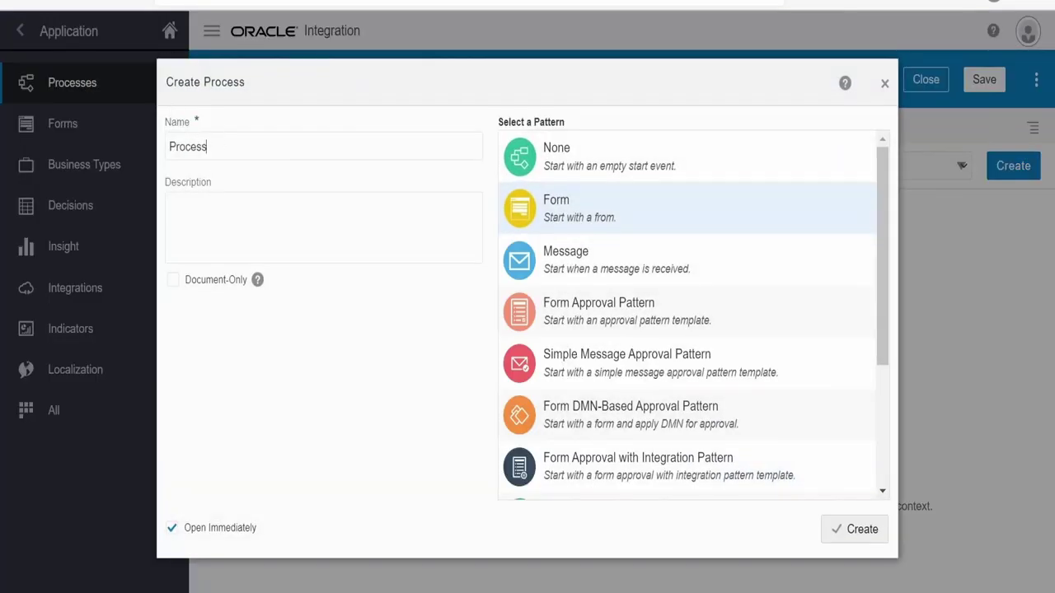
Name the Form-pattern process Travel Process and create it
{"action": "type", "text": "Travel"}
{"action": "left_click", "coordinate": [867, 540]}
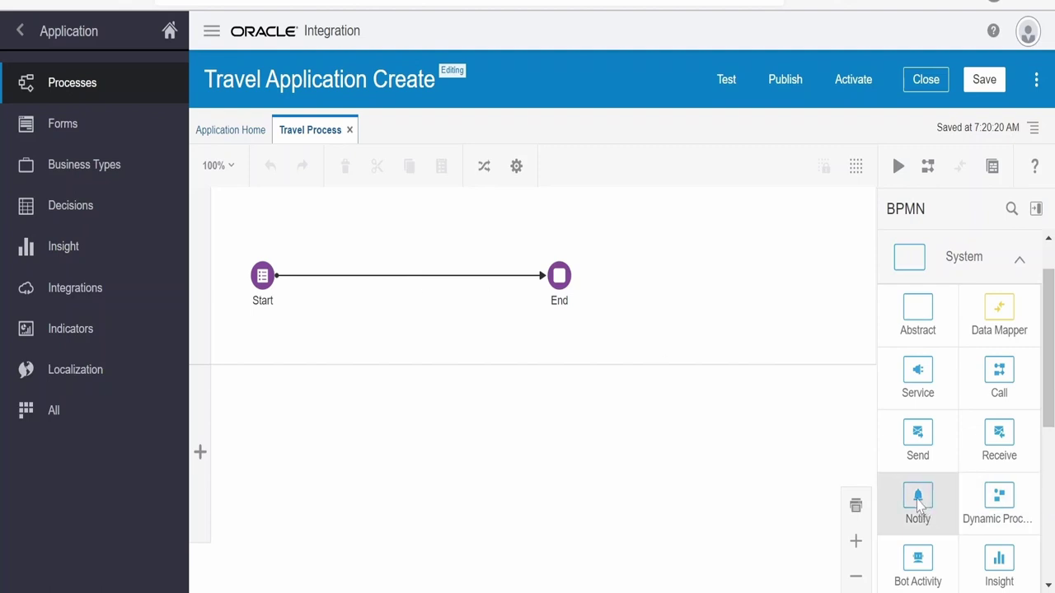
Drop a Notify task onto the Start–End flow and save Travel Process
{"action": "left_click_drag", "start_coordinate": [917, 500], "coordinate": [409, 277]}
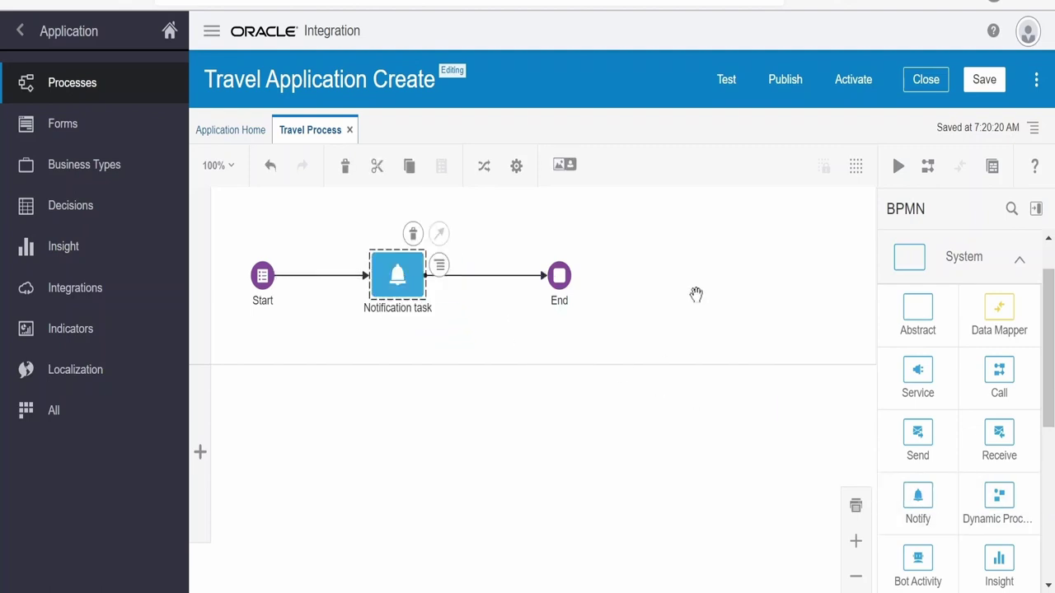
{"action": "left_click", "coordinate": [983, 79]}
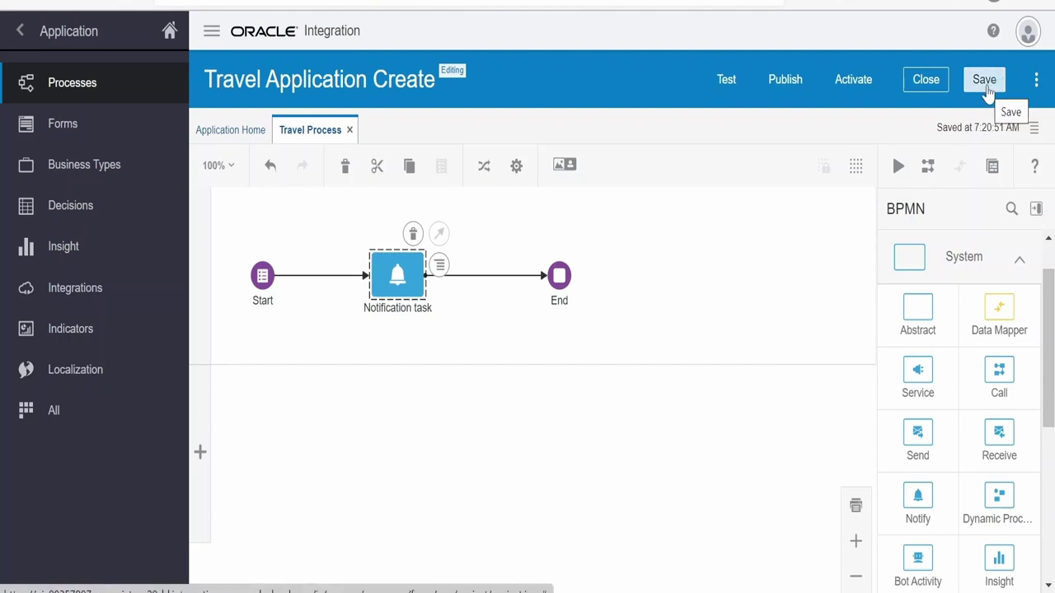
{"action": "left_click", "coordinate": [676, 325]}
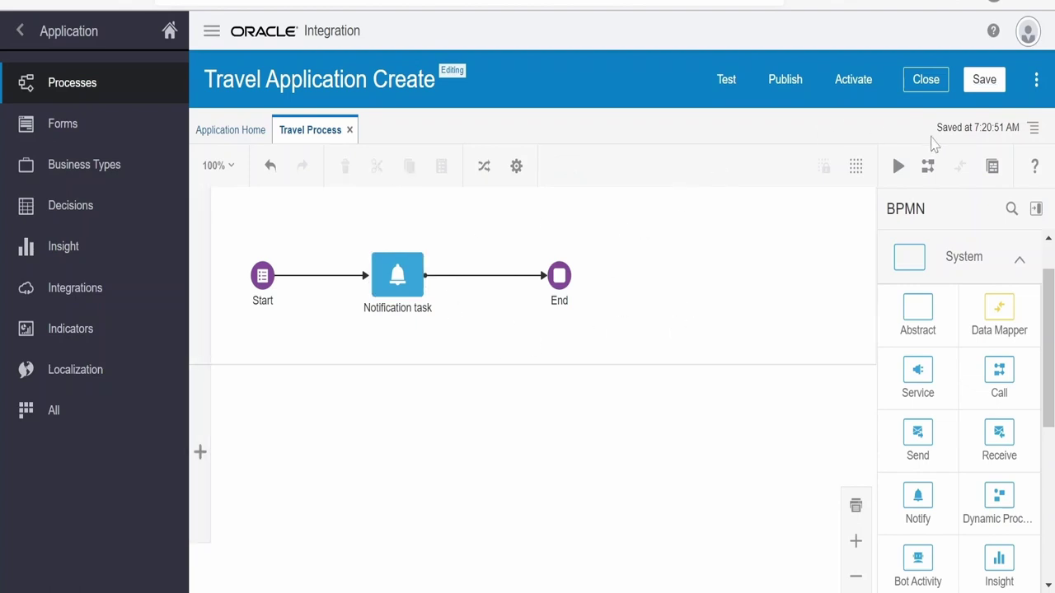
{"action": "triple_click", "coordinate": [981, 127]}
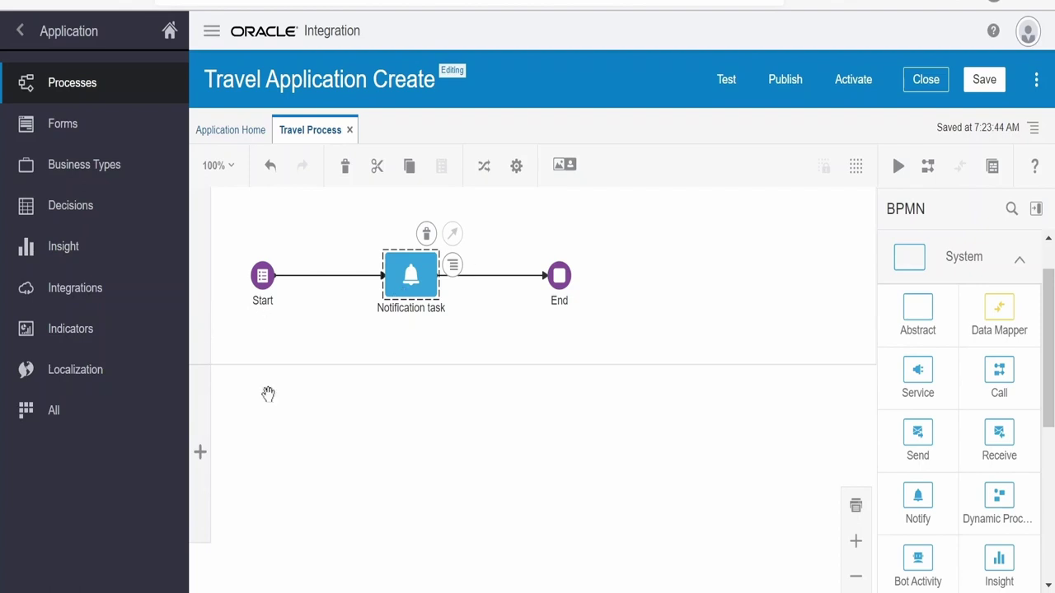
Keep the first lane as Employee, add a second lane named Owner, and open its properties
{"action": "double_click", "coordinate": [201, 283]}
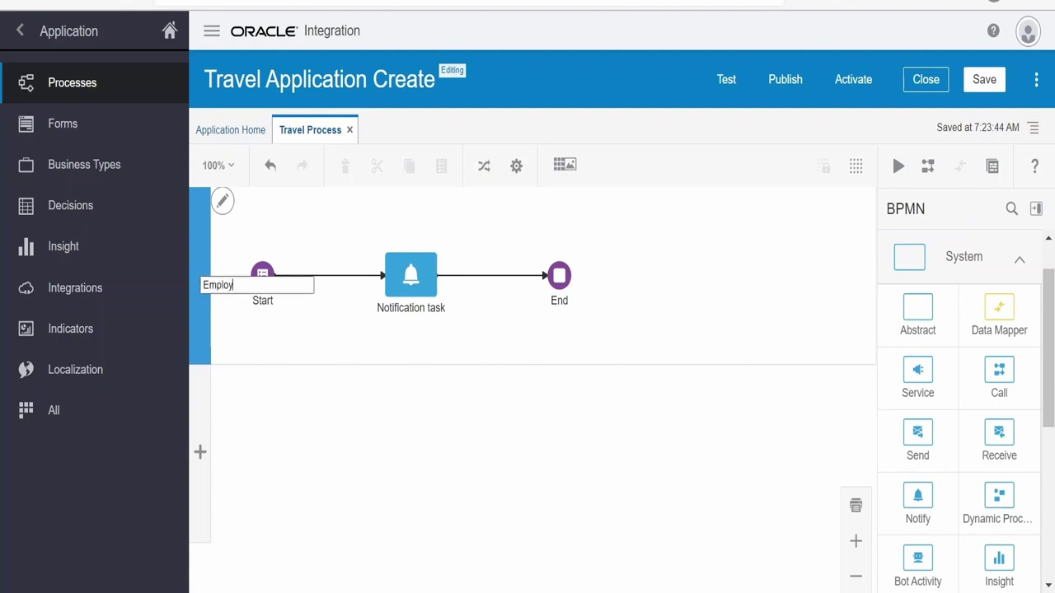
{"action": "key", "text": "Return"}
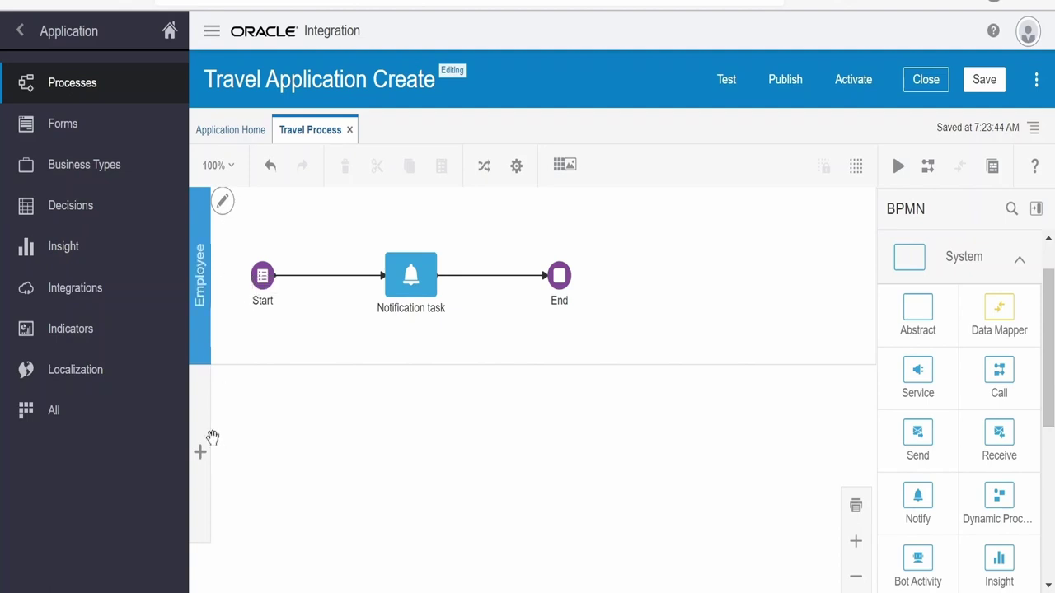
{"action": "left_click", "coordinate": [199, 451]}
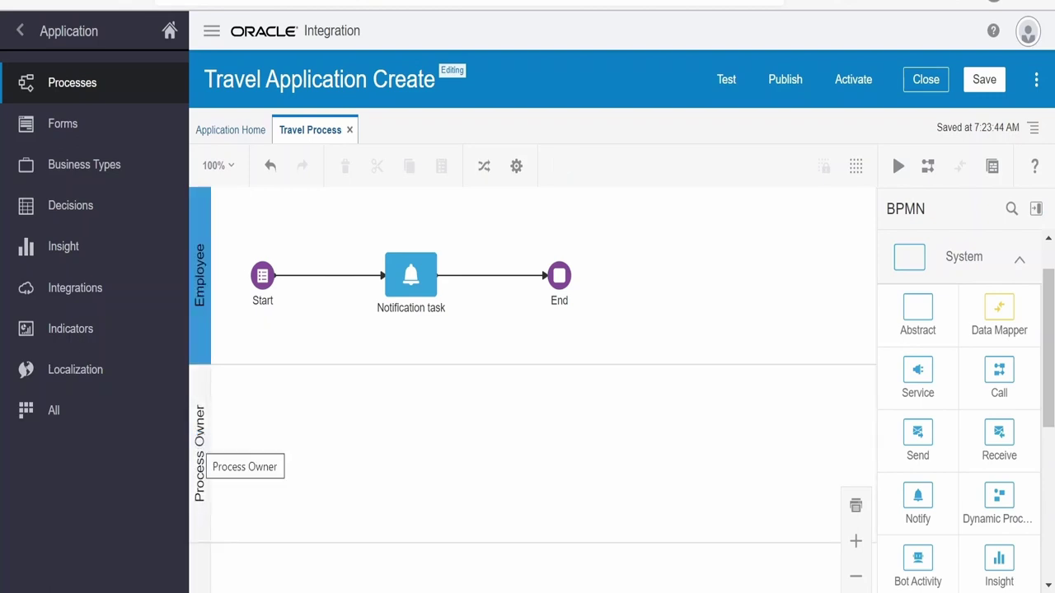
{"action": "double_click", "coordinate": [206, 451]}
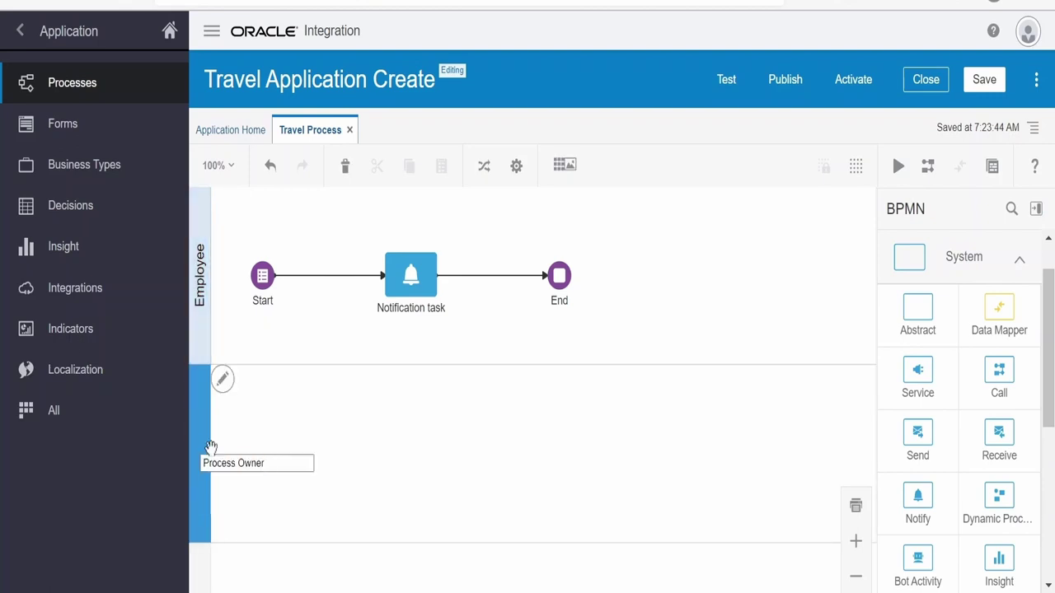
{"action": "double_click", "coordinate": [218, 464]}
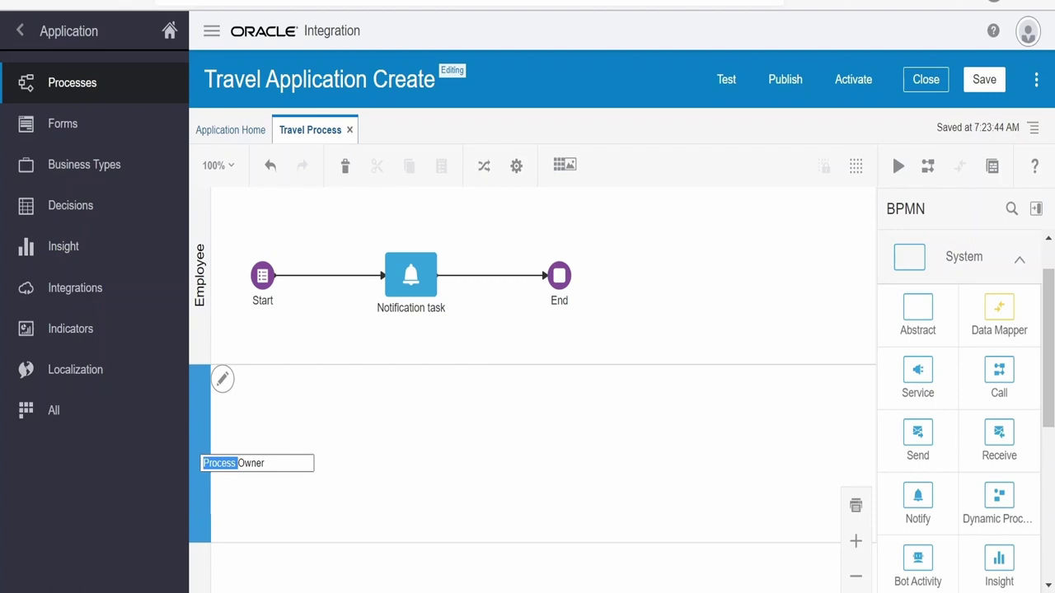
{"action": "key", "text": "Delete"}
{"action": "key", "text": "Delete"}
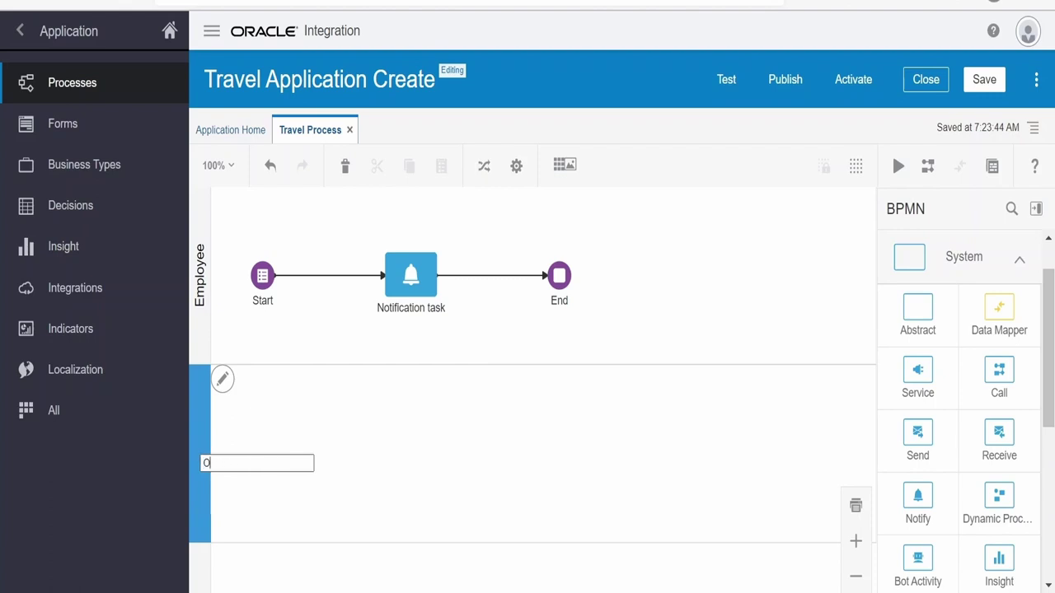
{"action": "left_click", "coordinate": [420, 474]}
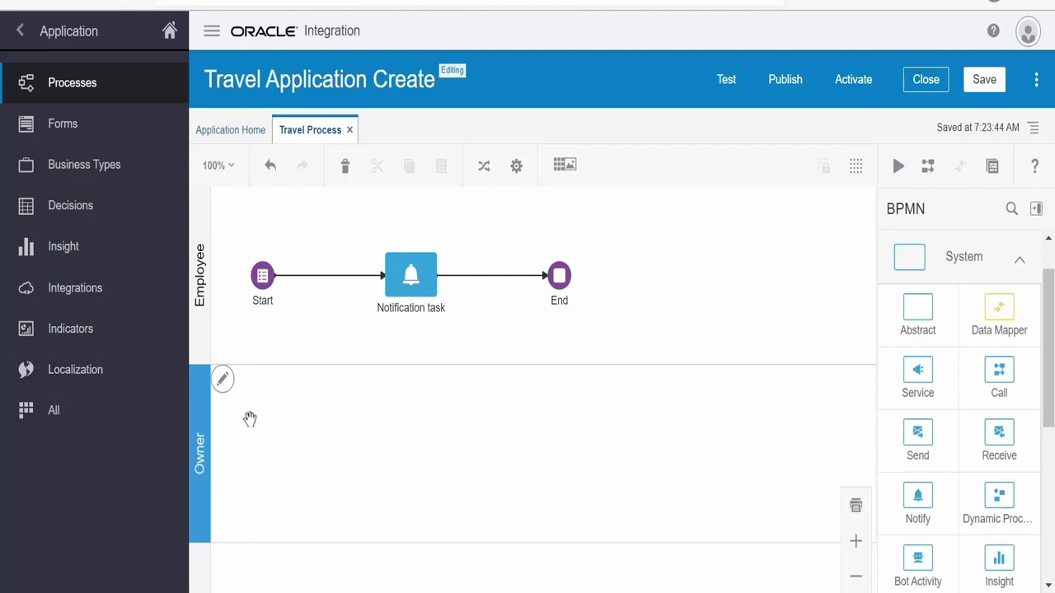
{"action": "left_click", "coordinate": [224, 380]}
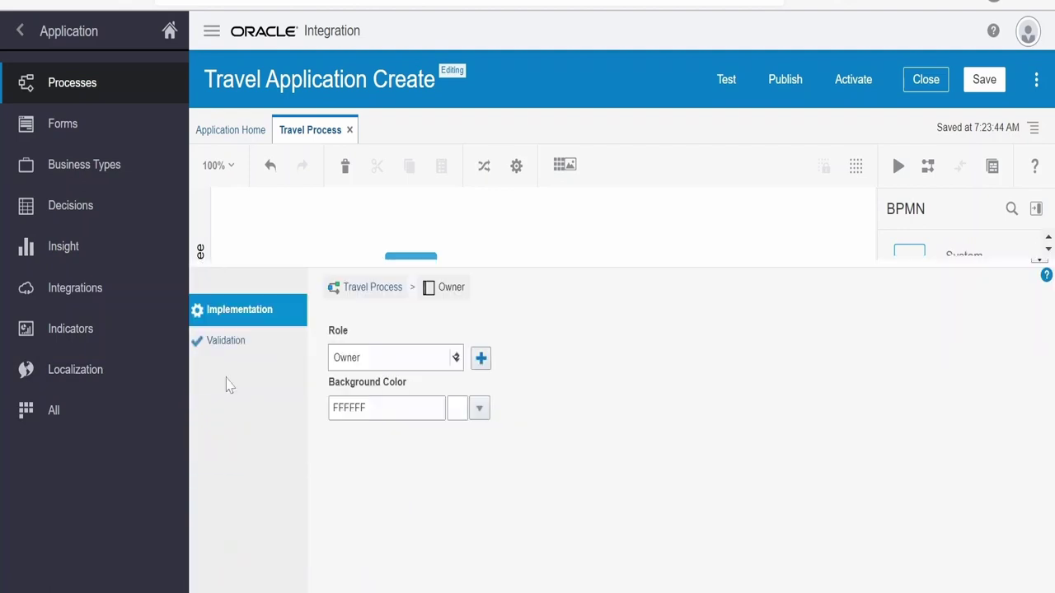
Set the Owner lane background to salmon (FA8072) and close its properties panel
{"action": "left_click", "coordinate": [347, 407]}
{"action": "left_click_drag", "start_coordinate": [349, 408], "coordinate": [365, 408]}
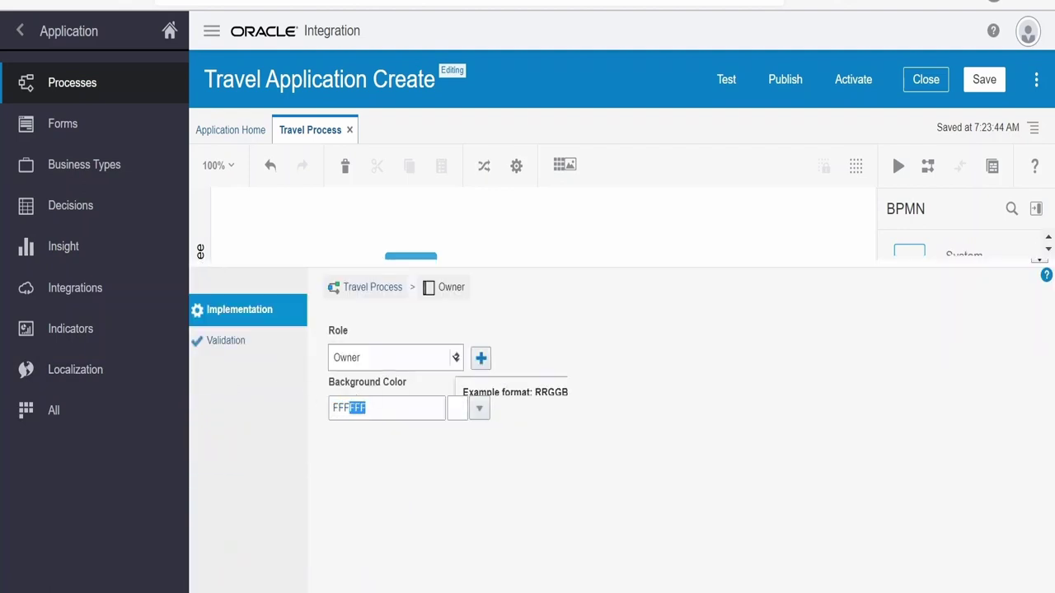
{"action": "left_click", "coordinate": [479, 408]}
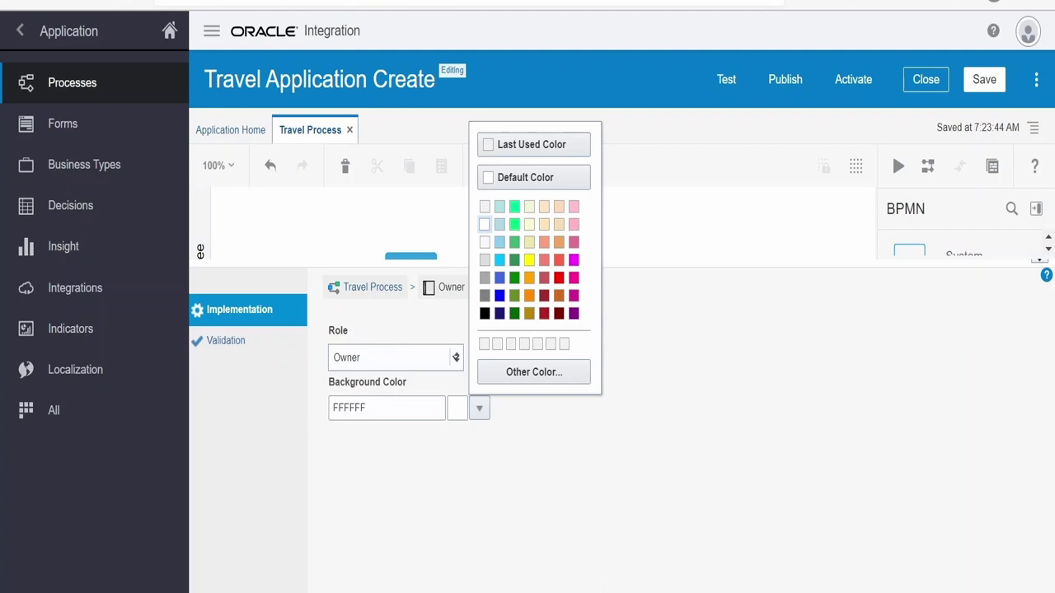
{"action": "left_click", "coordinate": [544, 260]}
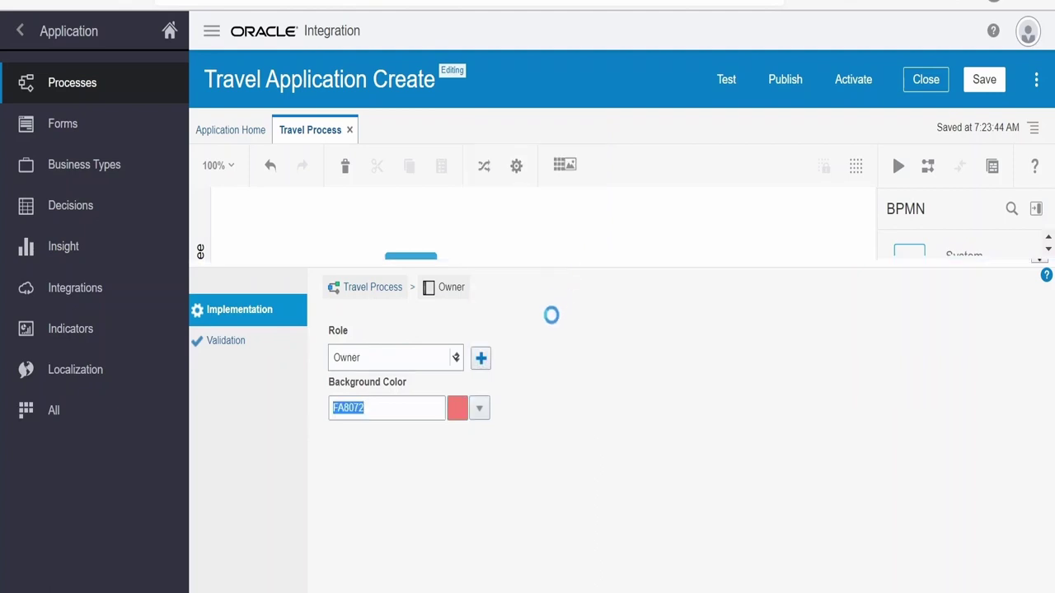
{"action": "left_click", "coordinate": [966, 277]}
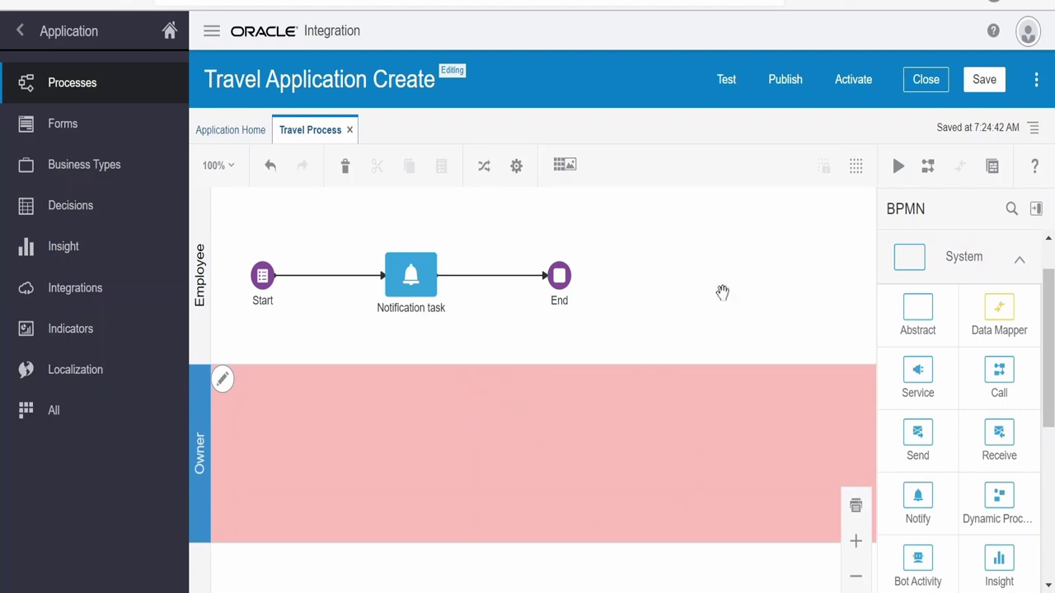
{"action": "left_click", "coordinate": [470, 344]}
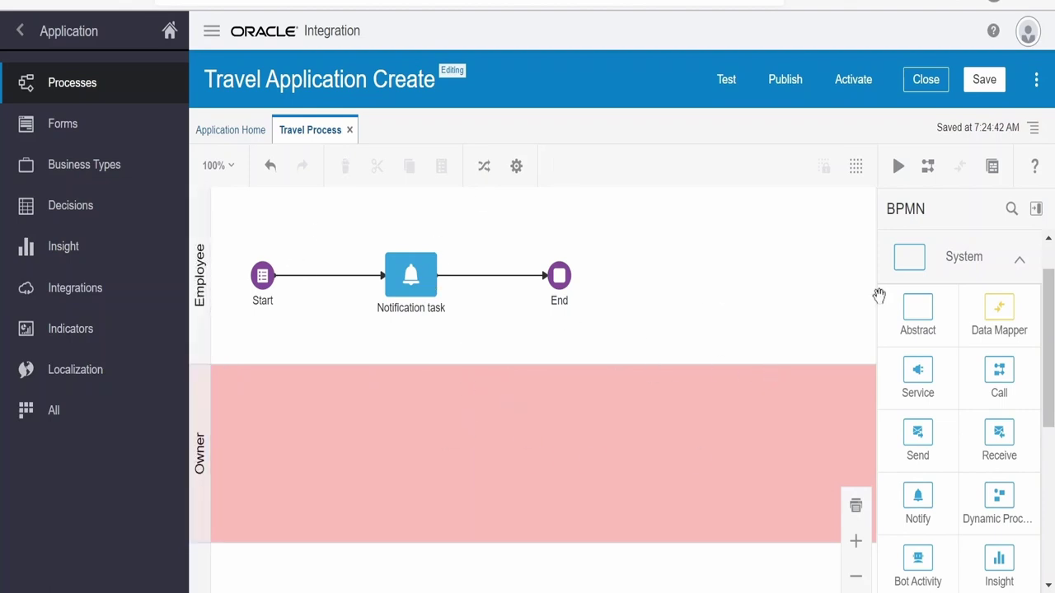
Save Travel Process, validate the application, and review the Notification task's missing-recipient error
{"action": "left_click", "coordinate": [986, 81]}
{"action": "left_click", "coordinate": [1034, 128]}
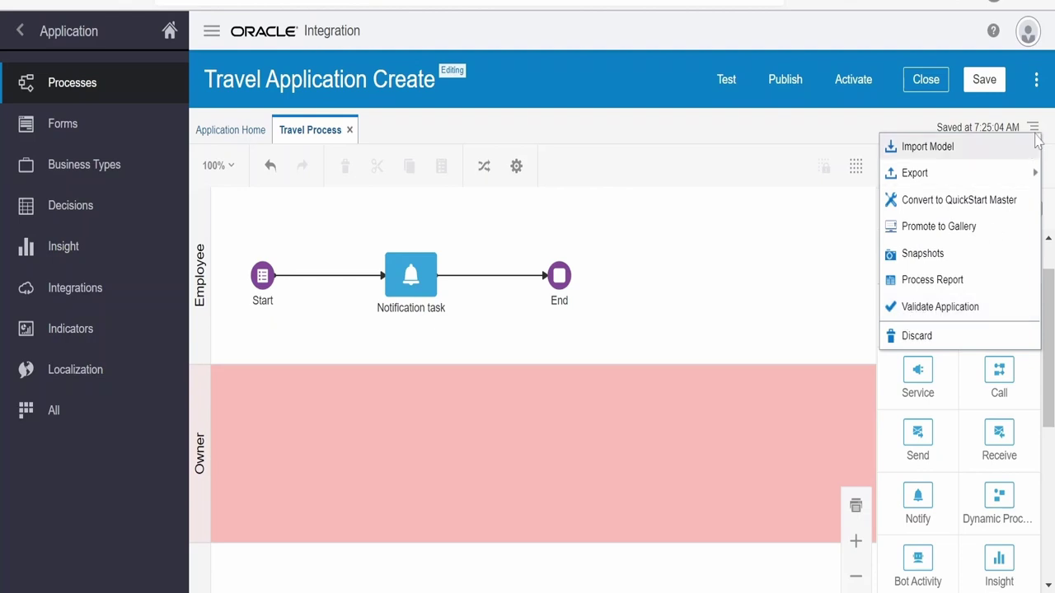
{"action": "left_click", "coordinate": [912, 315]}
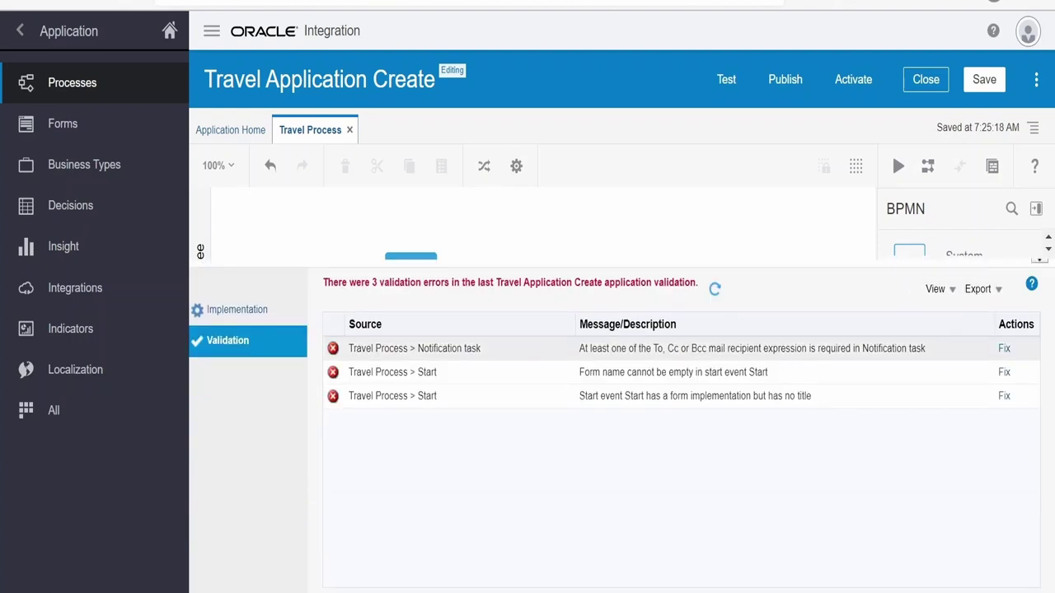
{"action": "left_click", "coordinate": [1005, 349]}
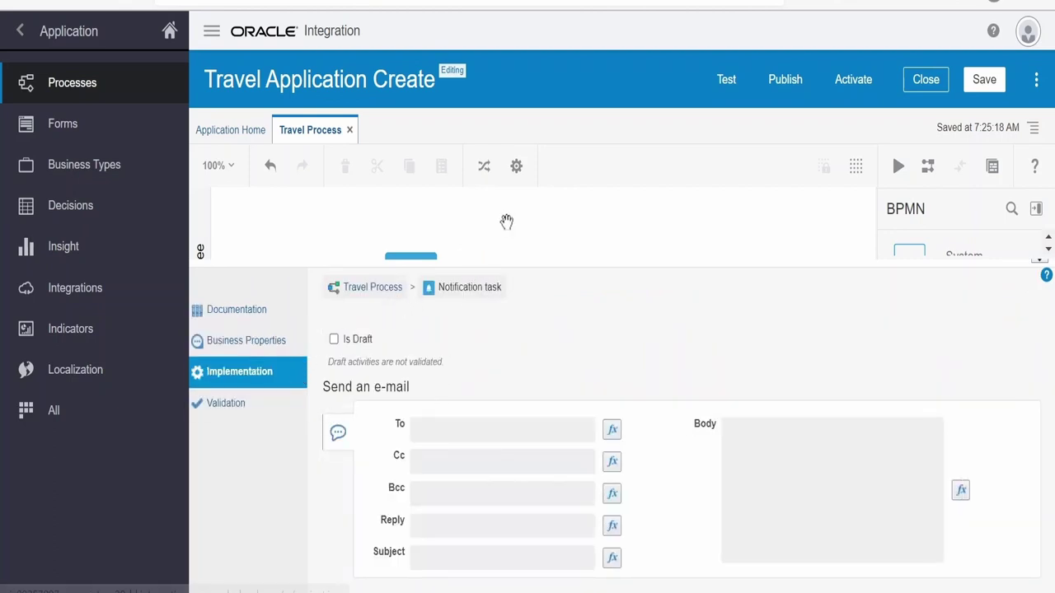
{"action": "left_click", "coordinate": [305, 244]}
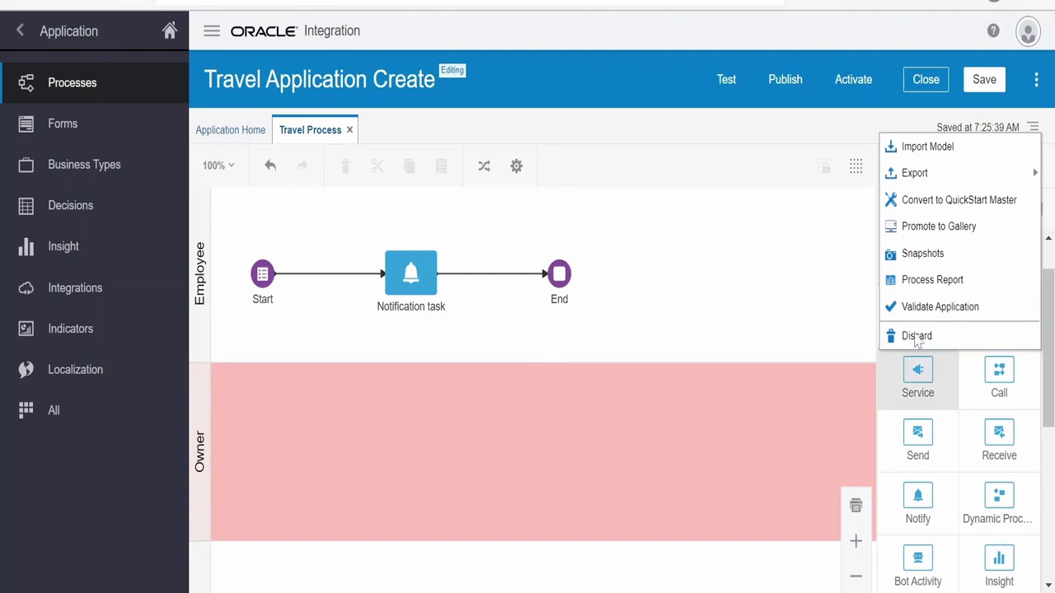
Publish the application with comment 'test publish' and a snapshot named snap1.0
{"action": "left_click", "coordinate": [787, 83]}
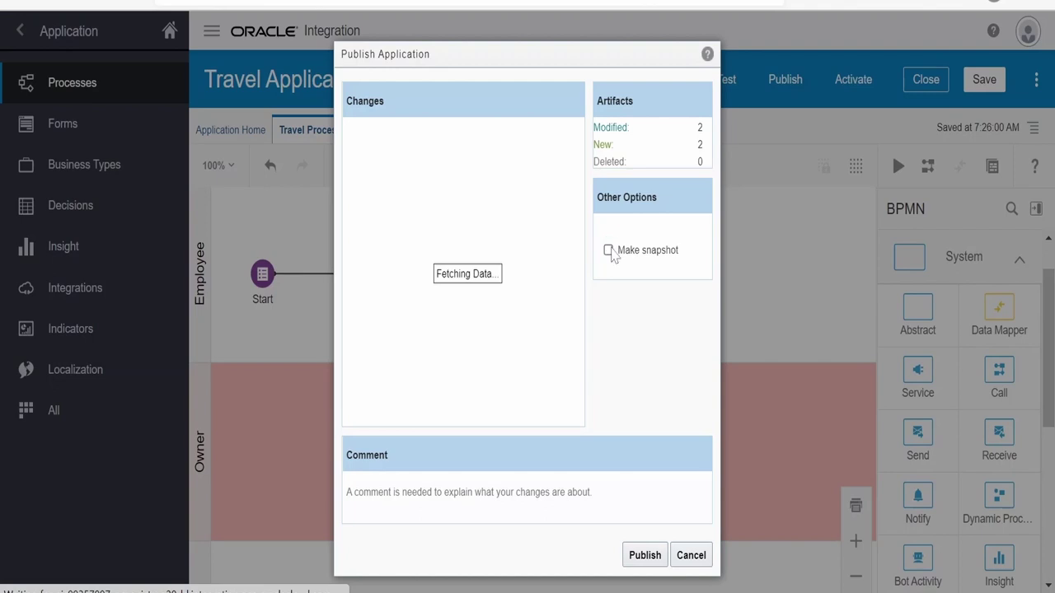
{"action": "left_click", "coordinate": [608, 251]}
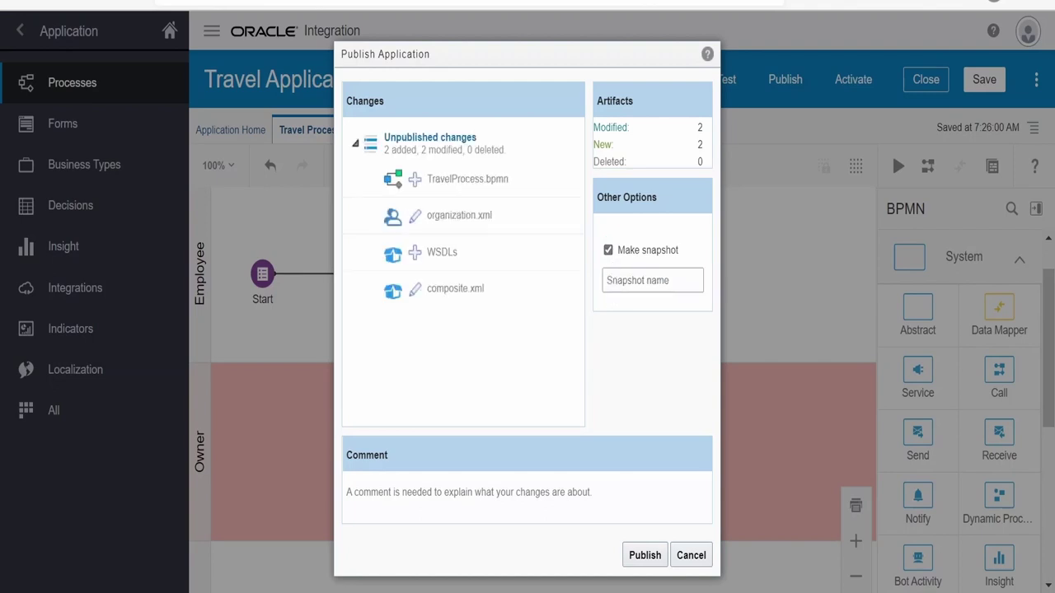
{"action": "left_click", "coordinate": [509, 486]}
{"action": "type", "text": "tes"}
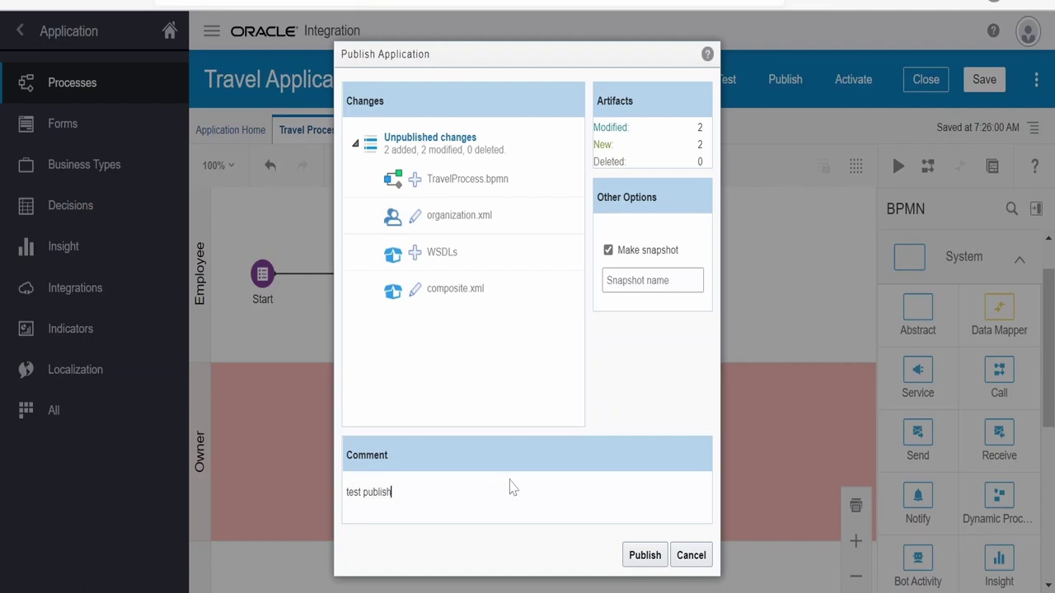
{"action": "type", "text": "t publish"}
{"action": "left_click", "coordinate": [645, 555]}
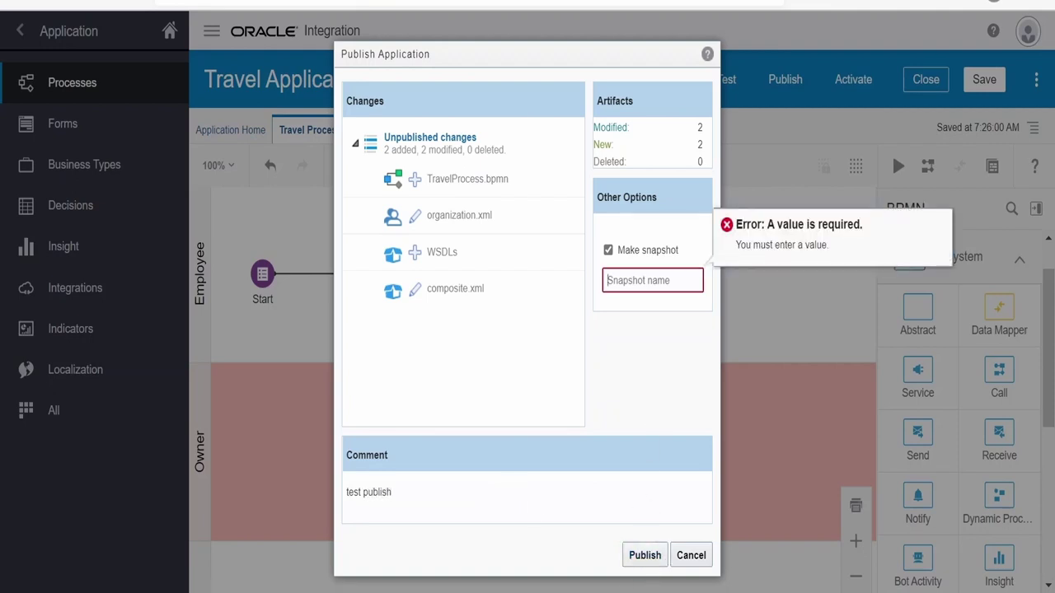
{"action": "type", "text": "snap1.0"}
{"action": "left_click", "coordinate": [645, 554]}
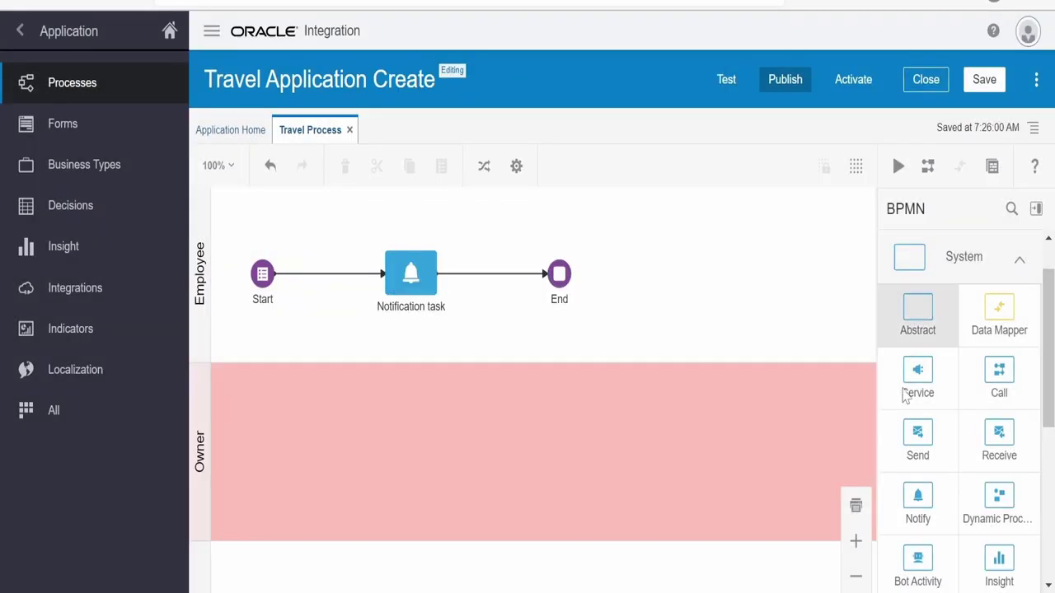
Drop an Abstract activity onto the flow, then discard the unpublished changes and reopen Travel Process
{"action": "left_click_drag", "start_coordinate": [926, 326], "coordinate": [484, 274]}
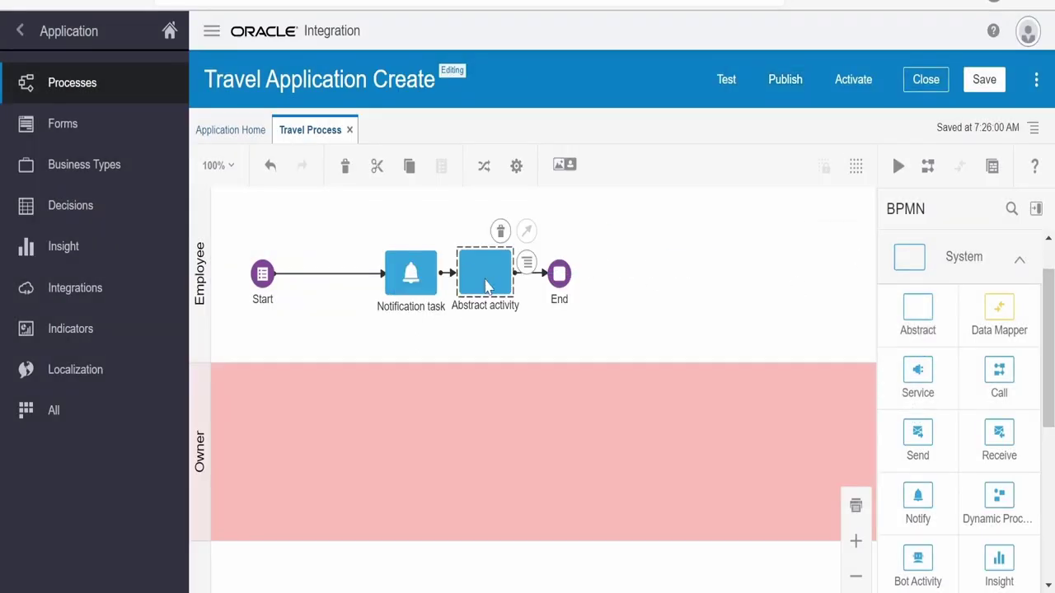
{"action": "left_click", "coordinate": [1034, 129]}
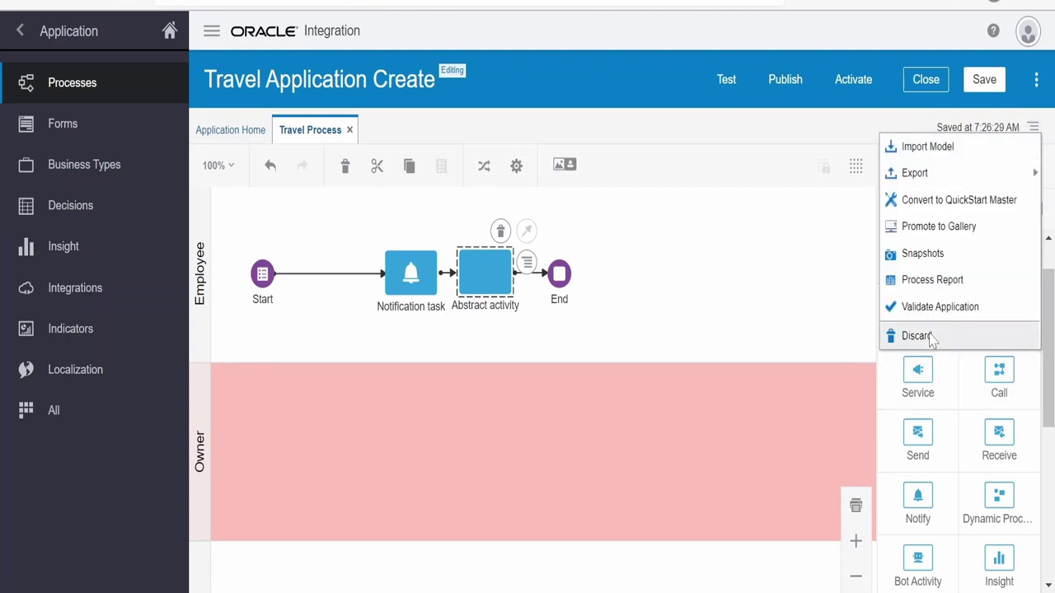
{"action": "left_click", "coordinate": [887, 335]}
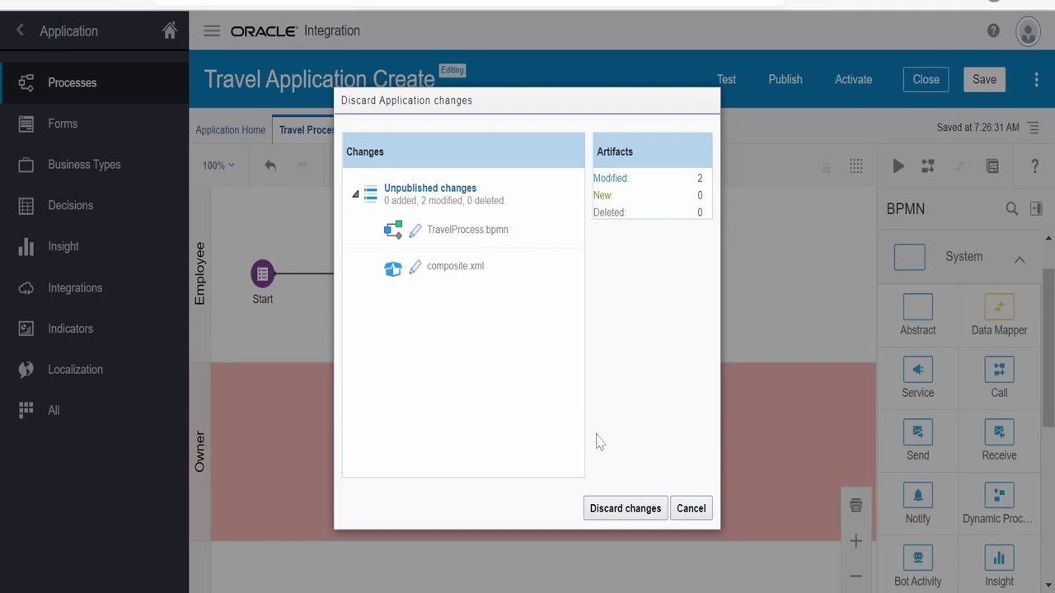
{"action": "left_click", "coordinate": [620, 511]}
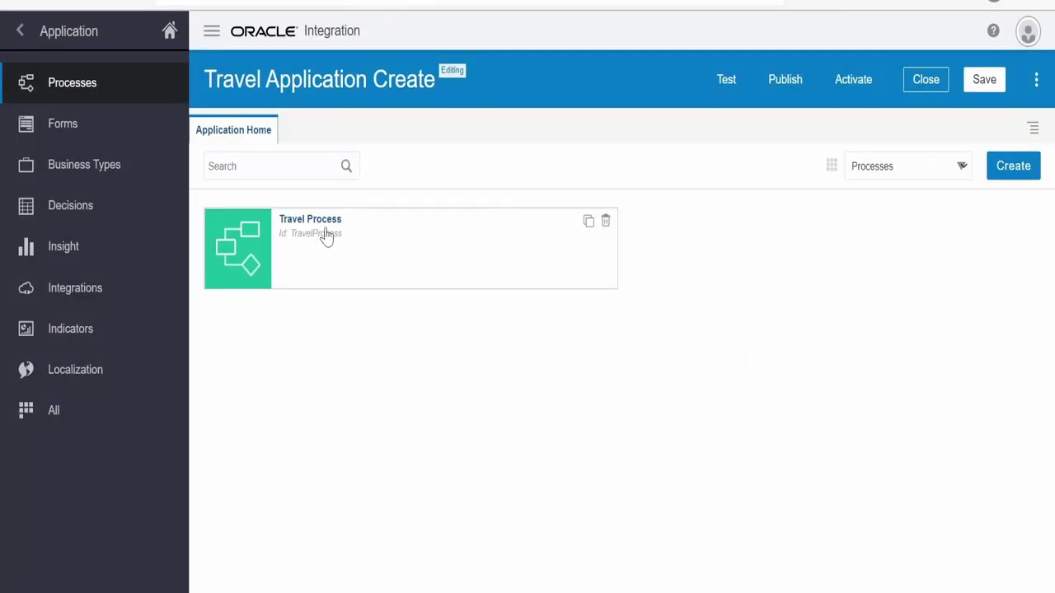
{"action": "left_click", "coordinate": [331, 217]}
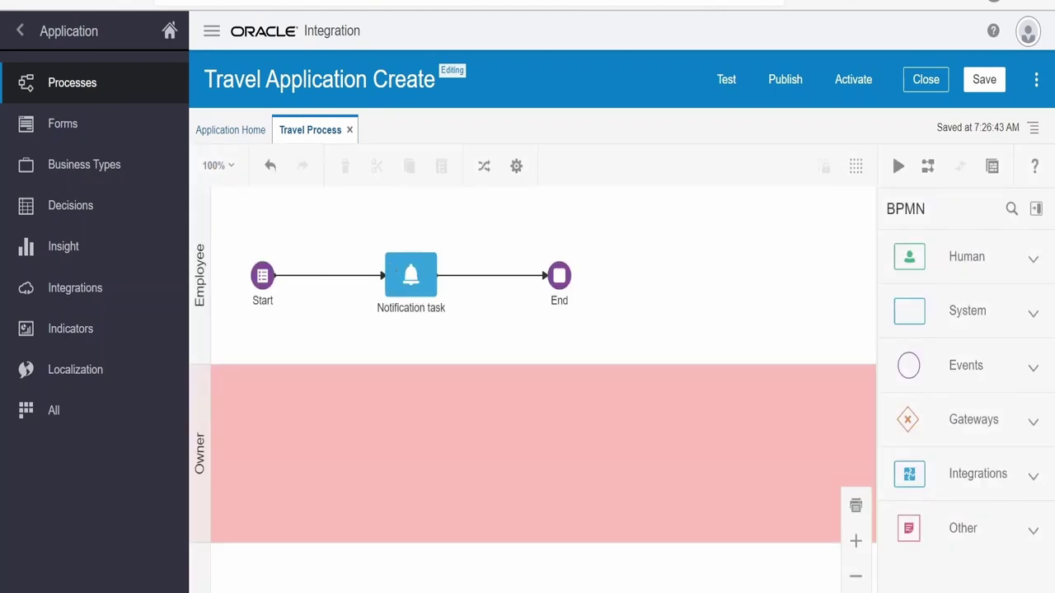
{"action": "left_click", "coordinate": [999, 320]}
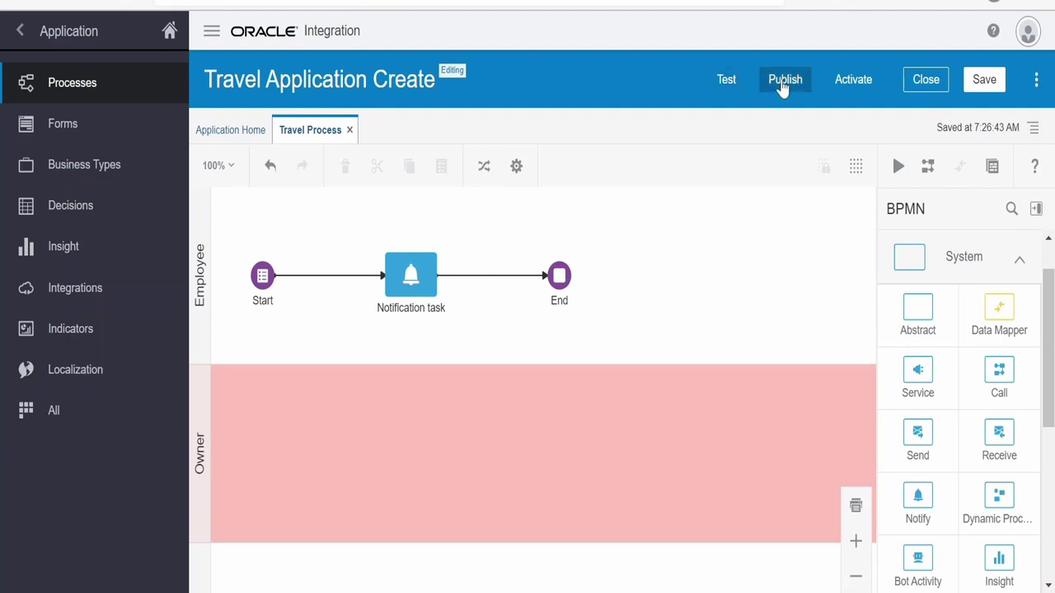
{"action": "left_click", "coordinate": [1037, 84]}
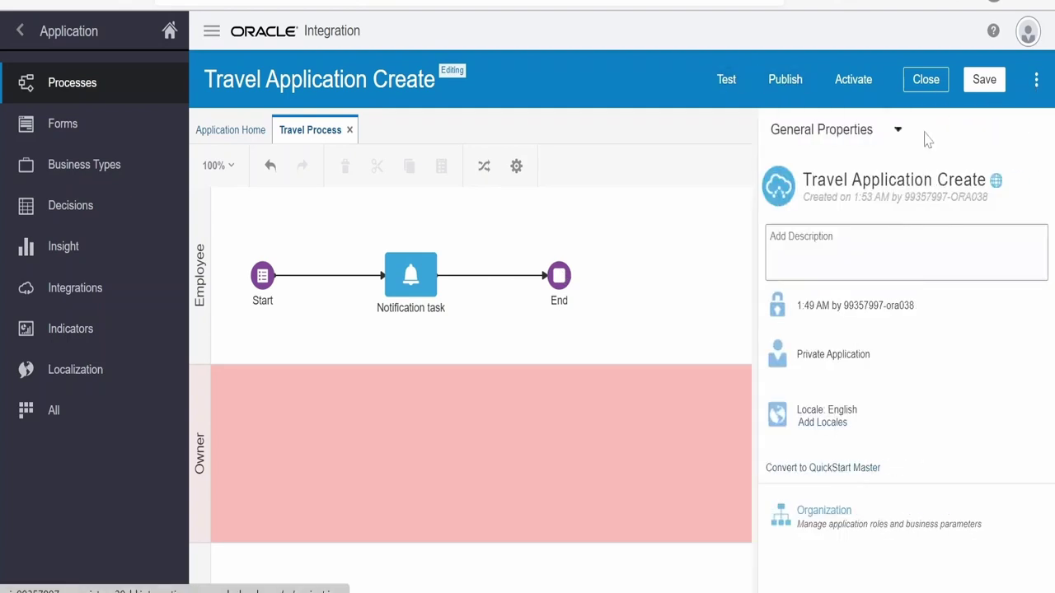
{"action": "left_click", "coordinate": [880, 132]}
{"action": "left_click", "coordinate": [829, 180]}
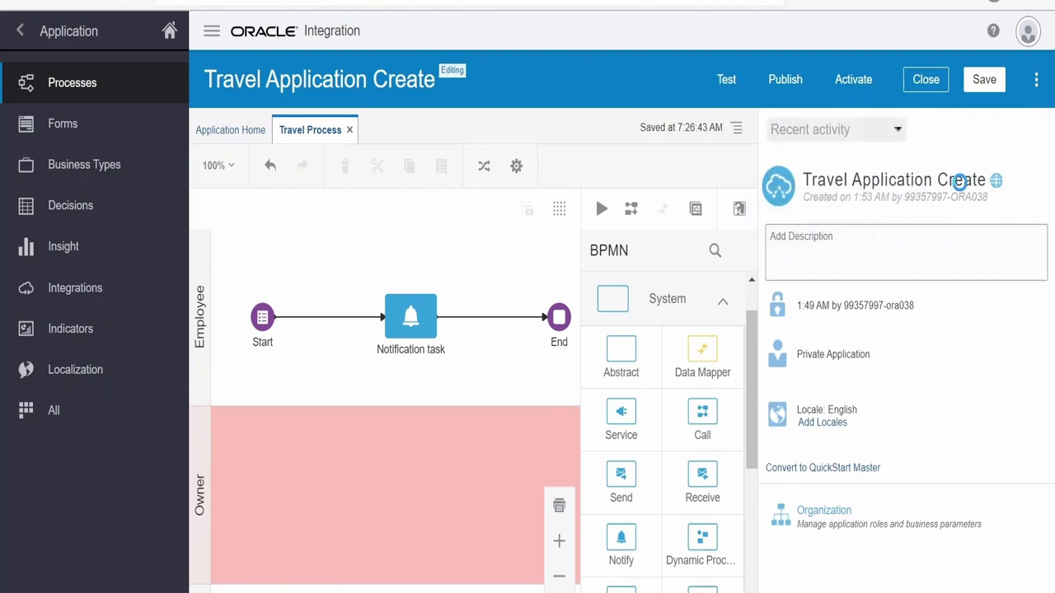
{"action": "left_click", "coordinate": [1017, 132]}
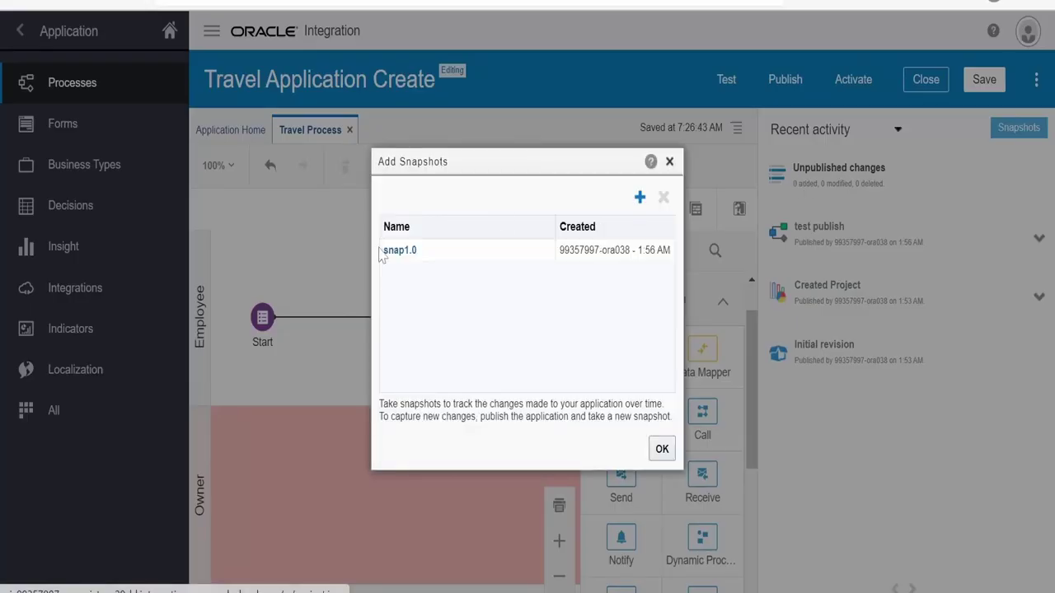
{"action": "left_click", "coordinate": [410, 257]}
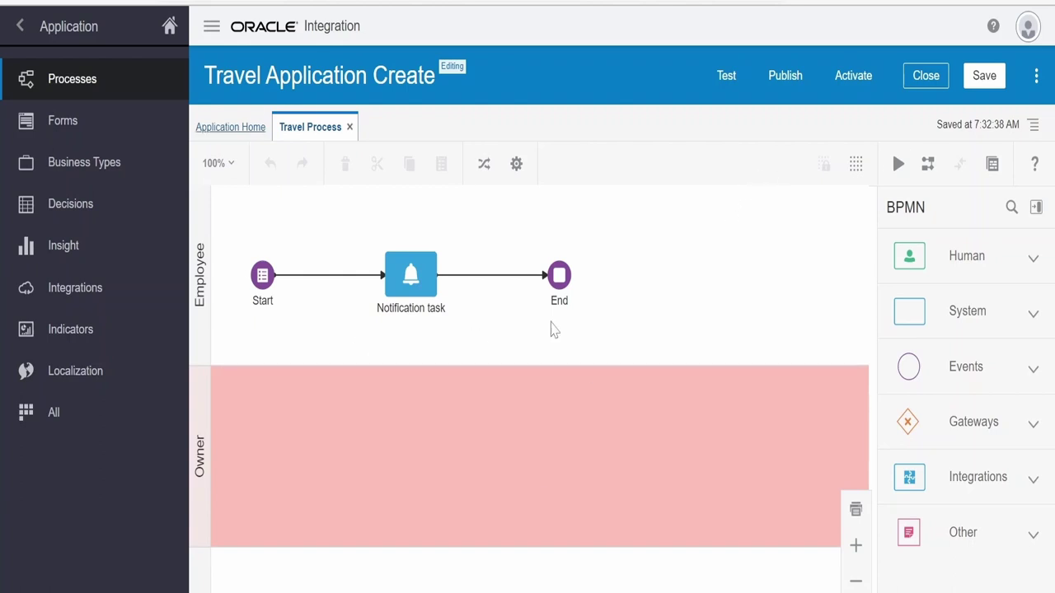
From Recent activity's Snapshots list, add a snapshot named snap1.1 and select it
{"action": "left_click", "coordinate": [1040, 75]}
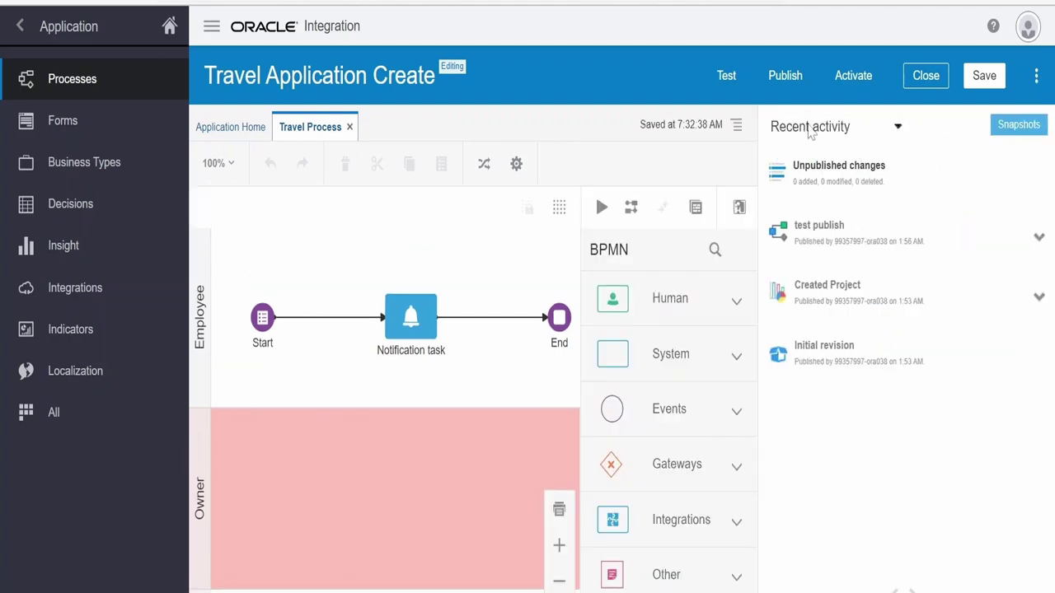
{"action": "left_click", "coordinate": [1015, 126]}
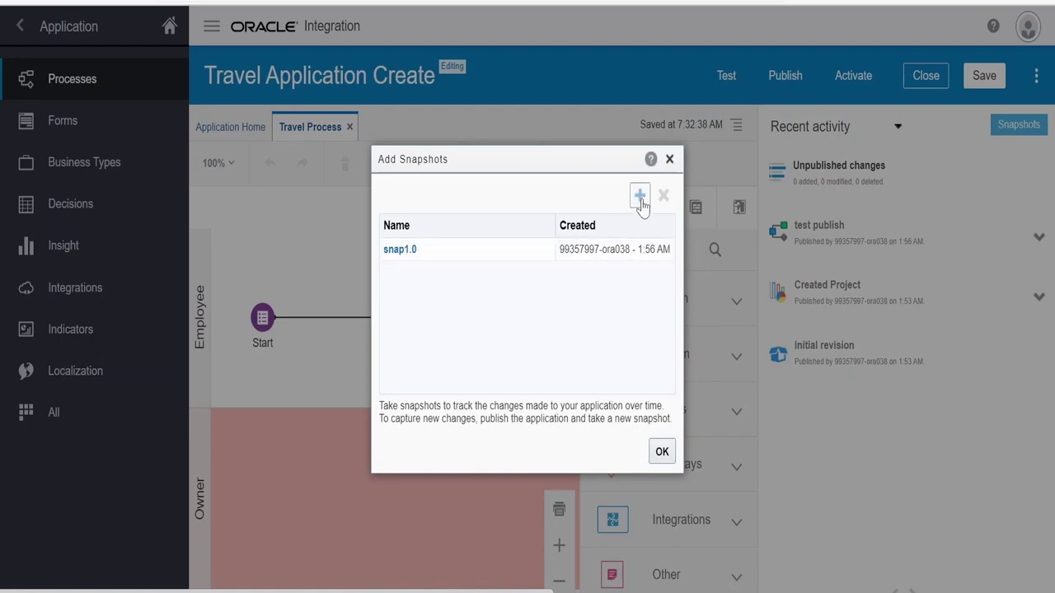
{"action": "left_click", "coordinate": [641, 197]}
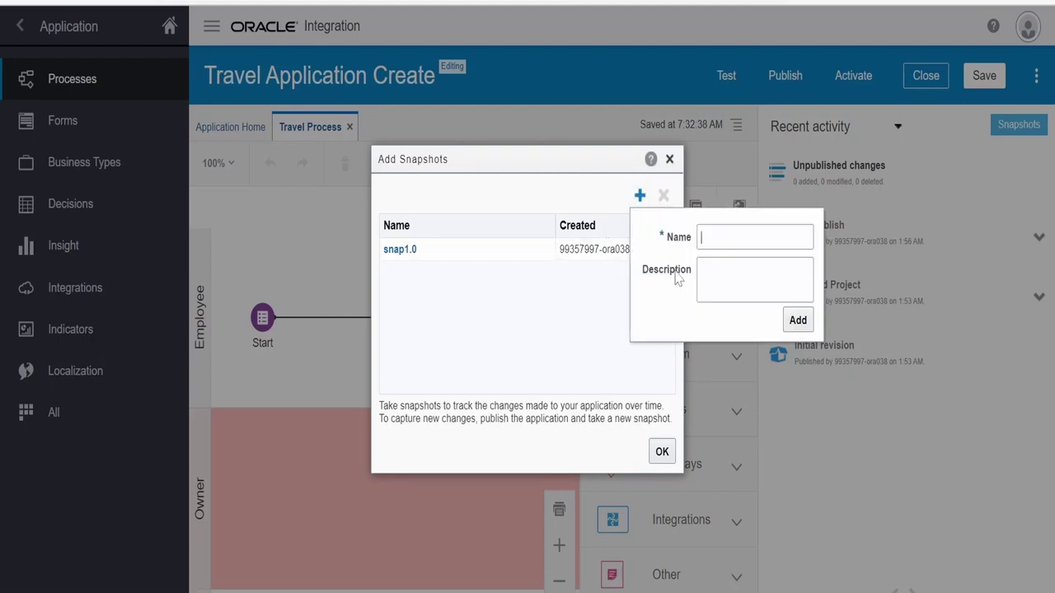
{"action": "type", "text": "snap1.1"}
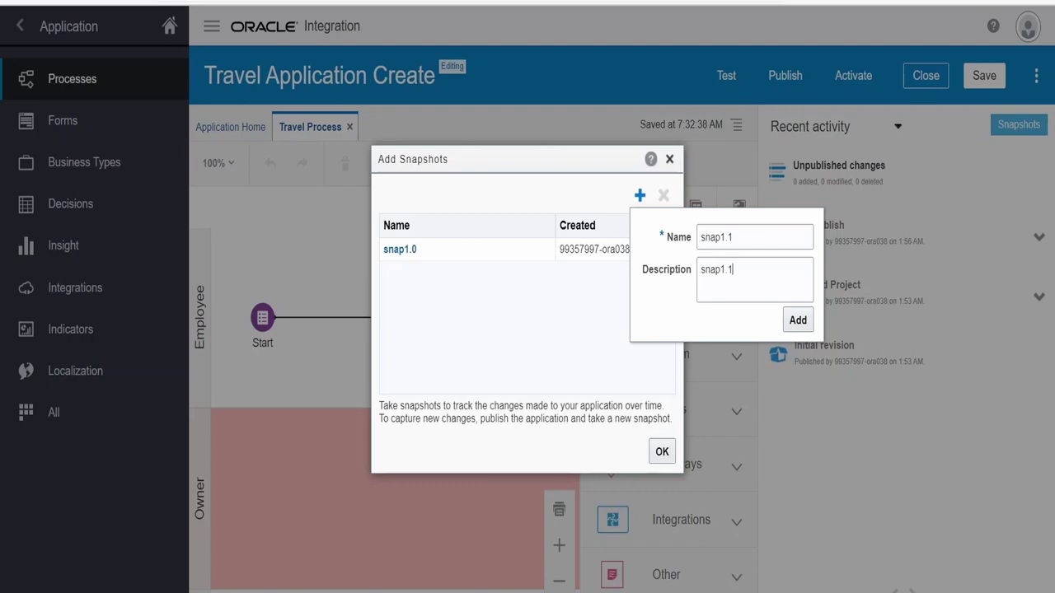
{"action": "left_click", "coordinate": [797, 325]}
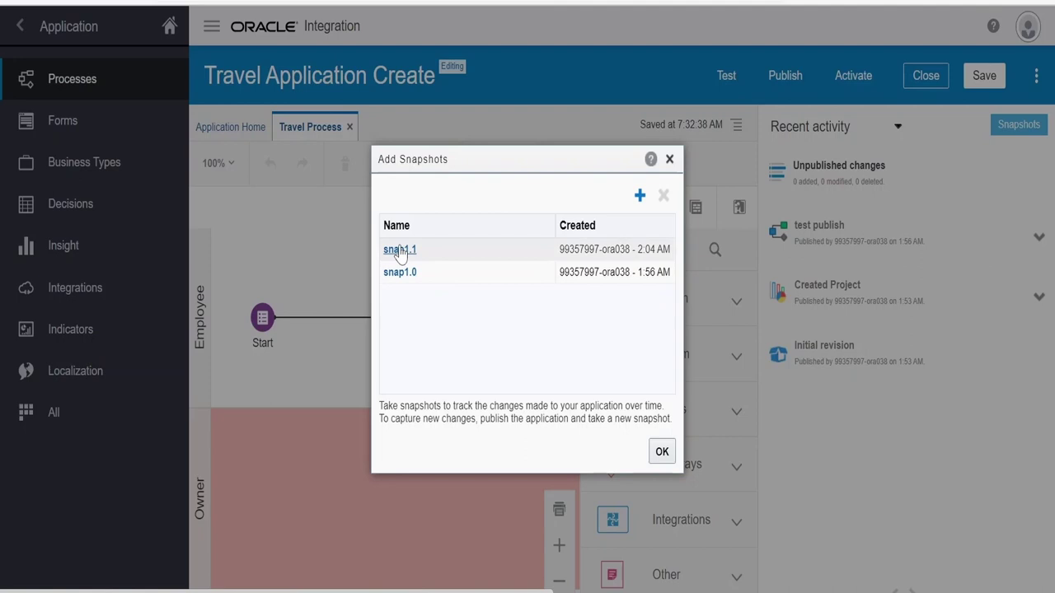
{"action": "left_click", "coordinate": [402, 254]}
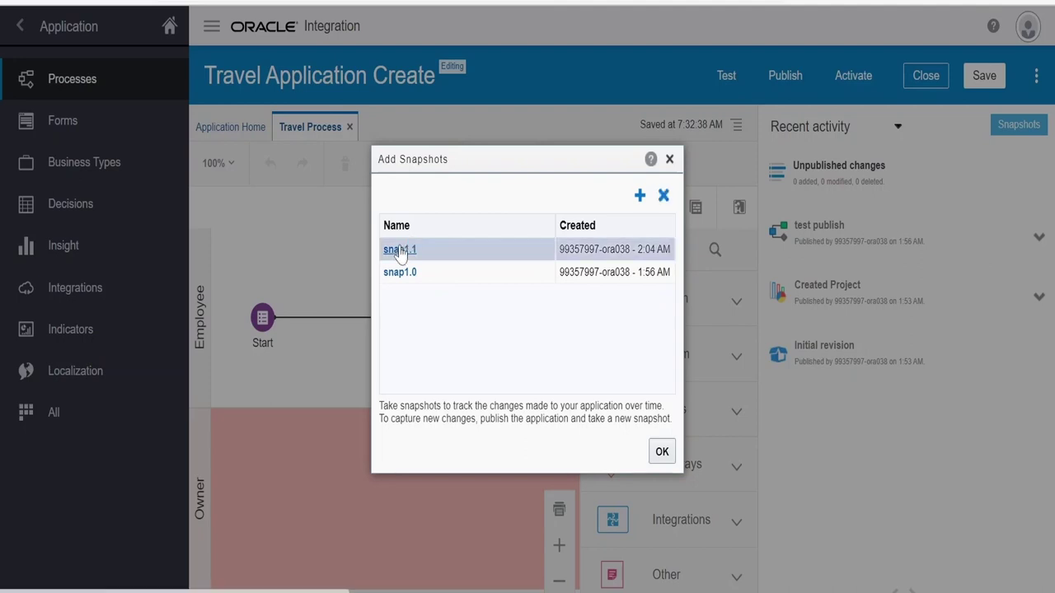
Open the read-only snap1.1 snapshot and its Travel Process, then show the application's general properties
{"action": "left_click", "coordinate": [401, 251]}
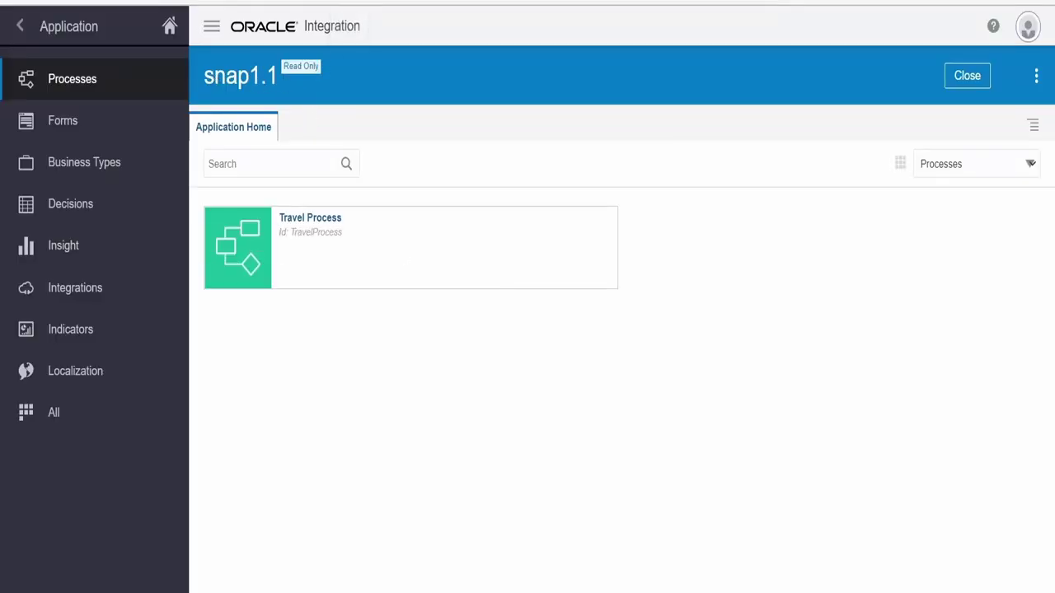
{"action": "left_click", "coordinate": [1037, 75]}
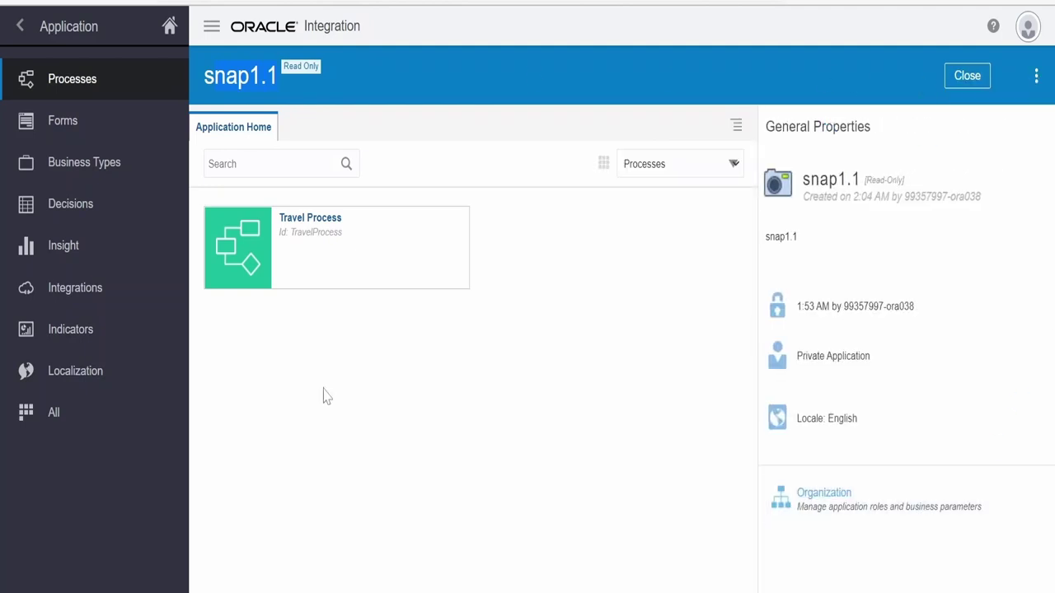
{"action": "left_click", "coordinate": [328, 220]}
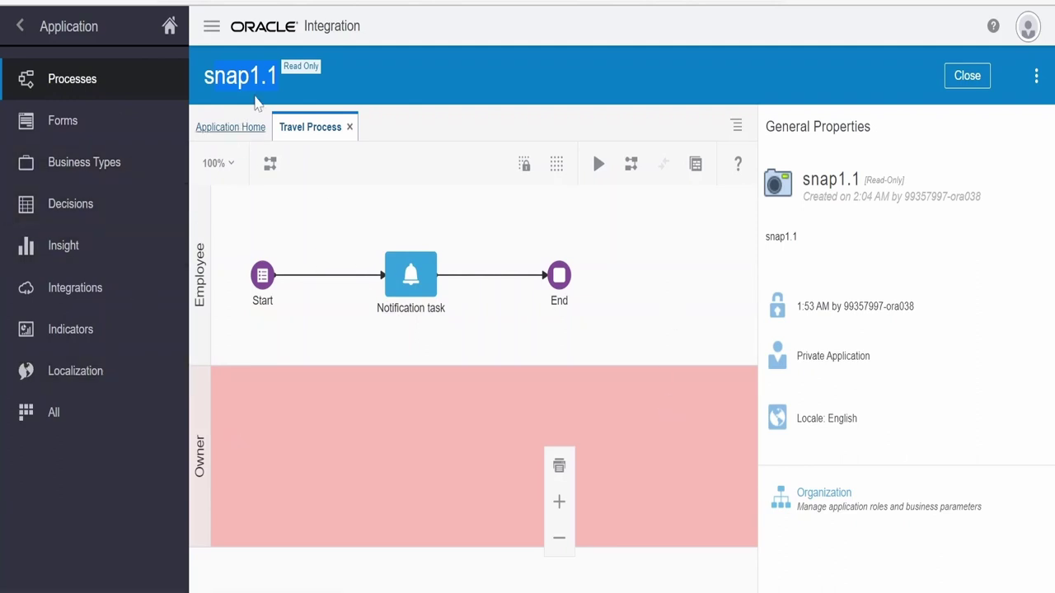
{"action": "left_click", "coordinate": [1036, 76]}
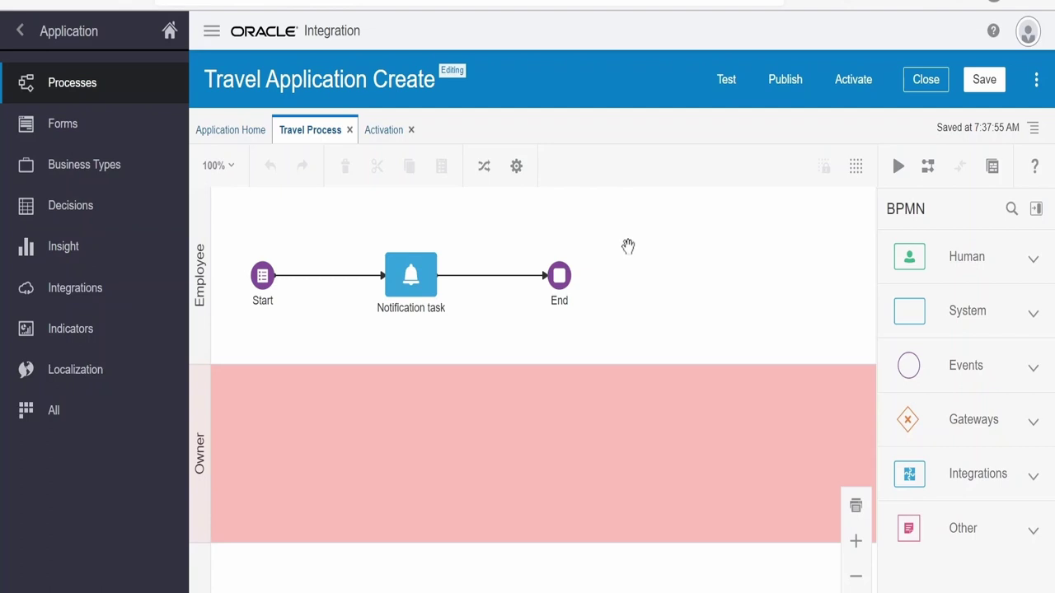
{"action": "left_click", "coordinate": [1036, 85]}
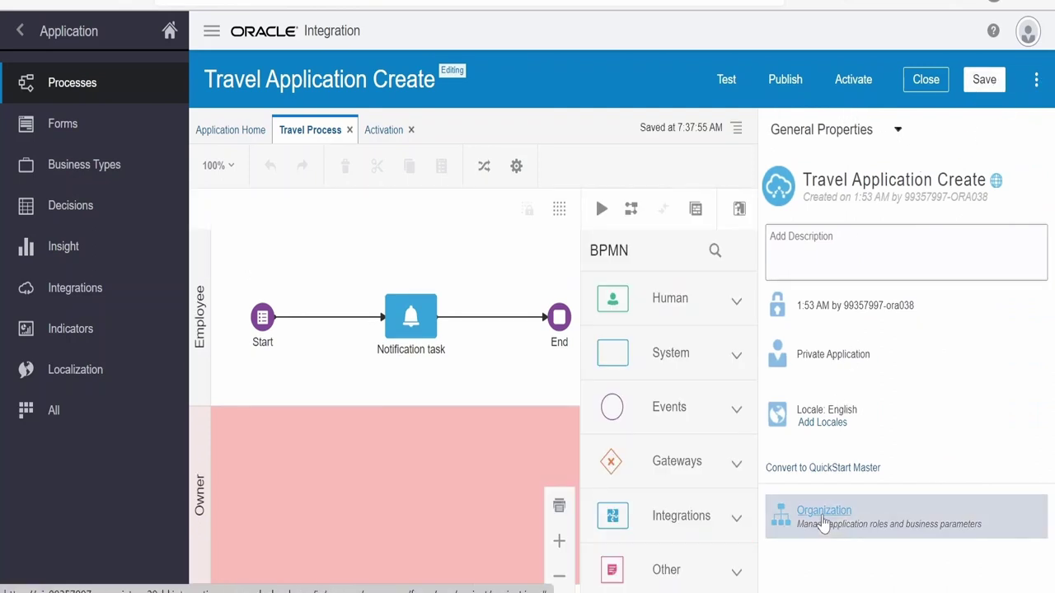
Open Organization and review the Process Owner, Process Reviewer and Employee application roles
{"action": "left_click", "coordinate": [815, 529]}
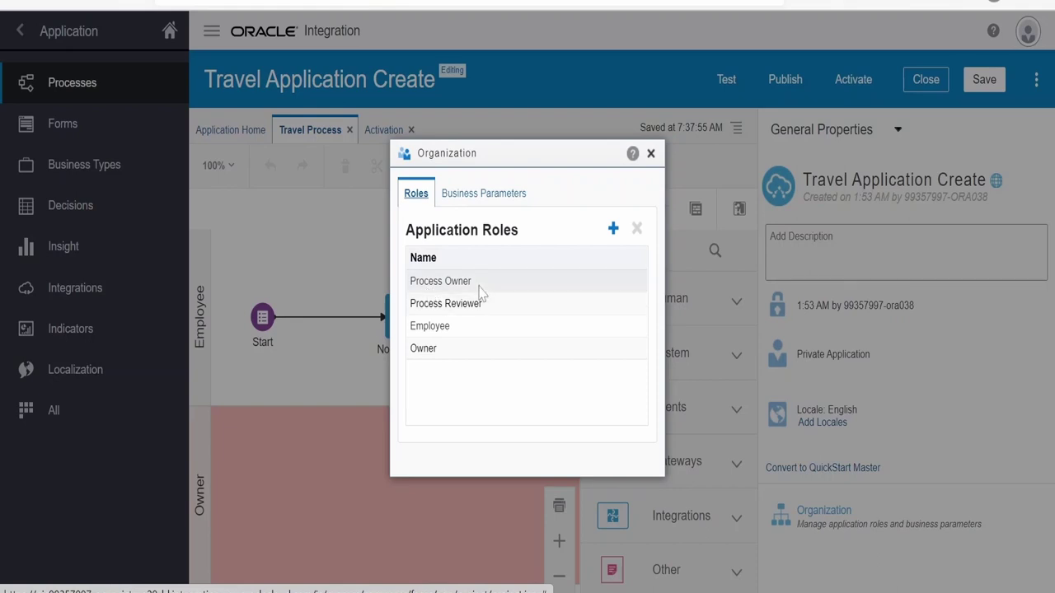
{"action": "left_click", "coordinate": [483, 284]}
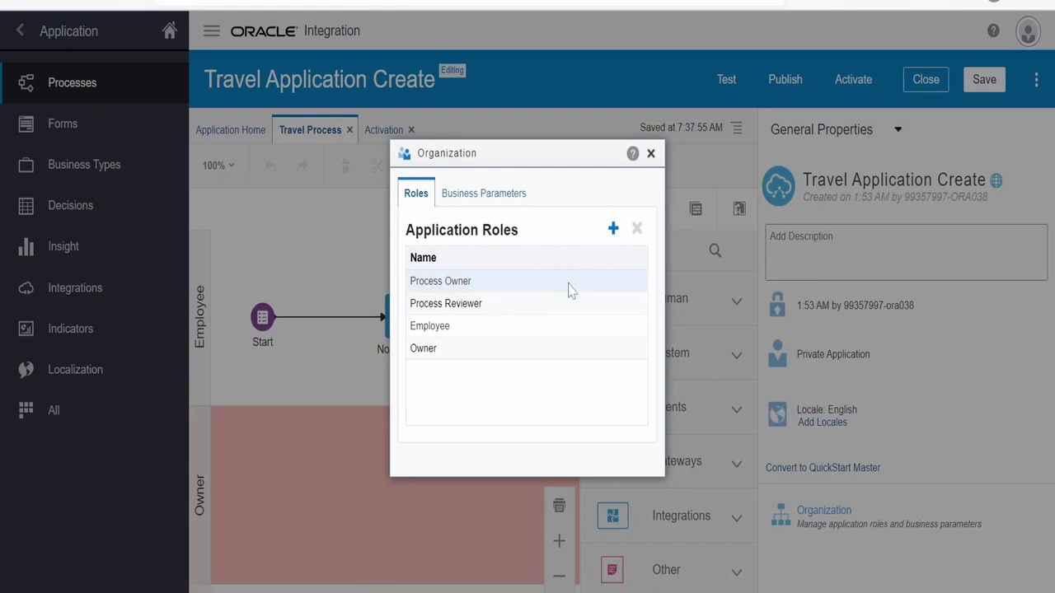
{"action": "left_click", "coordinate": [483, 328]}
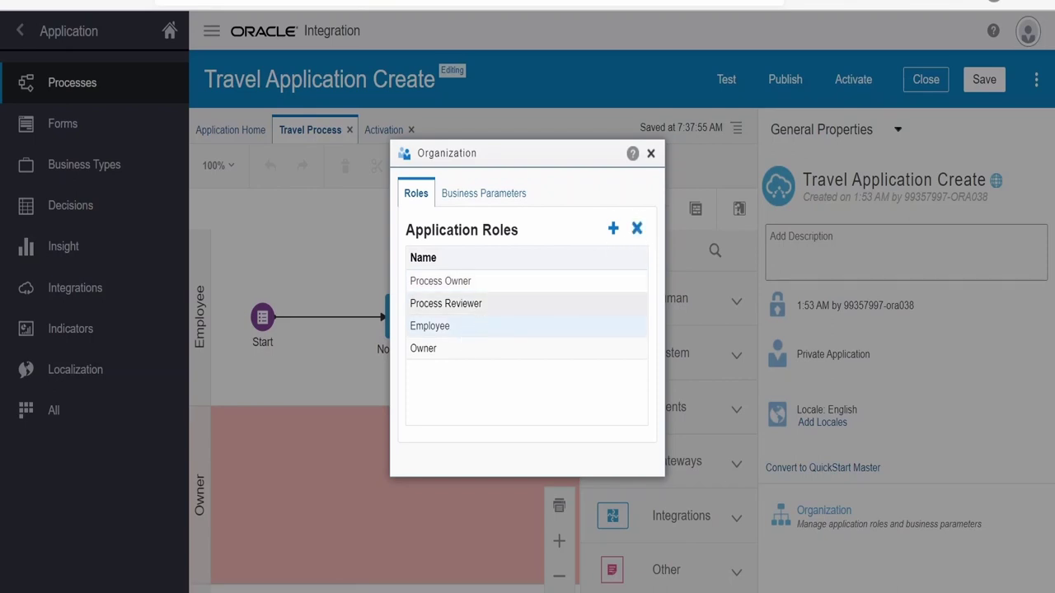
{"action": "left_click", "coordinate": [483, 303]}
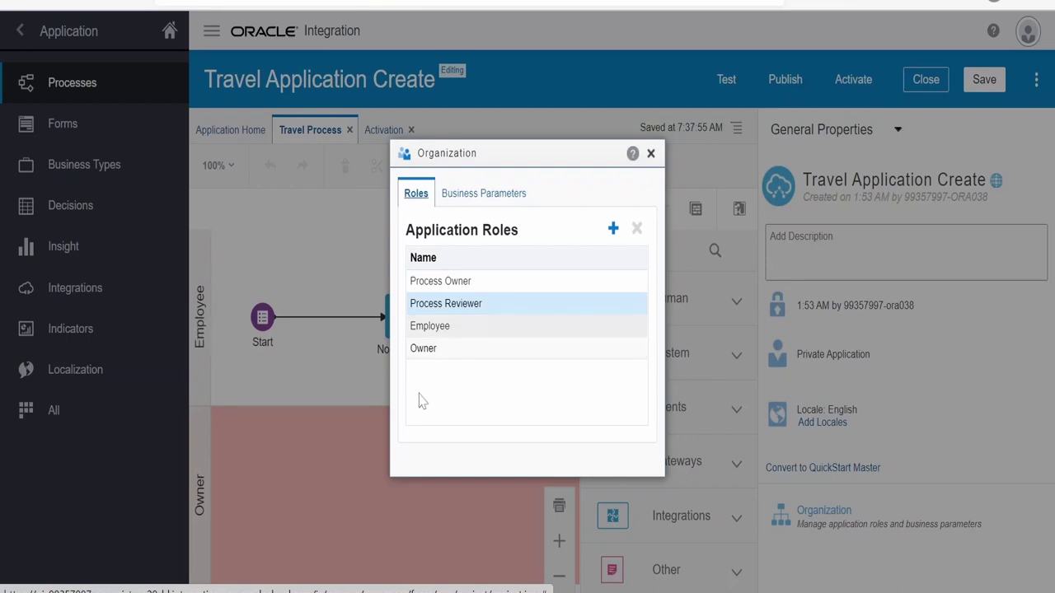
{"action": "left_click", "coordinate": [461, 332]}
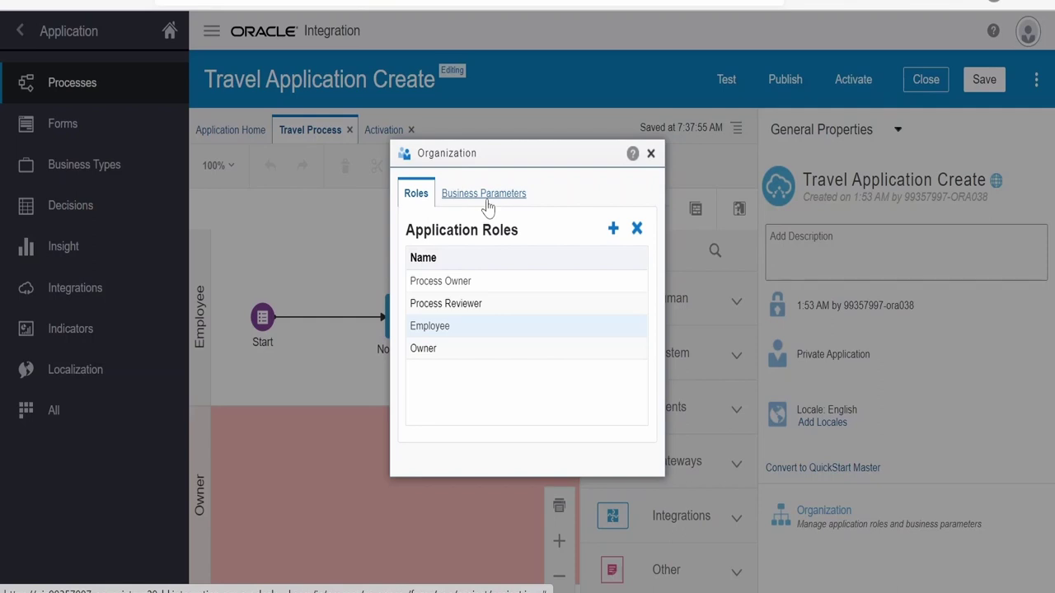
Add business parameter INTERESTRATE of type Double with default value 4.5
{"action": "left_click", "coordinate": [475, 198]}
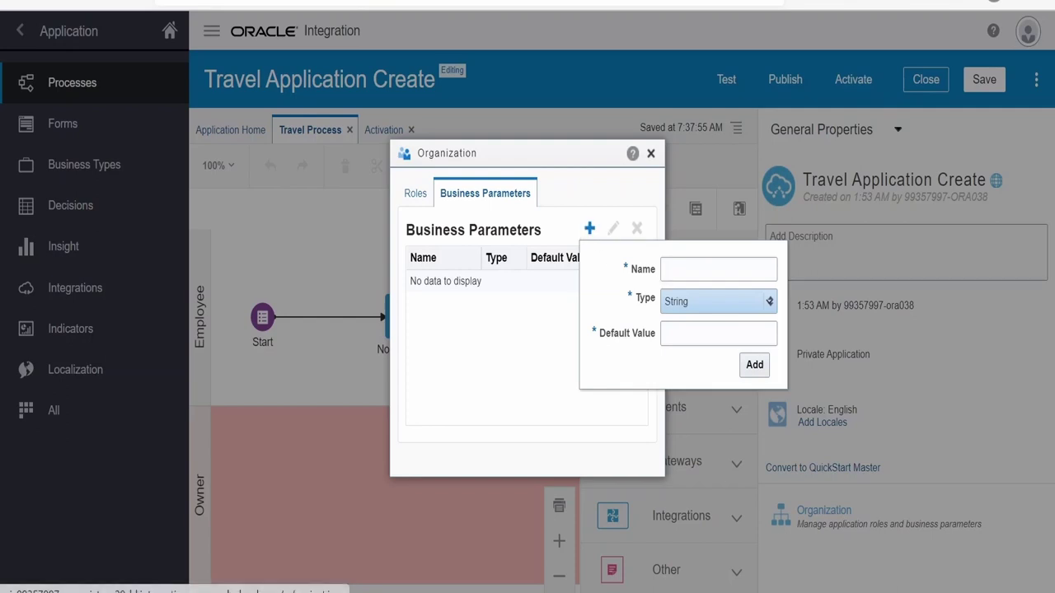
{"action": "type", "text": "int"}
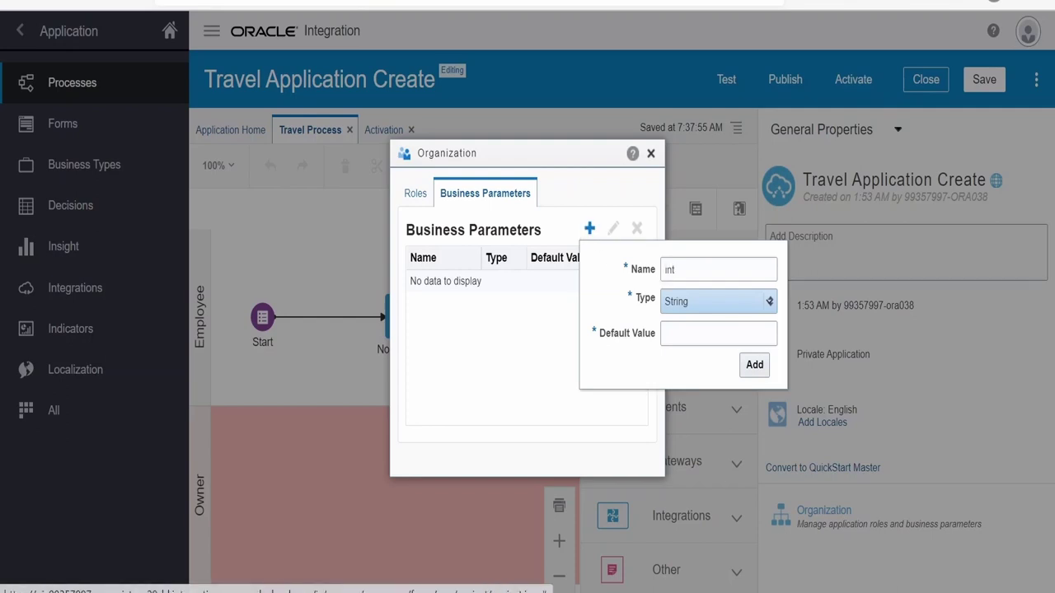
{"action": "type", "text": "restRate"}
{"action": "left_click", "coordinate": [730, 301]}
{"action": "left_click", "coordinate": [698, 348]}
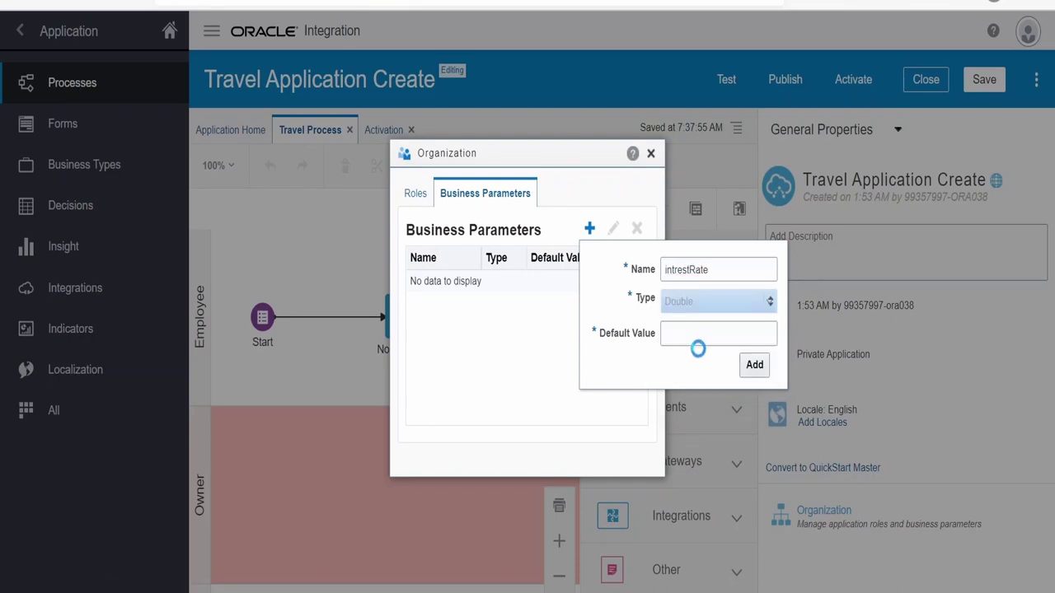
{"action": "left_click", "coordinate": [700, 334]}
{"action": "type", "text": "4.5"}
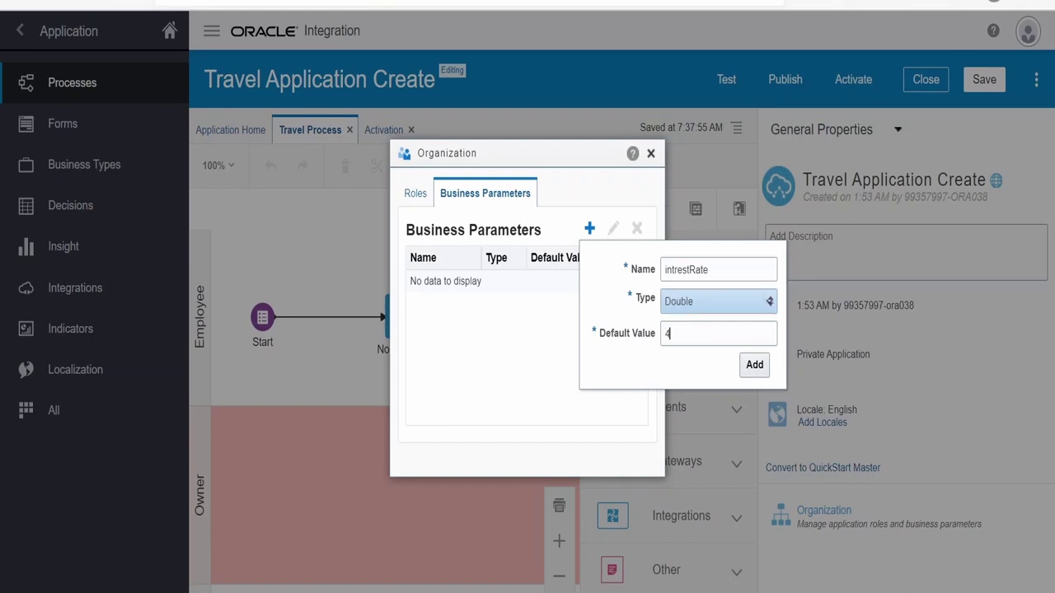
{"action": "left_click", "coordinate": [751, 365]}
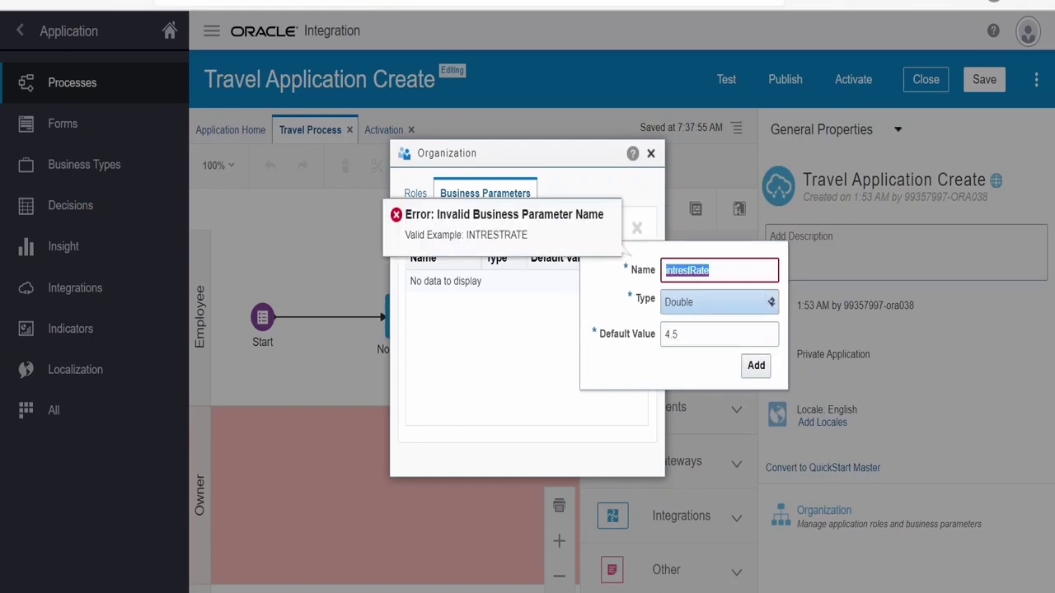
{"action": "type", "text": "I"}
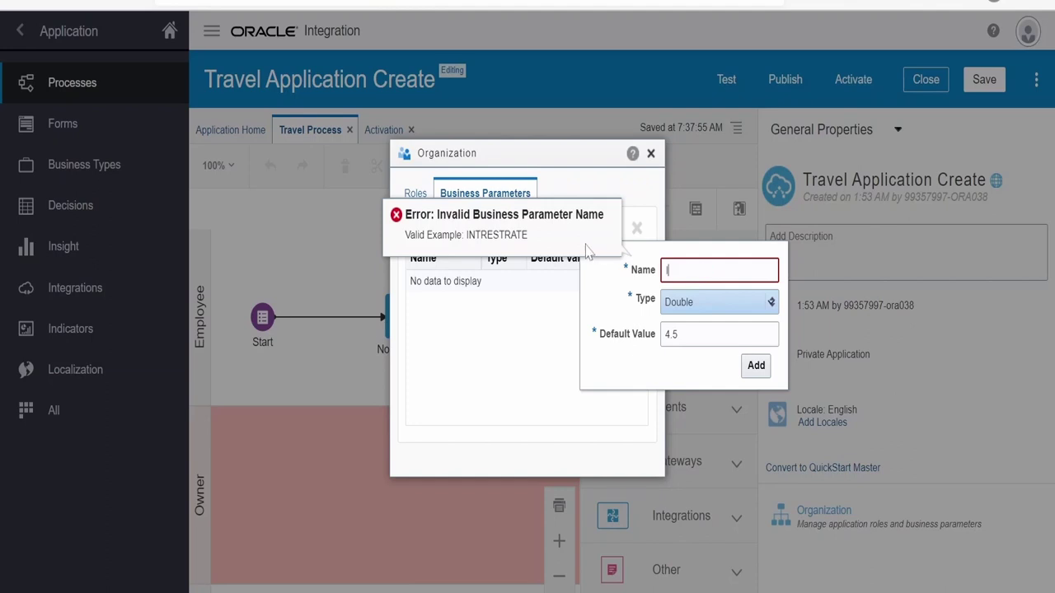
{"action": "type", "text": "NTERESTRATE"}
{"action": "left_click", "coordinate": [755, 365]}
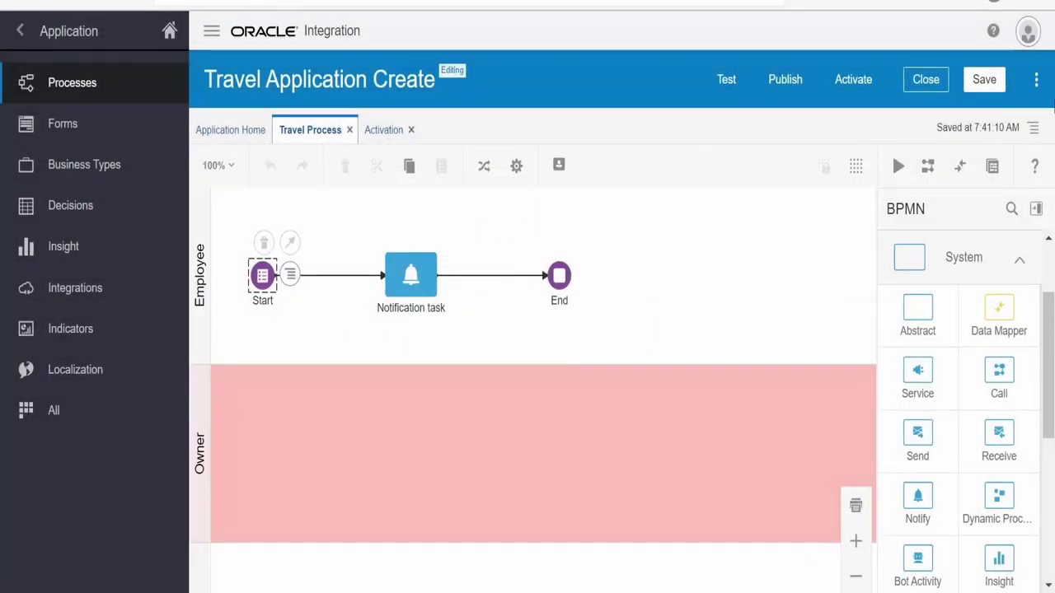
Inspect INTERESTRATE in the Start event's data association, cancel, and close Travel Application Create
{"action": "left_click", "coordinate": [291, 277]}
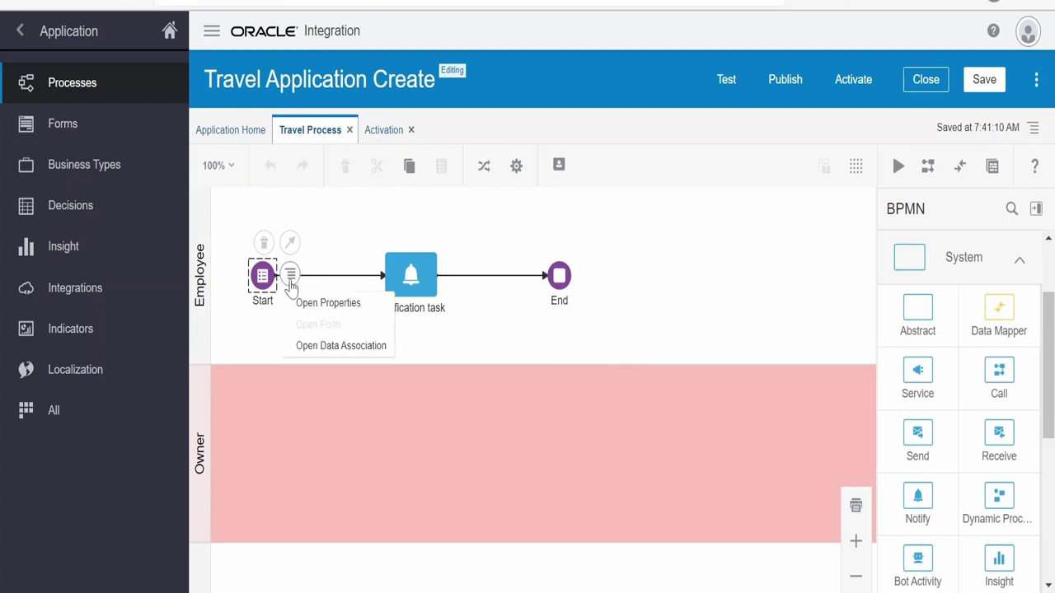
{"action": "left_click", "coordinate": [325, 346]}
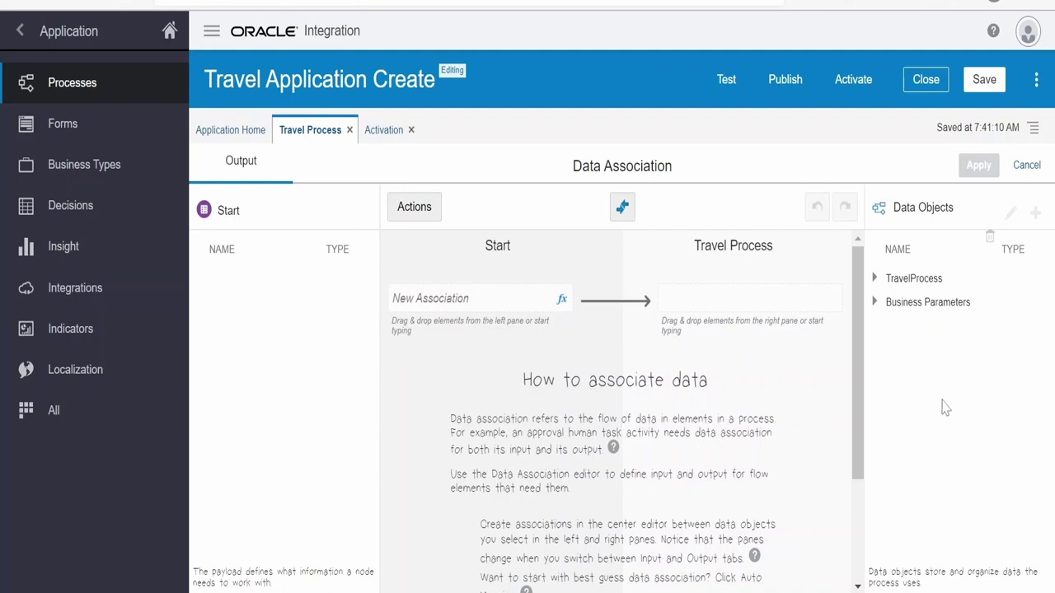
{"action": "left_click", "coordinate": [874, 304]}
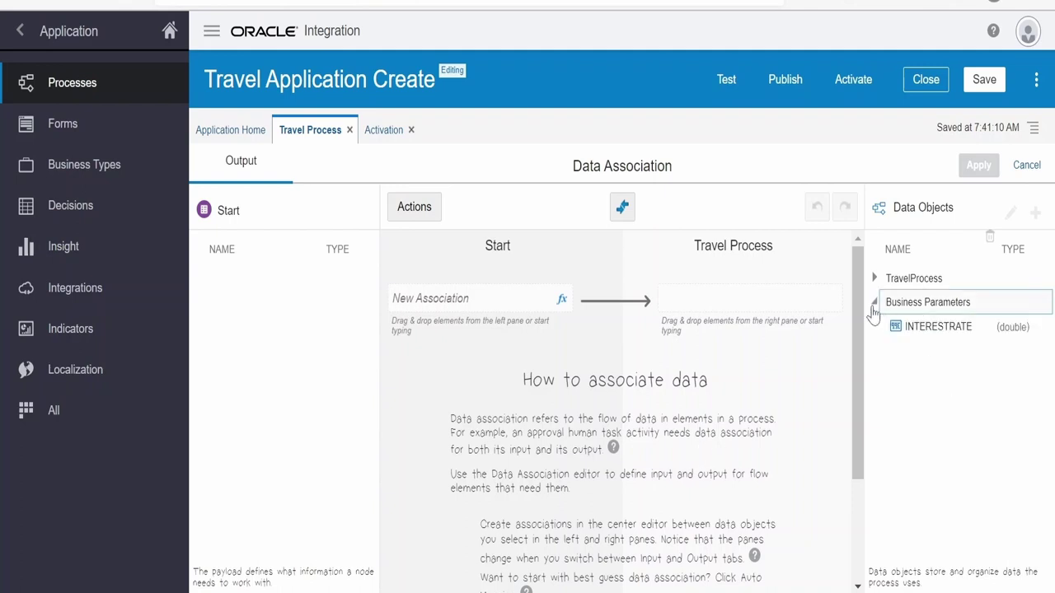
{"action": "left_click", "coordinate": [944, 326]}
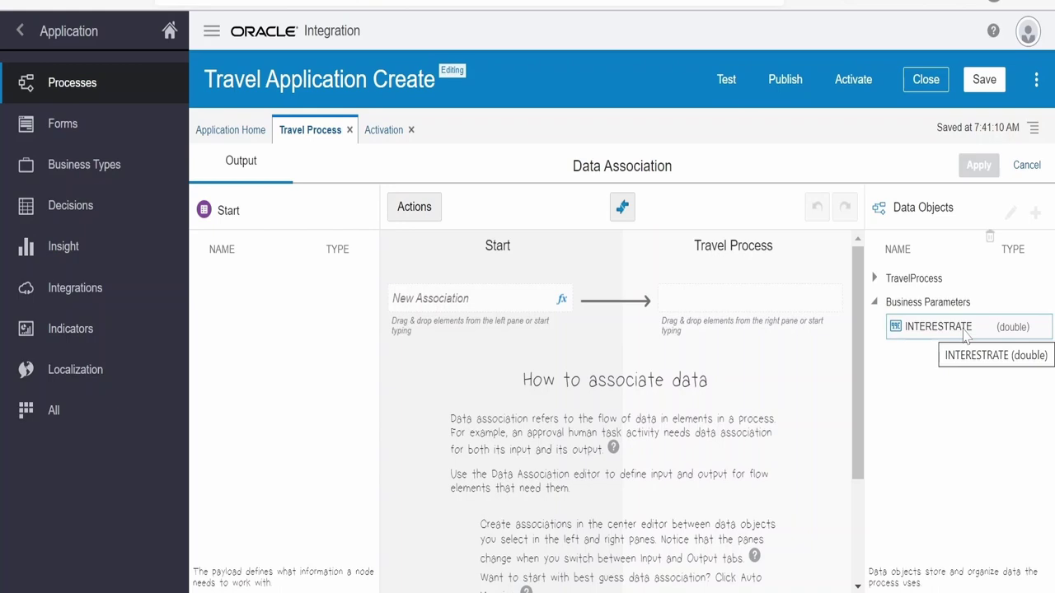
{"action": "left_click", "coordinate": [1027, 166]}
{"action": "left_click", "coordinate": [914, 82]}
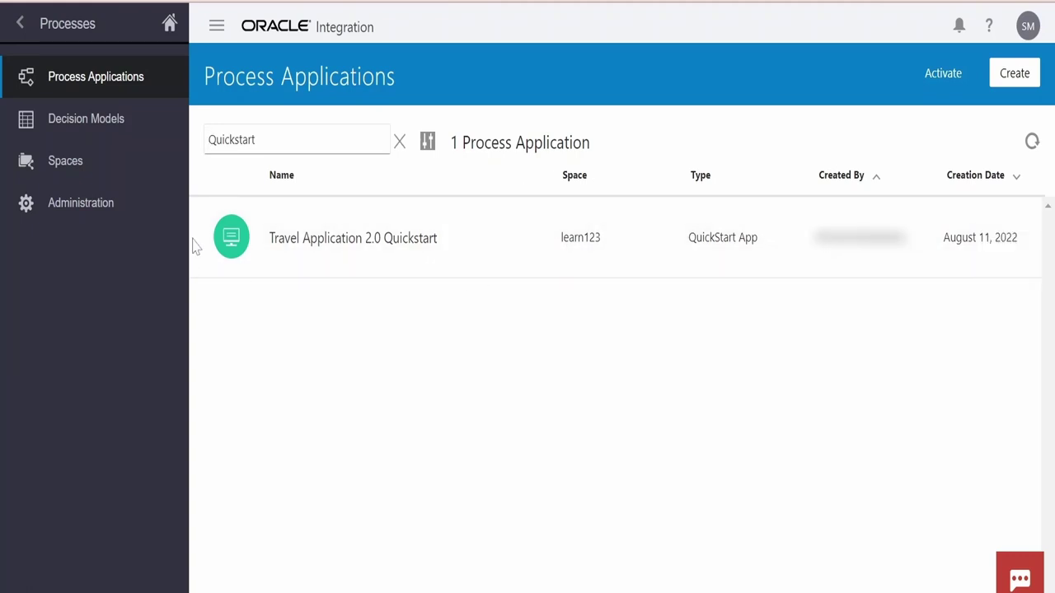
In Administration, review learn123's Share dialog user browser and roles, then close without sharing
{"action": "left_click", "coordinate": [114, 214]}
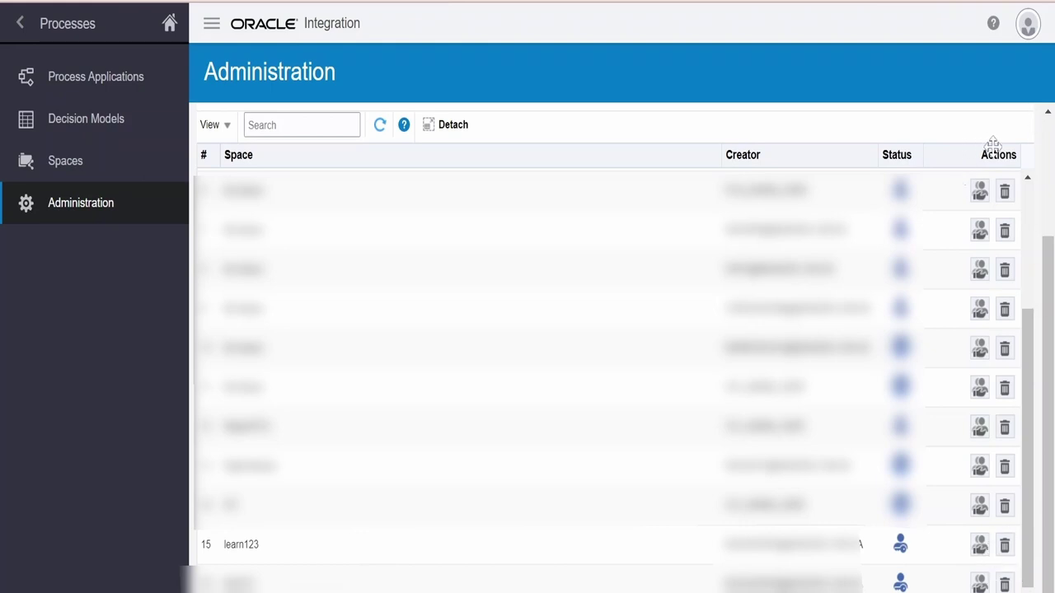
{"action": "left_click", "coordinate": [980, 546]}
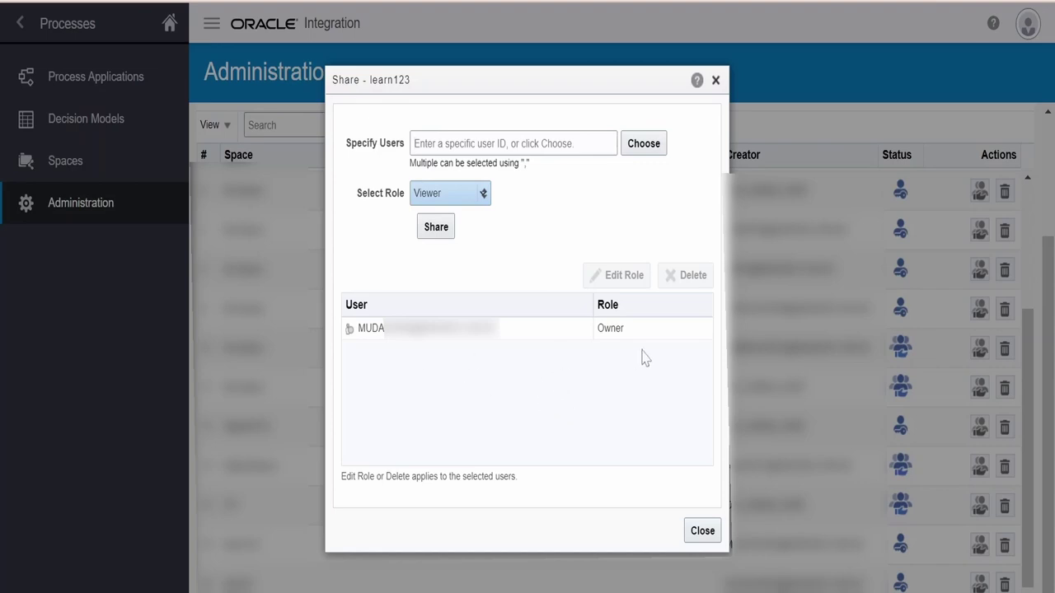
{"action": "left_click", "coordinate": [414, 143]}
{"action": "left_click", "coordinate": [643, 145]}
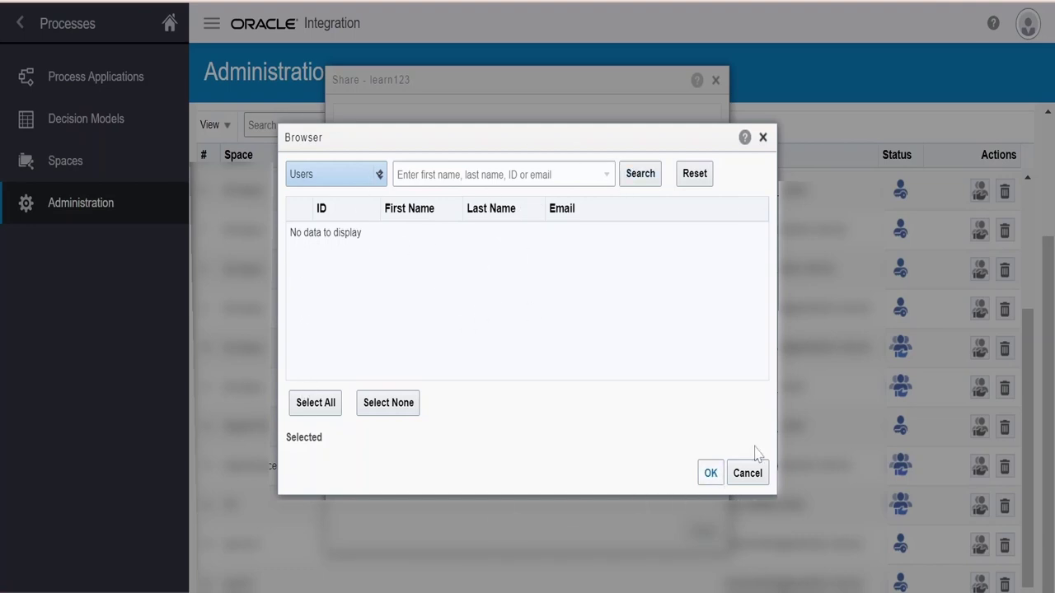
{"action": "left_click", "coordinate": [762, 137]}
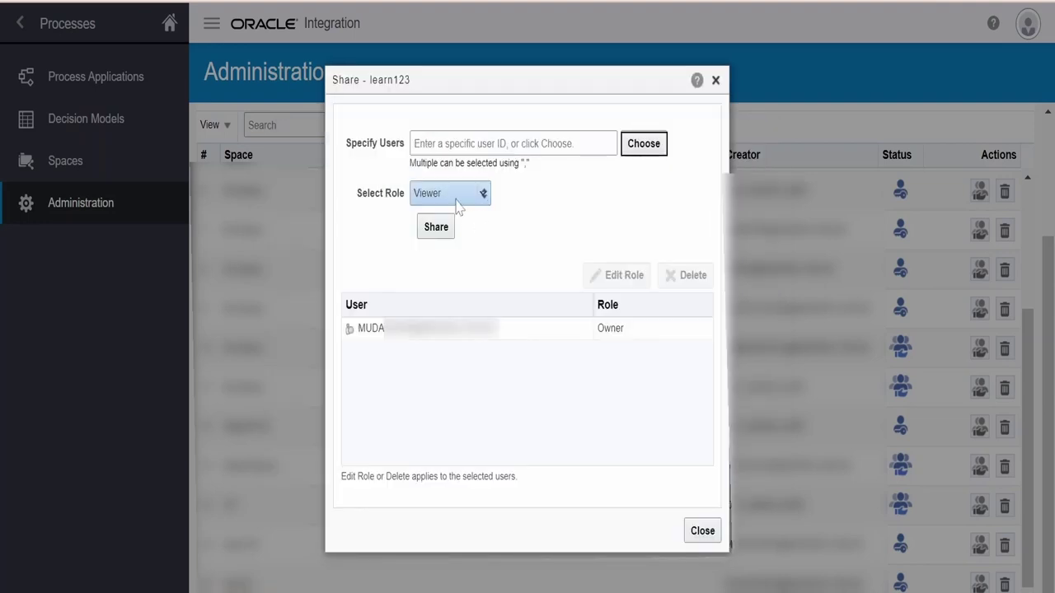
{"action": "left_click", "coordinate": [459, 202]}
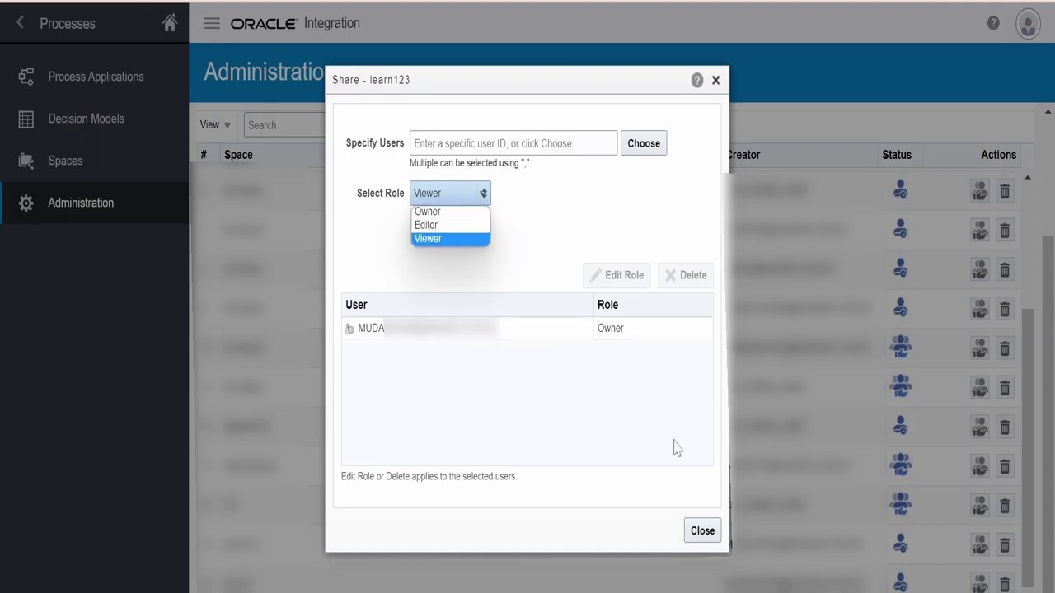
{"action": "left_click", "coordinate": [702, 531]}
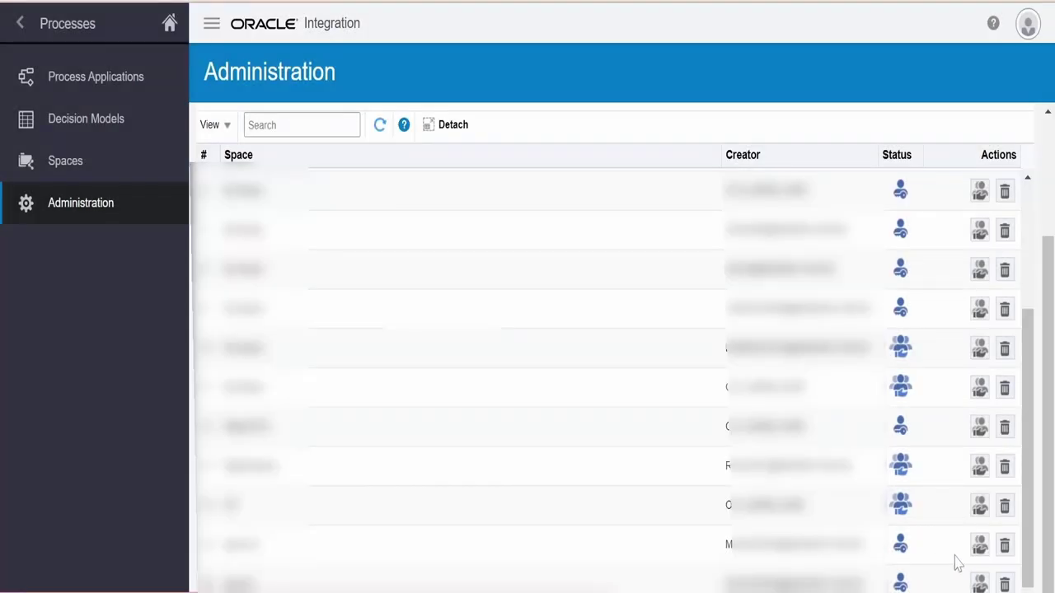
Delete the learn123 space with its content and return to Process Applications
{"action": "left_click", "coordinate": [1007, 548]}
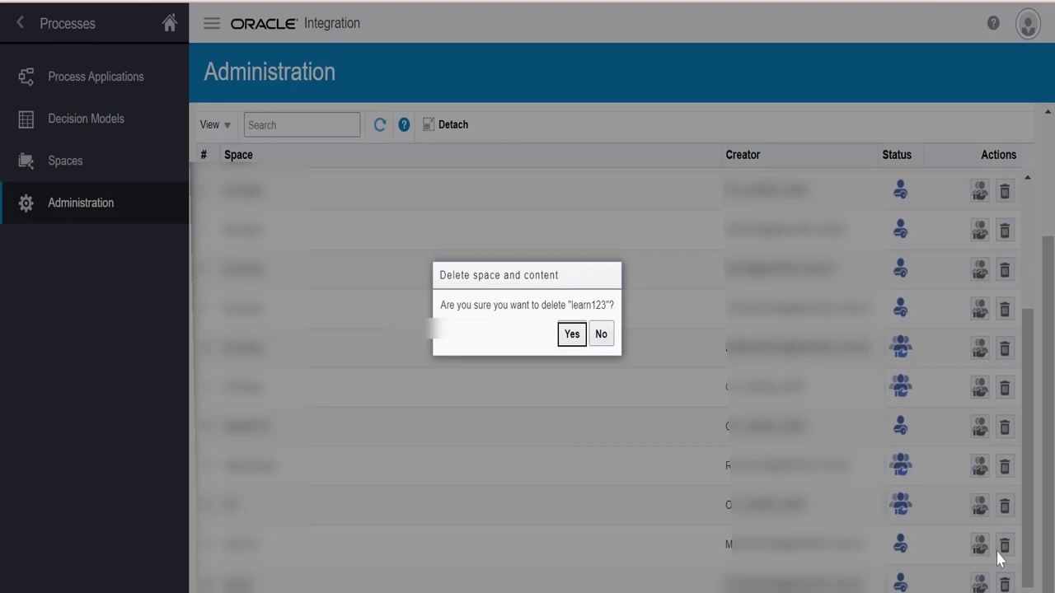
{"action": "left_click", "coordinate": [574, 336]}
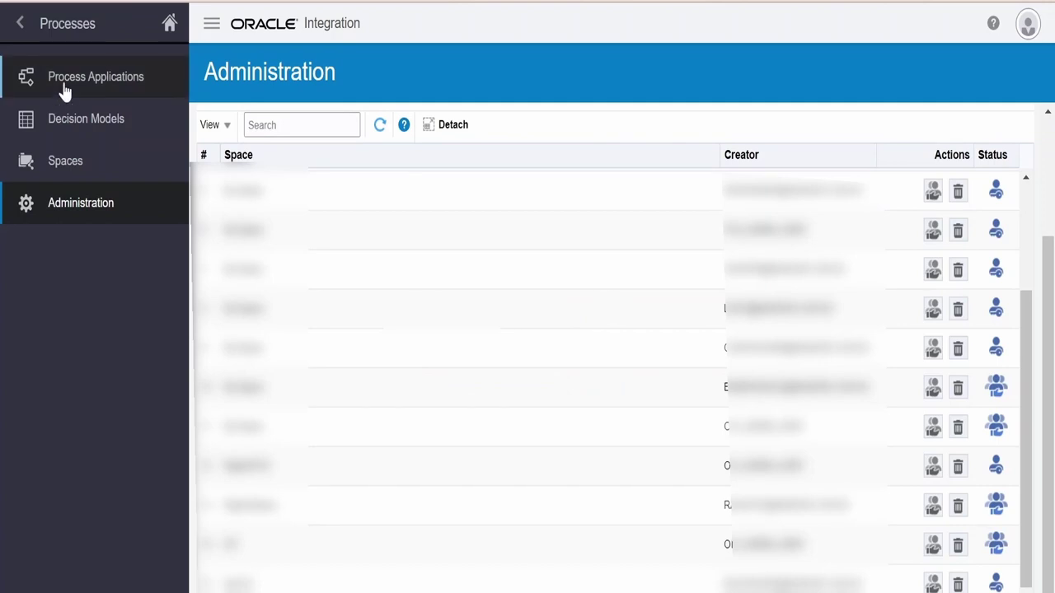
{"action": "left_click", "coordinate": [65, 86]}
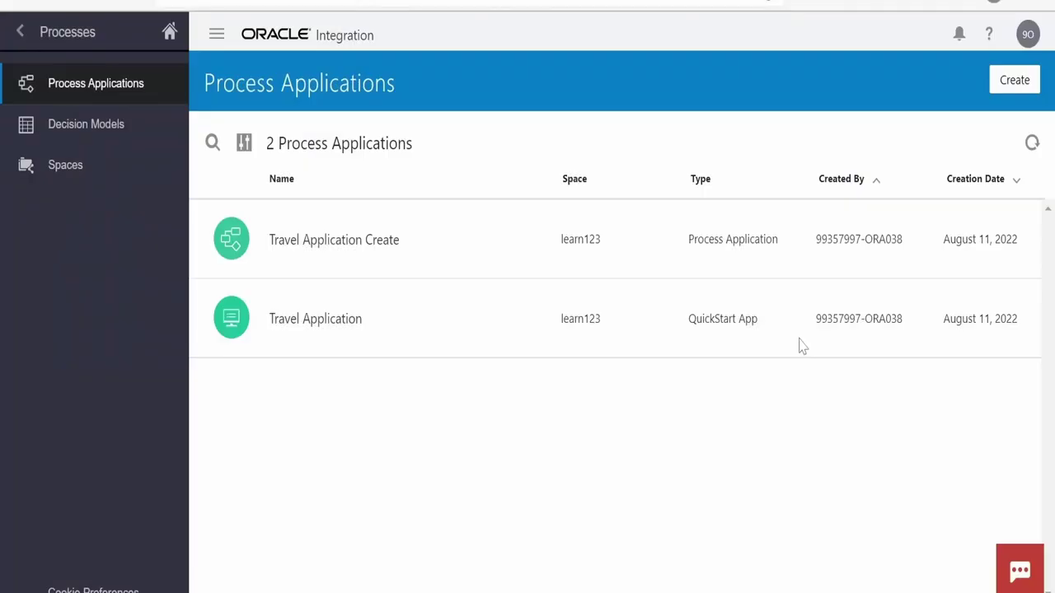
Download Travel Application Create as an export file
{"action": "mouse_move", "coordinate": [803, 346]}
{"action": "mouse_move", "coordinate": [1005, 243]}
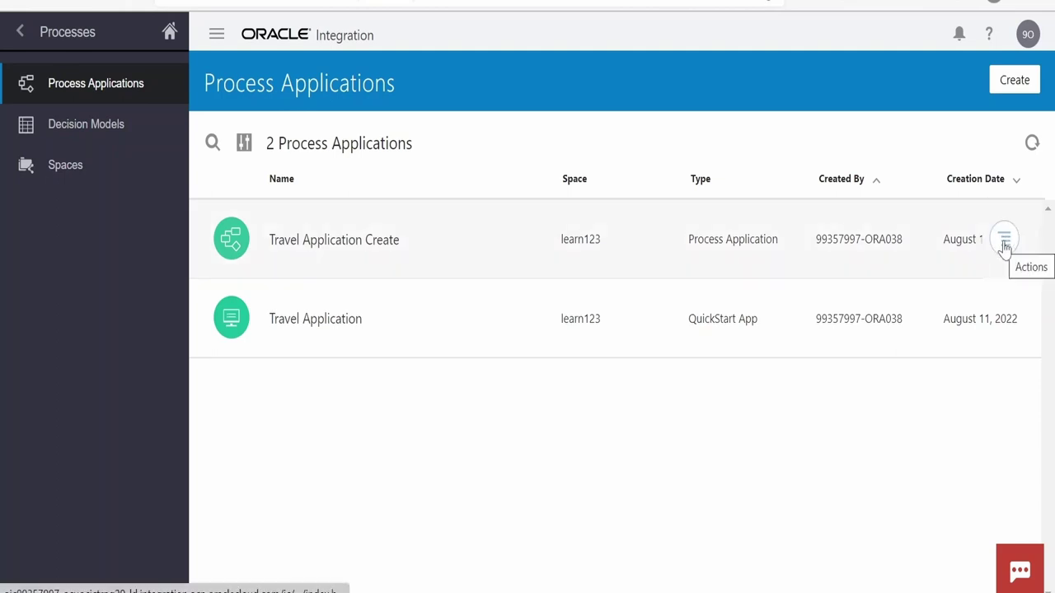
{"action": "left_click", "coordinate": [1005, 242]}
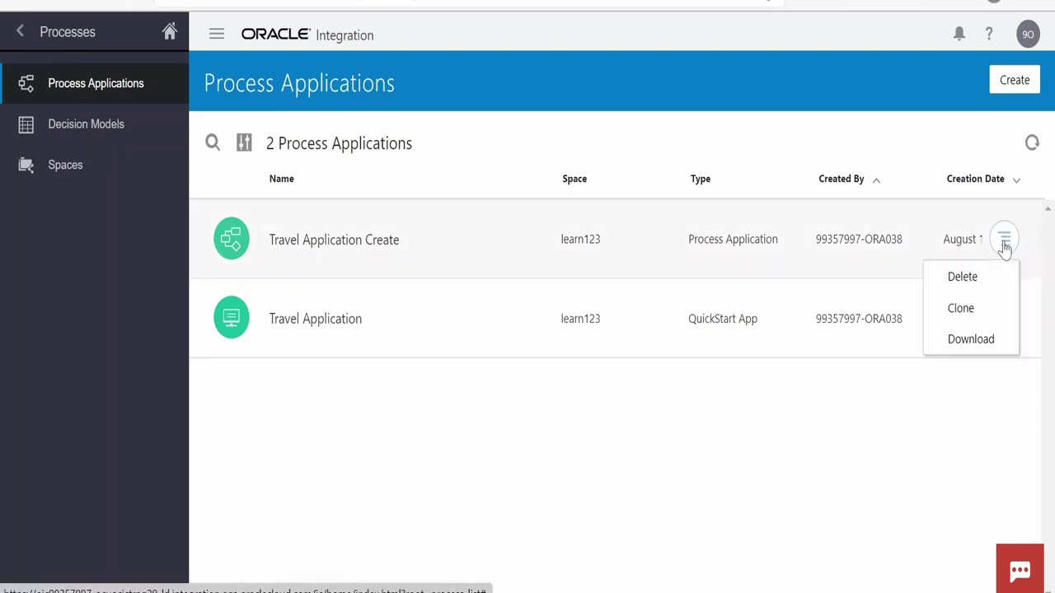
{"action": "left_click", "coordinate": [971, 341]}
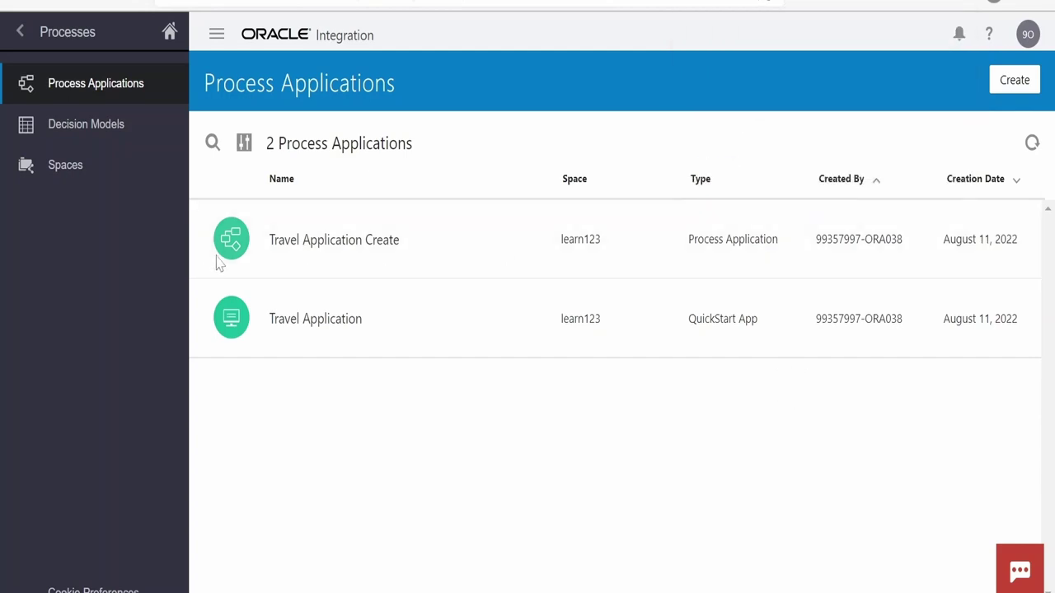
Delete Travel Application Create and begin creating a new process application
{"action": "mouse_move", "coordinate": [982, 277]}
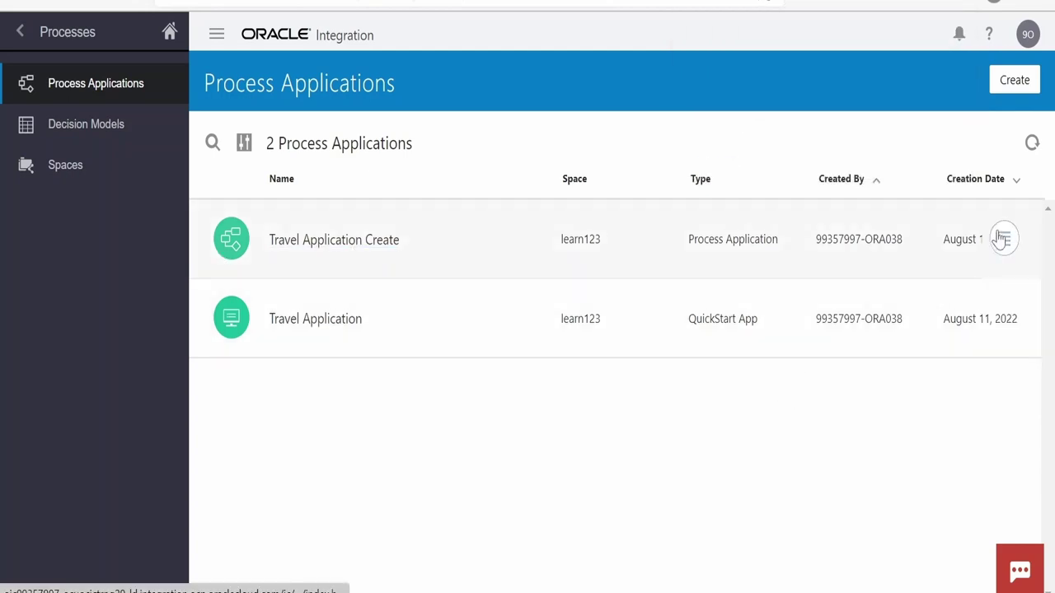
{"action": "left_click", "coordinate": [1005, 246]}
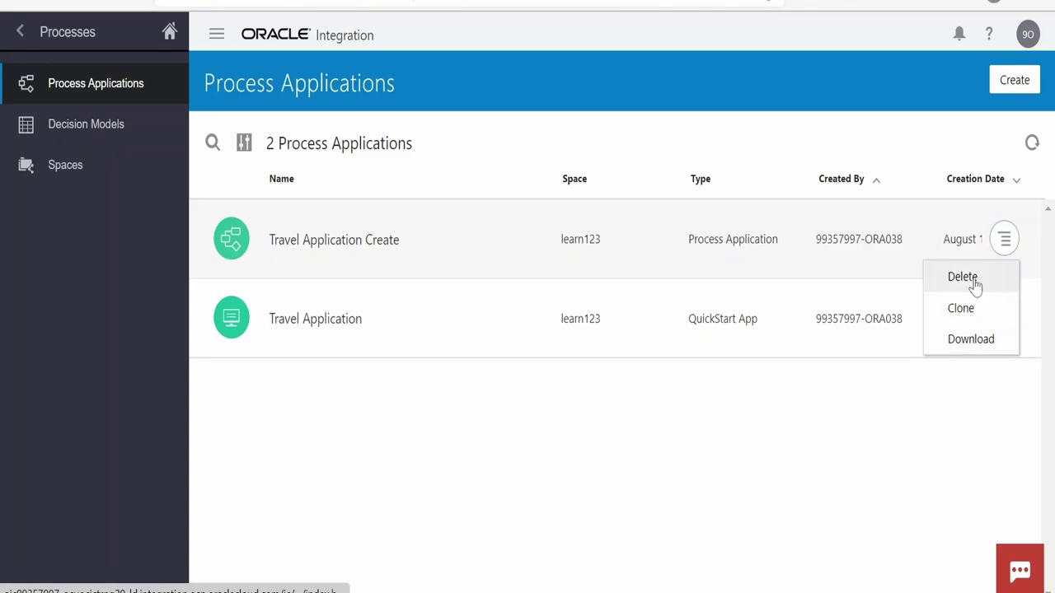
{"action": "left_click", "coordinate": [975, 280]}
{"action": "left_click", "coordinate": [687, 368]}
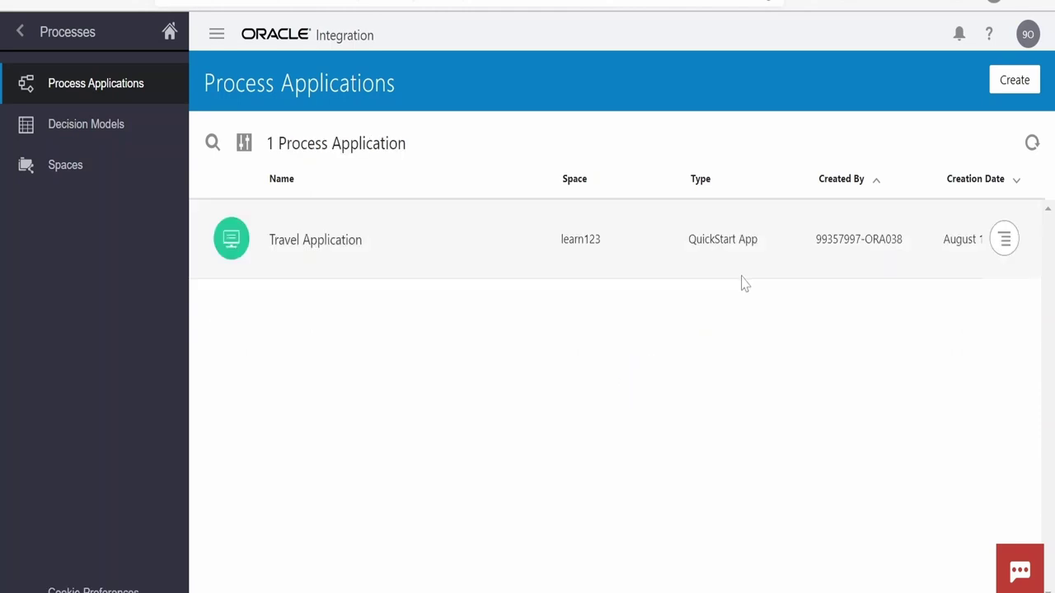
{"action": "left_click", "coordinate": [1015, 80]}
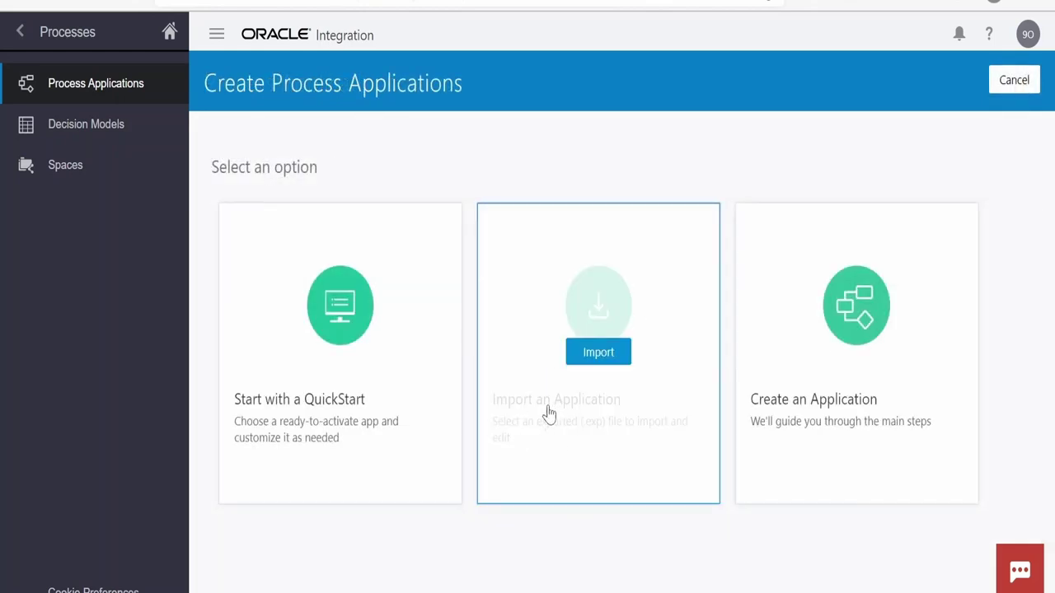
Import Travel Application Create.exp as an application into the learn123 space
{"action": "left_click", "coordinate": [598, 352]}
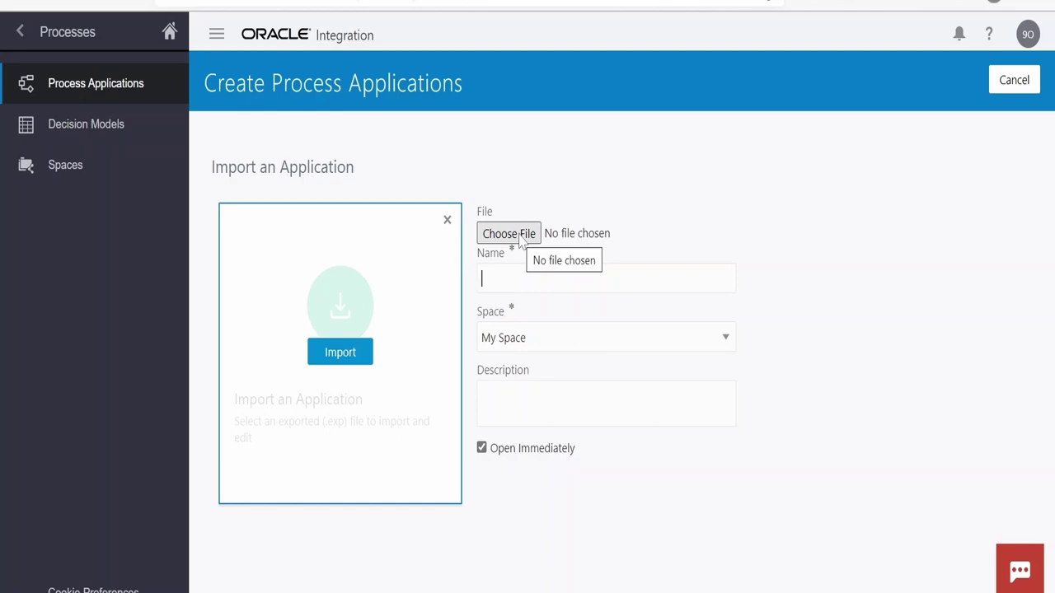
{"action": "left_click", "coordinate": [509, 234]}
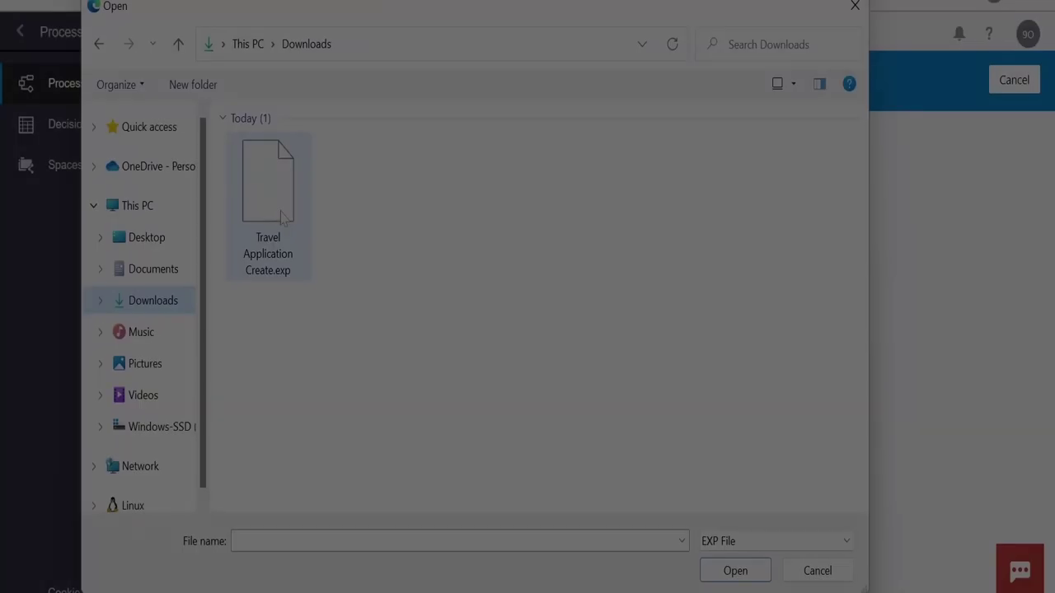
{"action": "left_click", "coordinate": [281, 216]}
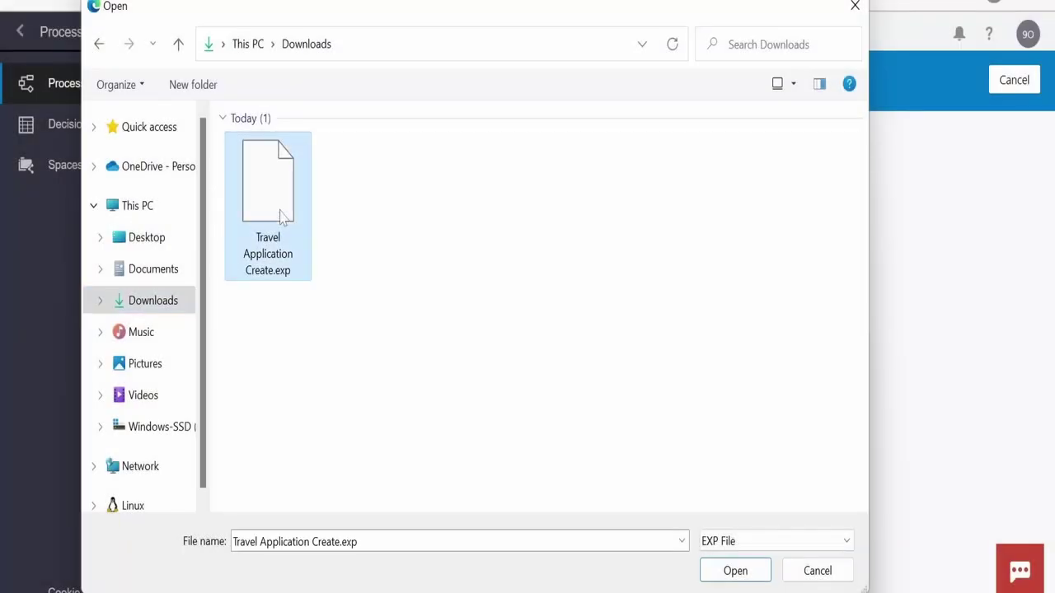
{"action": "left_click", "coordinate": [734, 571]}
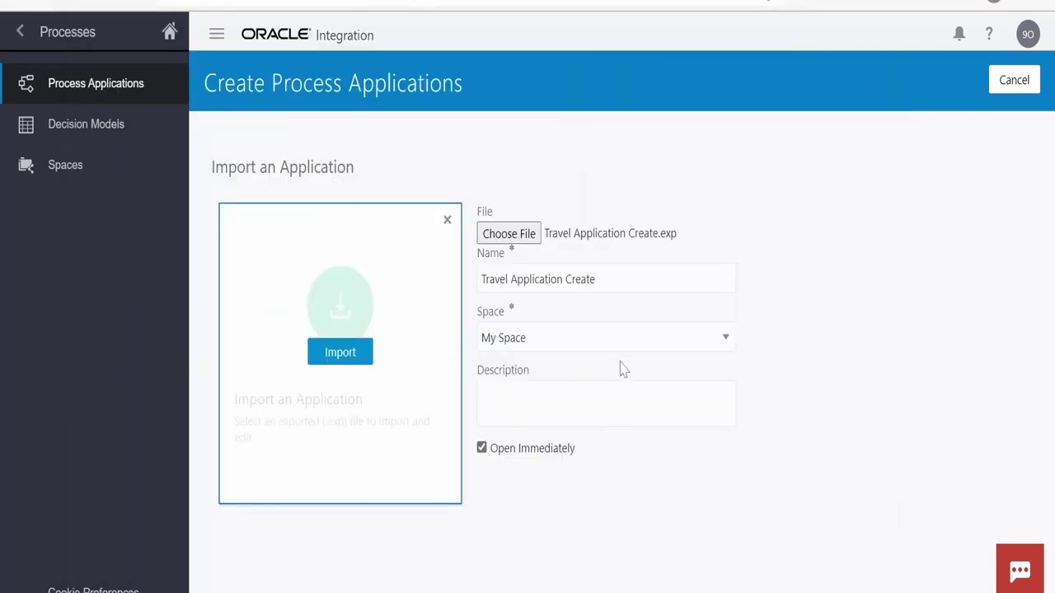
{"action": "left_click", "coordinate": [638, 346]}
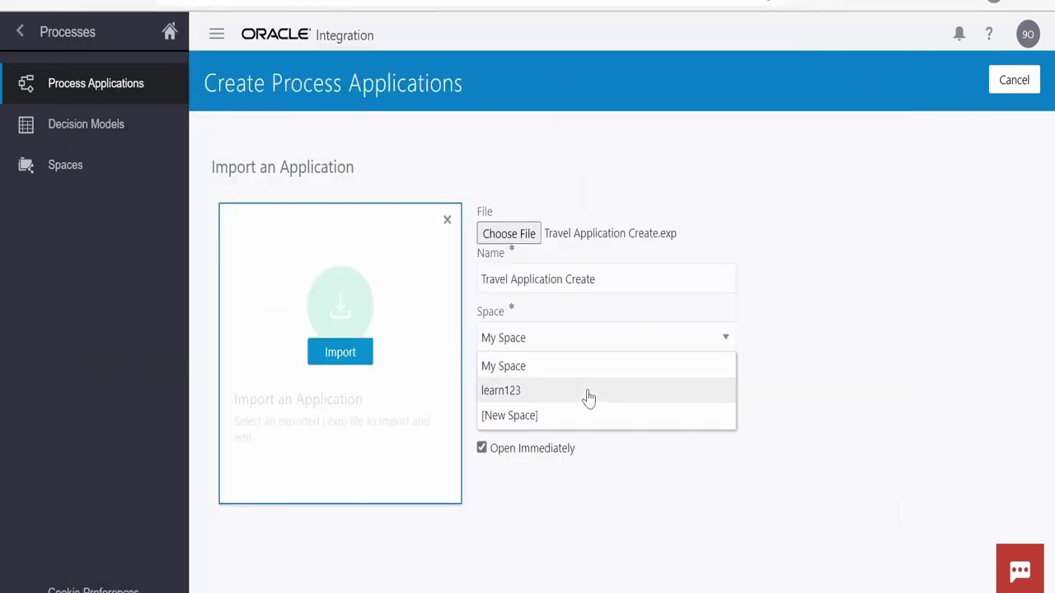
{"action": "left_click", "coordinate": [572, 396]}
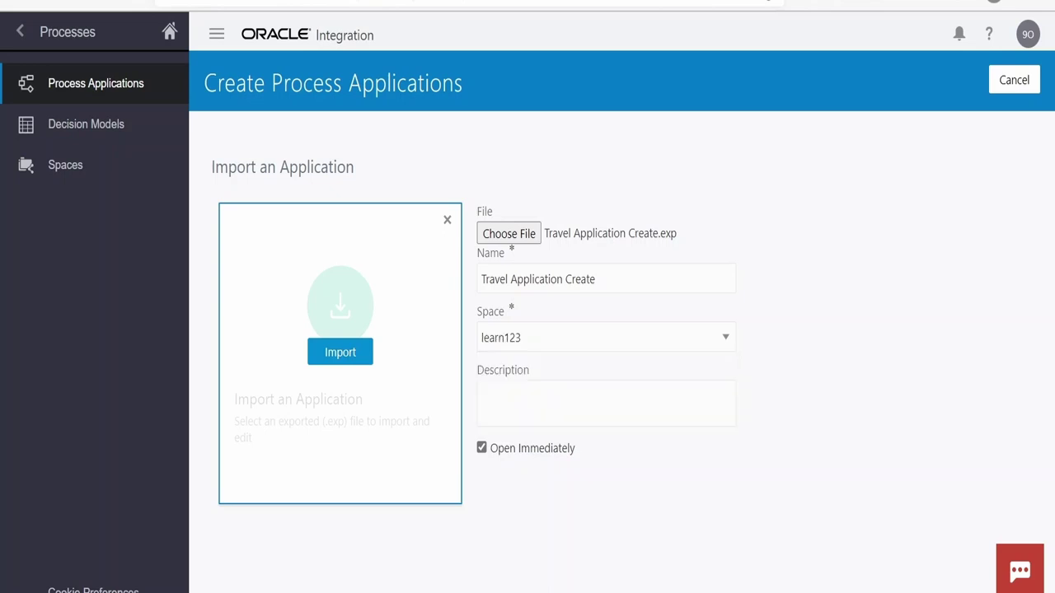
{"action": "left_click", "coordinate": [350, 365]}
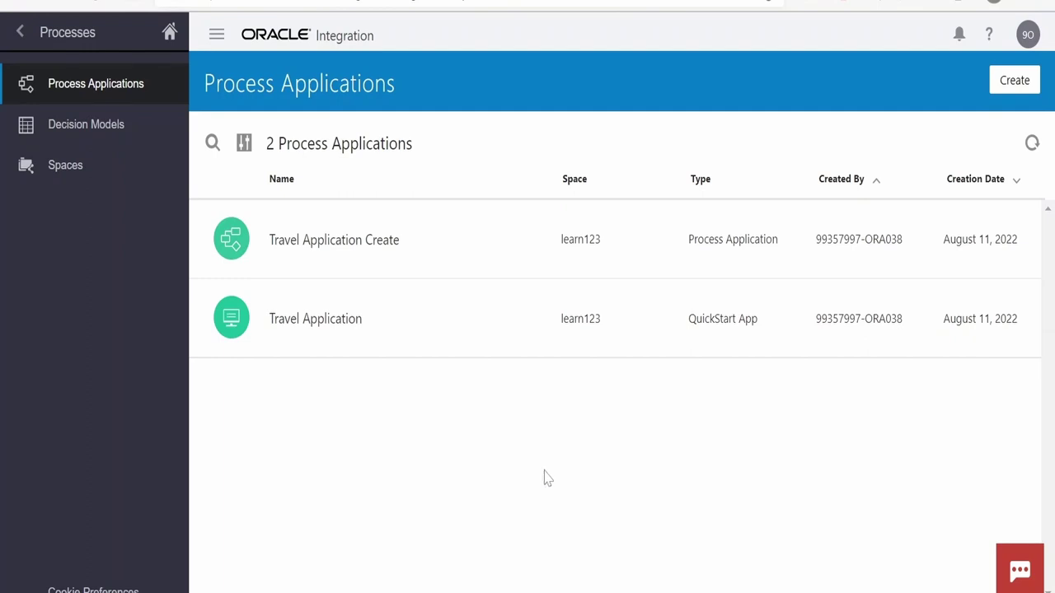
Open the Travel Process diagram in the imported Travel Application Create application
{"action": "left_click", "coordinate": [362, 248]}
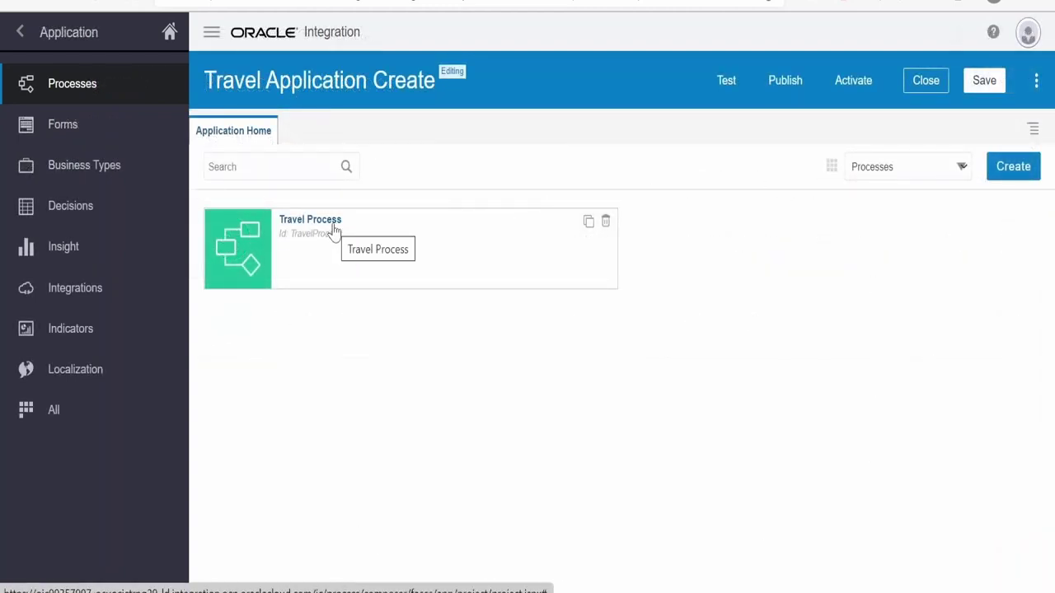
{"action": "left_click", "coordinate": [320, 228]}
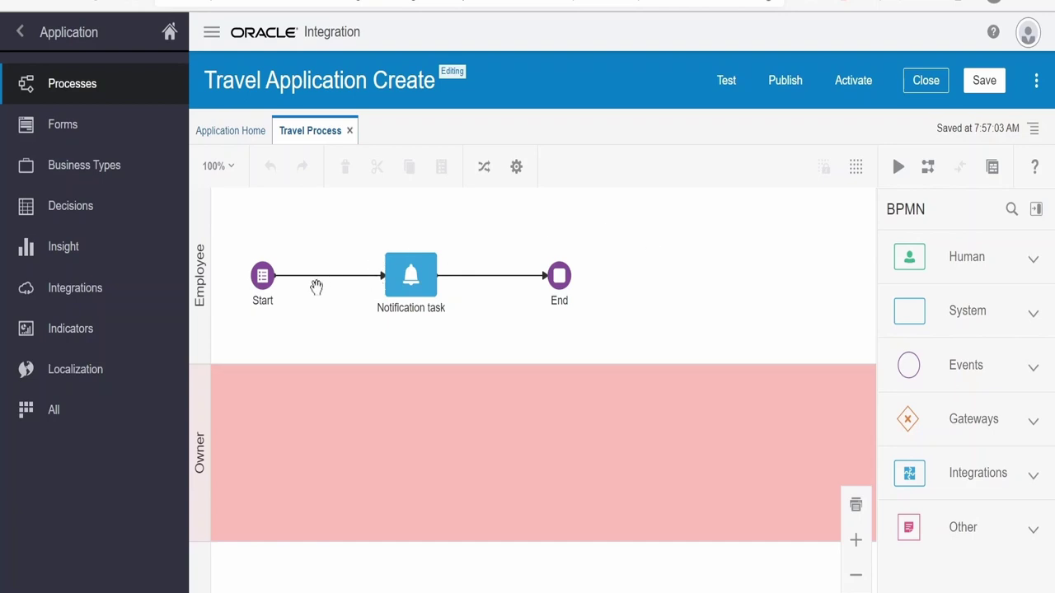
Generate a Detailed Business Process PDF report of Travel Process, including documentation and business properties
{"action": "left_click", "coordinate": [1034, 129]}
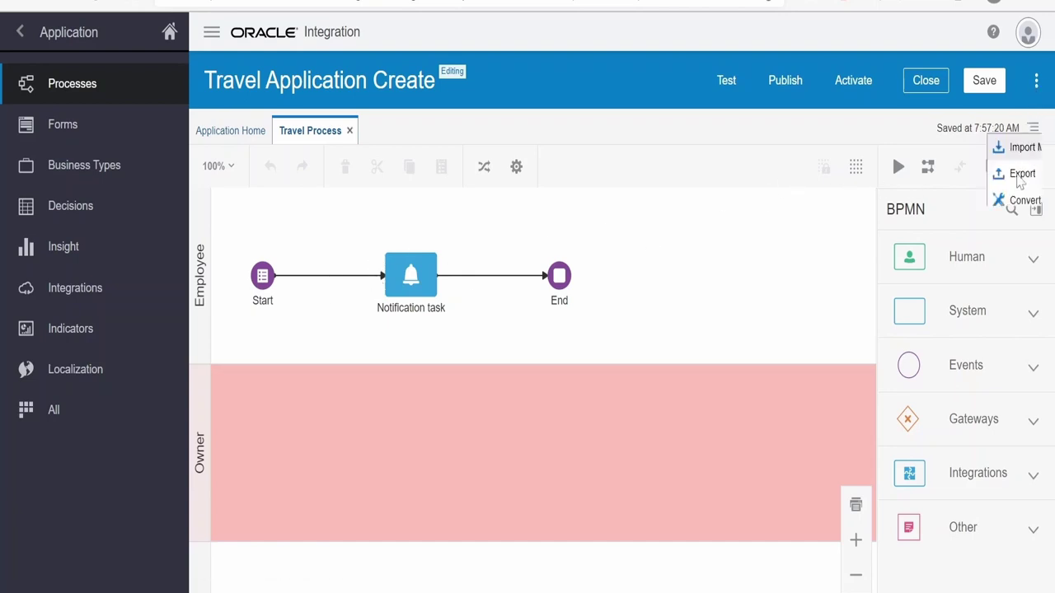
{"action": "left_click", "coordinate": [946, 285]}
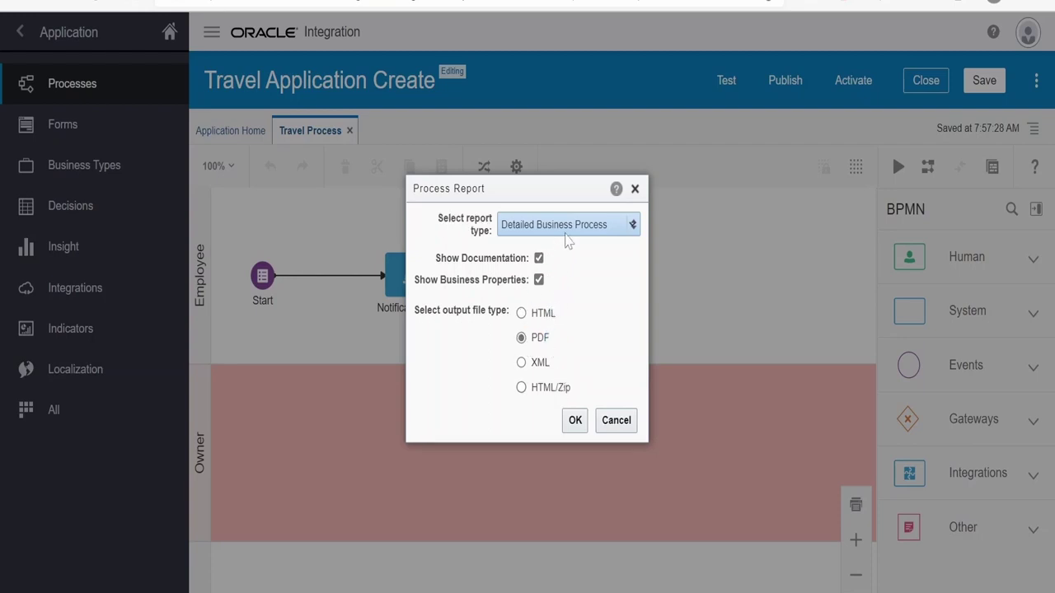
{"action": "left_click", "coordinate": [573, 228]}
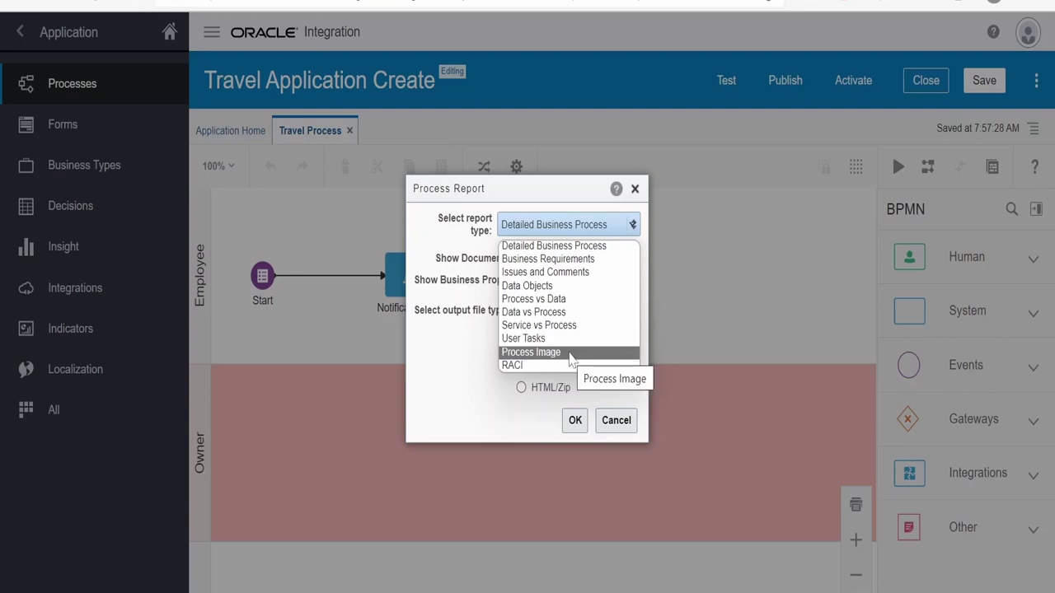
{"action": "left_click", "coordinate": [541, 250]}
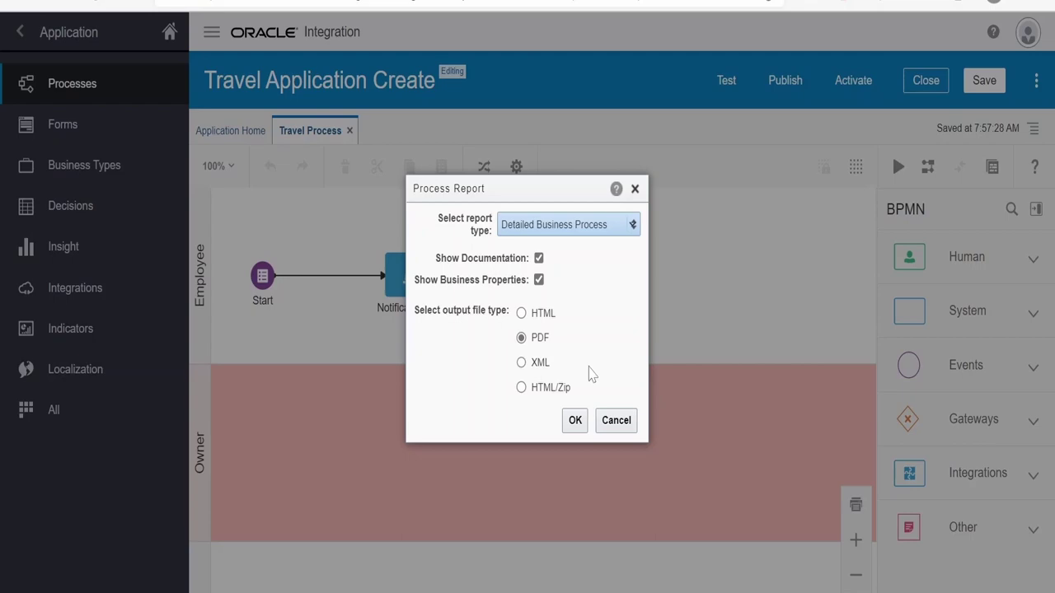
{"action": "left_click", "coordinate": [575, 422]}
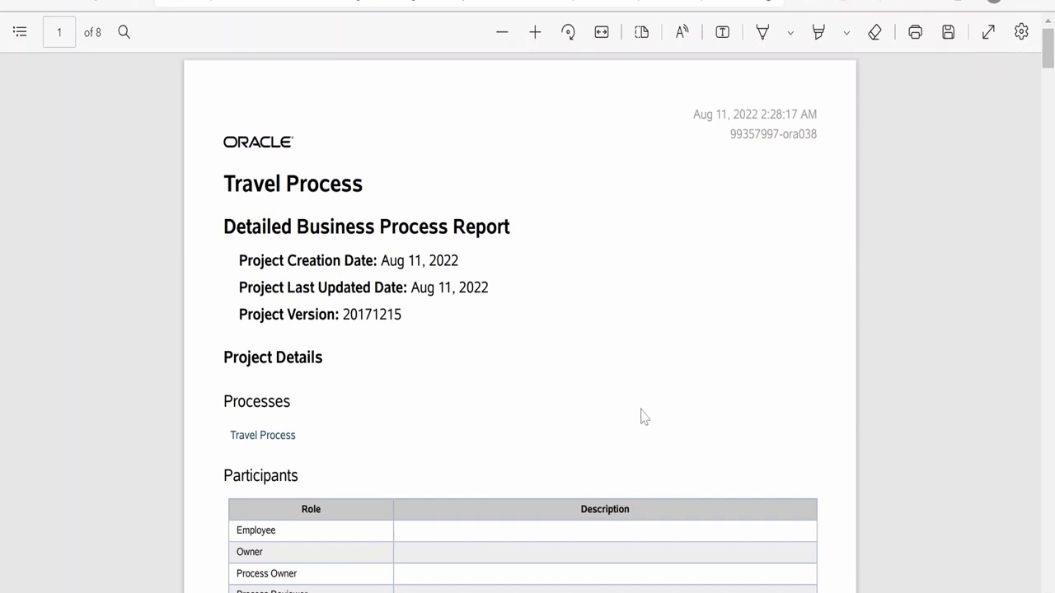
Scroll through the report's opening pages, briefly selecting text in the Data Objects section
{"action": "scroll", "coordinate": [646, 417], "scroll_direction": "down", "scroll_amount": 2}
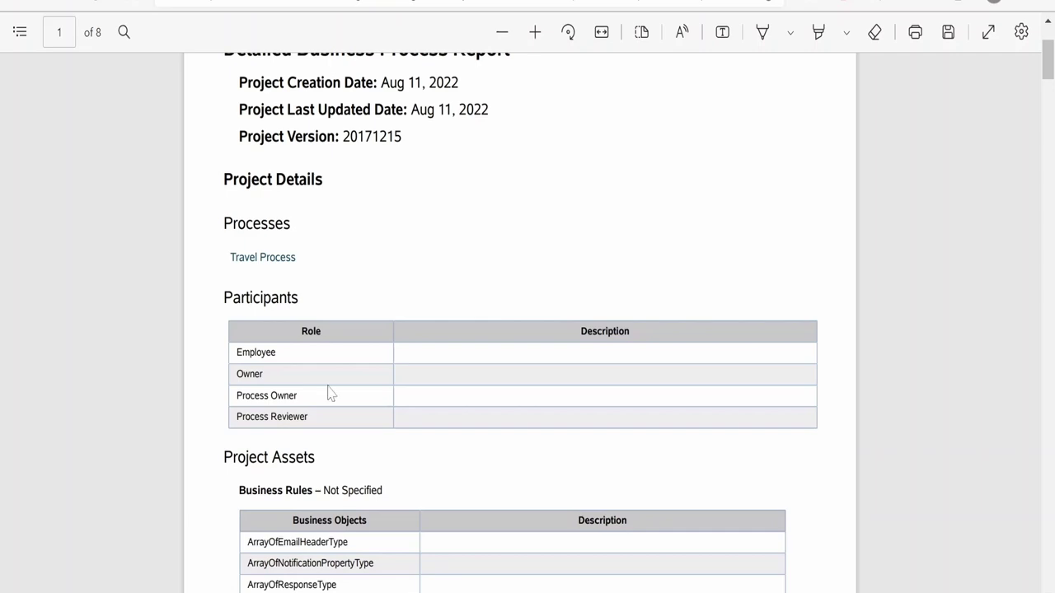
{"action": "scroll", "coordinate": [329, 394], "scroll_direction": "down", "scroll_amount": 3}
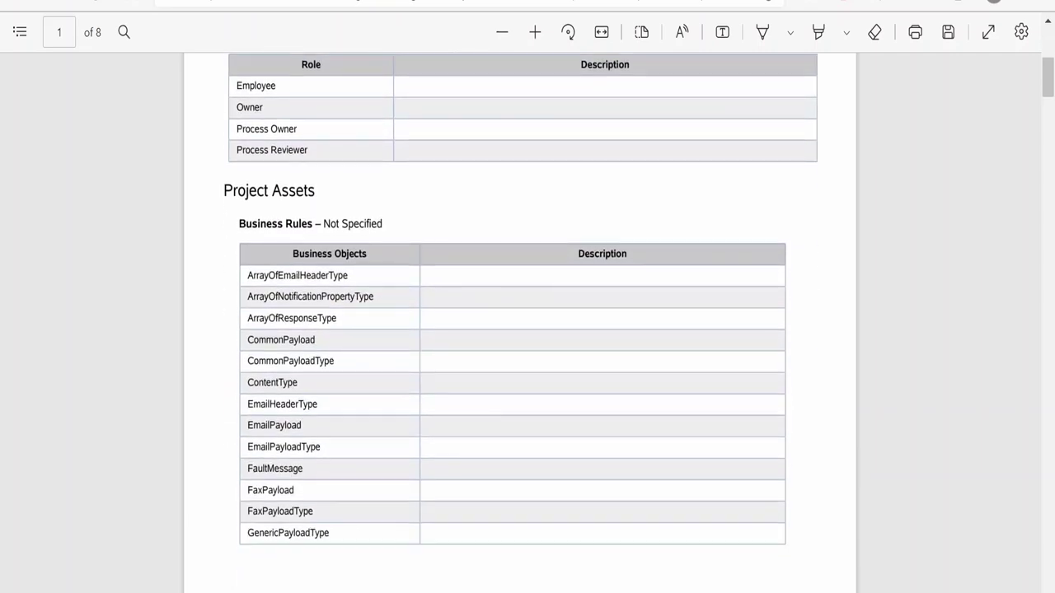
{"action": "scroll", "coordinate": [348, 398], "scroll_direction": "down", "scroll_amount": 3}
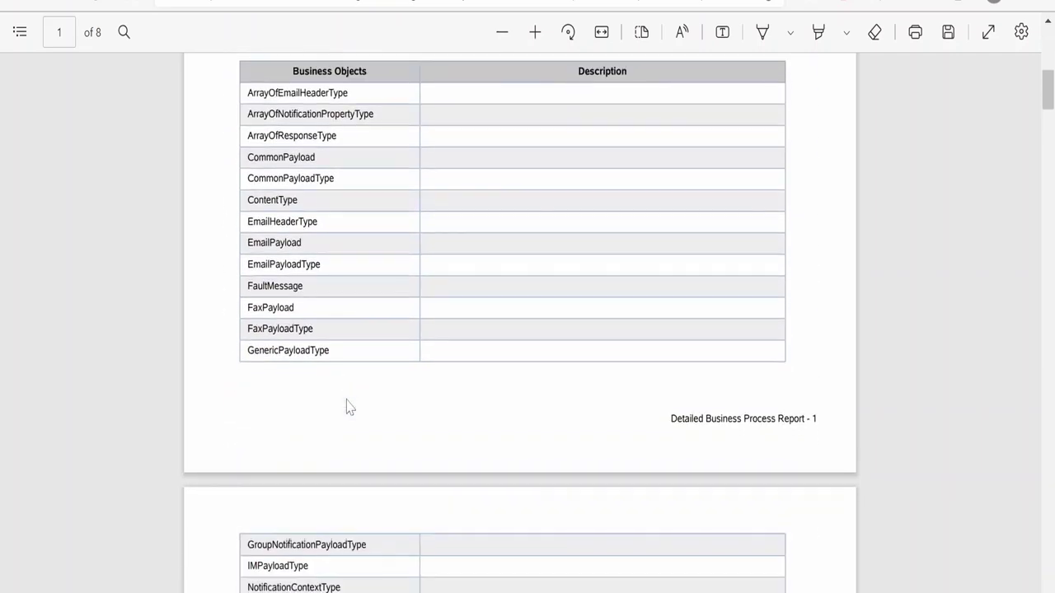
{"action": "scroll", "coordinate": [357, 395], "scroll_direction": "up", "scroll_amount": 4}
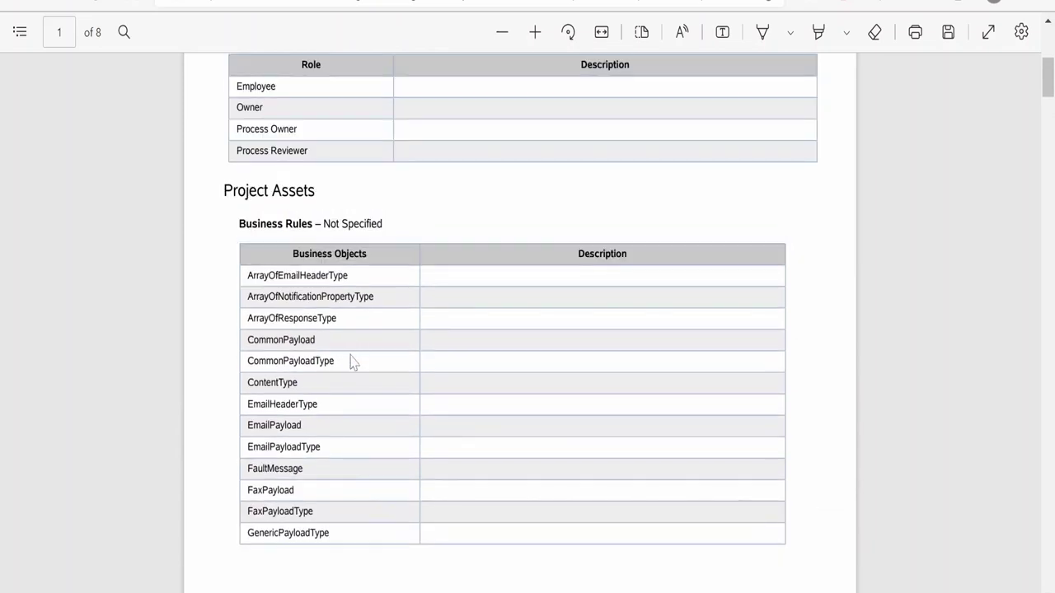
{"action": "scroll", "coordinate": [354, 360], "scroll_direction": "down", "scroll_amount": 1}
{"action": "scroll", "coordinate": [376, 498], "scroll_direction": "down", "scroll_amount": 9}
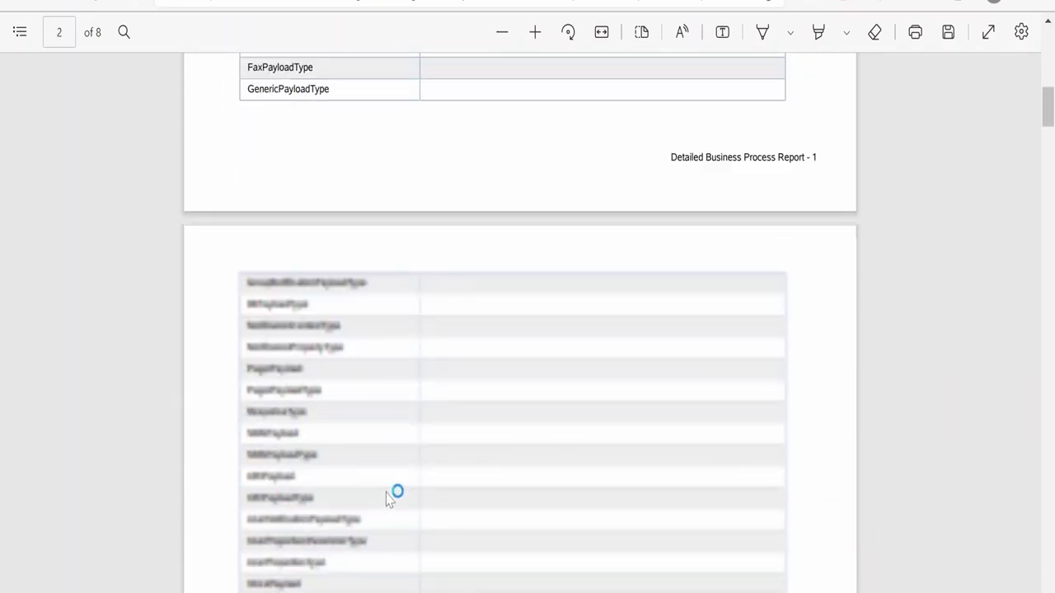
{"action": "scroll", "coordinate": [388, 498], "scroll_direction": "down", "scroll_amount": 3}
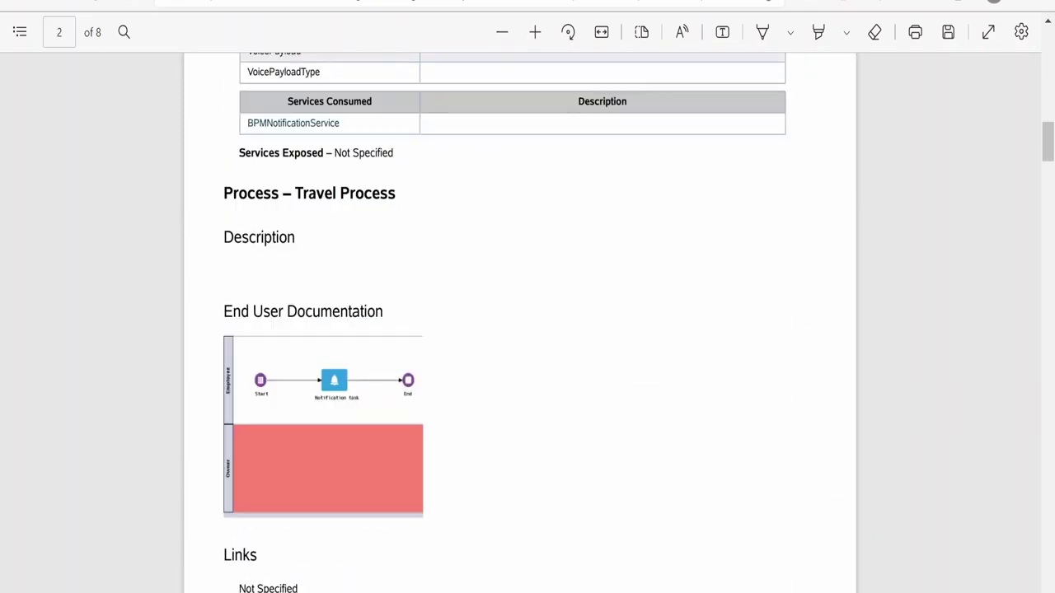
{"action": "scroll", "coordinate": [359, 245], "scroll_direction": "down", "scroll_amount": 1}
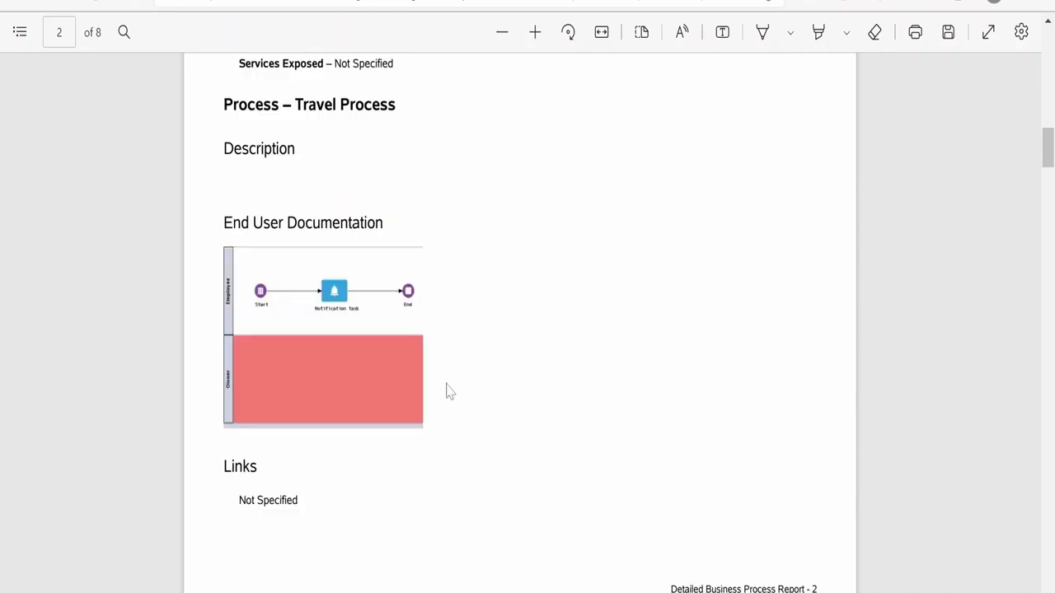
{"action": "scroll", "coordinate": [359, 375], "scroll_direction": "down", "scroll_amount": 1}
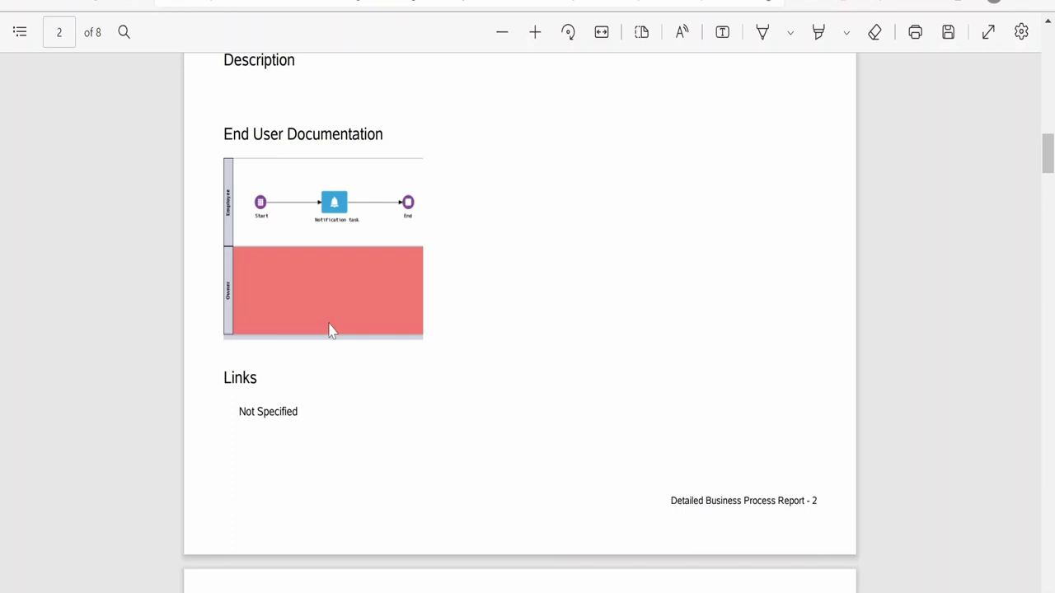
{"action": "scroll", "coordinate": [348, 298], "scroll_direction": "down", "scroll_amount": 4}
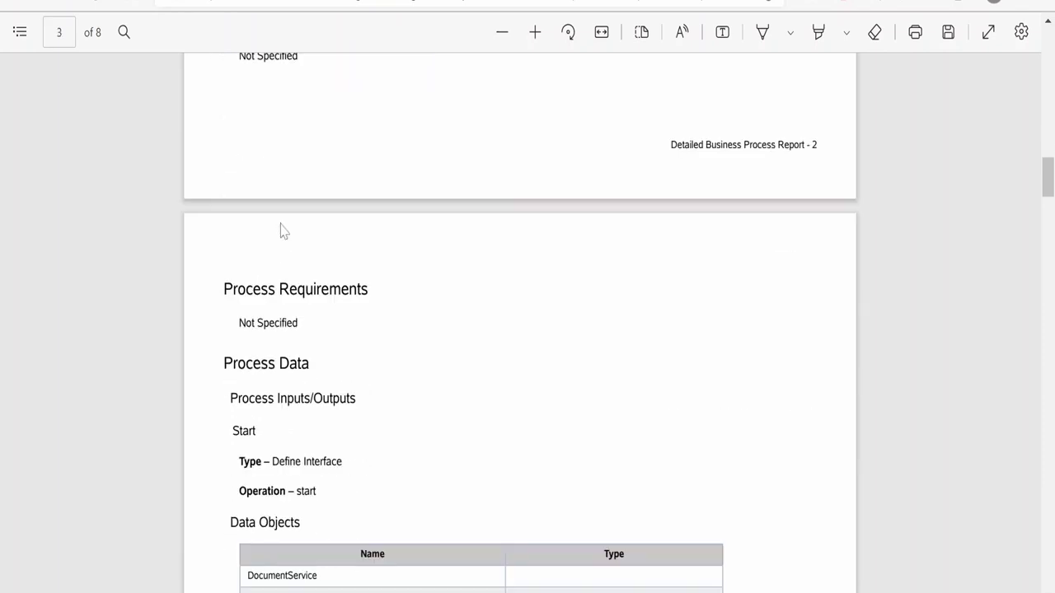
{"action": "scroll", "coordinate": [280, 231], "scroll_direction": "down", "scroll_amount": 3}
{"action": "left_click_drag", "start_coordinate": [230, 256], "coordinate": [401, 398]}
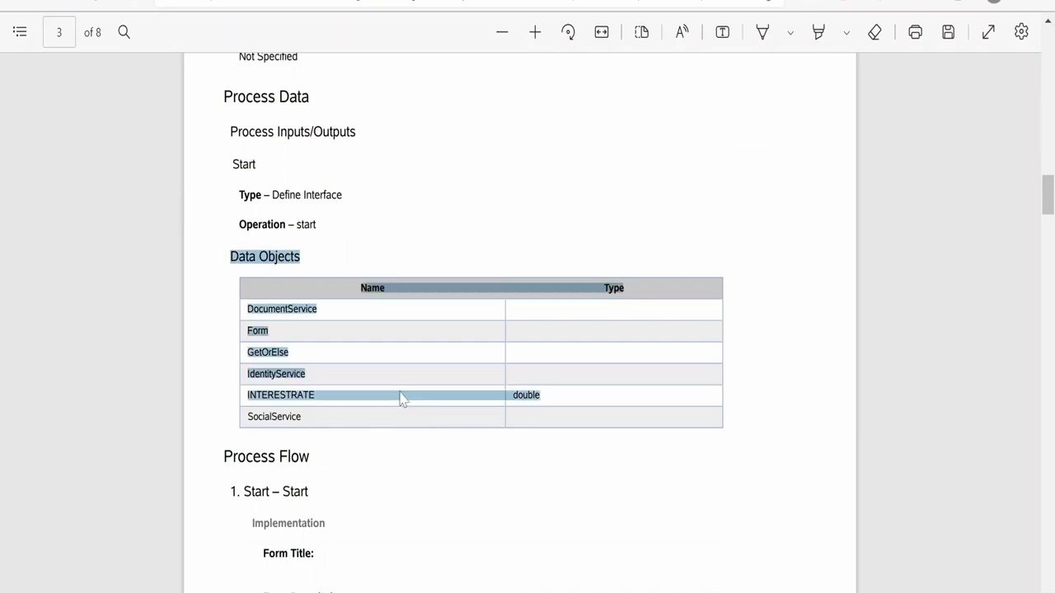
{"action": "left_click", "coordinate": [402, 398]}
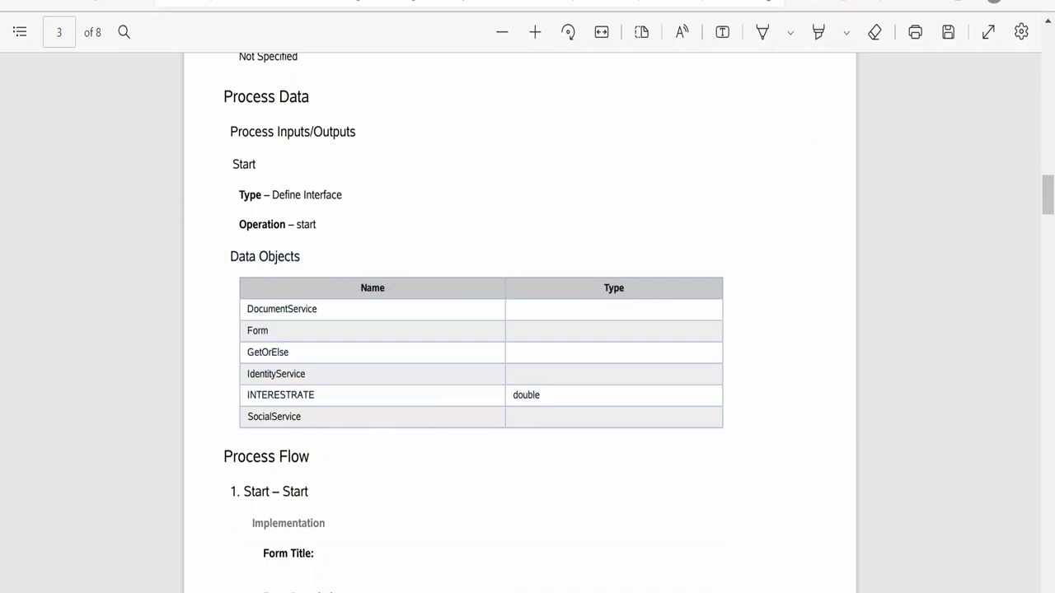
Highlight the Implementation and Form Title lines, then read on to Appendix A's BPMNotificationService inputs
{"action": "scroll", "coordinate": [413, 422], "scroll_direction": "down", "scroll_amount": 2}
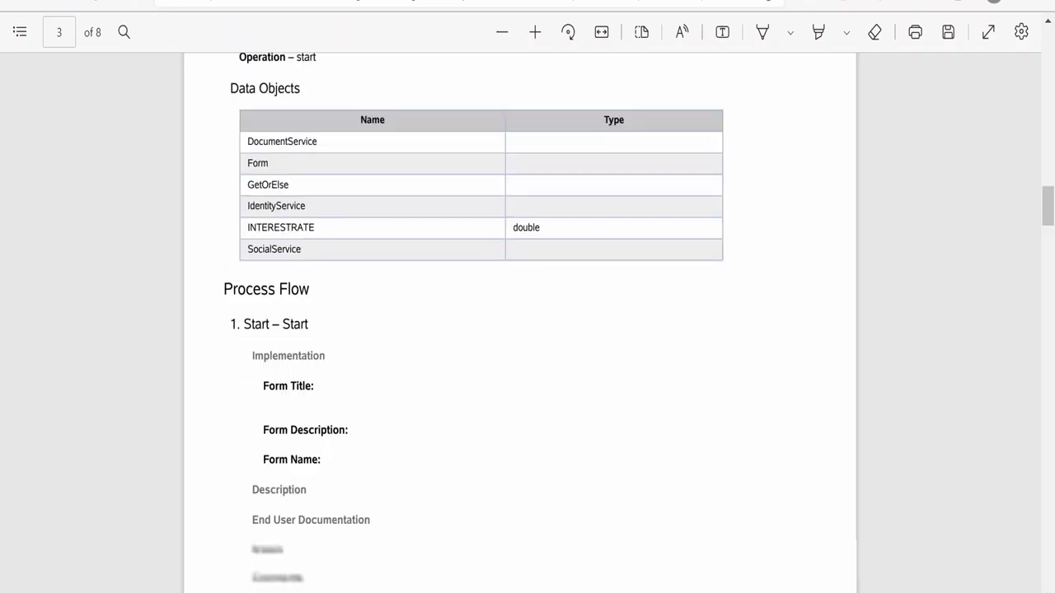
{"action": "left_click_drag", "start_coordinate": [252, 346], "coordinate": [328, 399]}
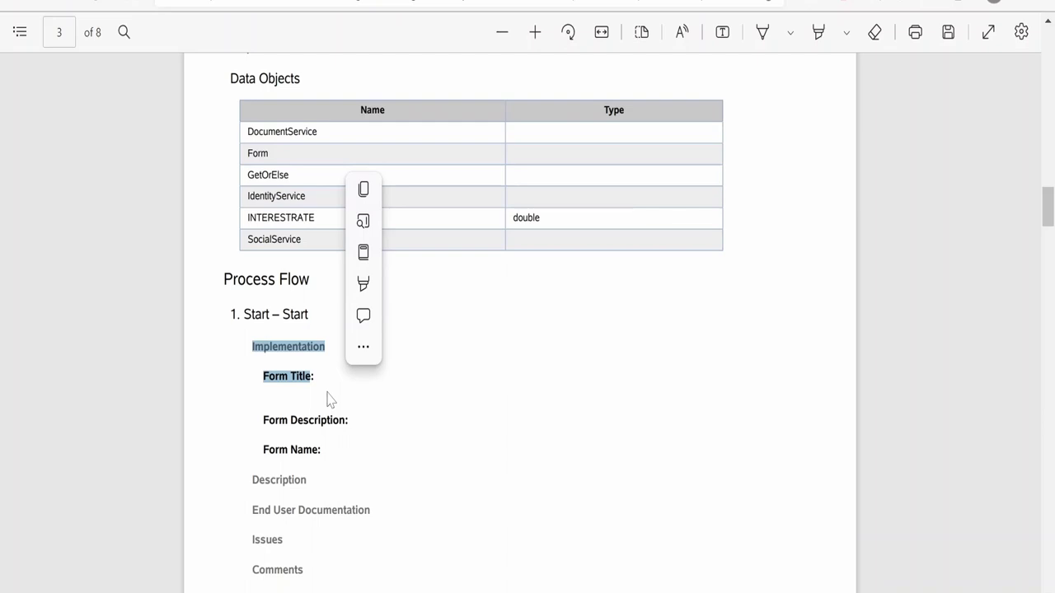
{"action": "scroll", "coordinate": [328, 399], "scroll_direction": "down", "scroll_amount": 4}
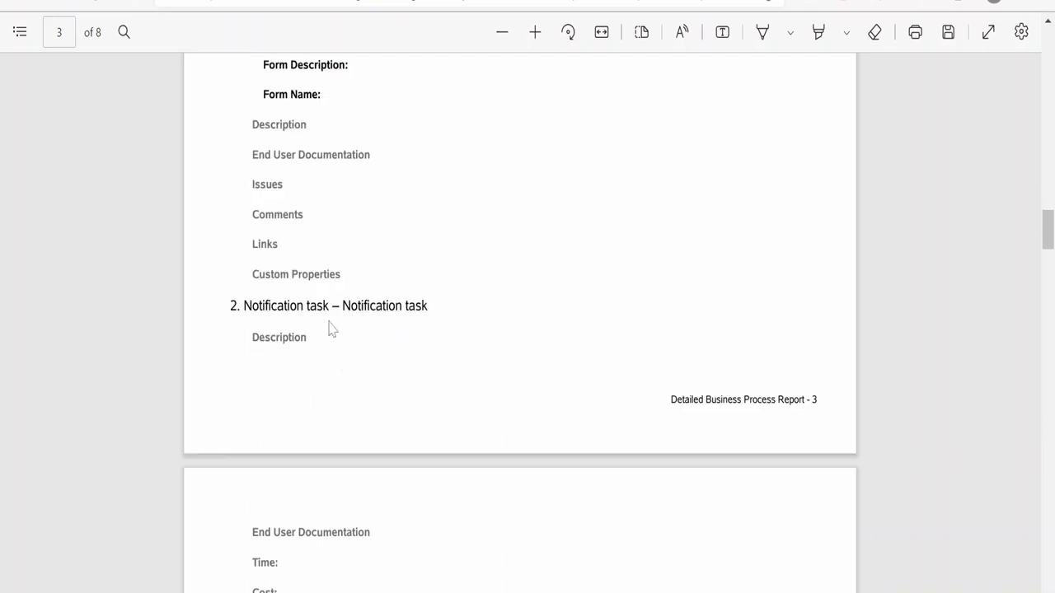
{"action": "scroll", "coordinate": [329, 328], "scroll_direction": "down", "scroll_amount": 5}
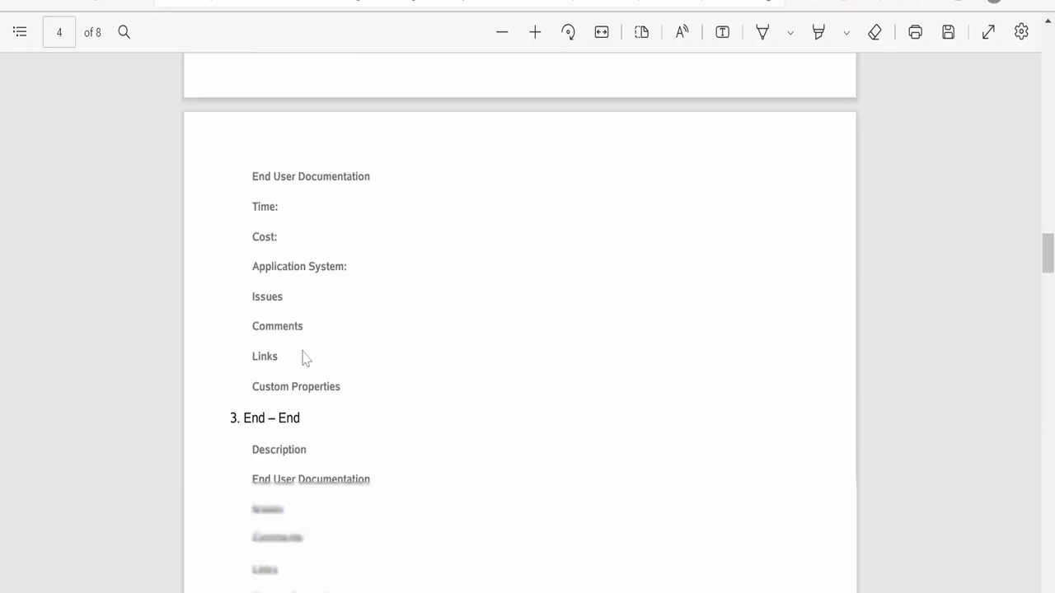
{"action": "scroll", "coordinate": [309, 352], "scroll_direction": "down", "scroll_amount": 1}
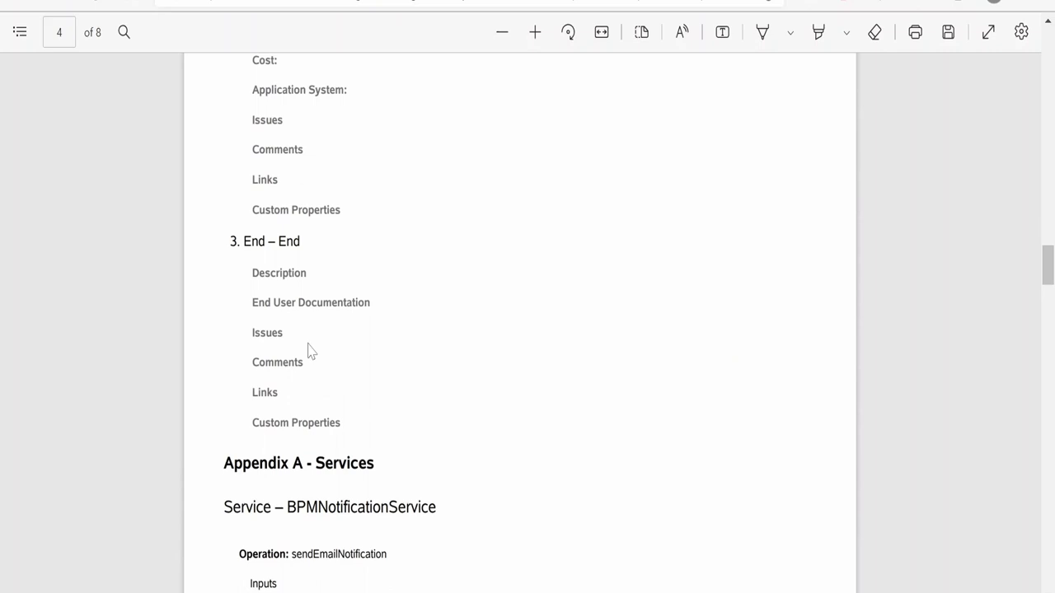
{"action": "scroll", "coordinate": [310, 350], "scroll_direction": "down", "scroll_amount": 3}
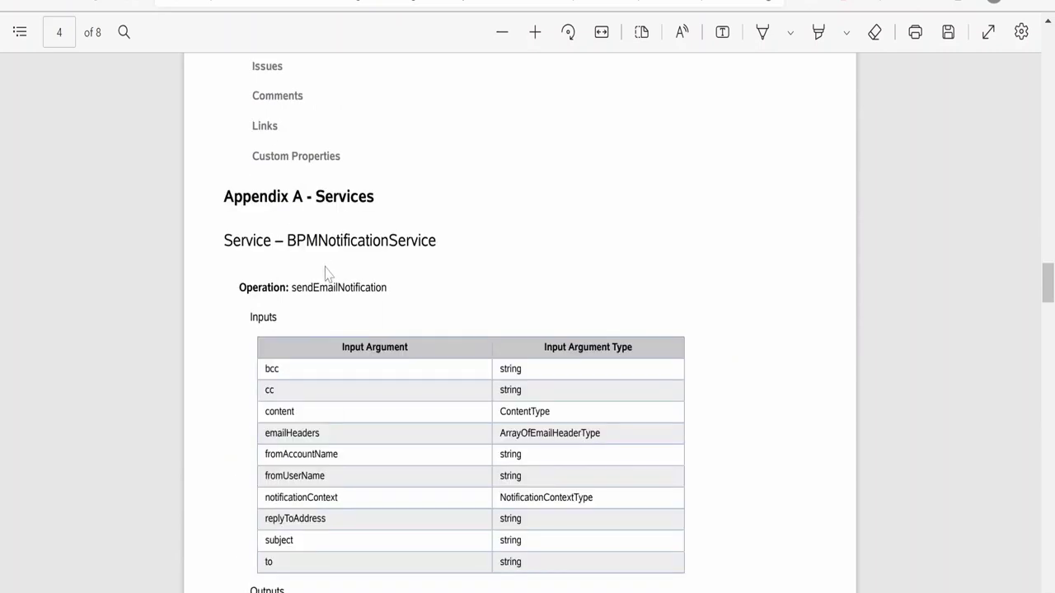
{"action": "scroll", "coordinate": [359, 128], "scroll_direction": "down", "scroll_amount": 1}
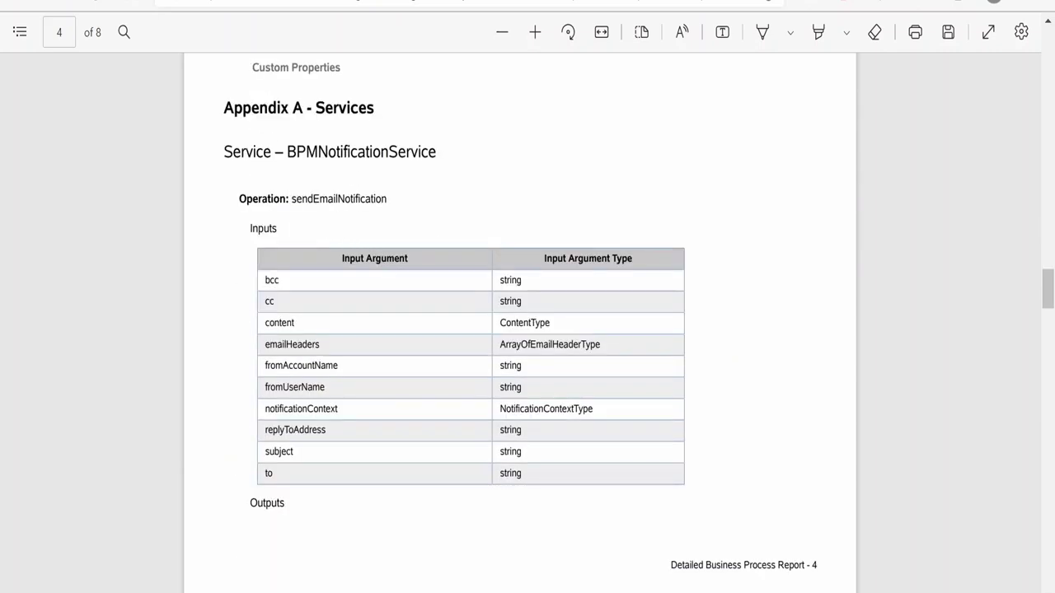